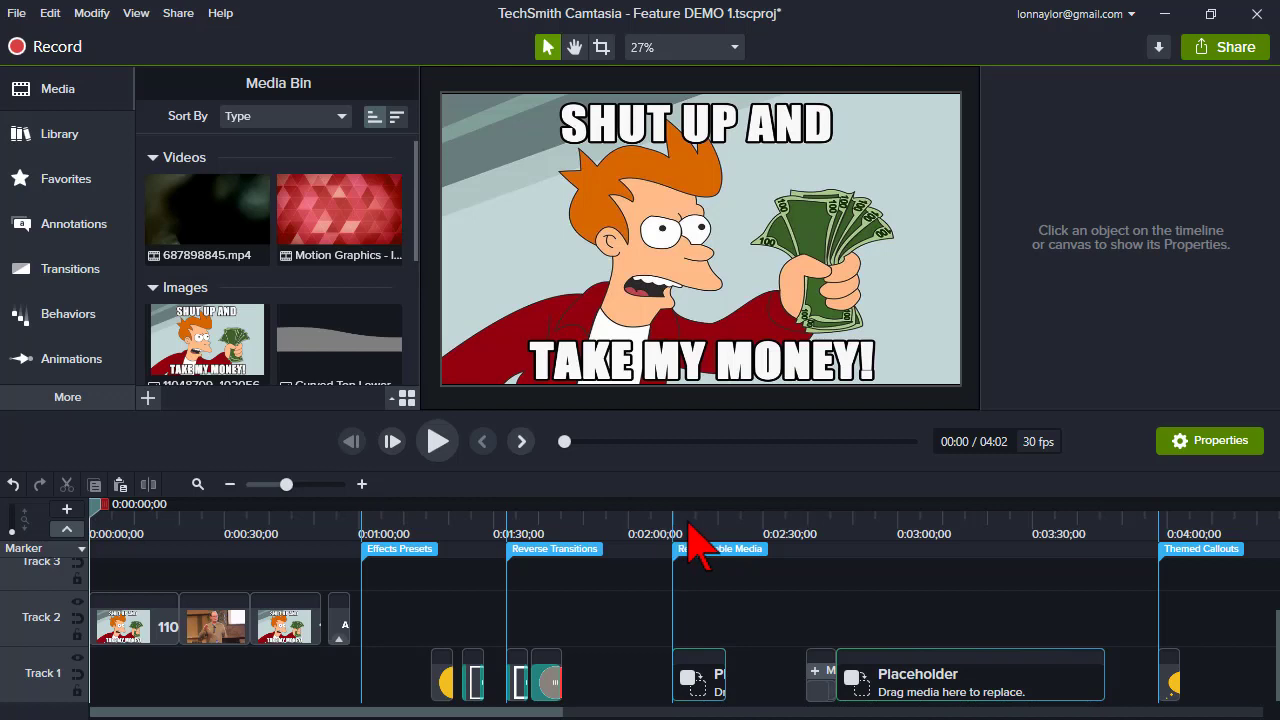
- Zoom into the timeline and select the placeholder clip on Track 1 around 0:02:09
click(687, 522)
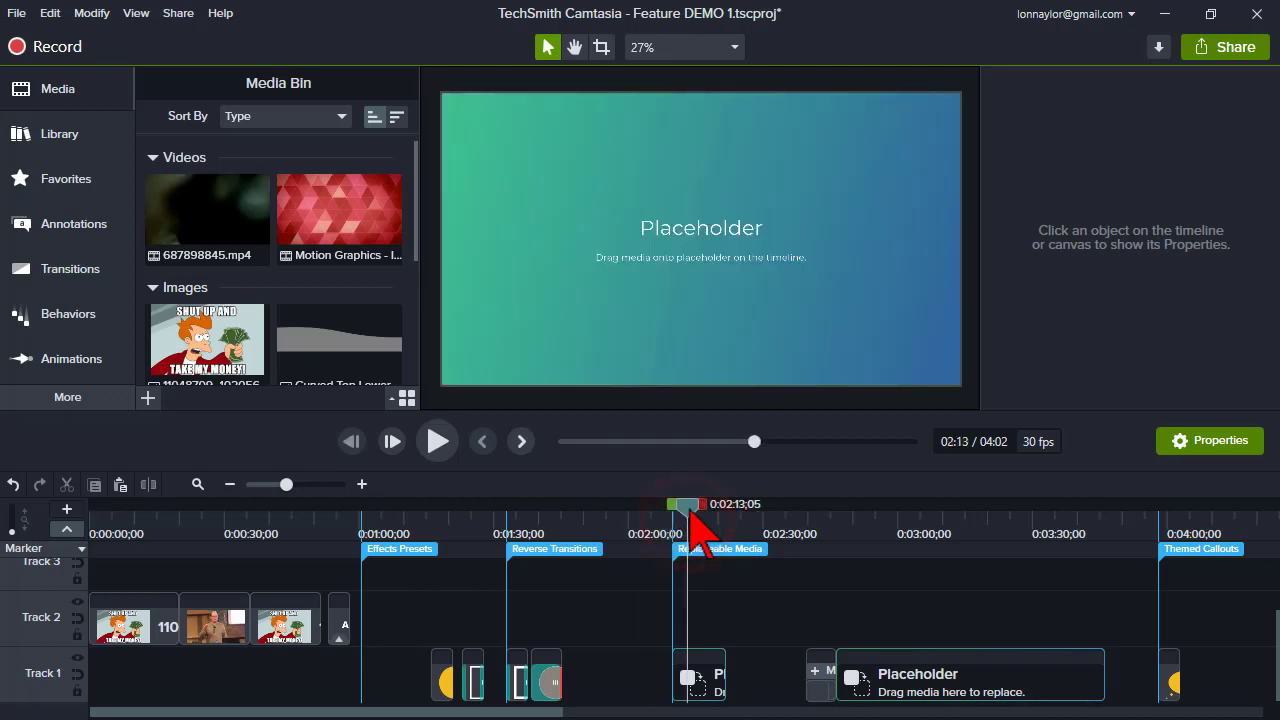
drag(287, 485, 307, 485)
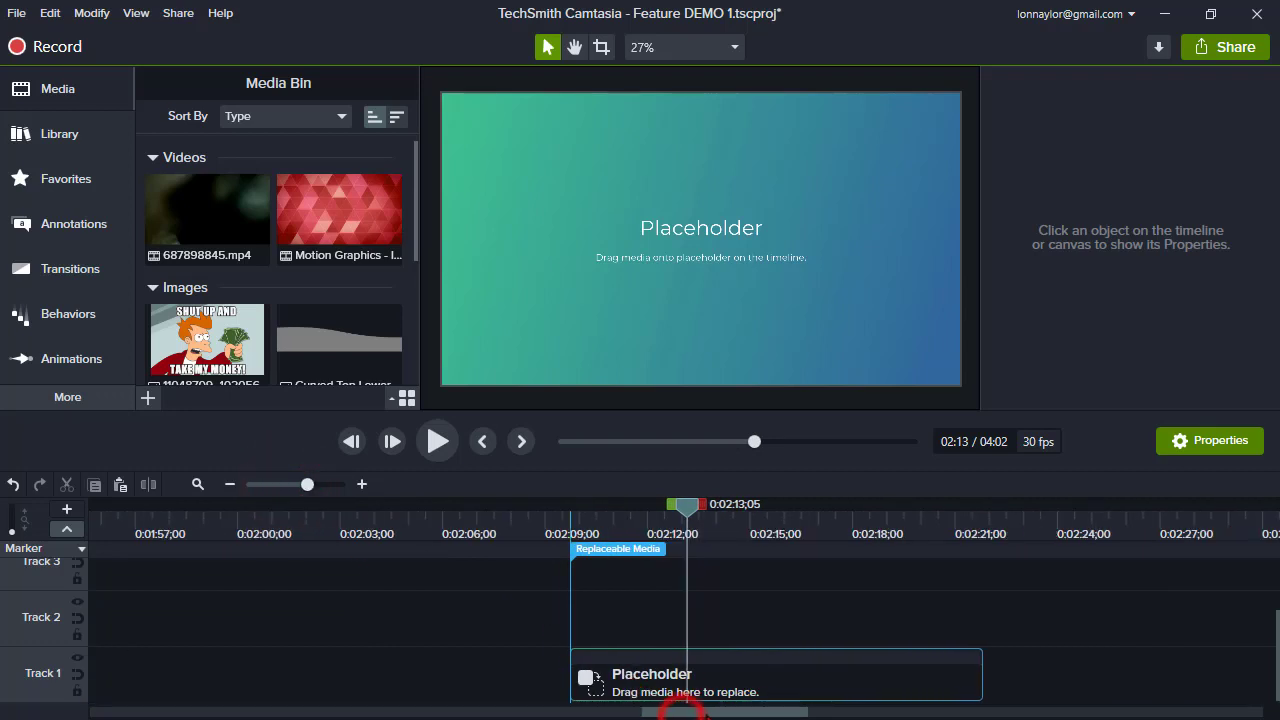
drag(681, 714, 713, 716)
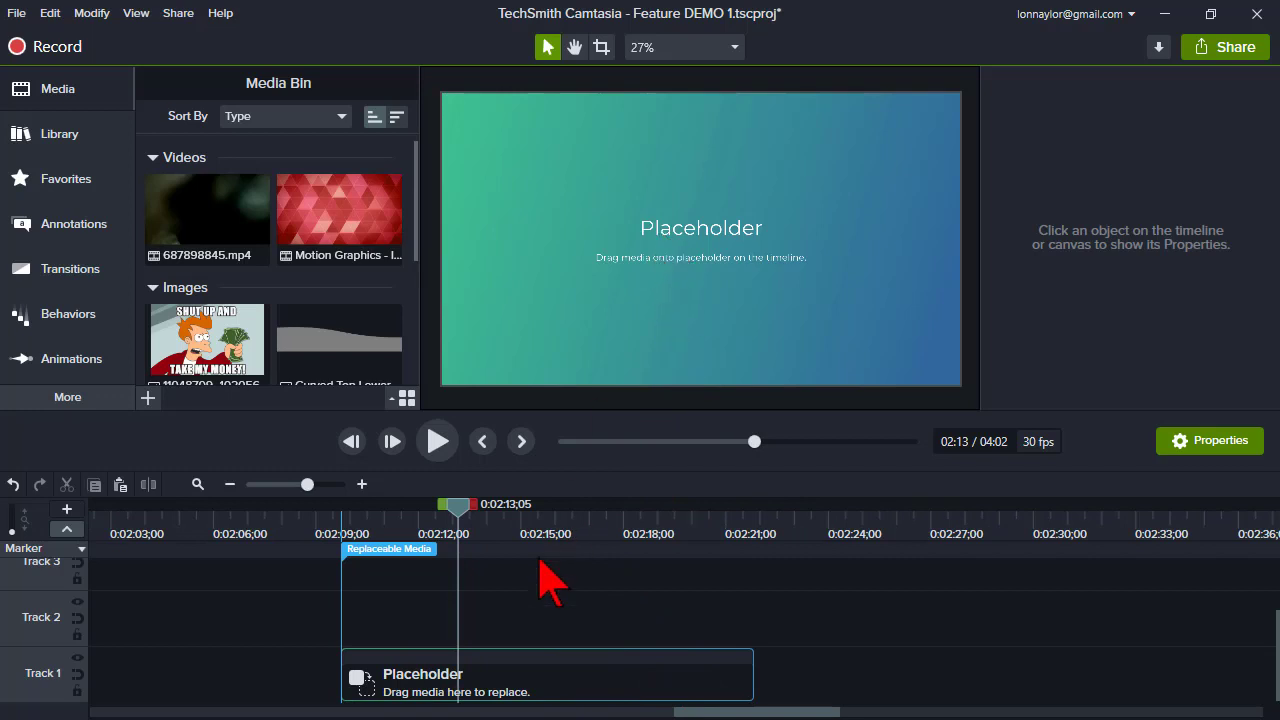
click(500, 678)
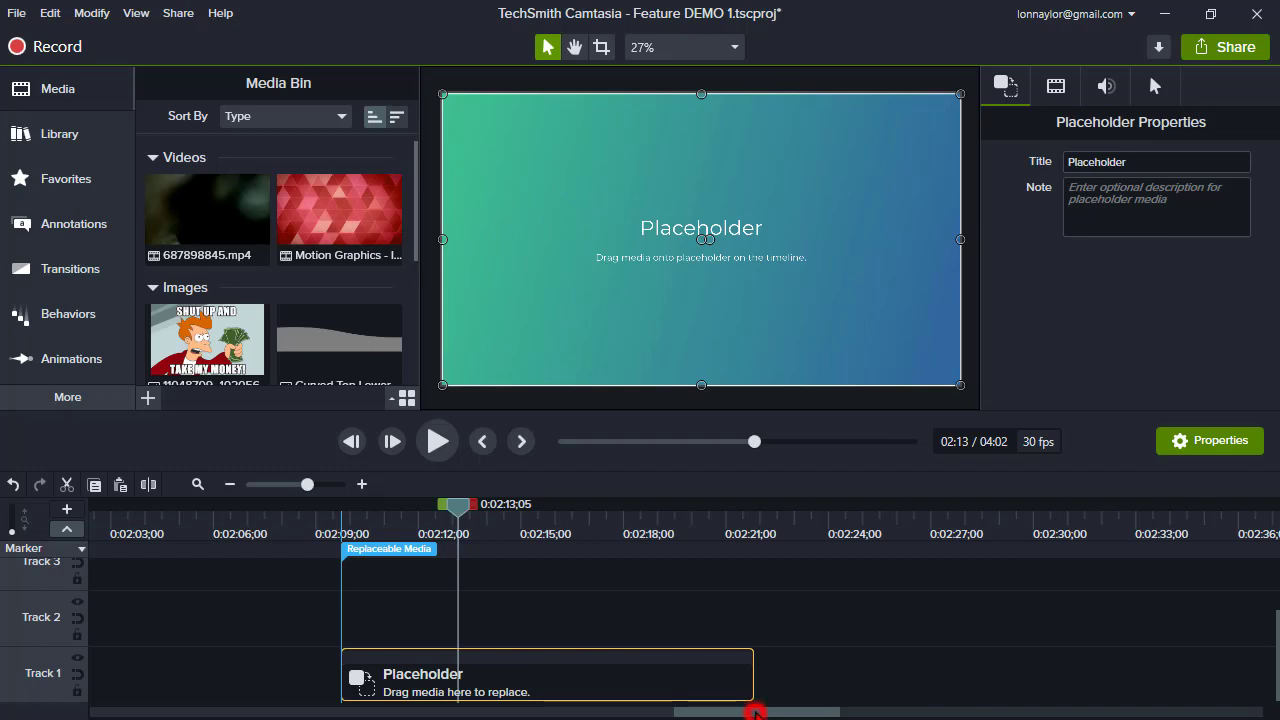
drag(755, 712, 928, 716)
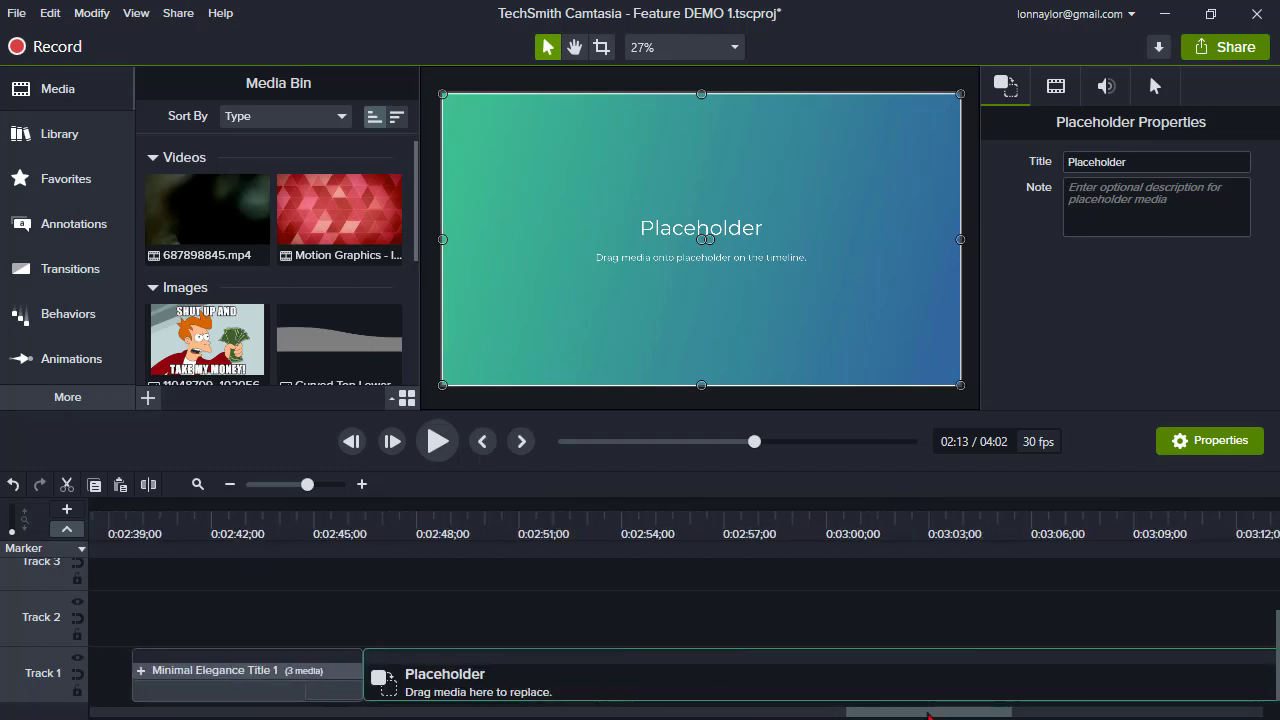
- Enlarge the timeline area by moving the divider between the canvas and the timeline
drag(606, 412, 615, 362)
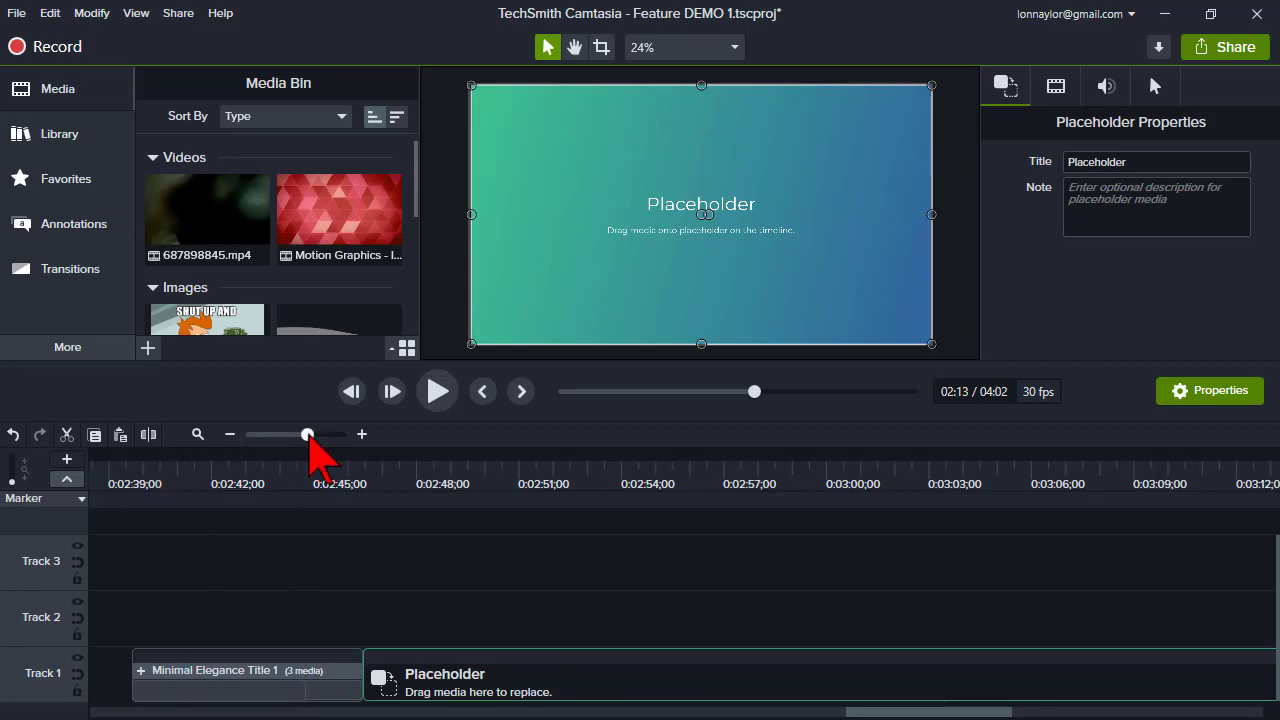
drag(308, 435, 305, 435)
drag(701, 710, 914, 710)
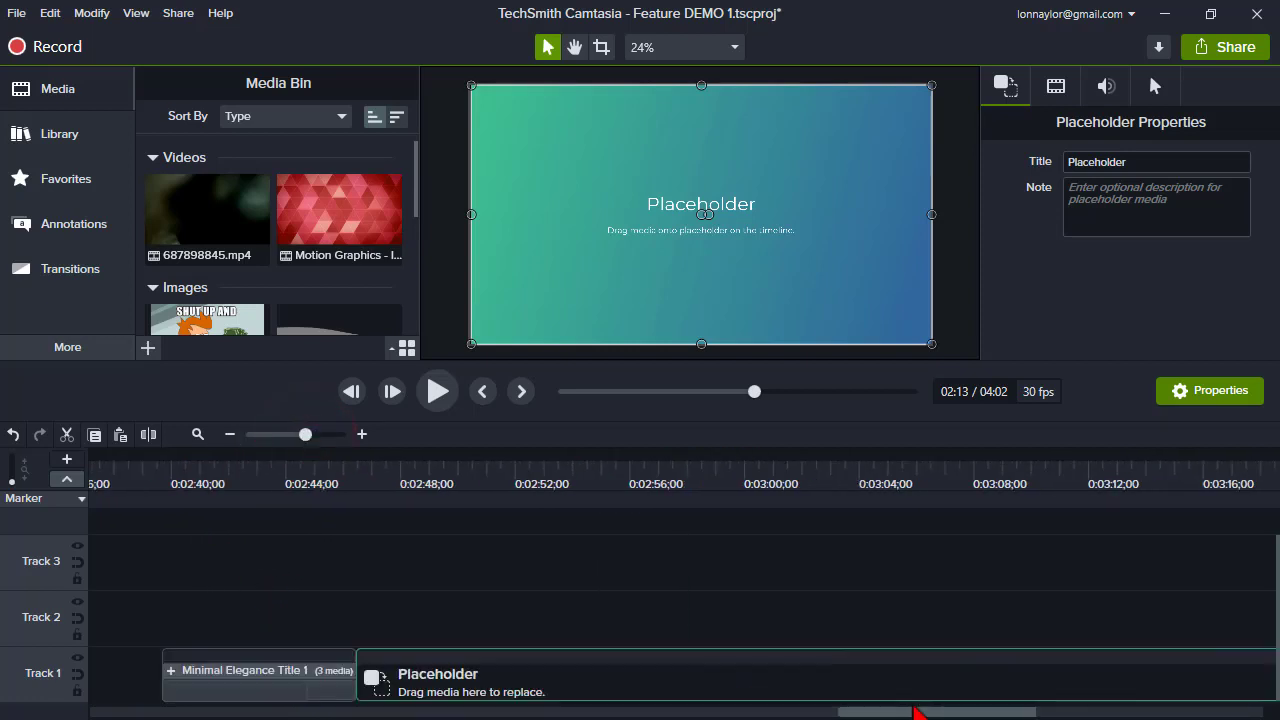
click(198, 471)
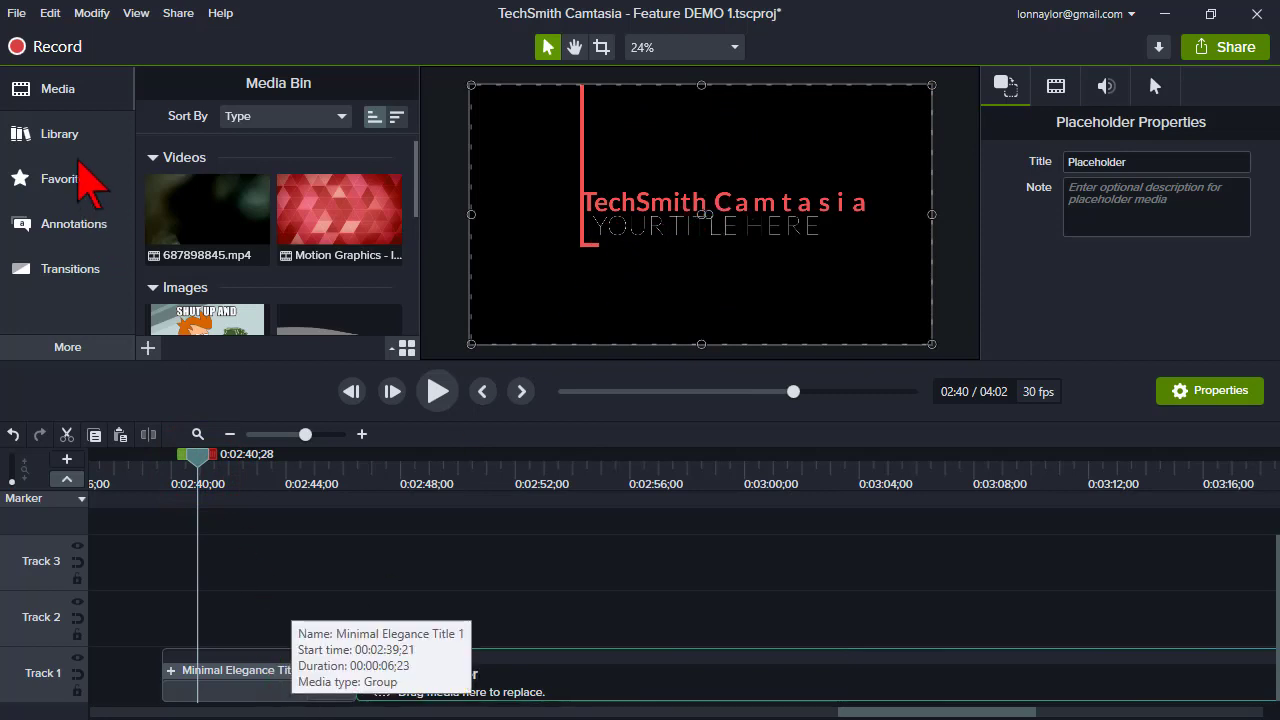
- Open the Library and browse the list of available libraries
click(70, 138)
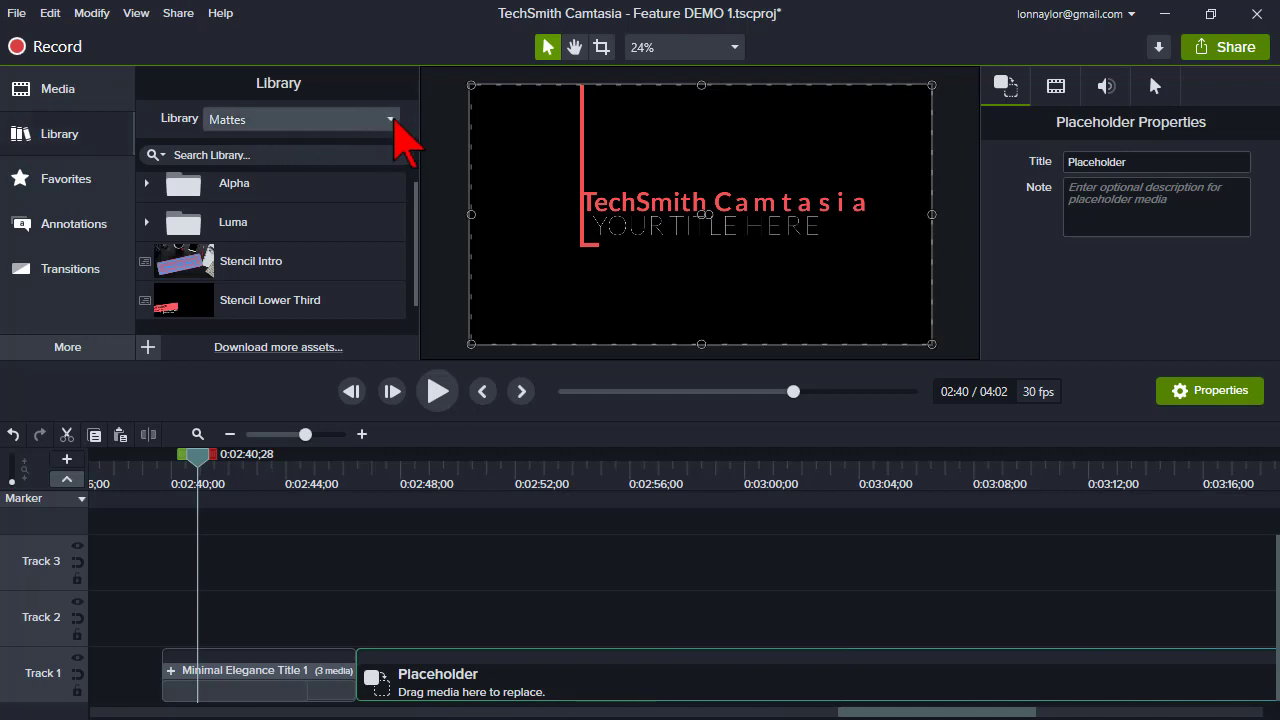
click(392, 119)
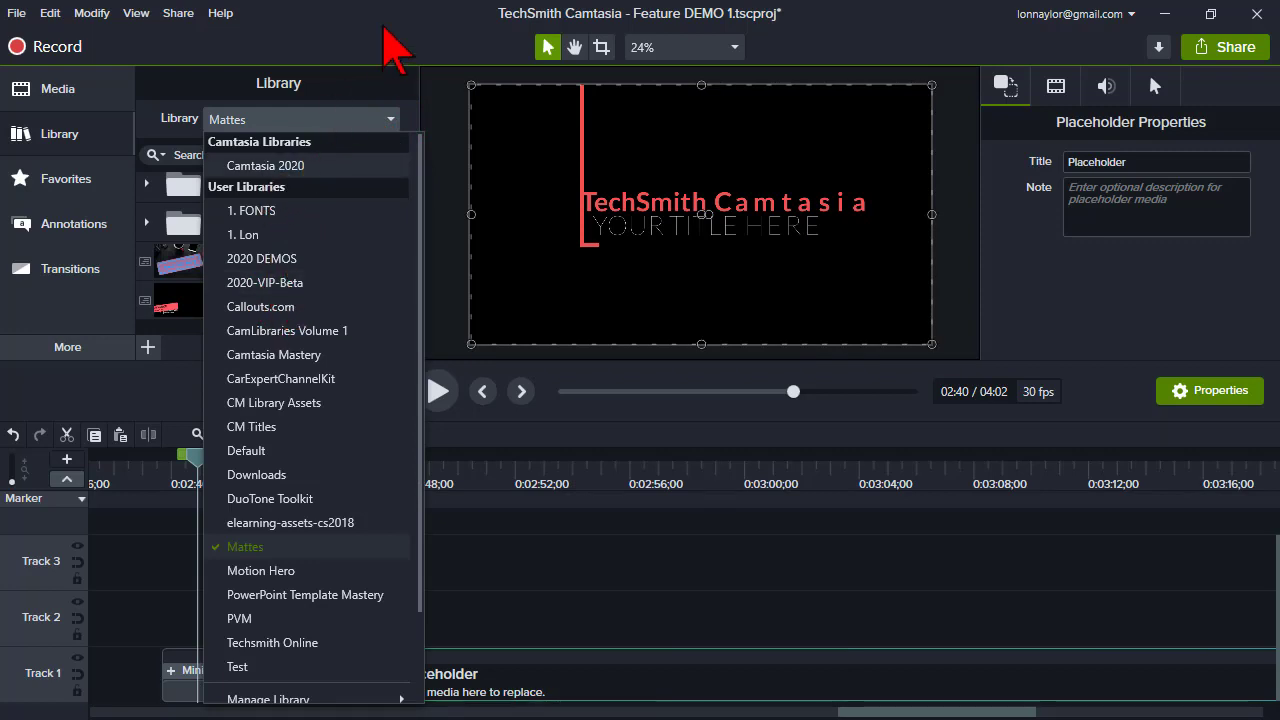
click(389, 15)
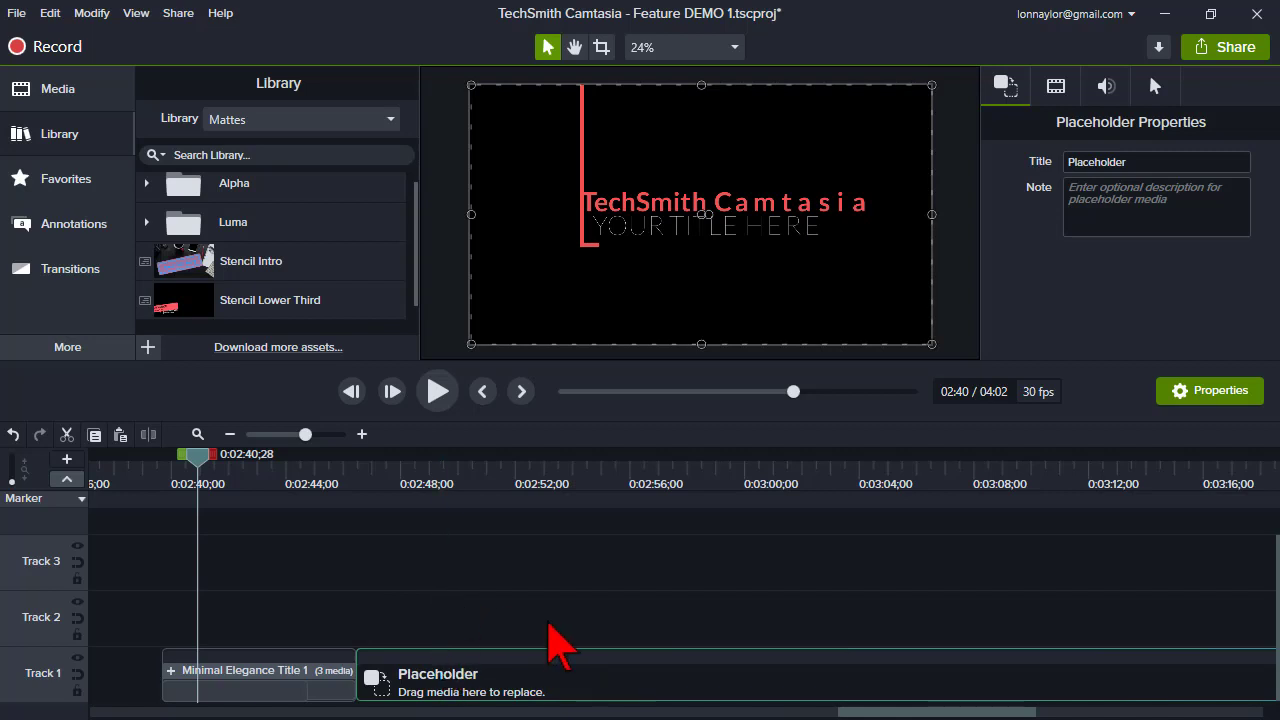
- Add a new placeholder on Track 2 at the playhead, about 0:02:48;17
click(502, 684)
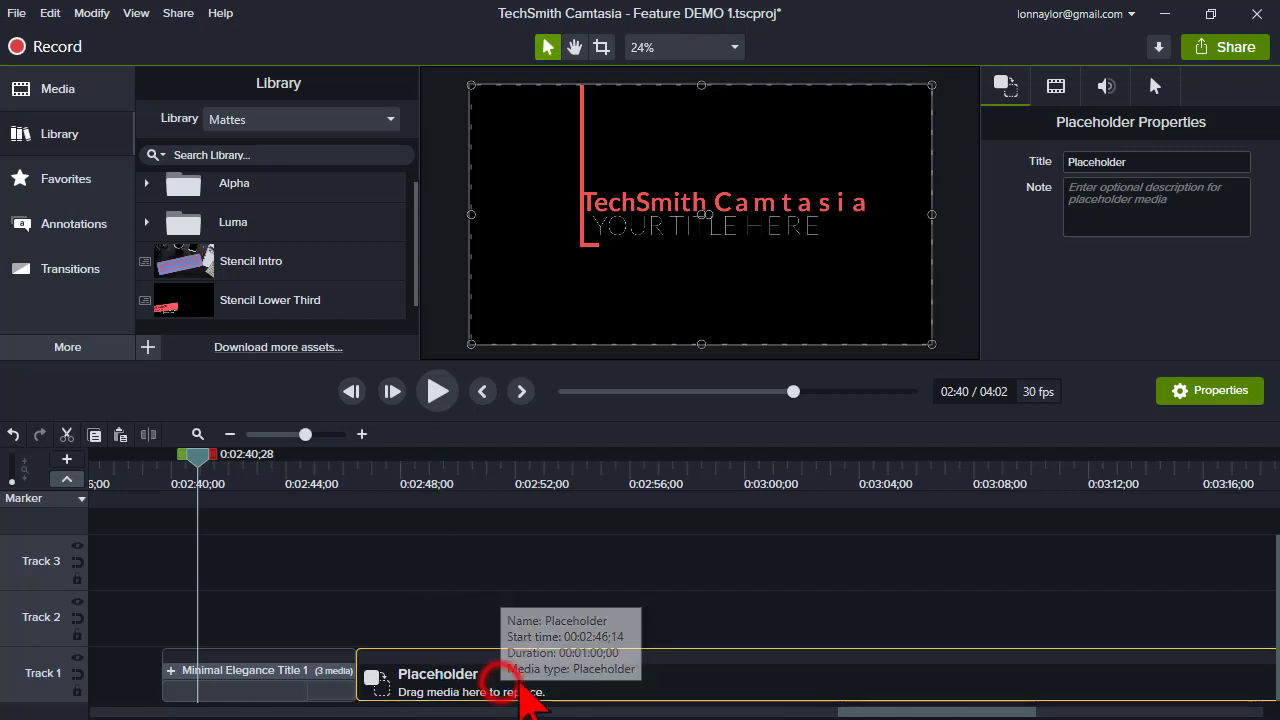
drag(893, 712, 915, 716)
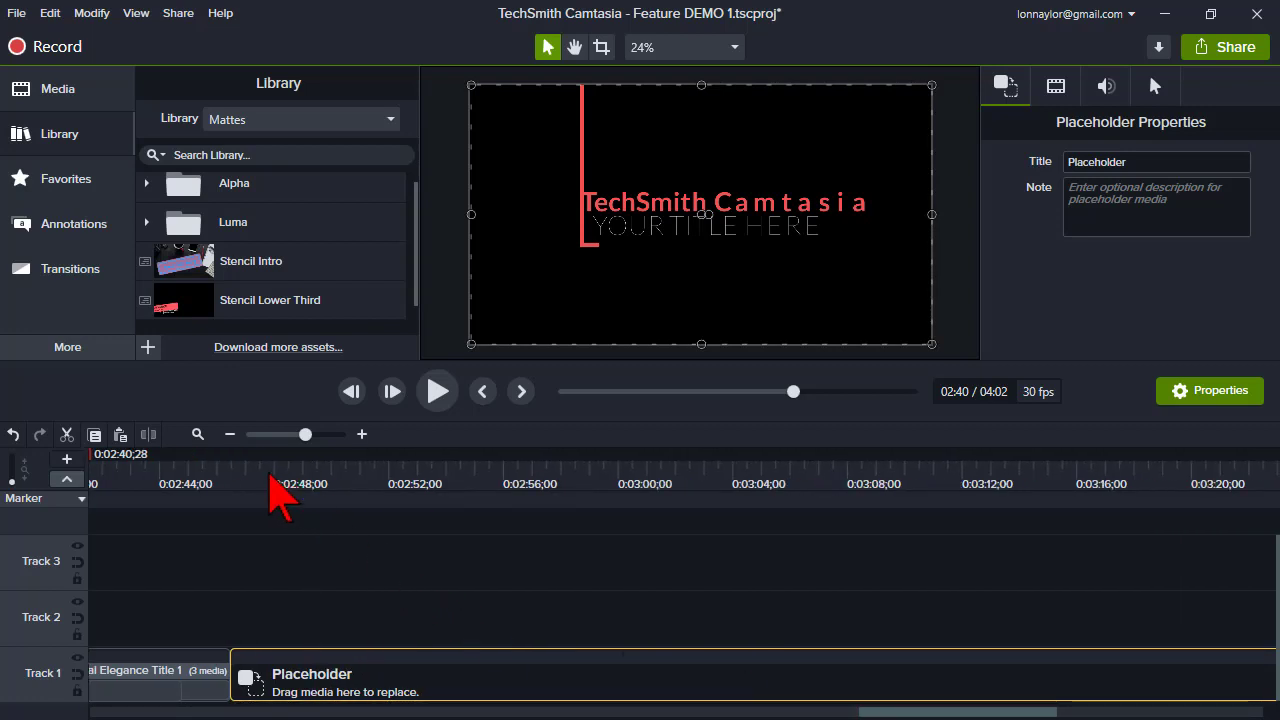
click(268, 474)
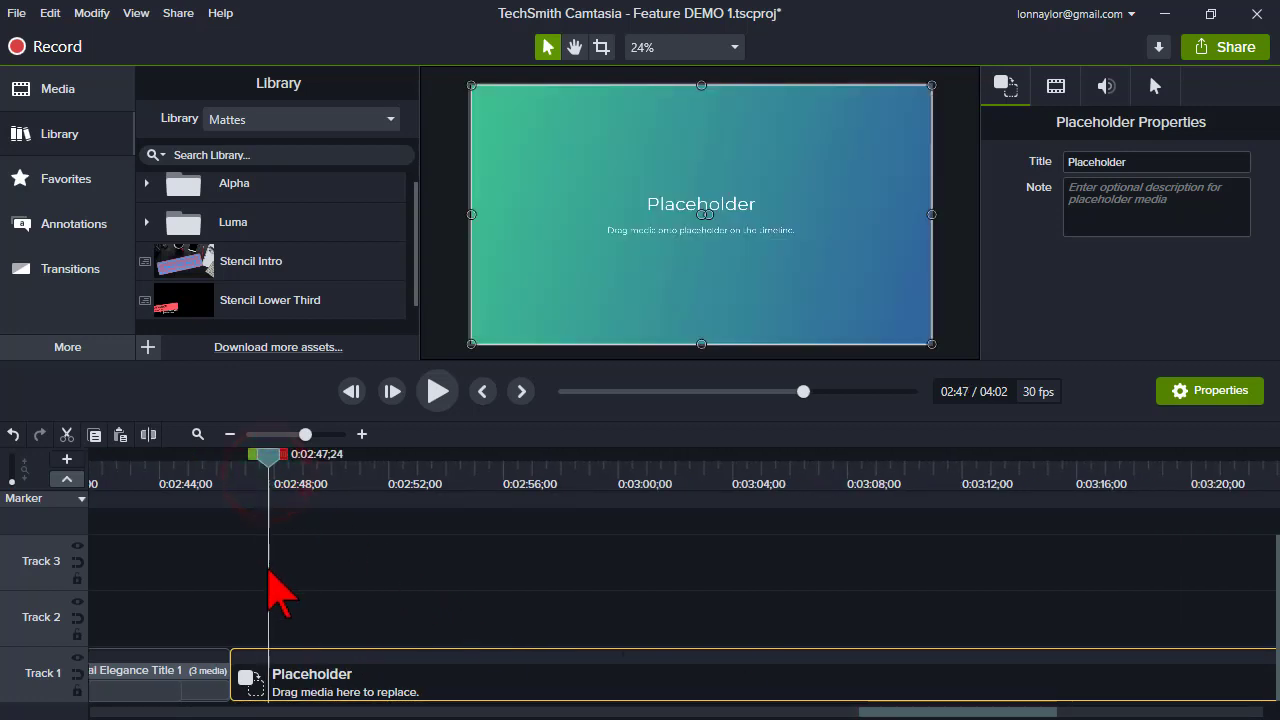
click(269, 457)
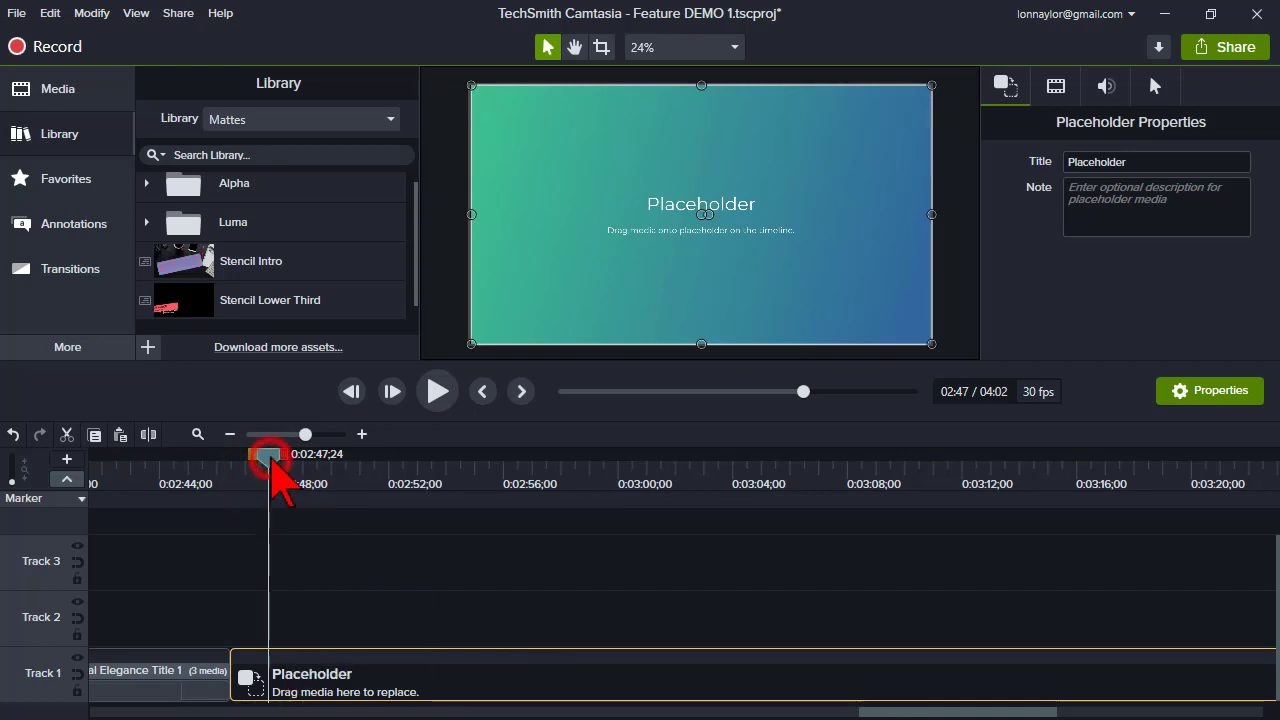
drag(269, 457, 291, 460)
click(289, 459)
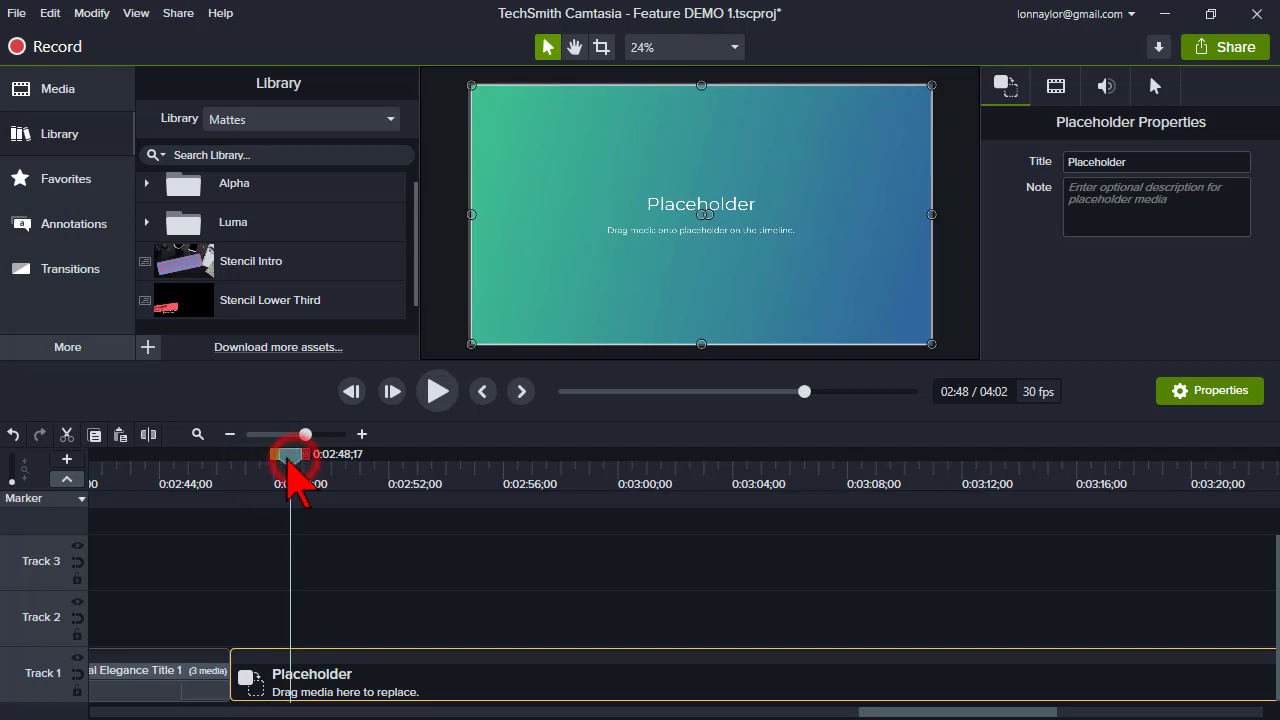
key(p)
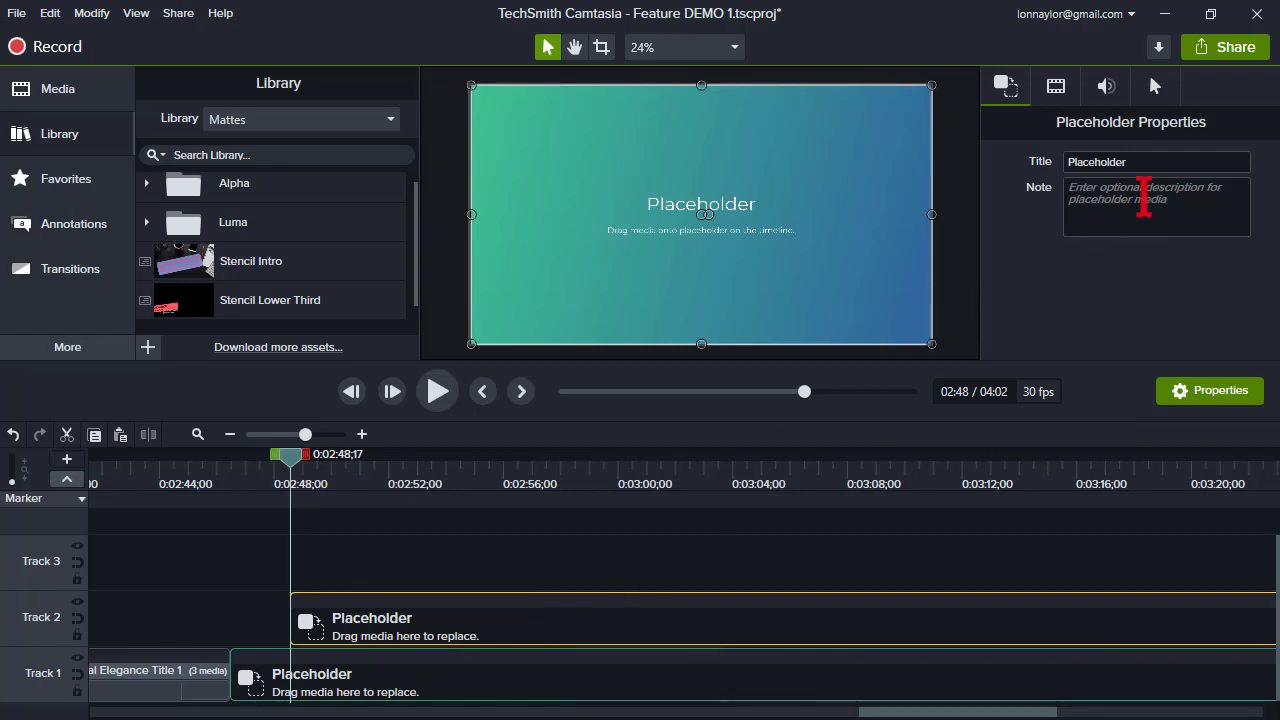
- Title the new placeholder 'Insert Camera HERE' and set its note to '1920x1080 HD Video Clips go in here.'
click(1160, 166)
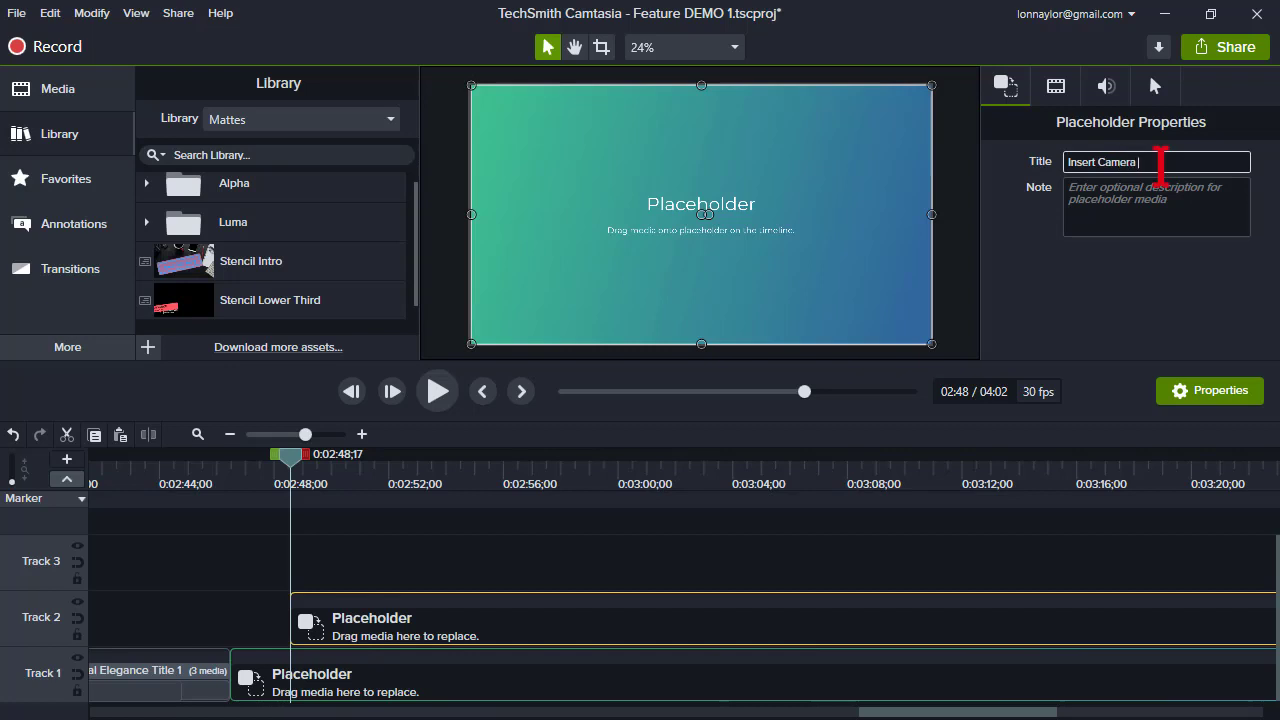
text(Insert Camera HERE)
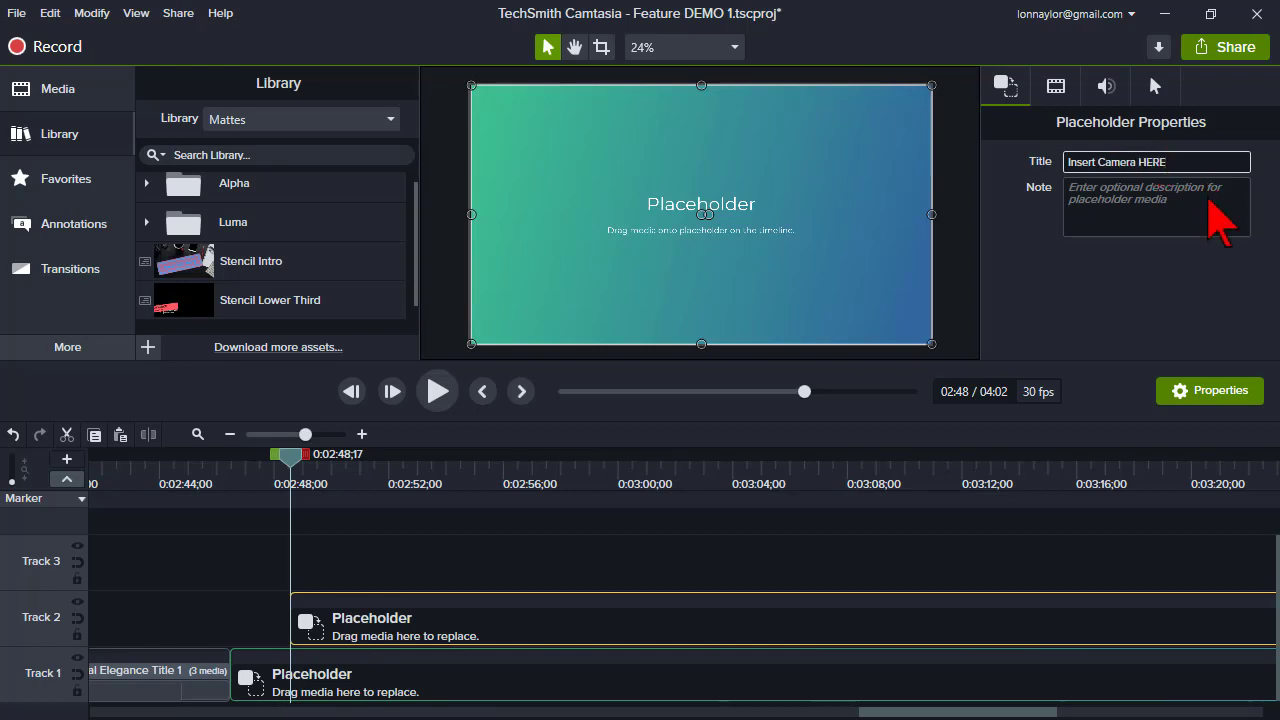
click(1207, 208)
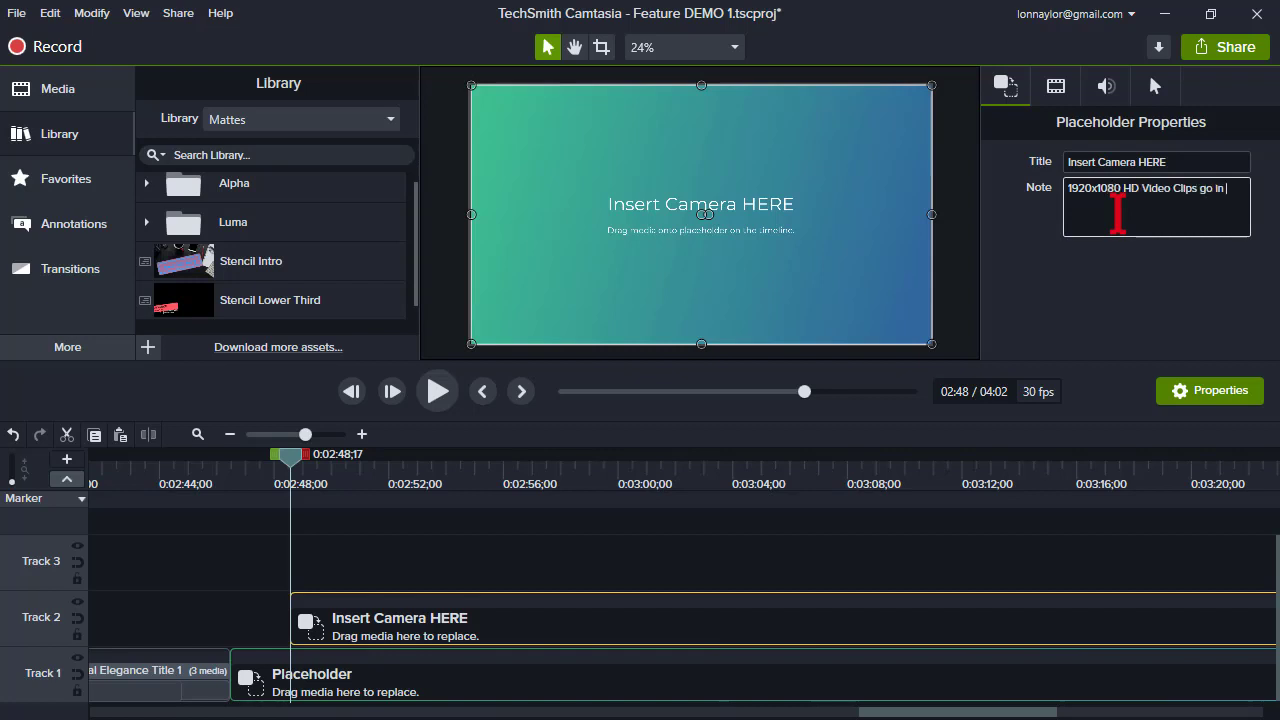
text(here.)
key(Return)
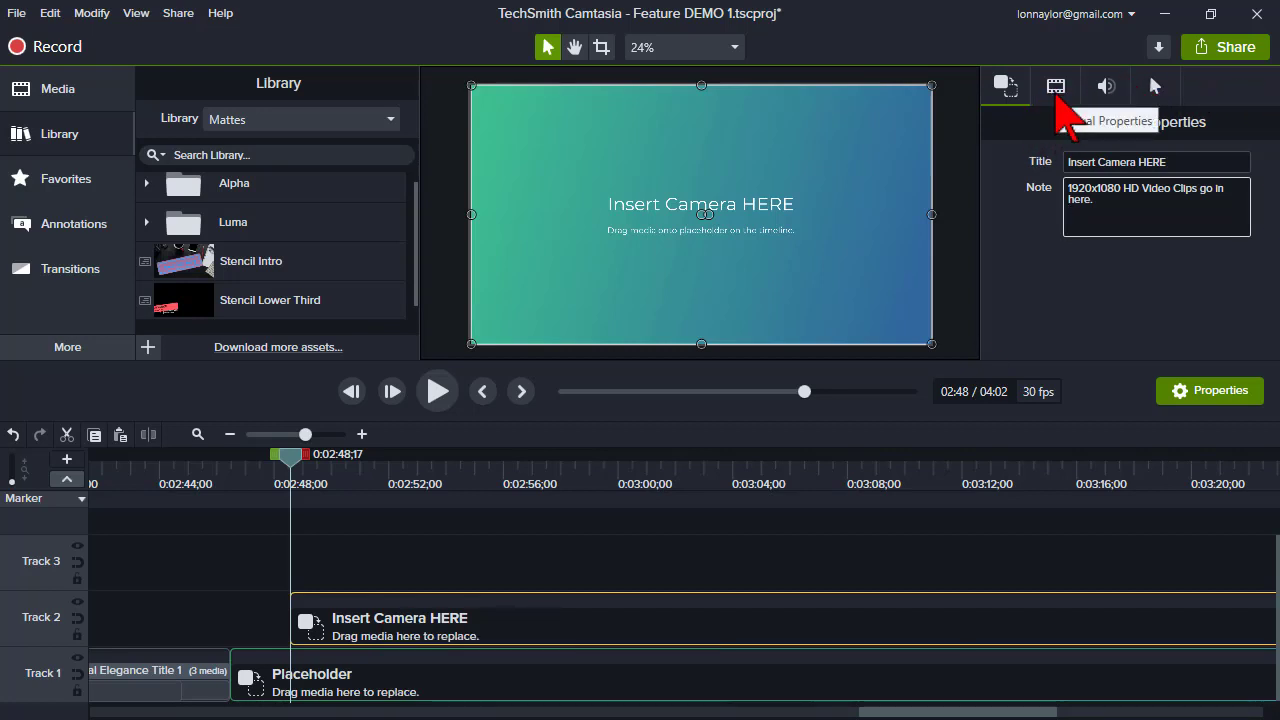
- Replace the Track 2 placeholder with the 'Dog - 124' clip from the 1. Lon library's Video Clips folder using Ripple Replace
click(58, 131)
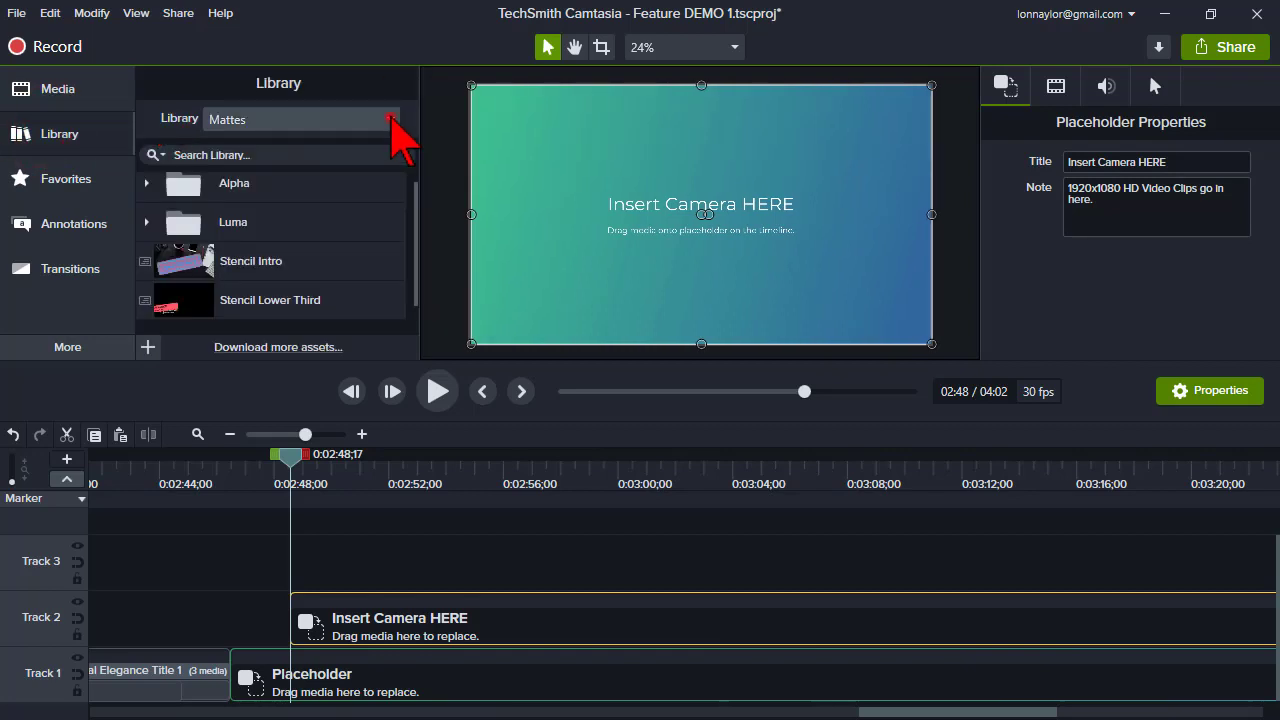
click(391, 120)
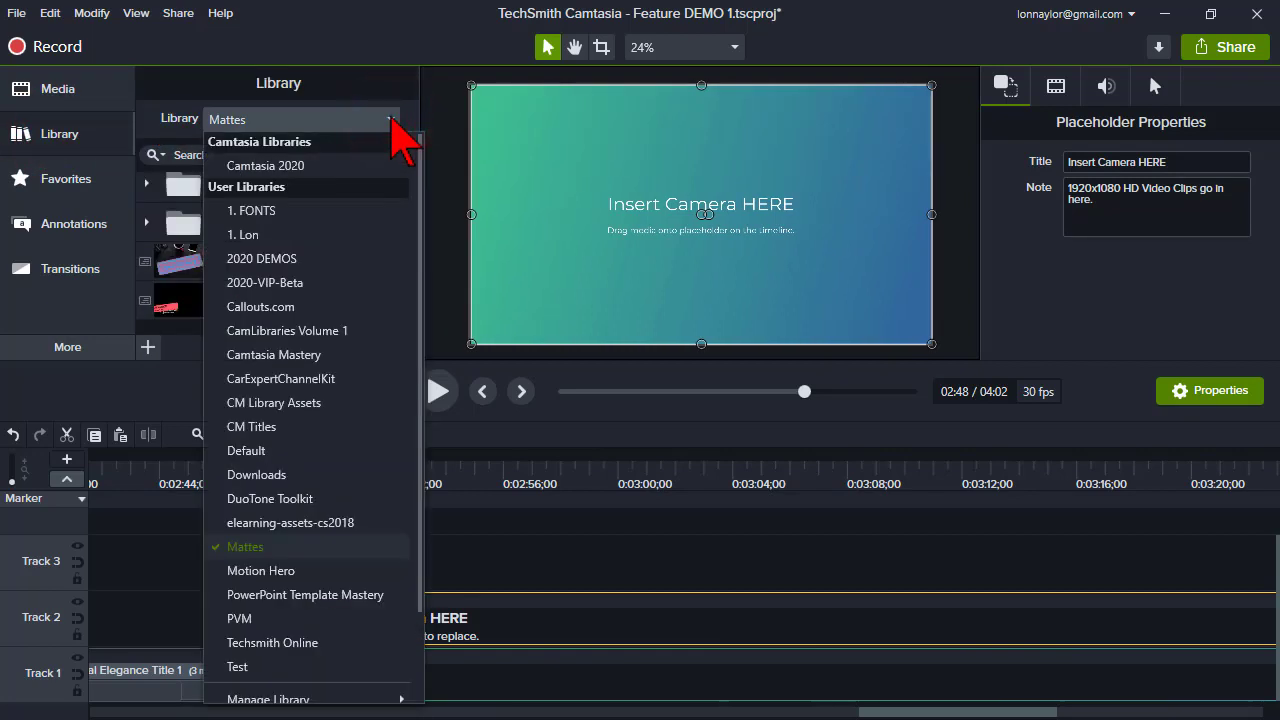
click(316, 236)
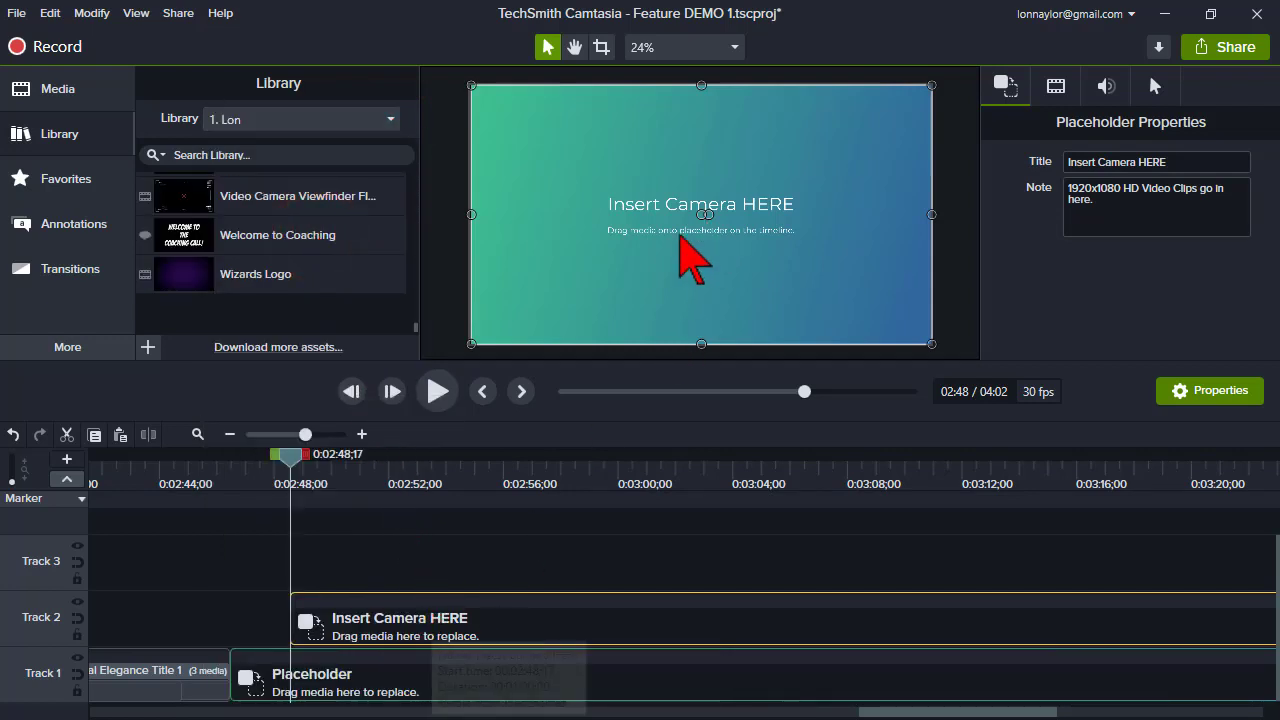
click(391, 121)
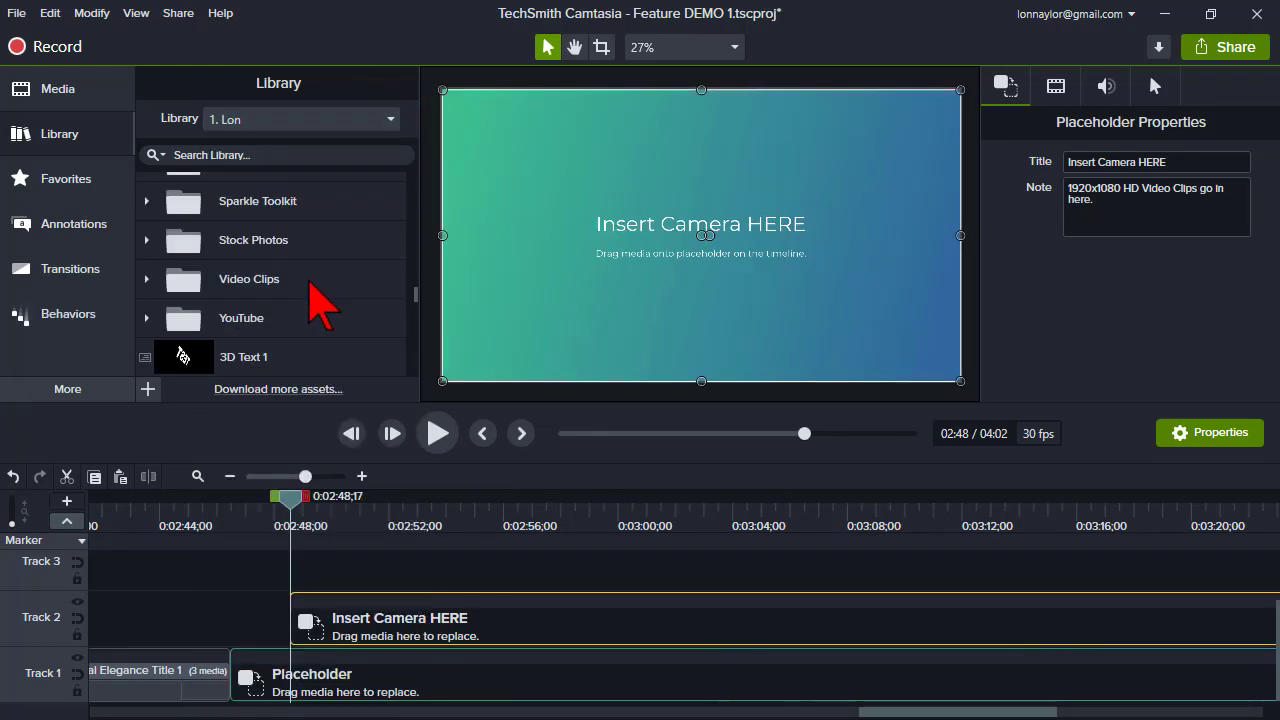
scroll(300, 283, up, 2)
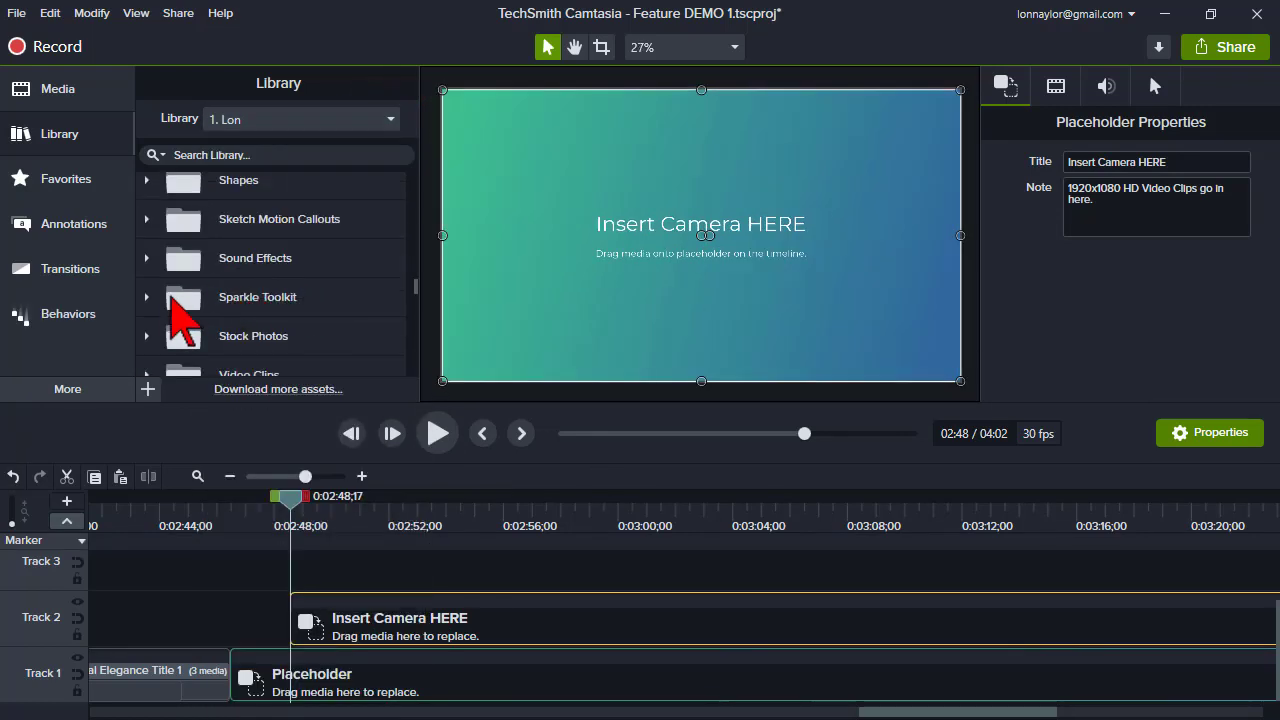
scroll(160, 300, down, 3)
click(148, 232)
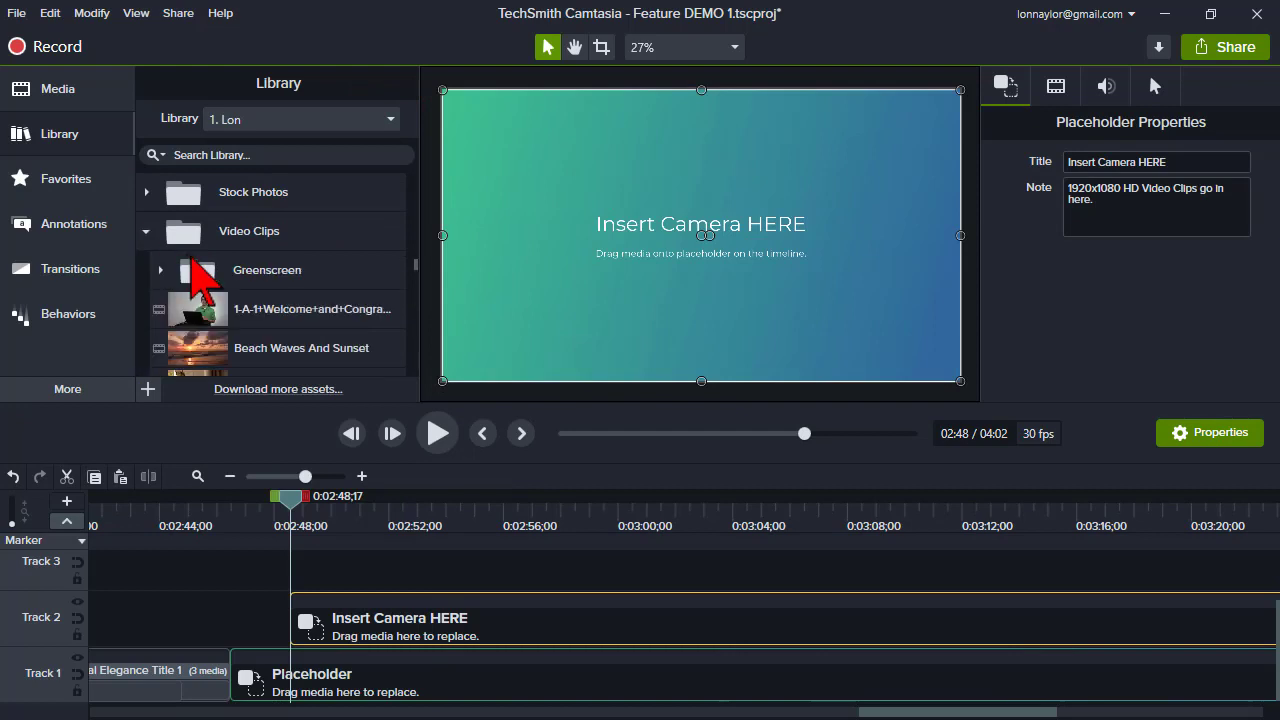
scroll(270, 294, down, 2)
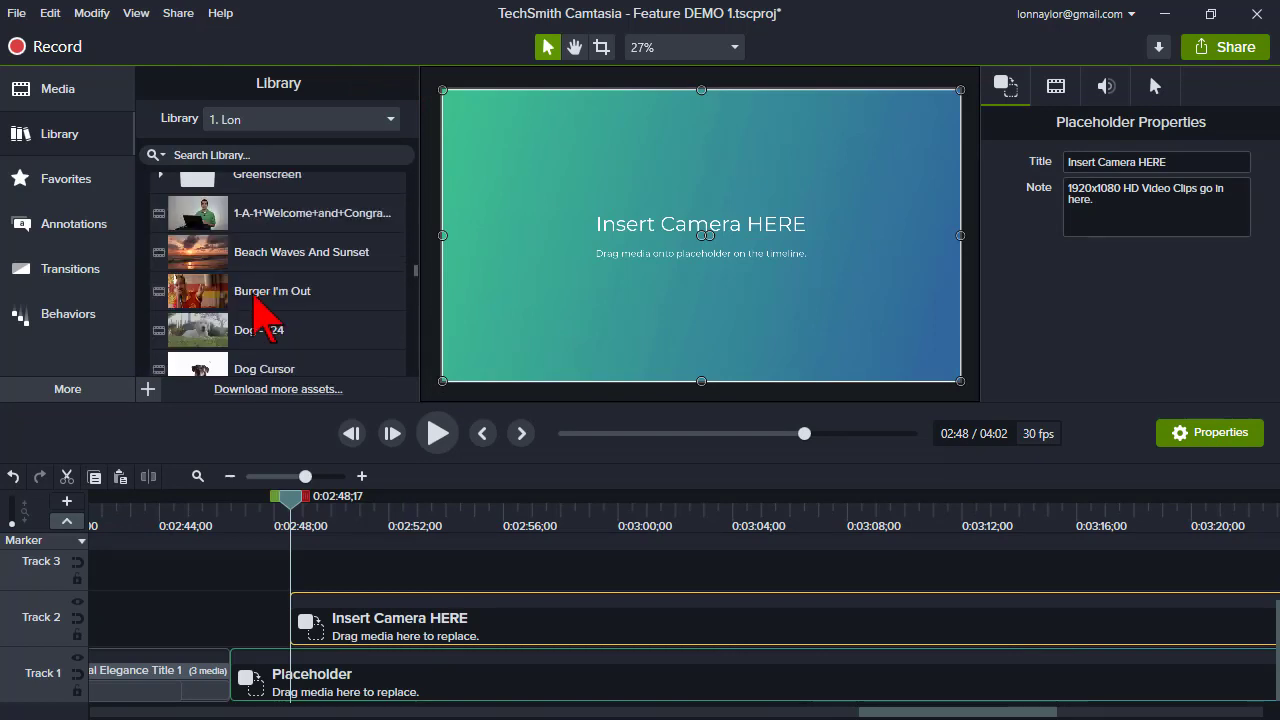
drag(205, 328, 364, 630)
drag(366, 590, 381, 630)
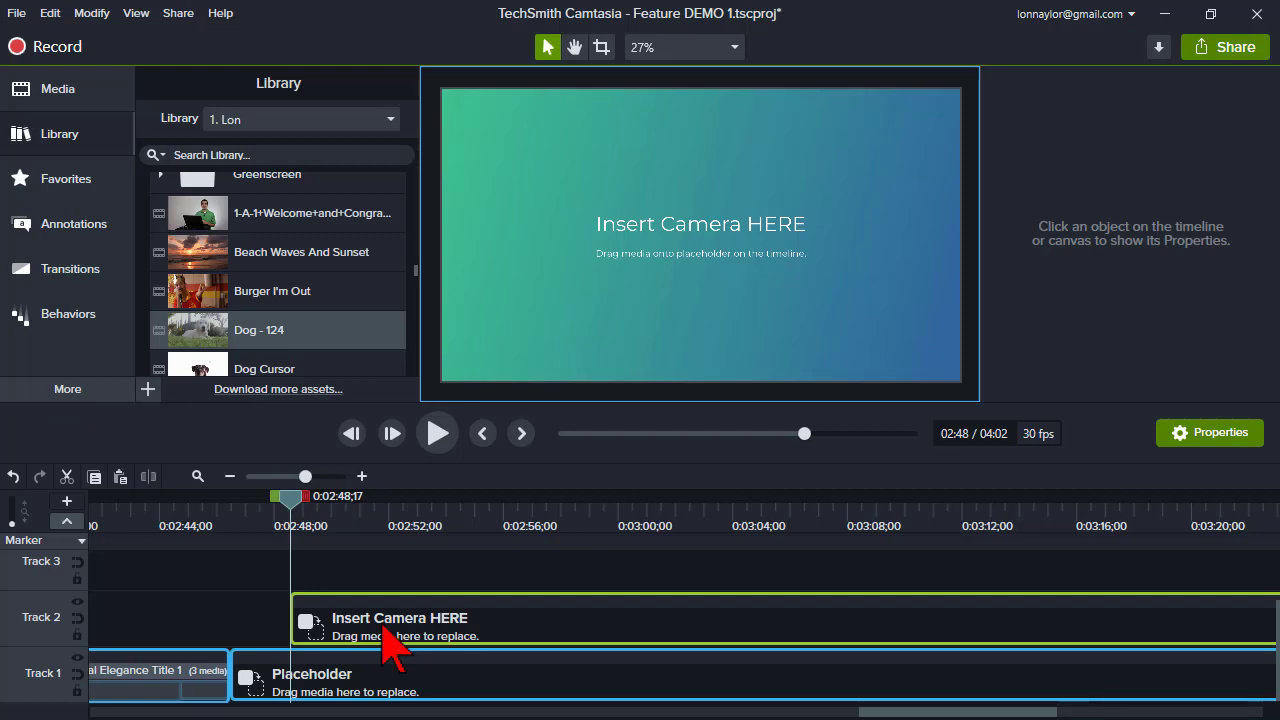
drag(383, 628, 385, 632)
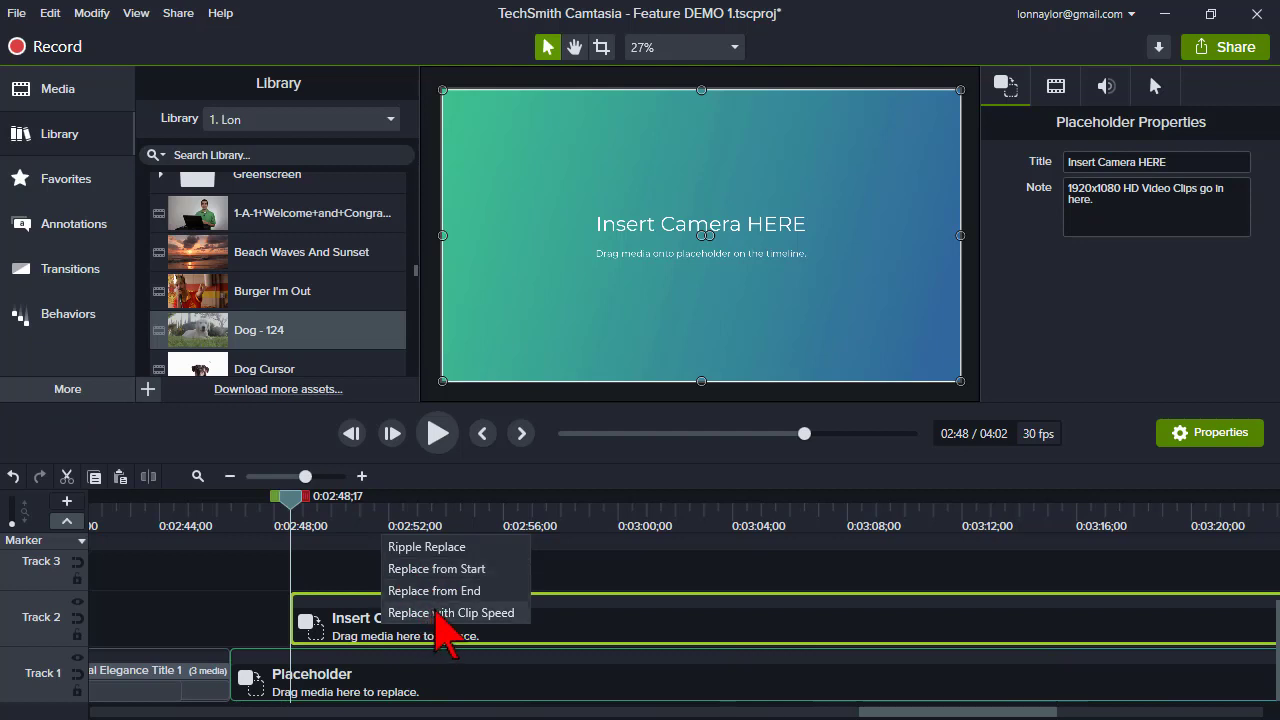
click(432, 547)
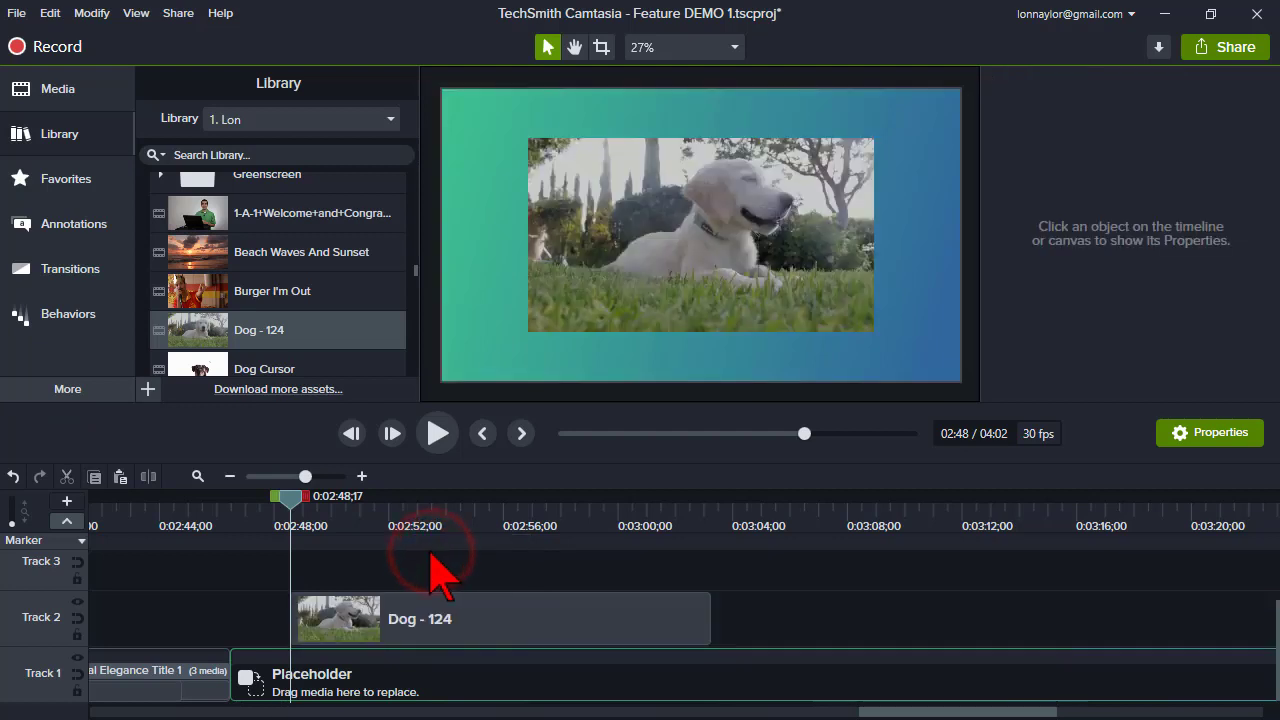
- Select the Dog - 124 clip and move the playhead back to its start to preview it
click(420, 616)
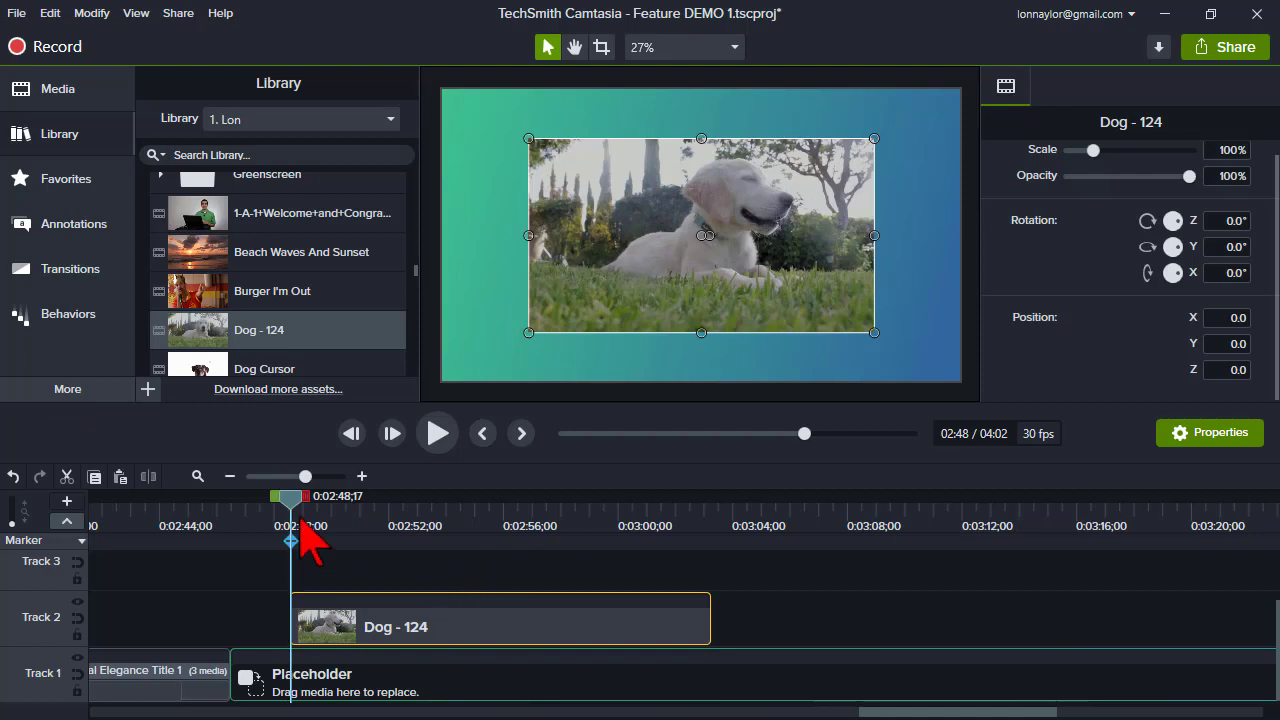
drag(289, 496, 264, 496)
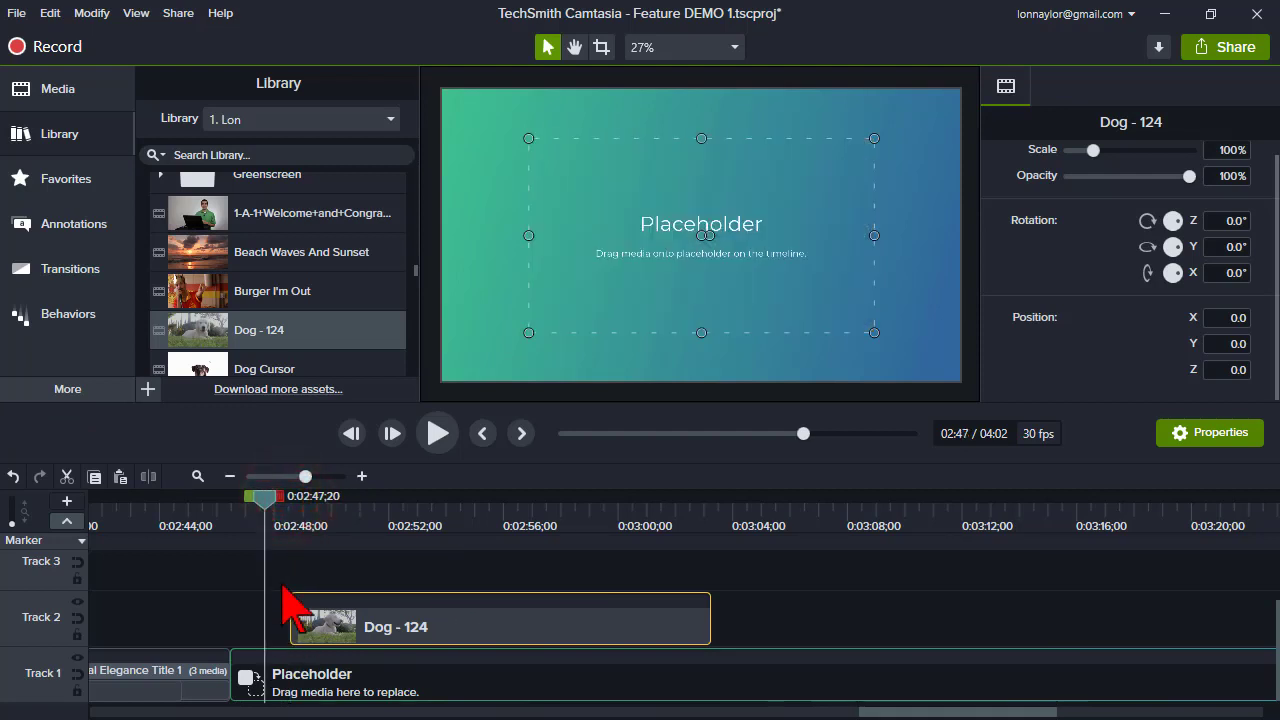
mouse_move(305, 476)
mouse_down()
mouse_move(290, 477)
mouse_move(302, 477)
mouse_up()
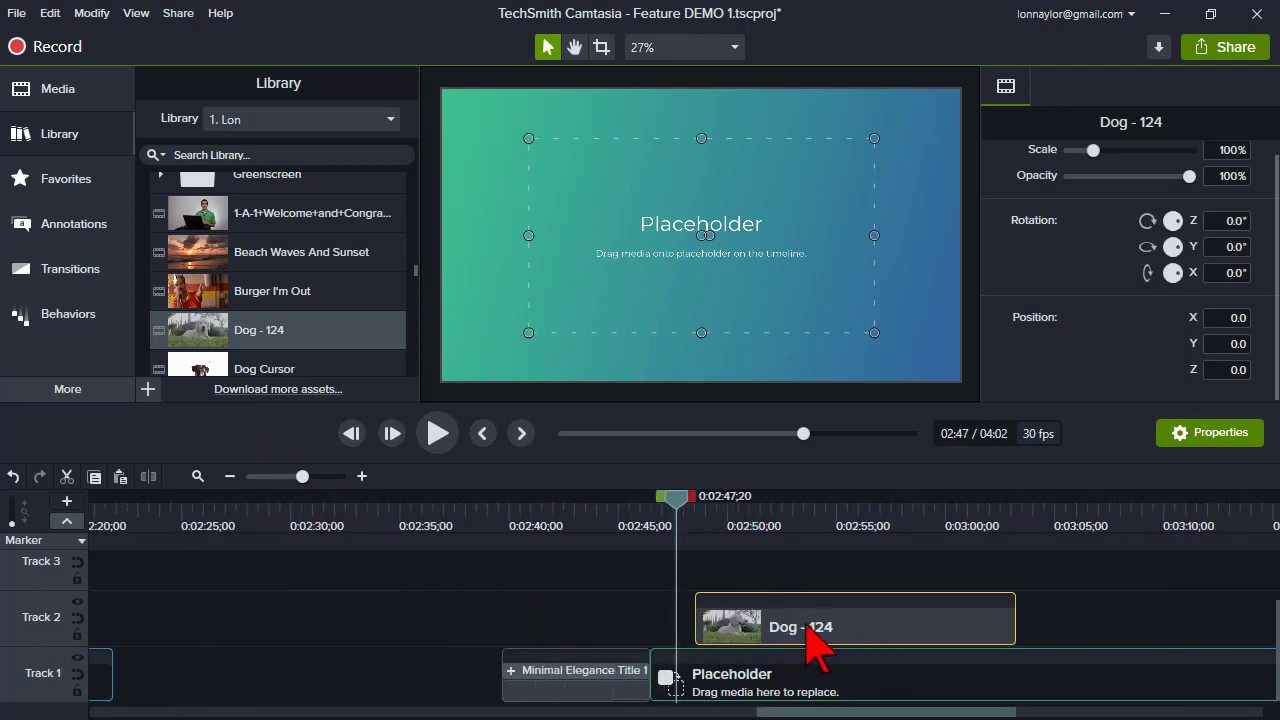
- Save the project
click(16, 13)
click(42, 138)
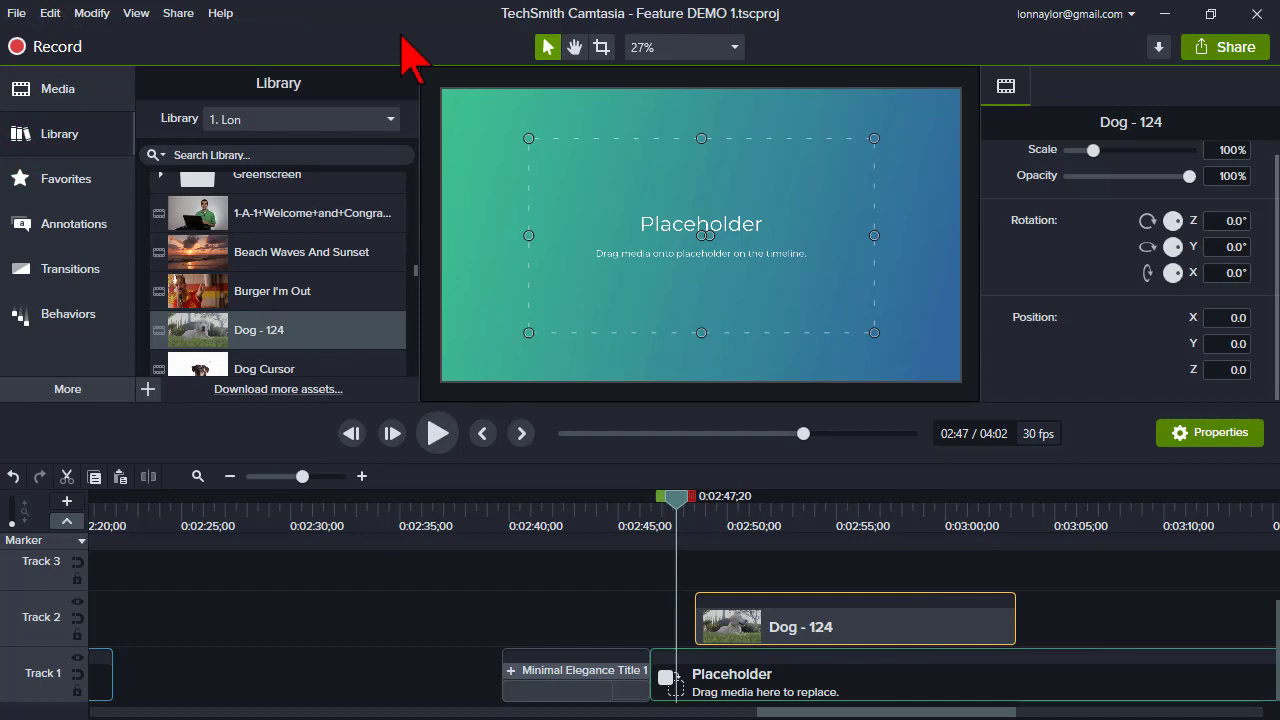
drag(836, 621, 834, 622)
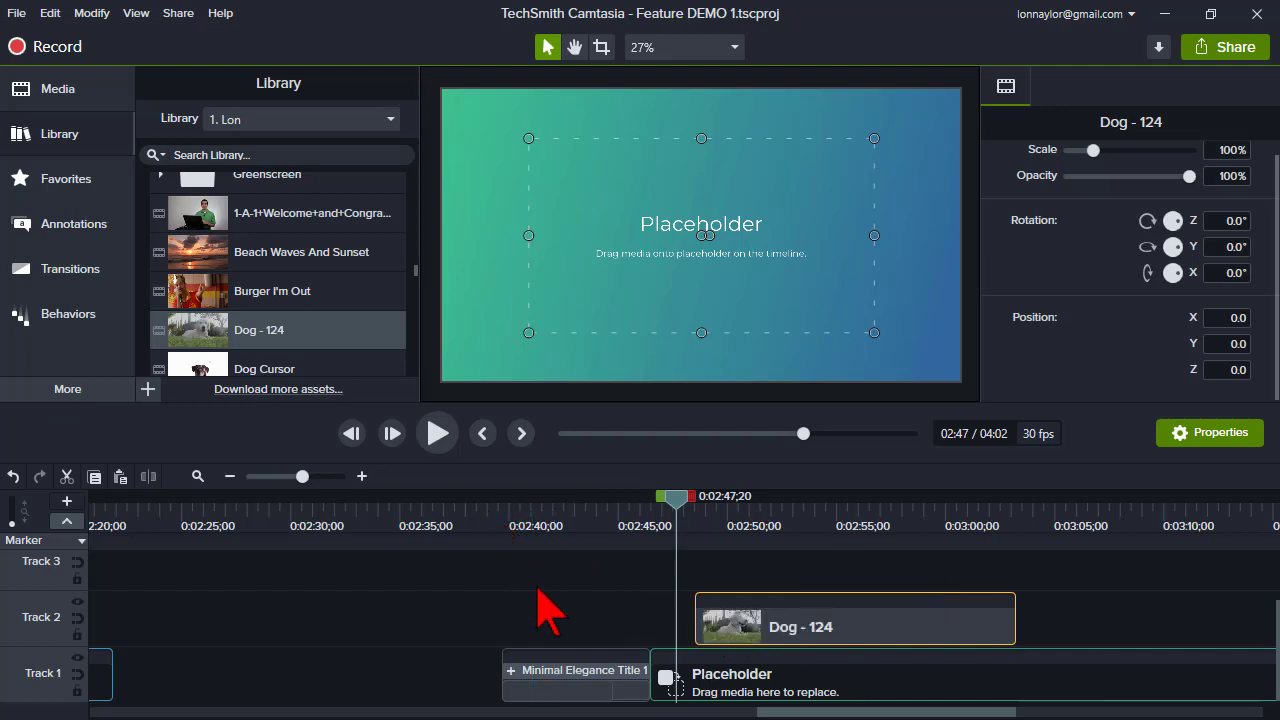
- Review the timeline around the Dog - 124 clip and the placeholder after it
drag(828, 713, 883, 713)
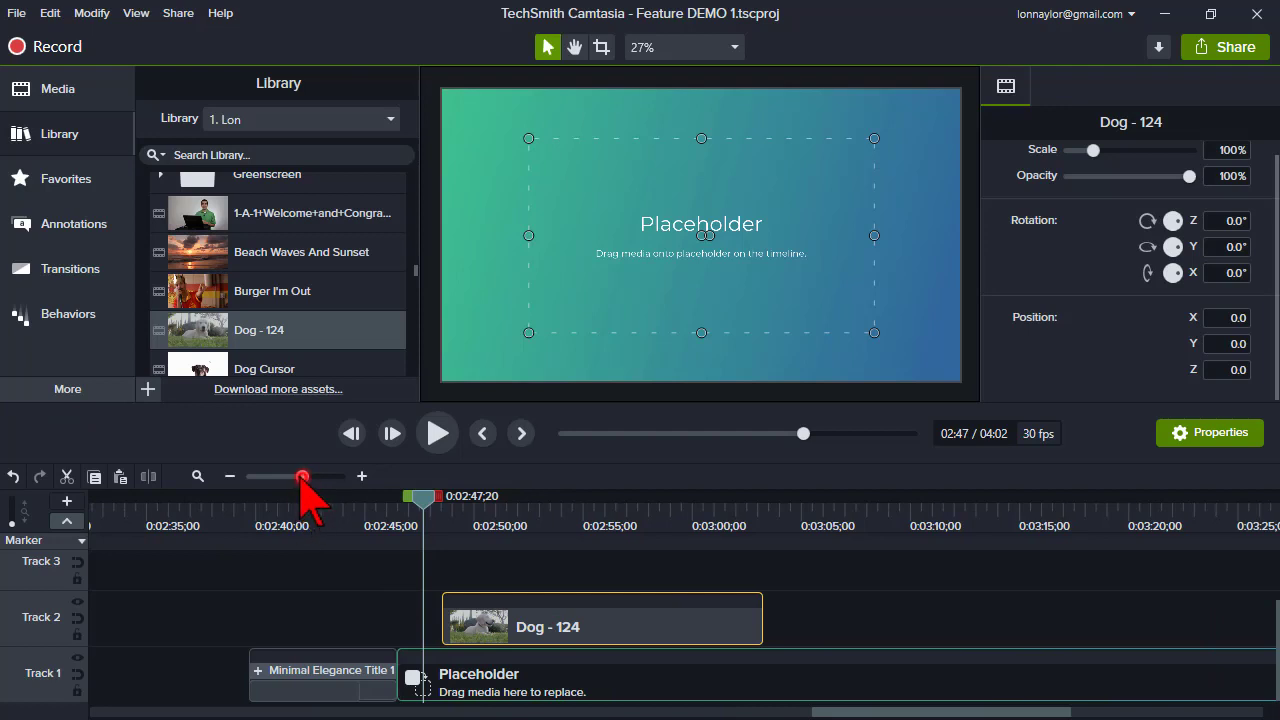
drag(302, 476, 292, 476)
click(707, 518)
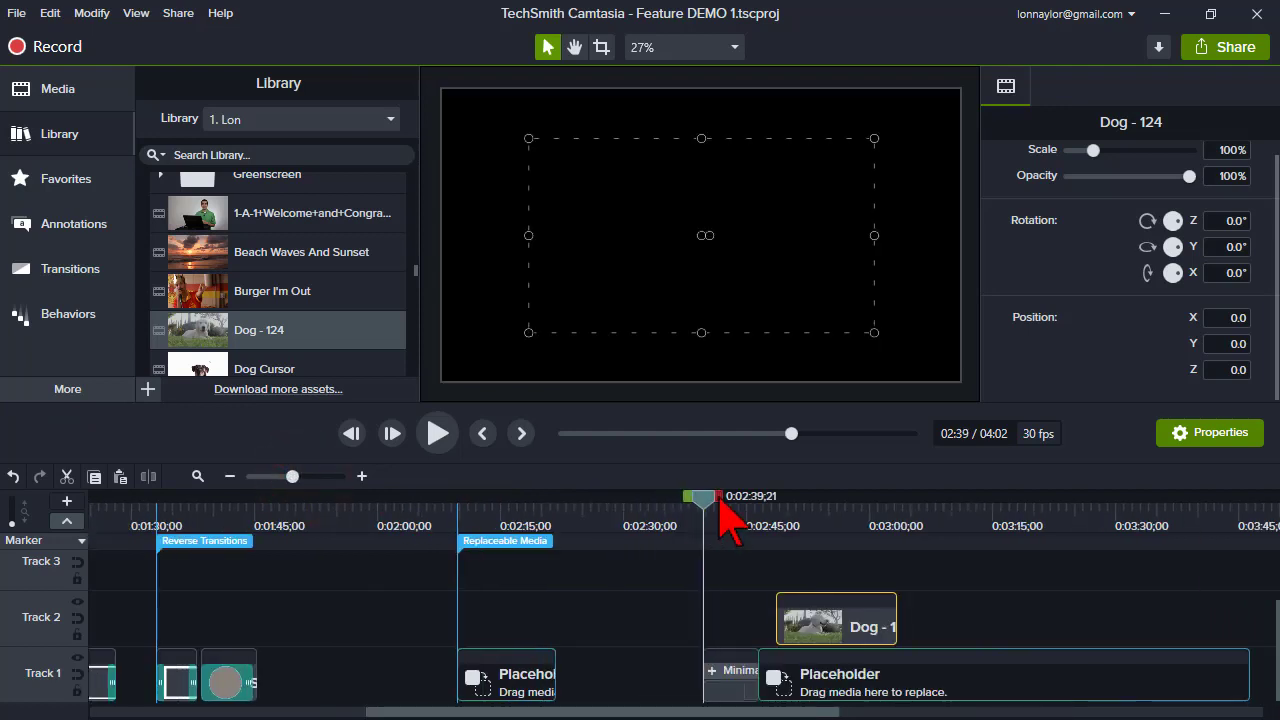
drag(718, 497, 1244, 512)
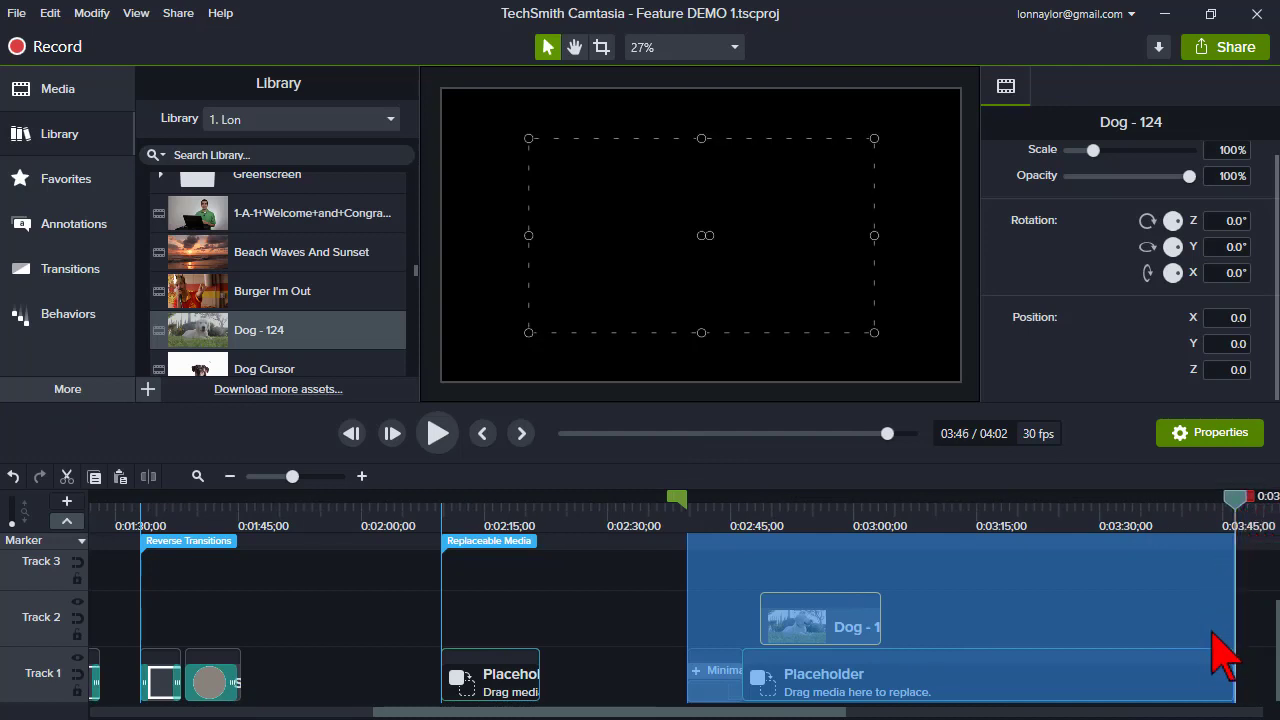
right_click(995, 600)
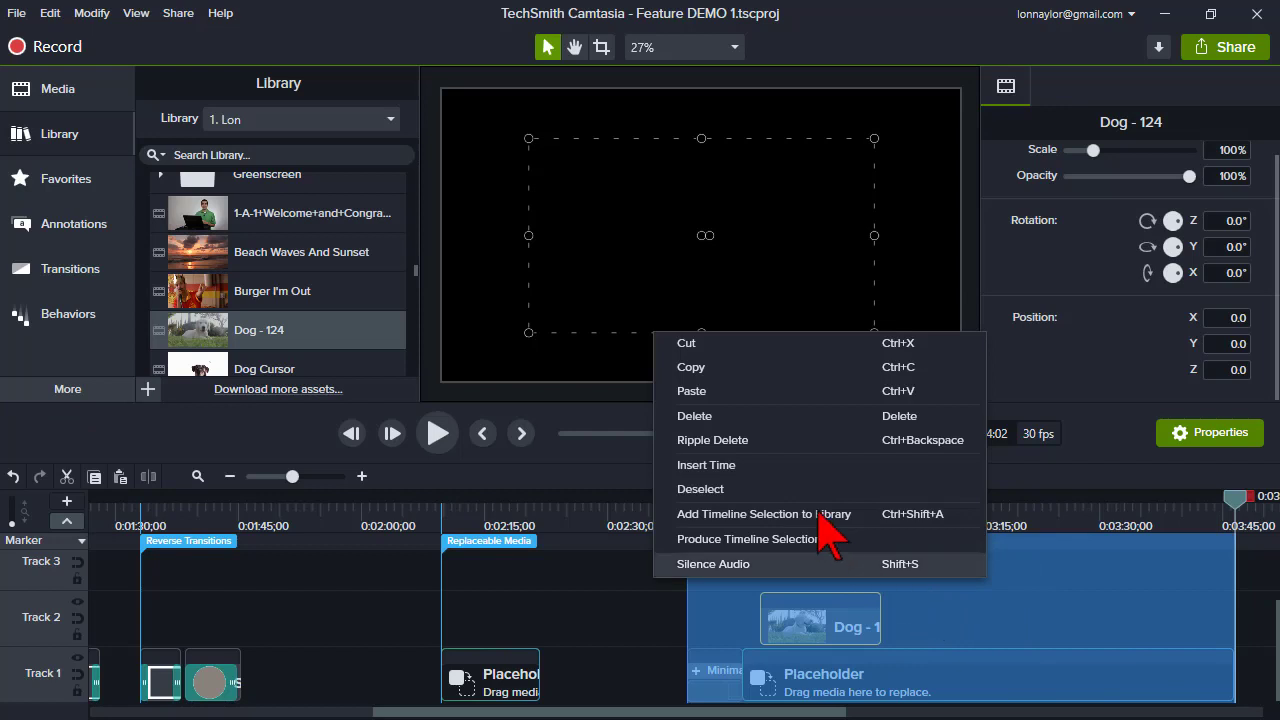
click(628, 505)
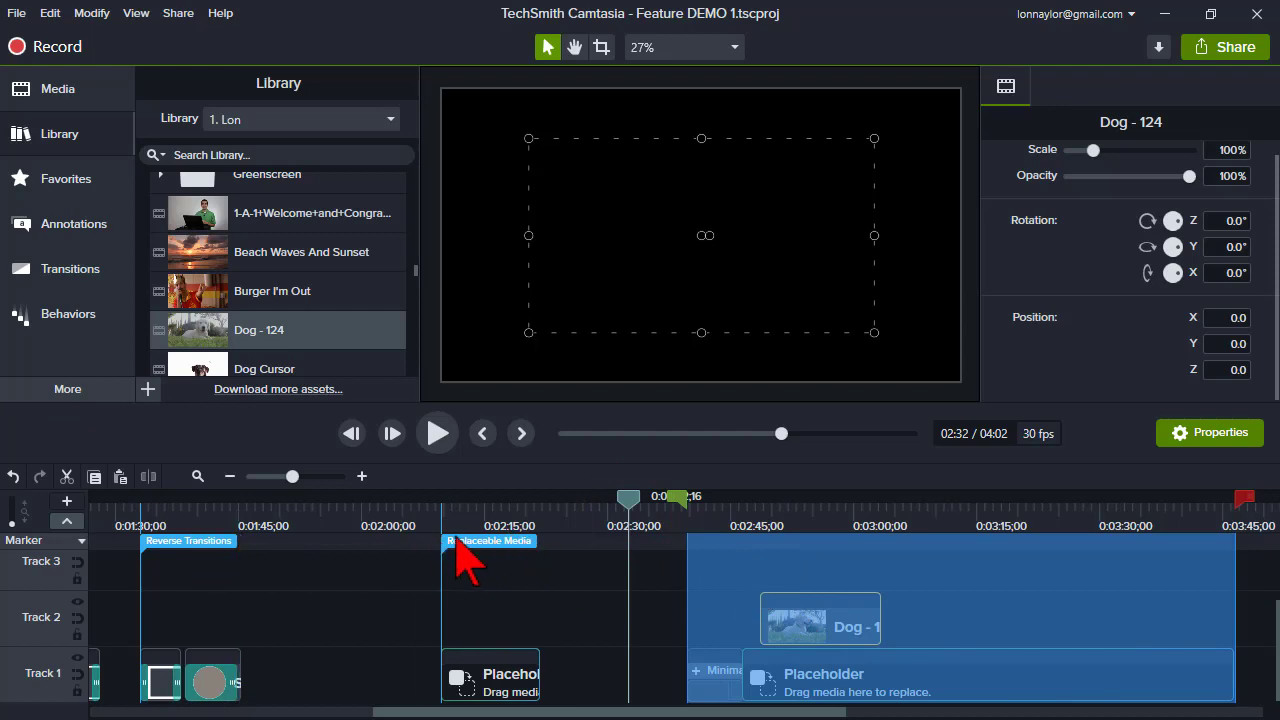
click(660, 500)
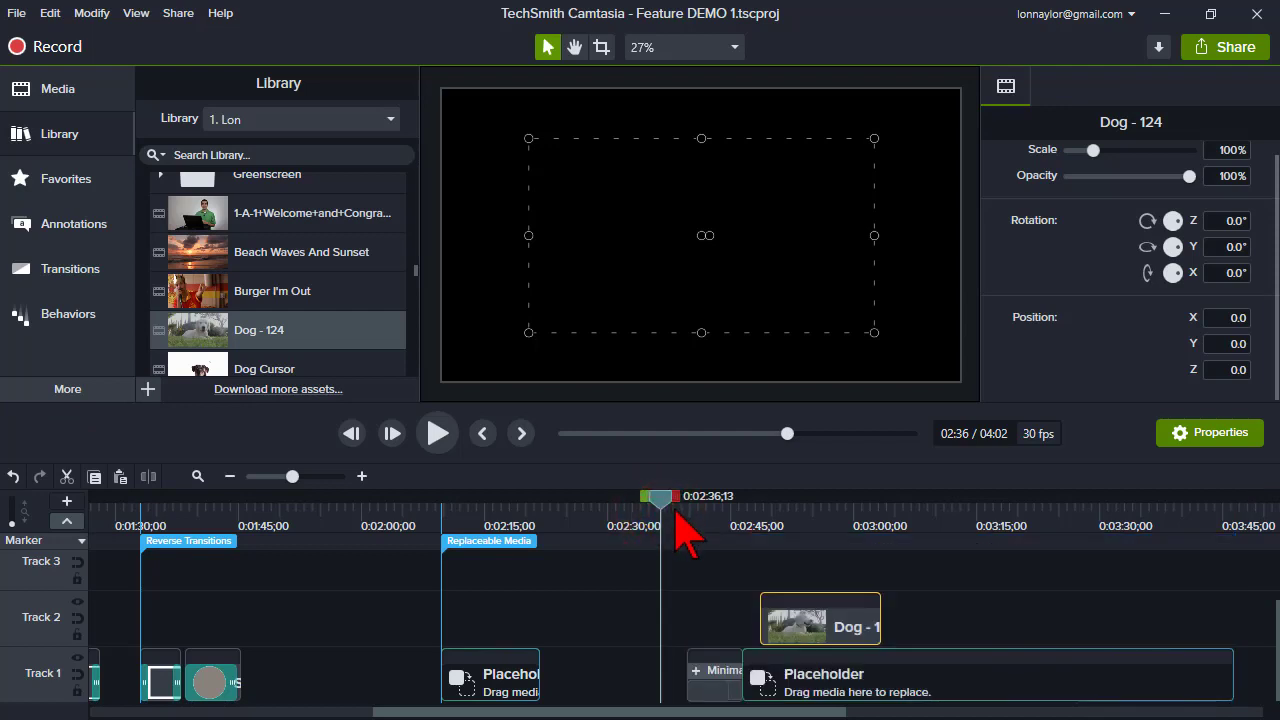
drag(790, 528, 952, 530)
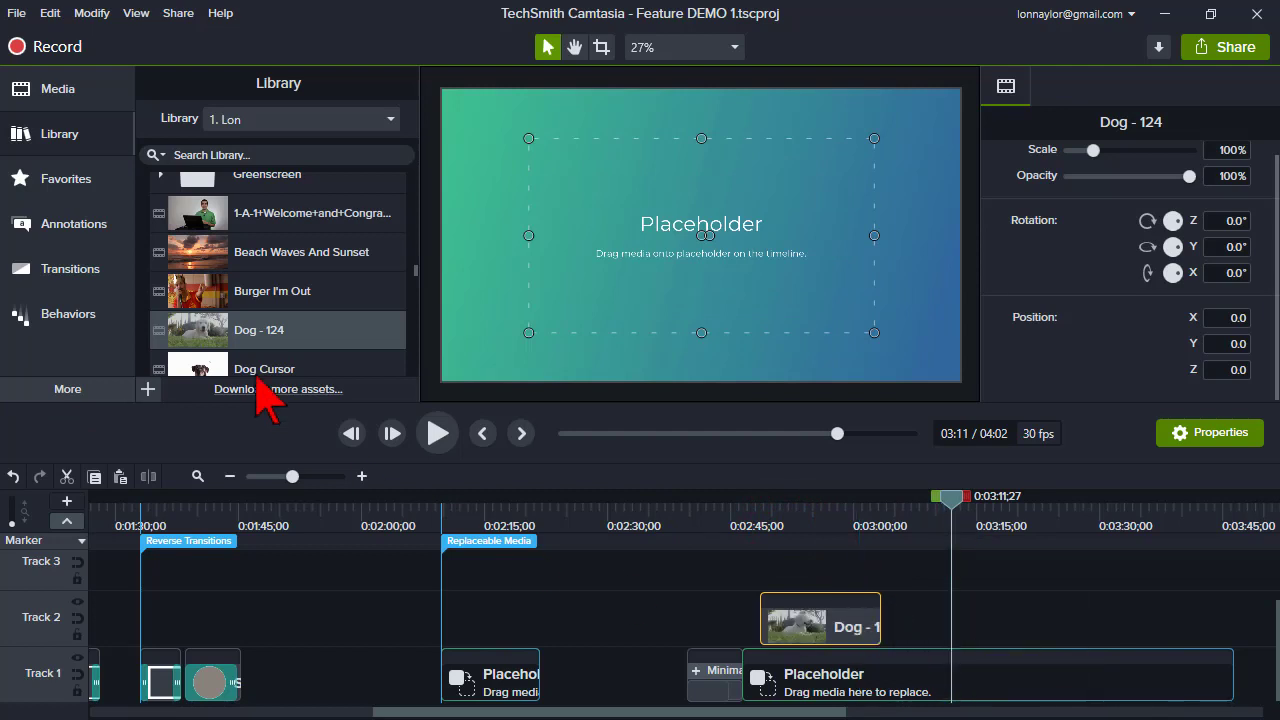
- Create a new project from the 'Sales Video - Personalized Pitch' template
click(16, 13)
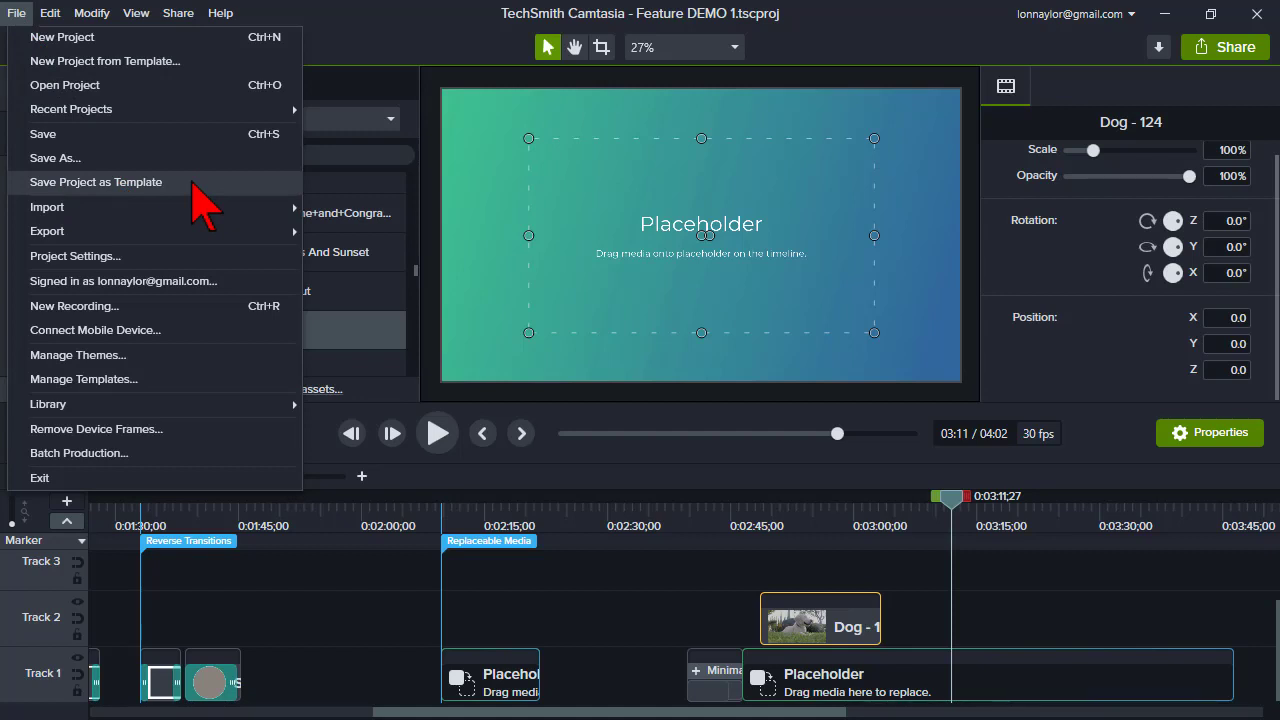
click(172, 63)
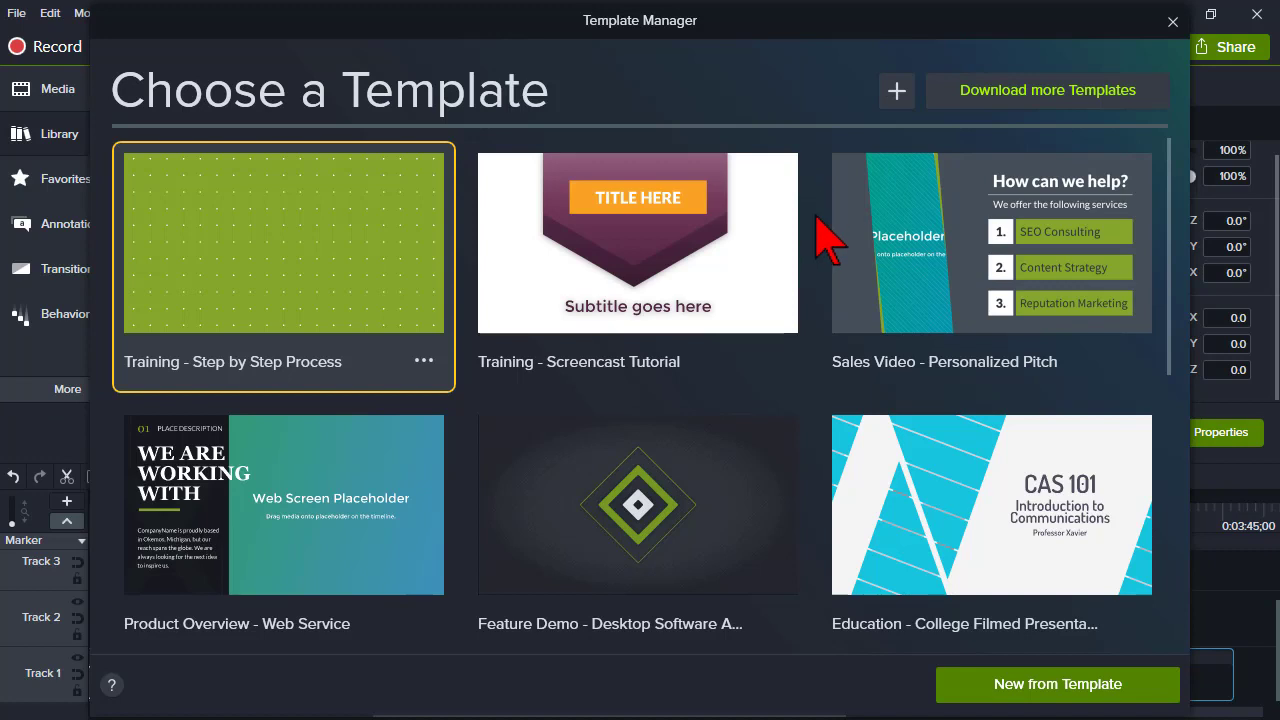
click(888, 252)
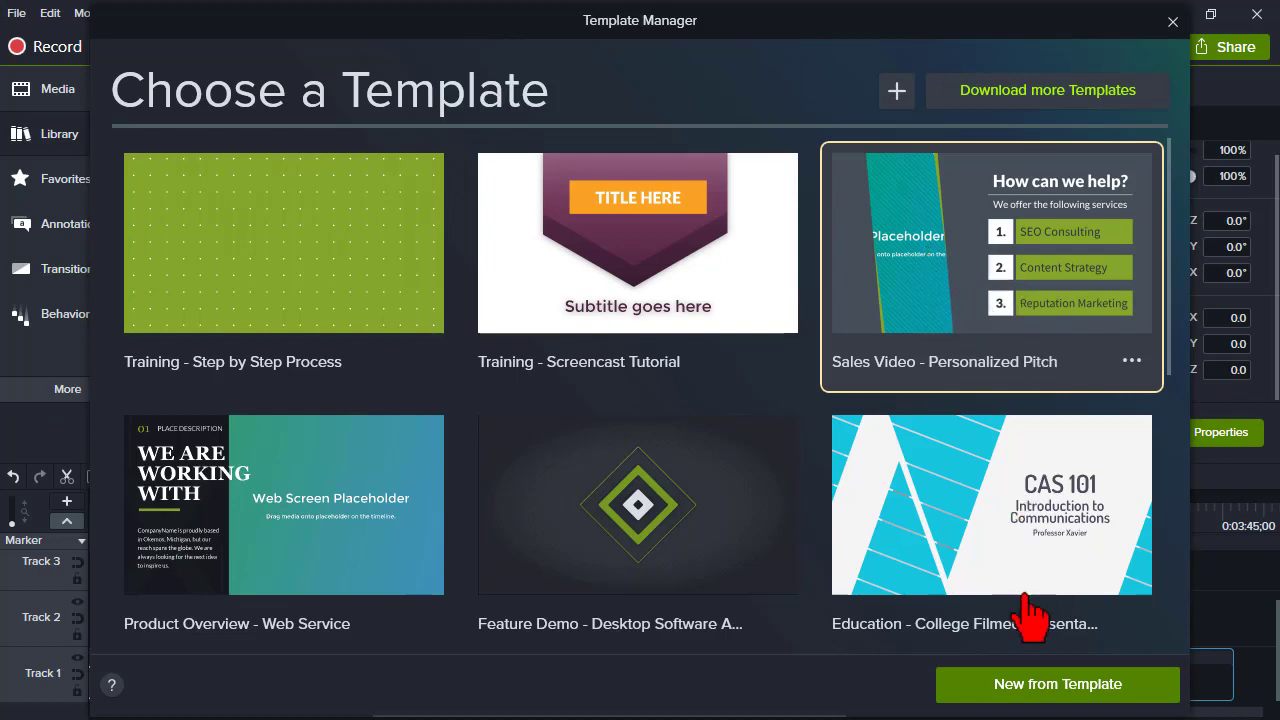
click(1025, 688)
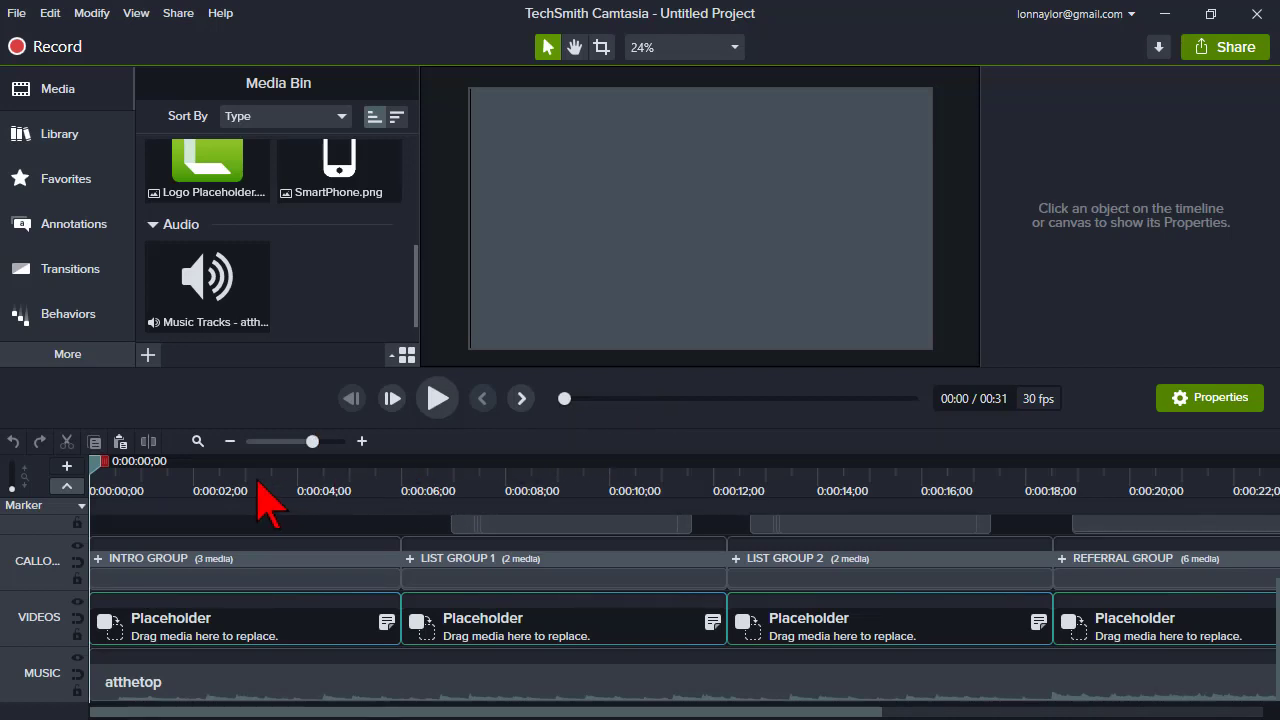
- Set the INTRO GROUP's Greetings text to 'Hi, I'm MAGGIE!'
click(197, 441)
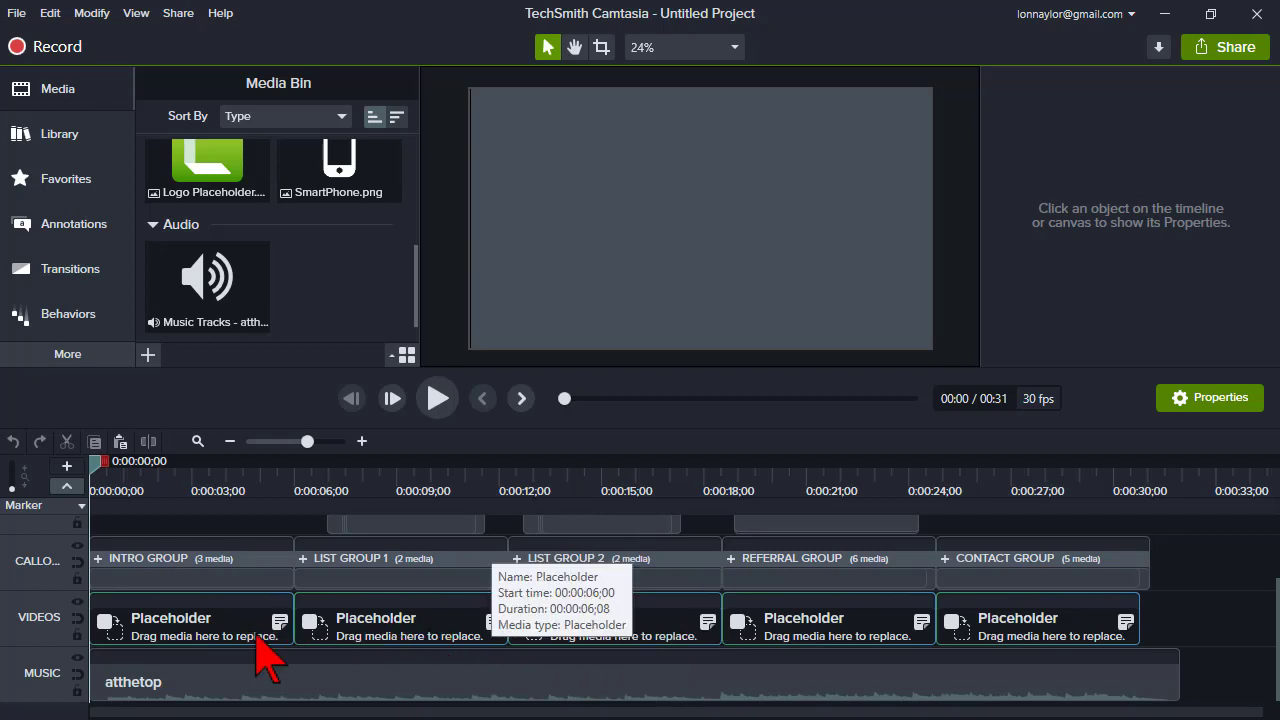
click(144, 482)
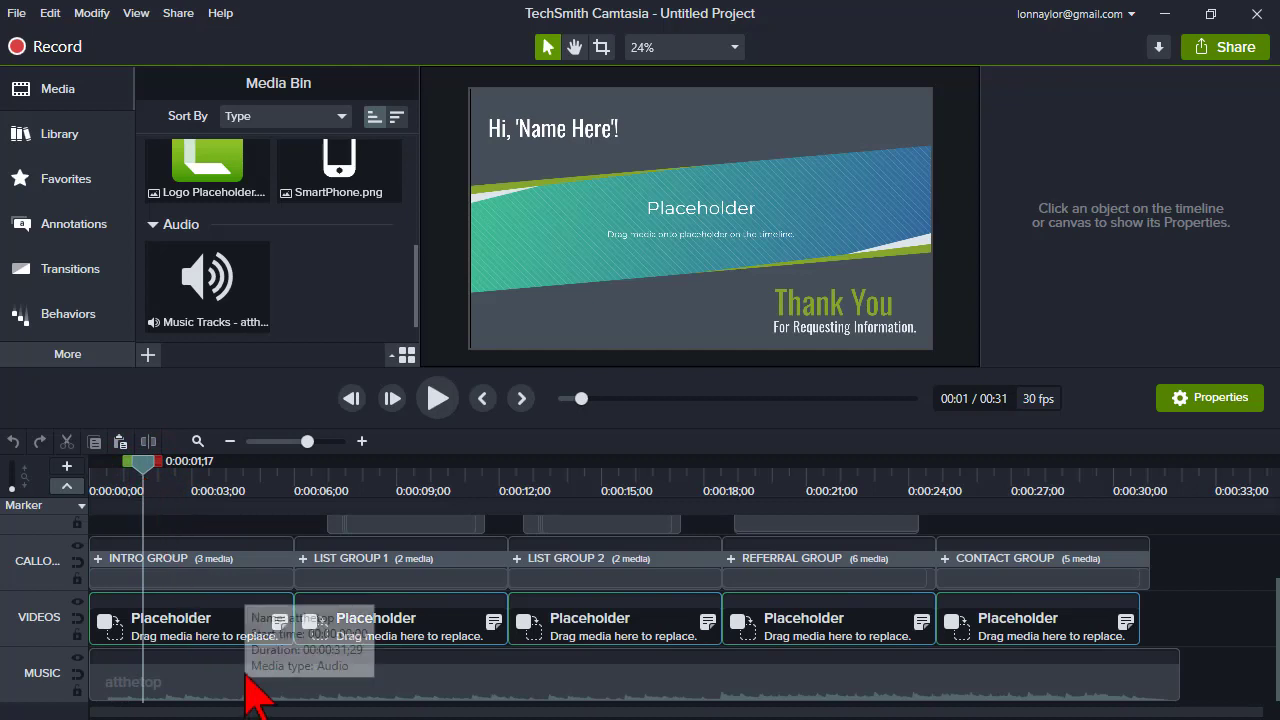
click(203, 573)
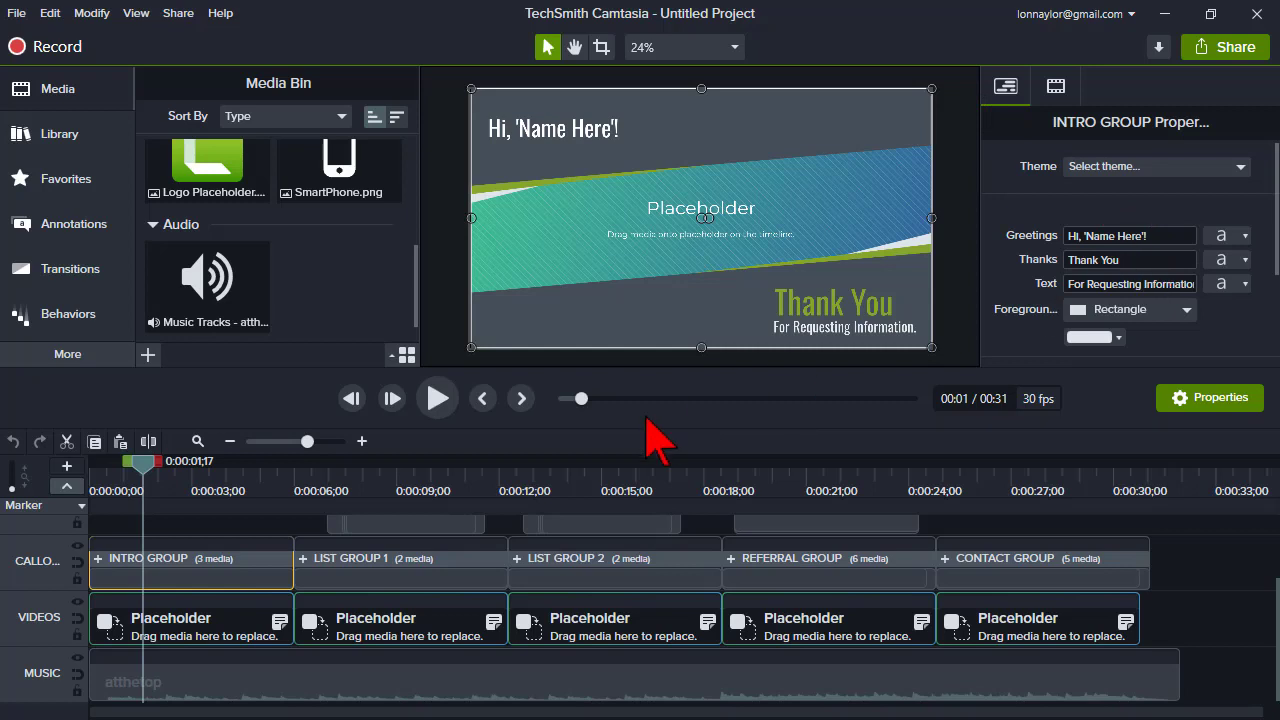
click(1158, 238)
drag(1160, 238, 1095, 238)
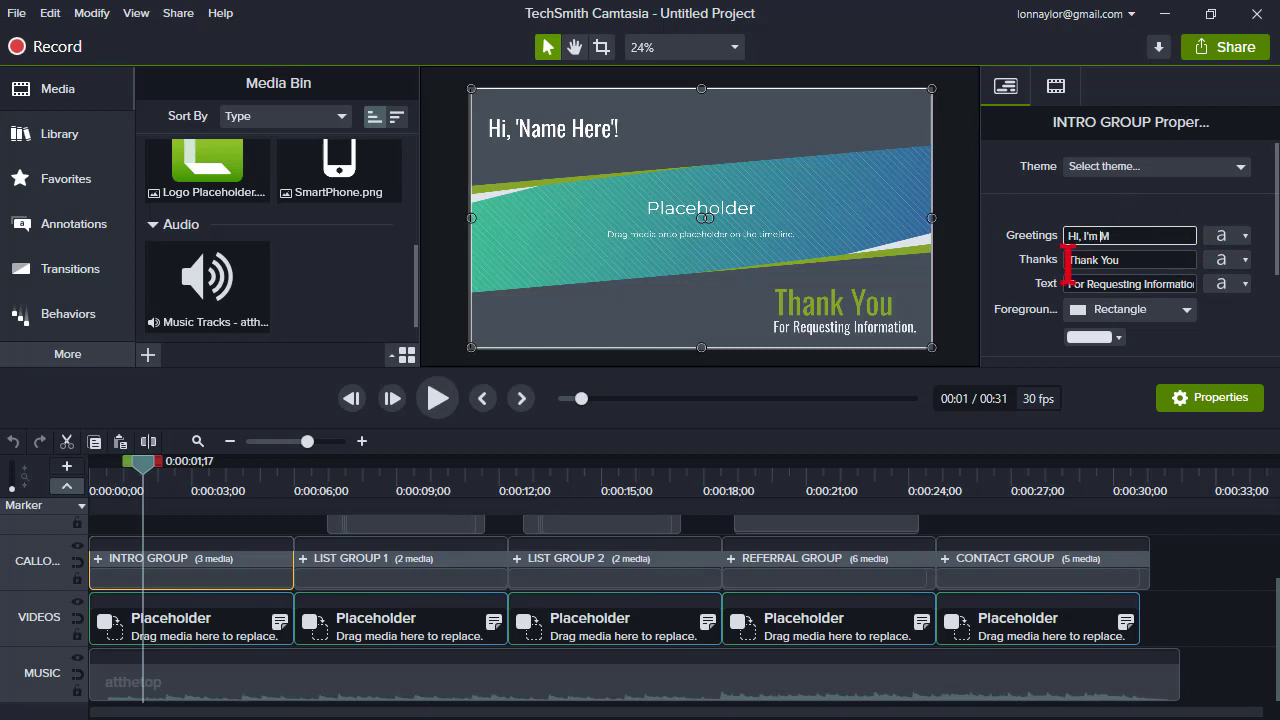
text(I'm MAGGIE!)
key(Tab)
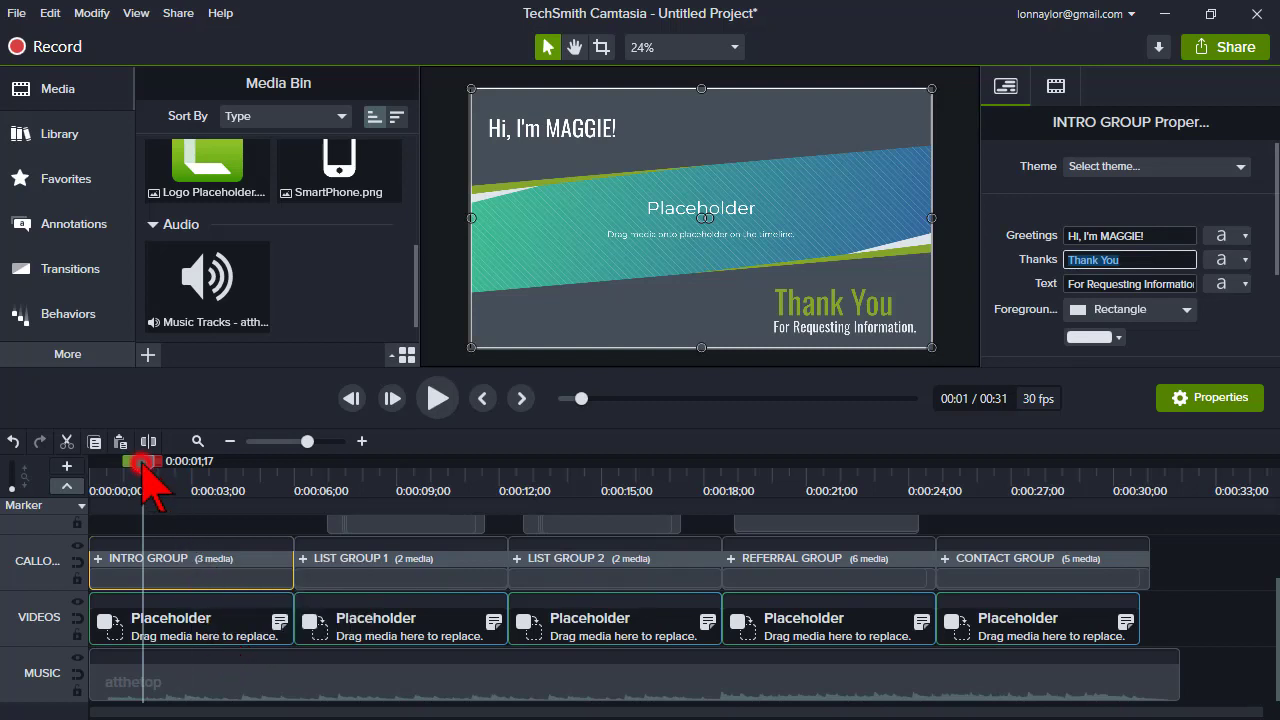
- Play the template project from the beginning to preview it
drag(143, 470, 92, 470)
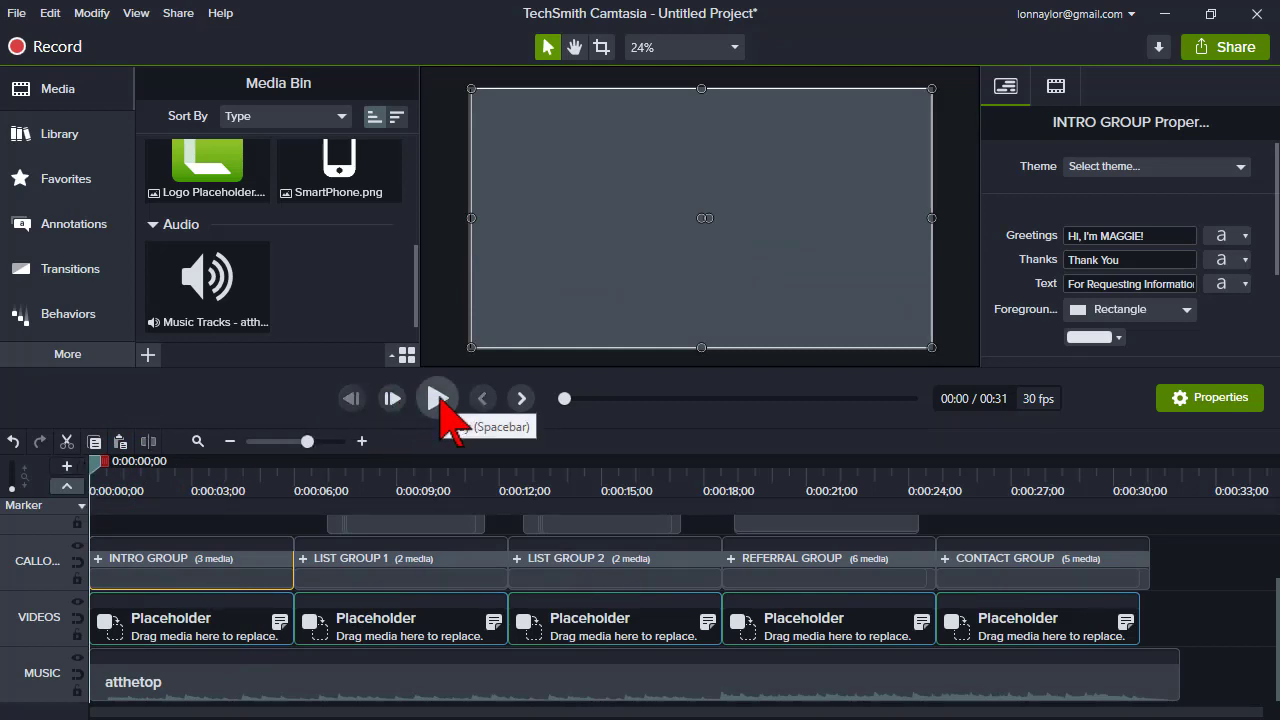
click(441, 400)
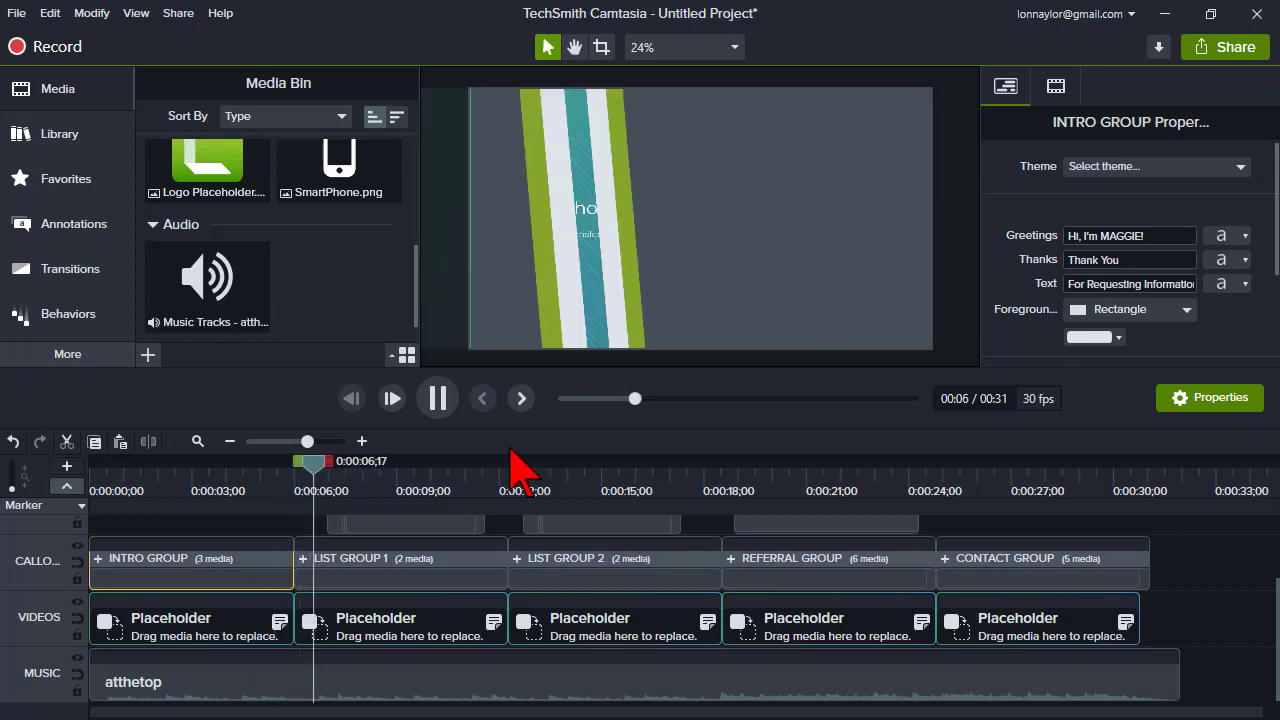
click(440, 398)
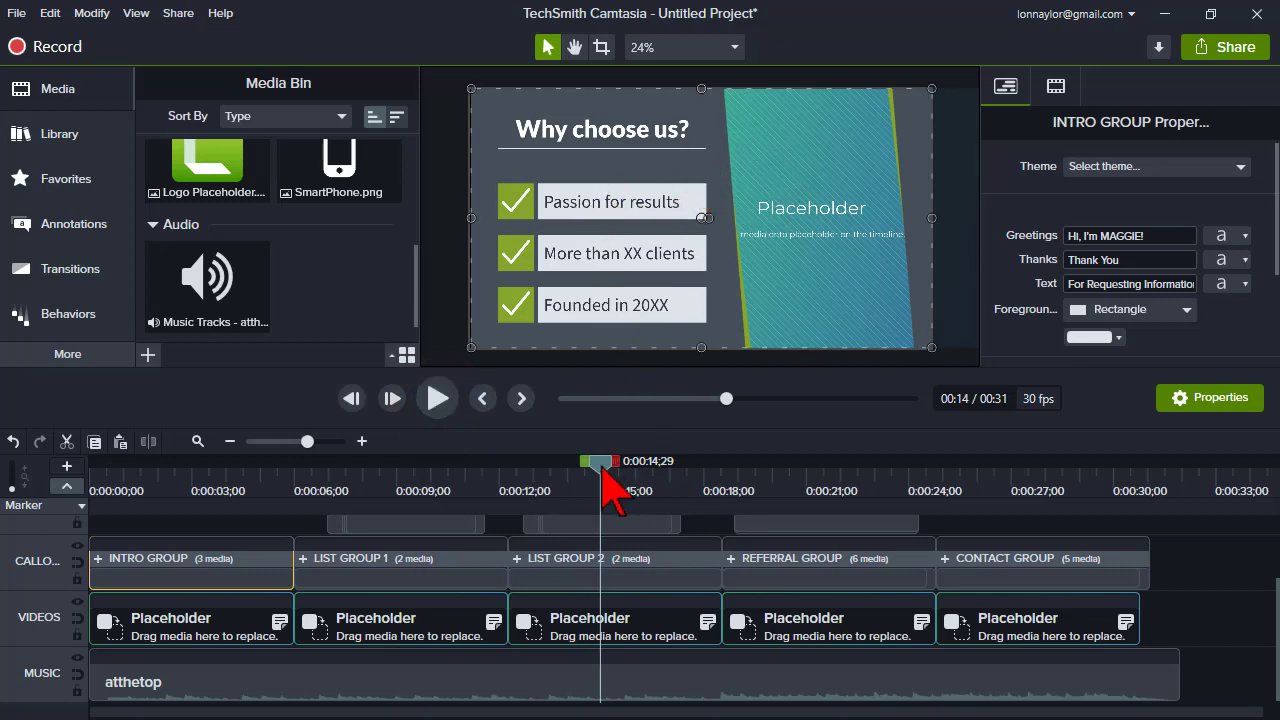
scroll(600, 553, up, 2)
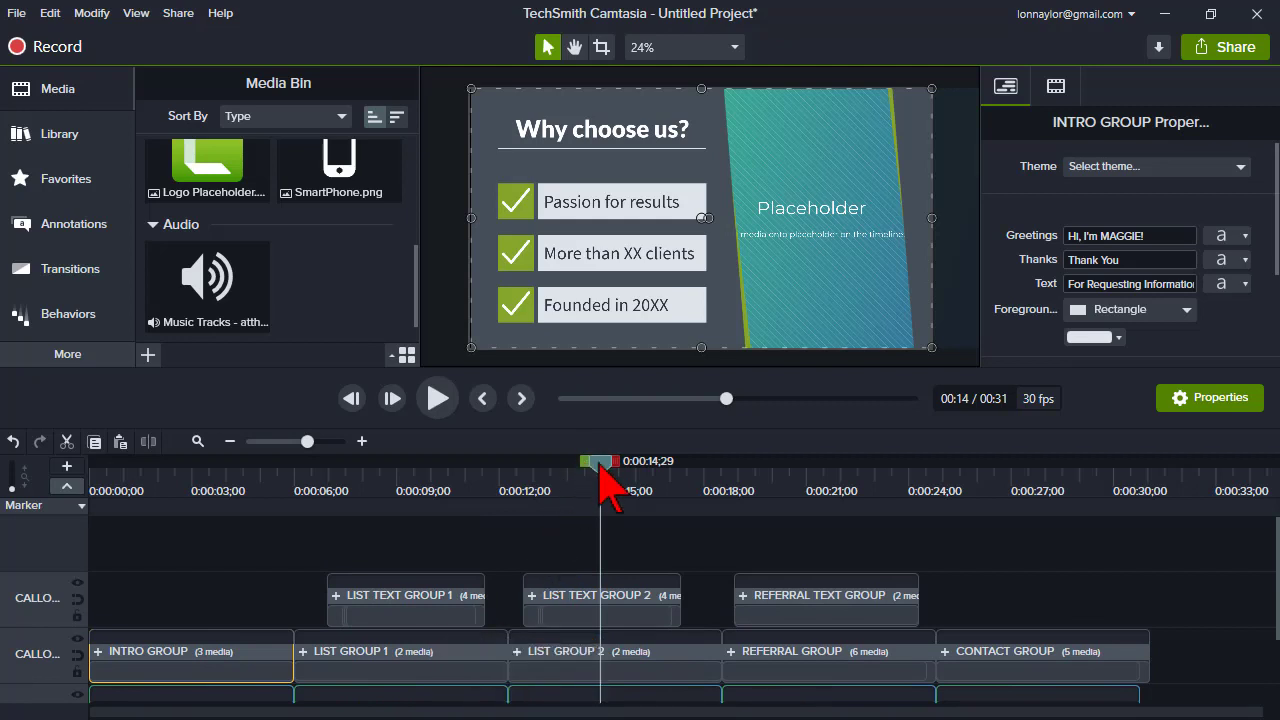
drag(600, 470, 23, 514)
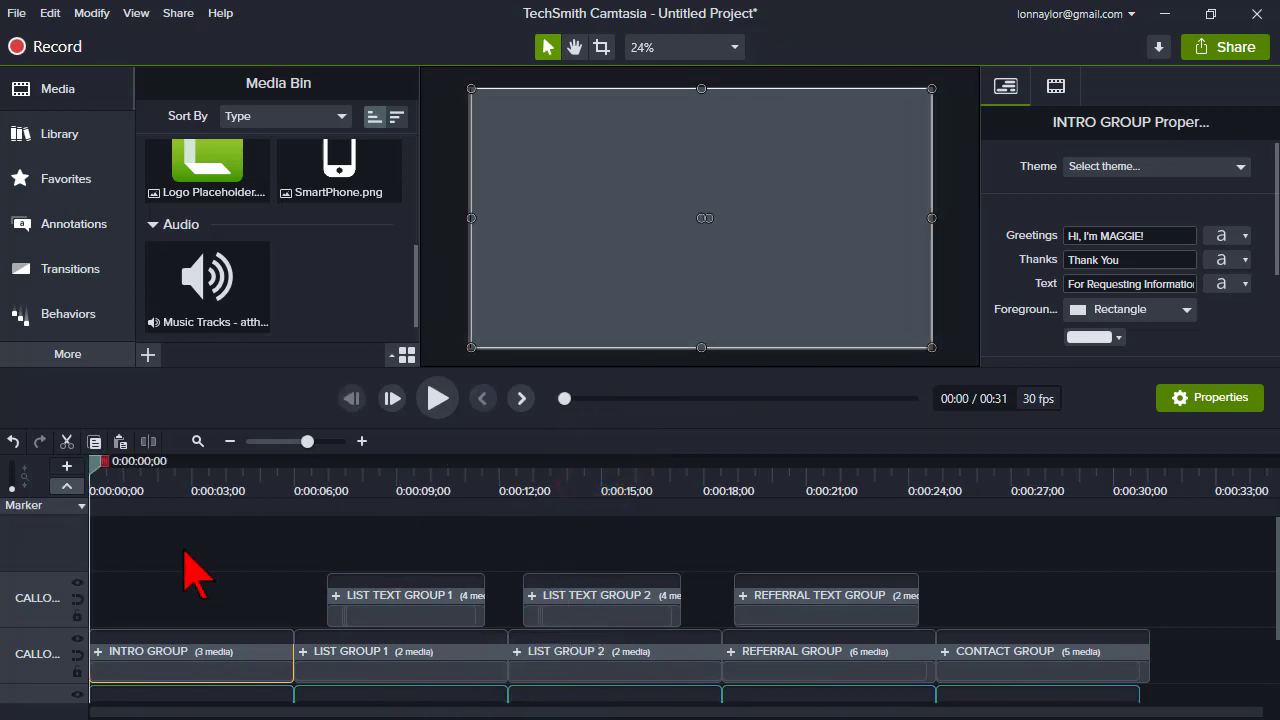
scroll(187, 552, down, 2)
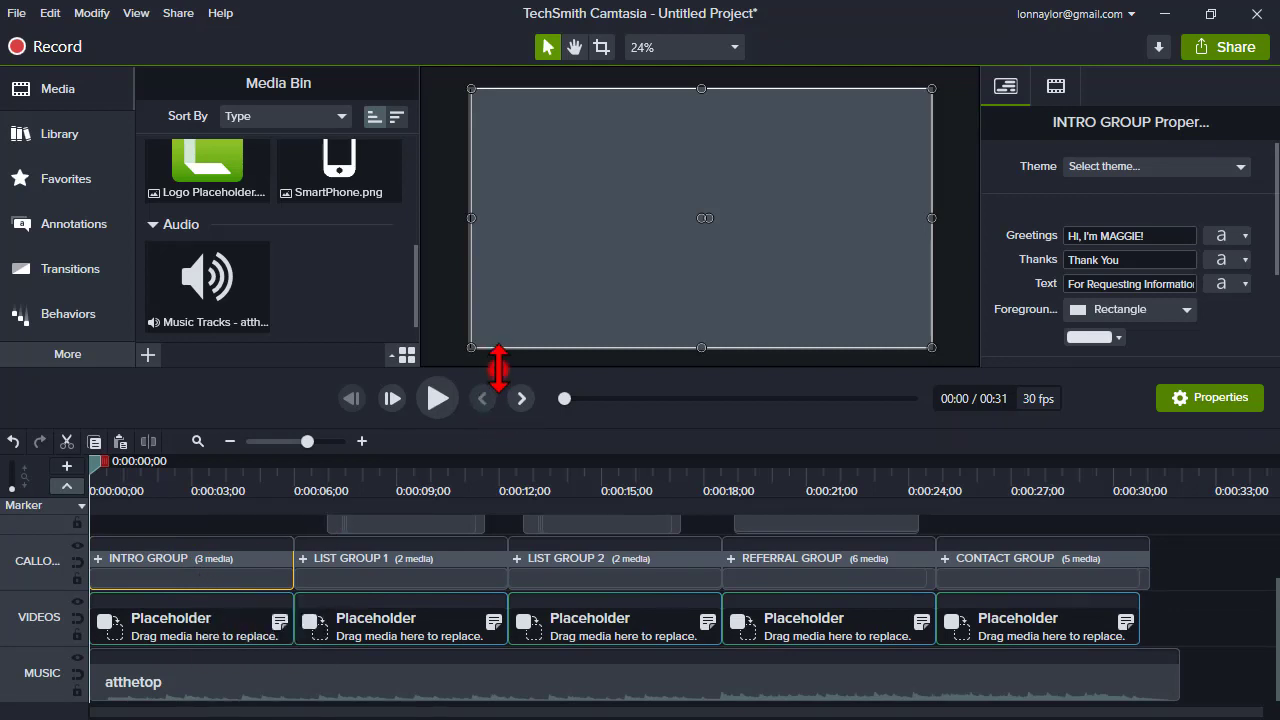
- Enlarge the timeline and inspect the intro and list text callout groups at different points
drag(498, 368, 500, 337)
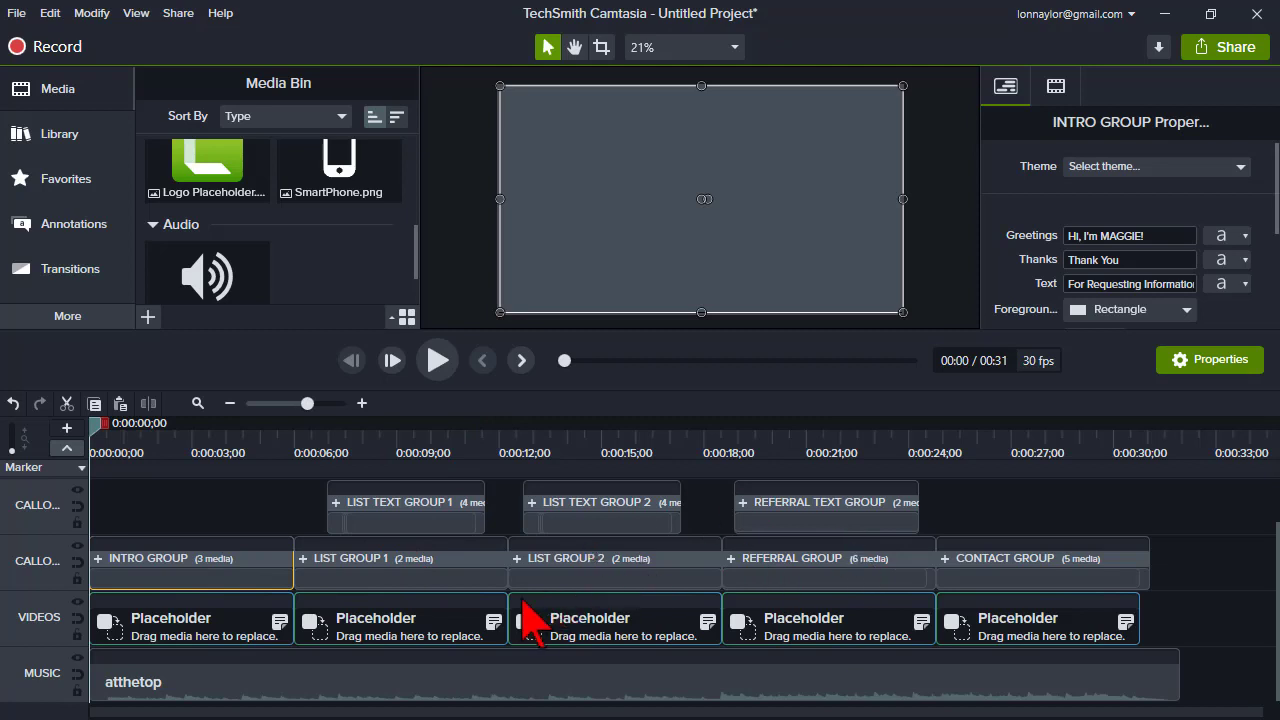
click(200, 449)
click(191, 580)
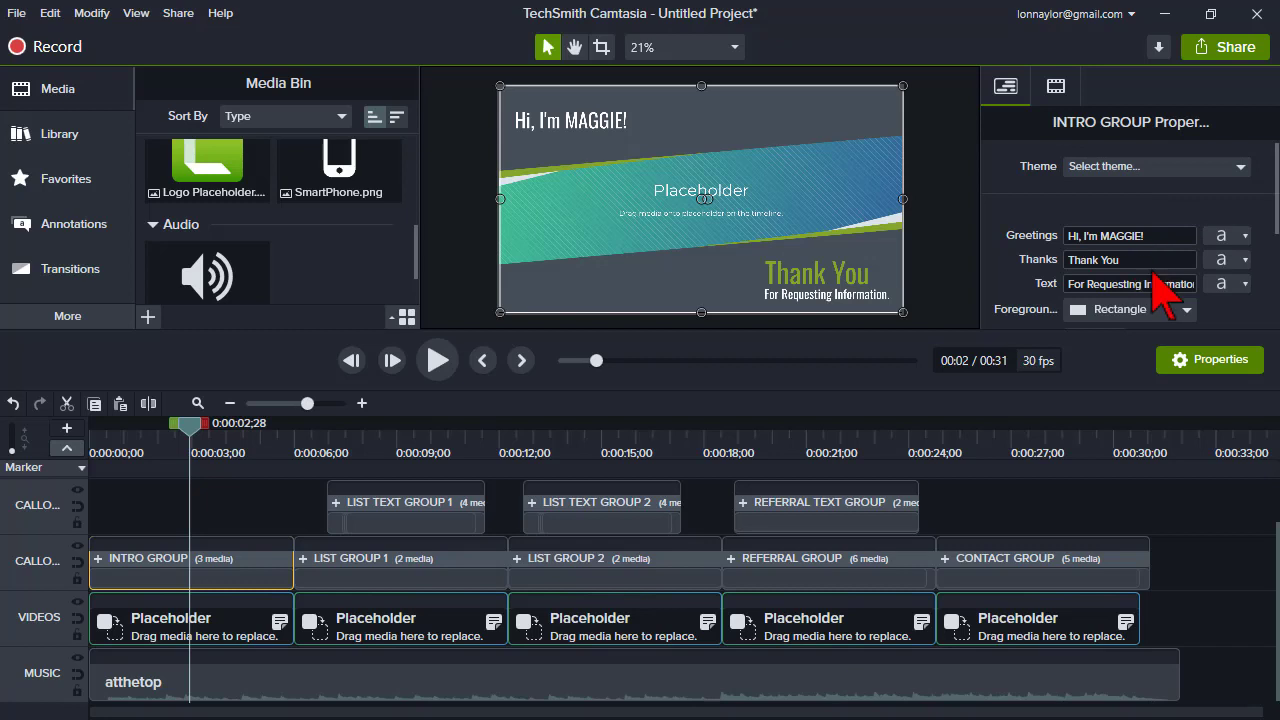
click(411, 452)
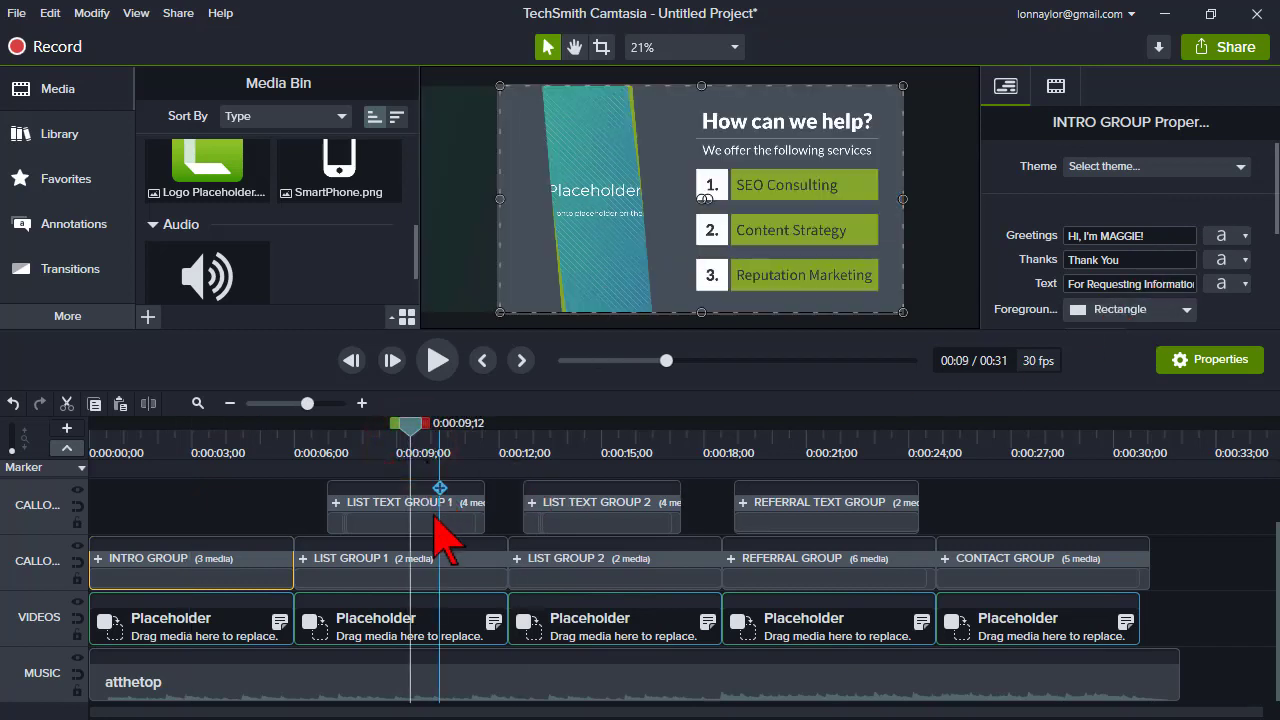
click(479, 518)
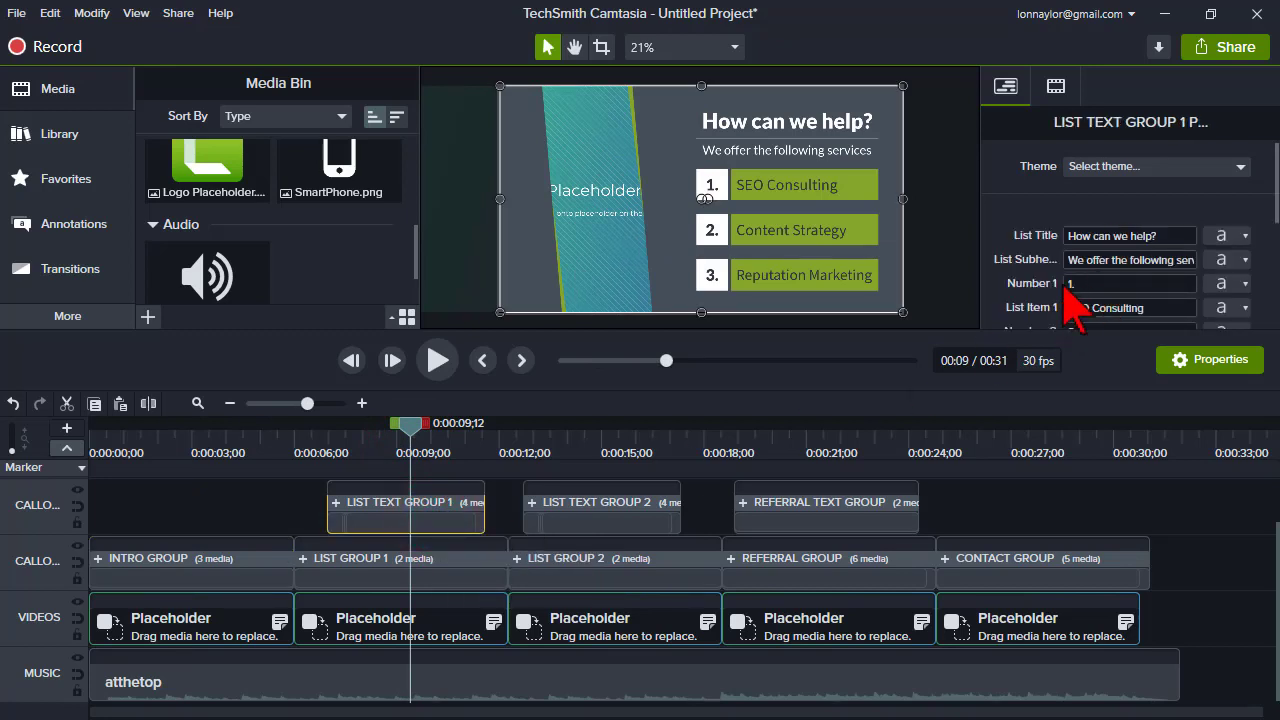
click(174, 449)
drag(92, 441, 73, 437)
click(155, 440)
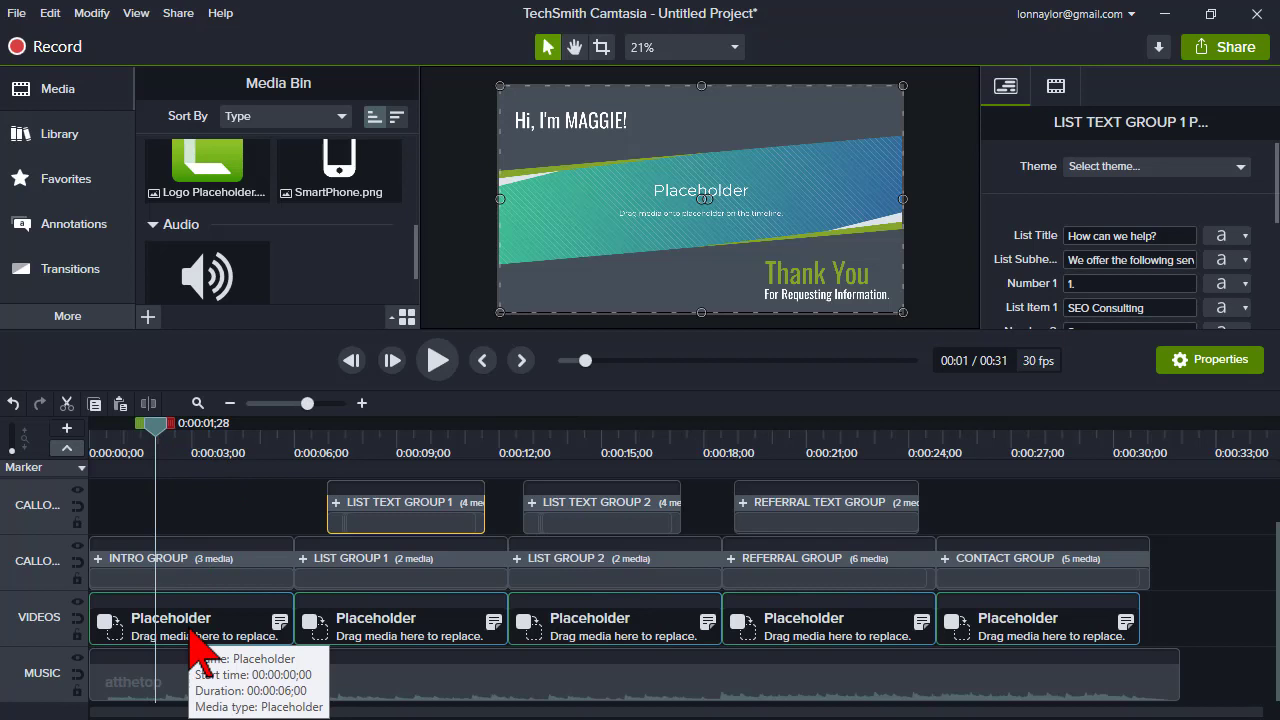
- Replace the first VIDEOS placeholder with the 'Maggie 5' clip from the 1. Lon library
click(63, 147)
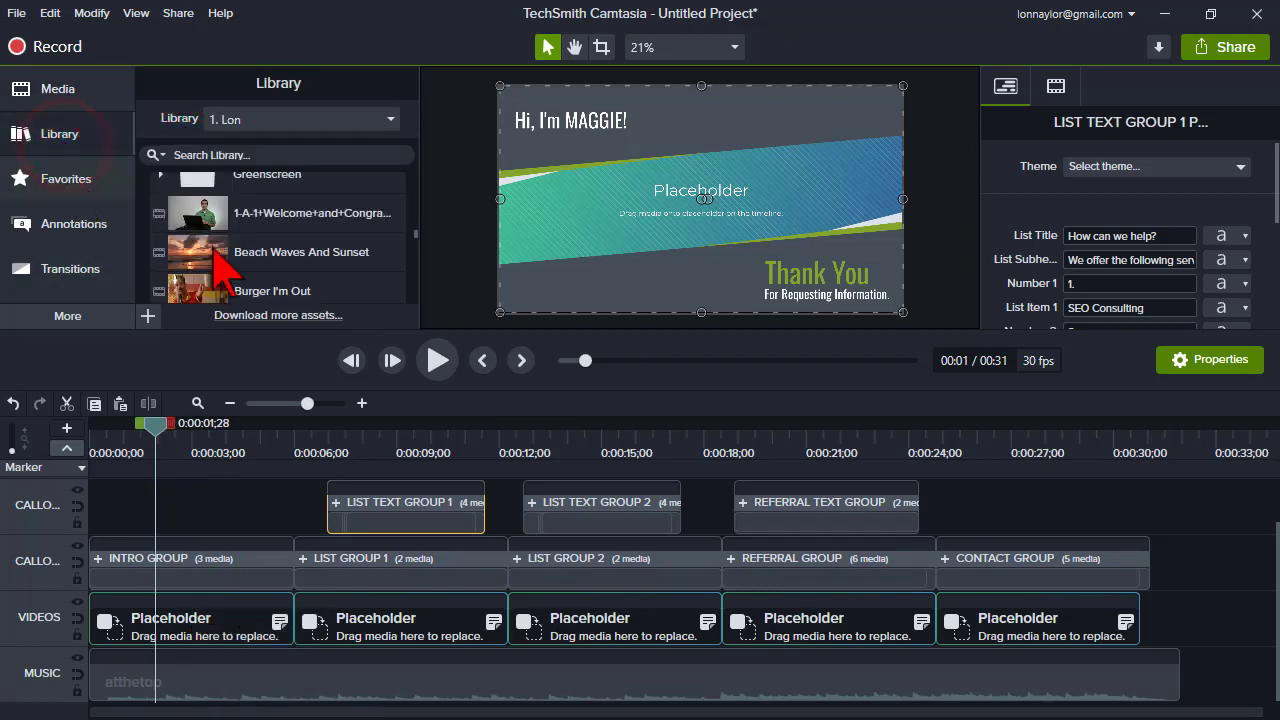
scroll(186, 237, down, 5)
scroll(222, 268, up, 1)
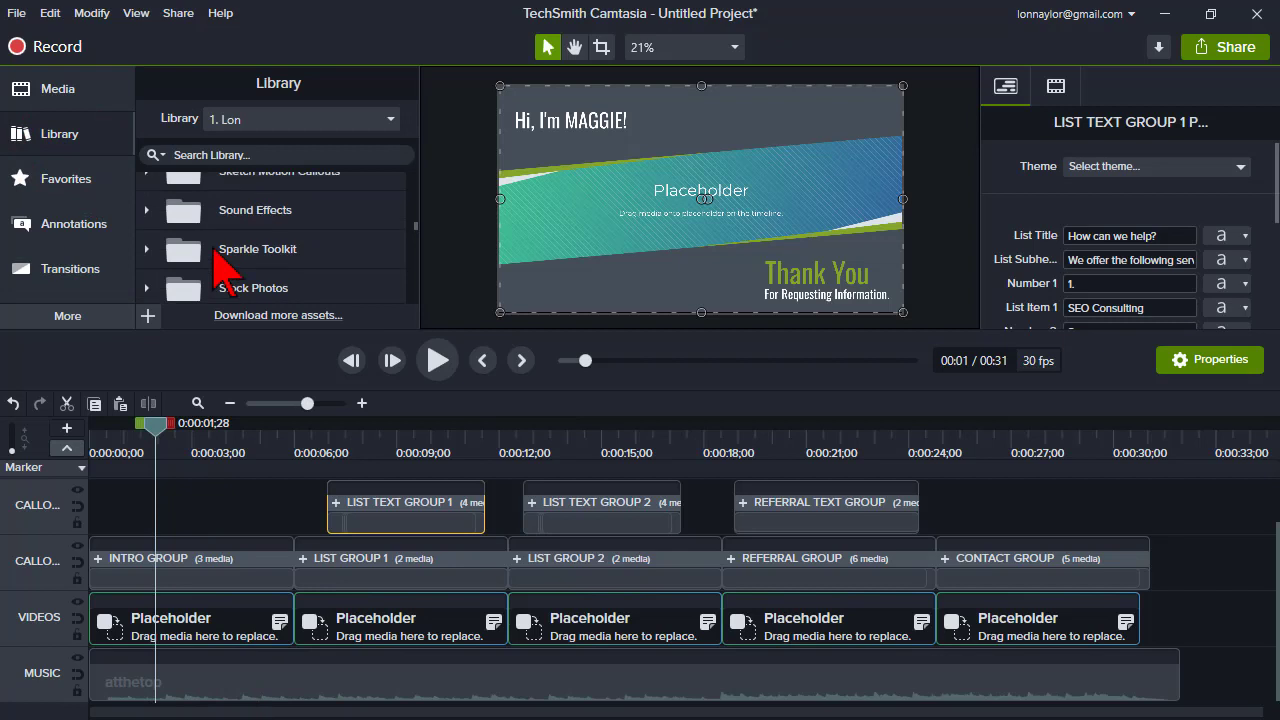
scroll(213, 250, down, 1)
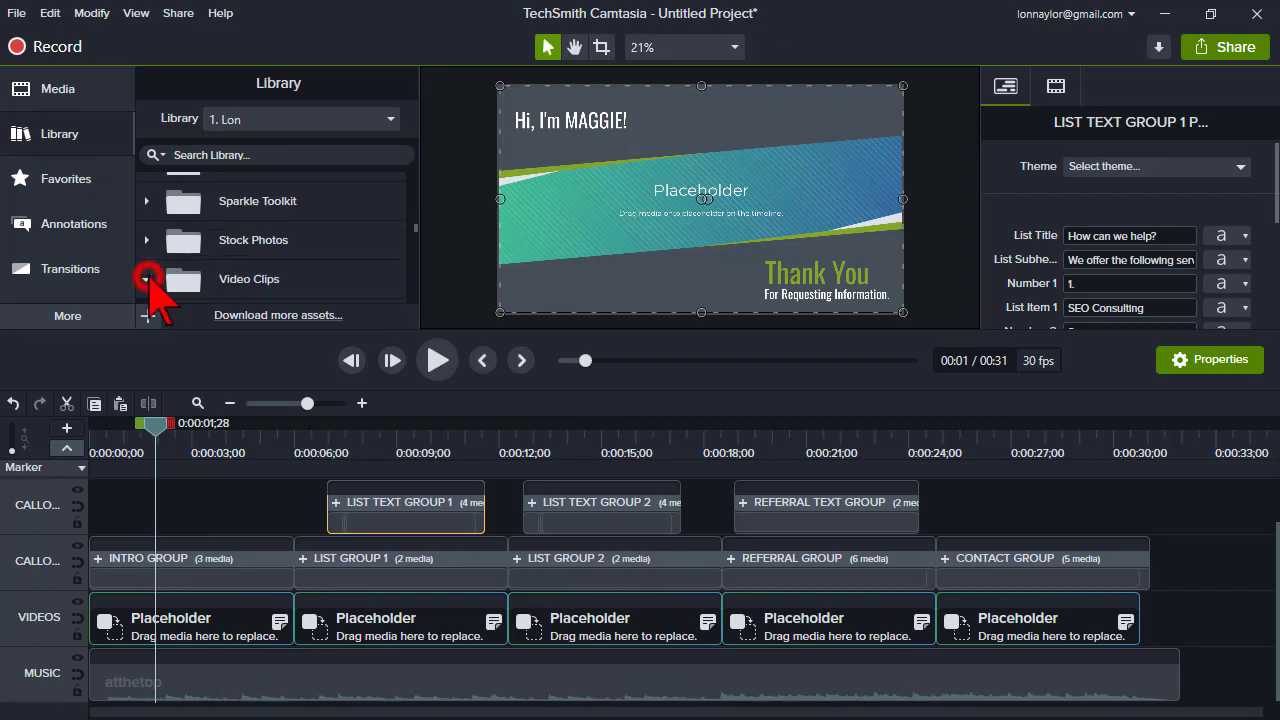
scroll(190, 260, up, 4)
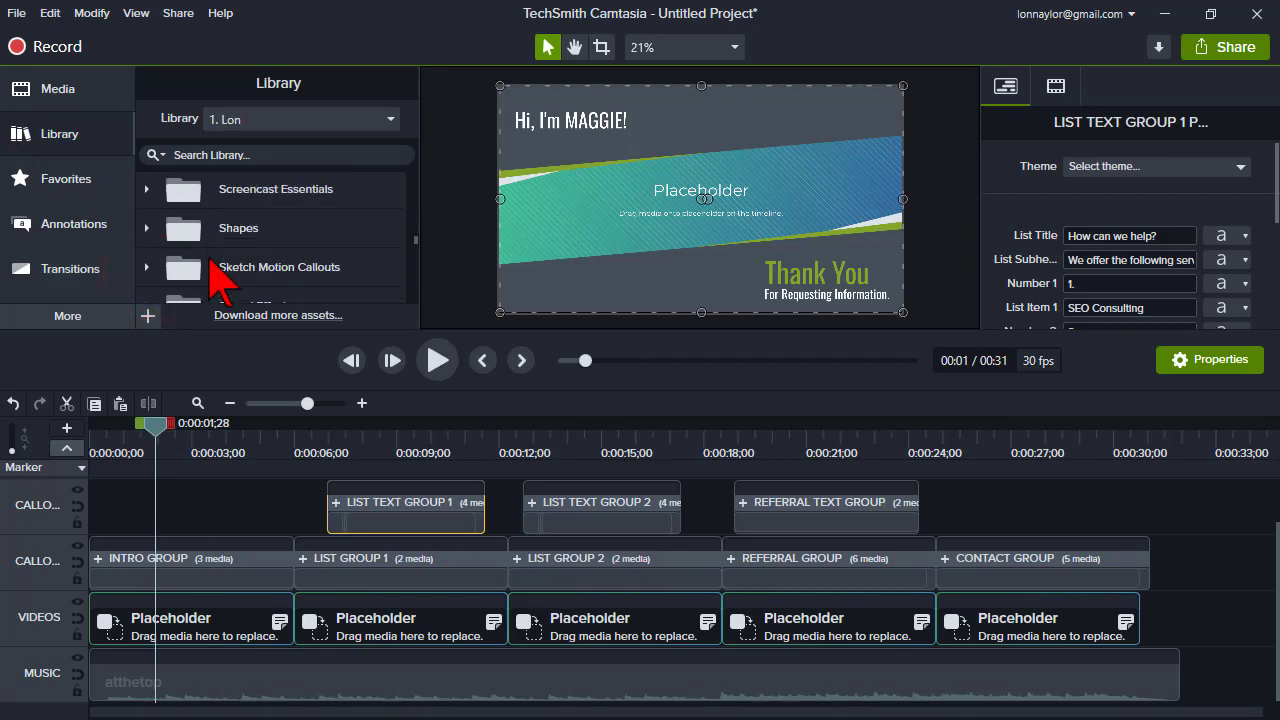
scroll(222, 285, down, 1)
scroll(230, 270, down, 10)
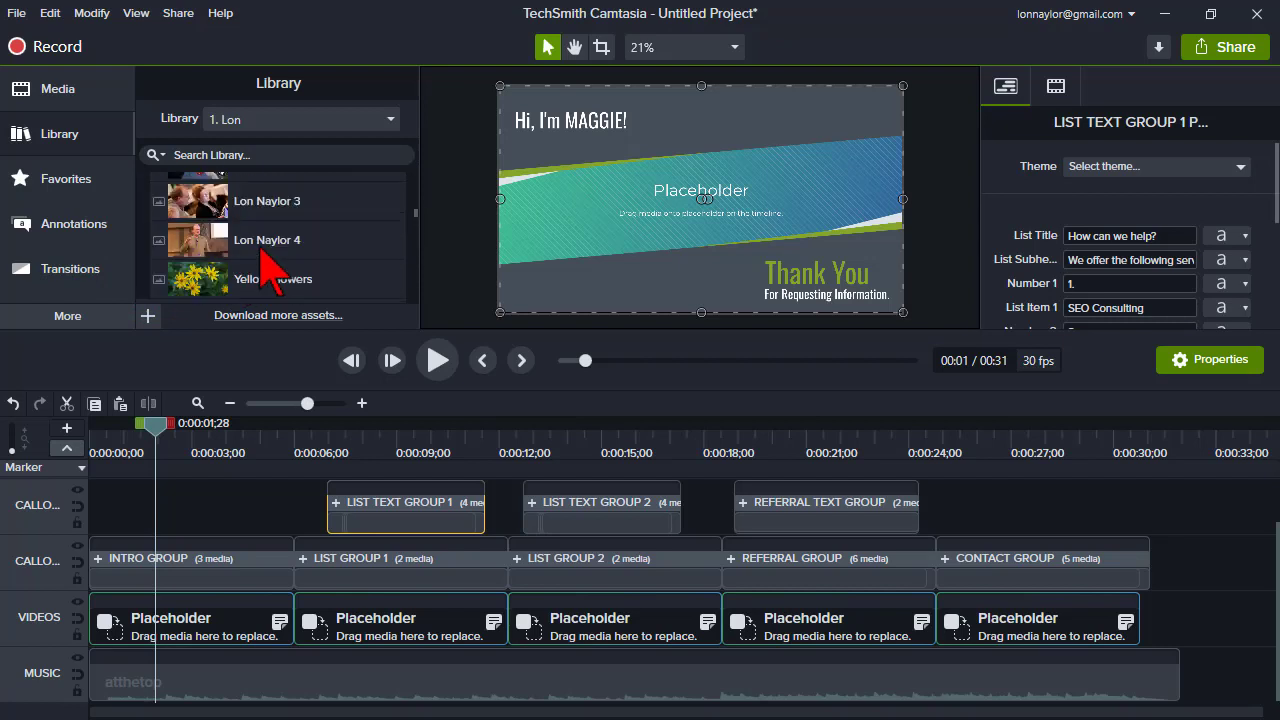
scroll(262, 265, up, 3)
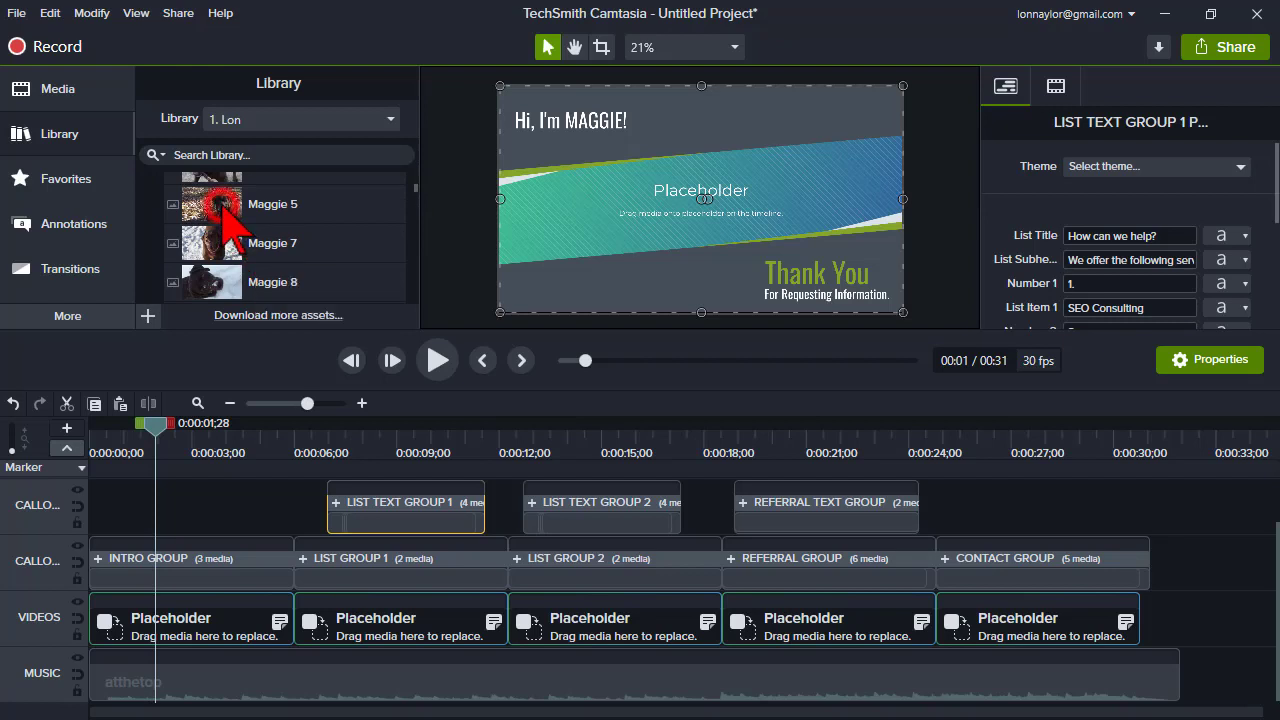
drag(222, 205, 184, 621)
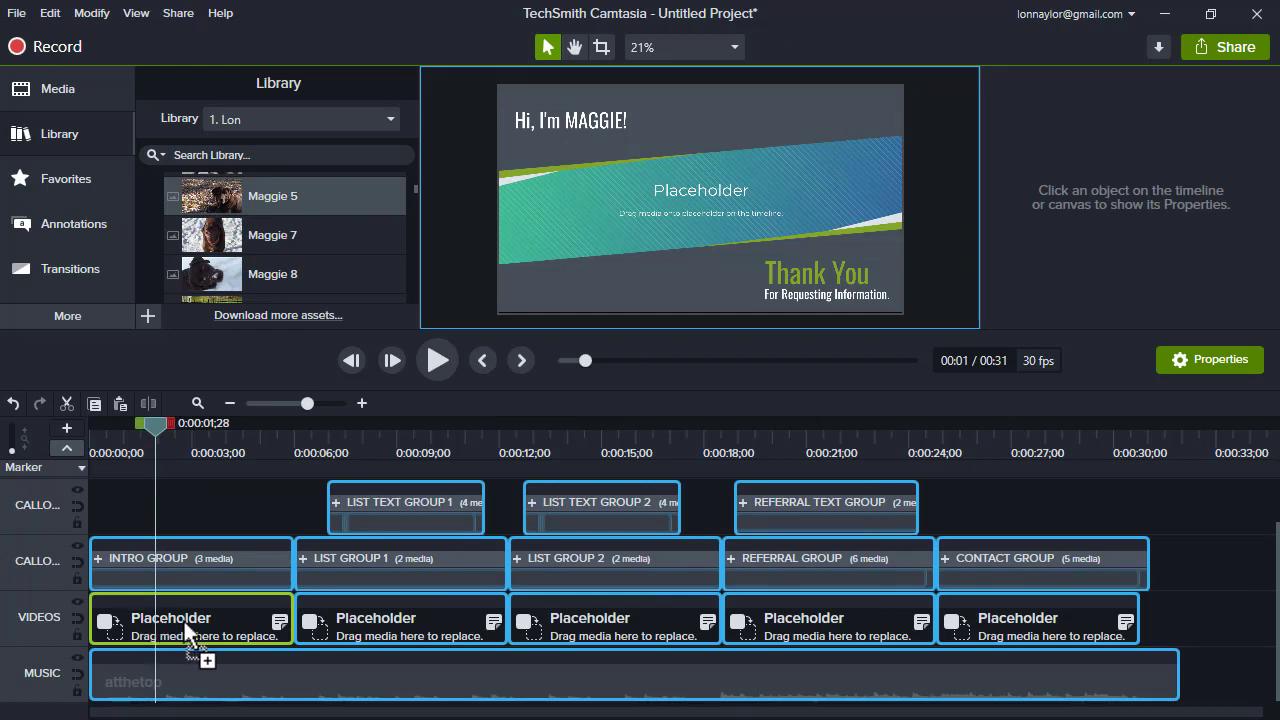
drag(184, 621, 184, 621)
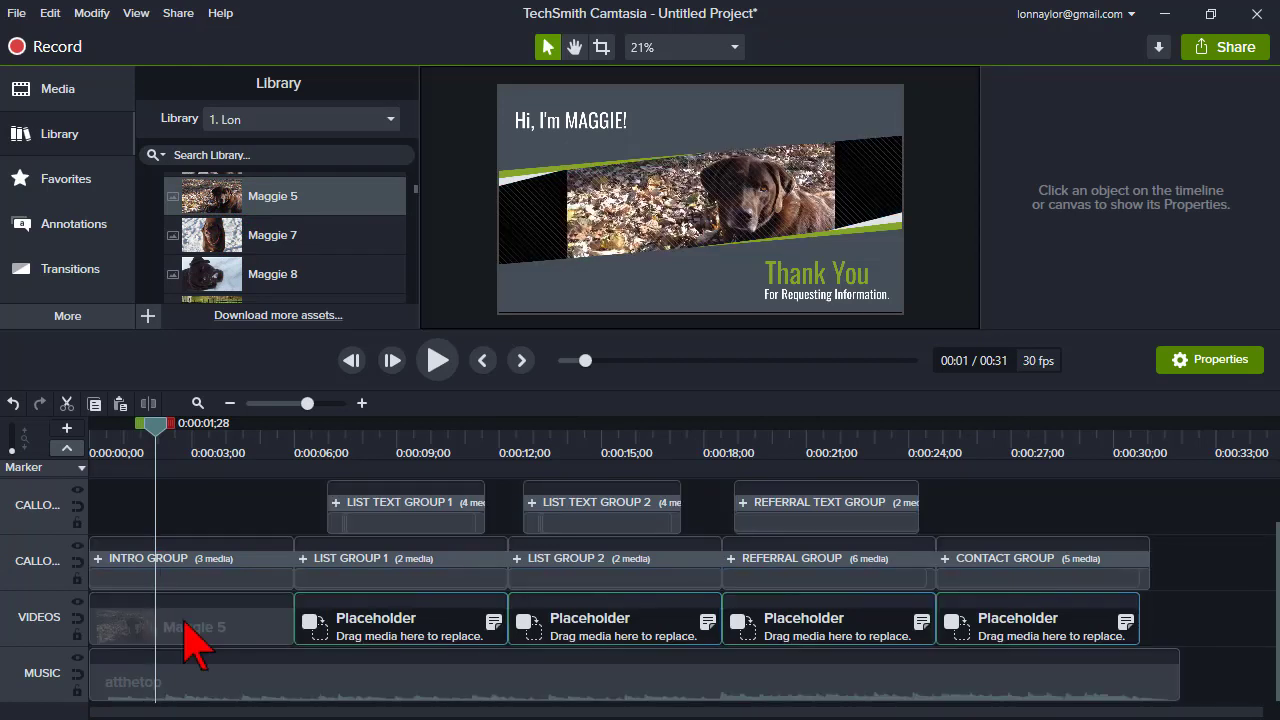
- Scale the Maggie 5 clip so it fills the whole canvas
click(184, 621)
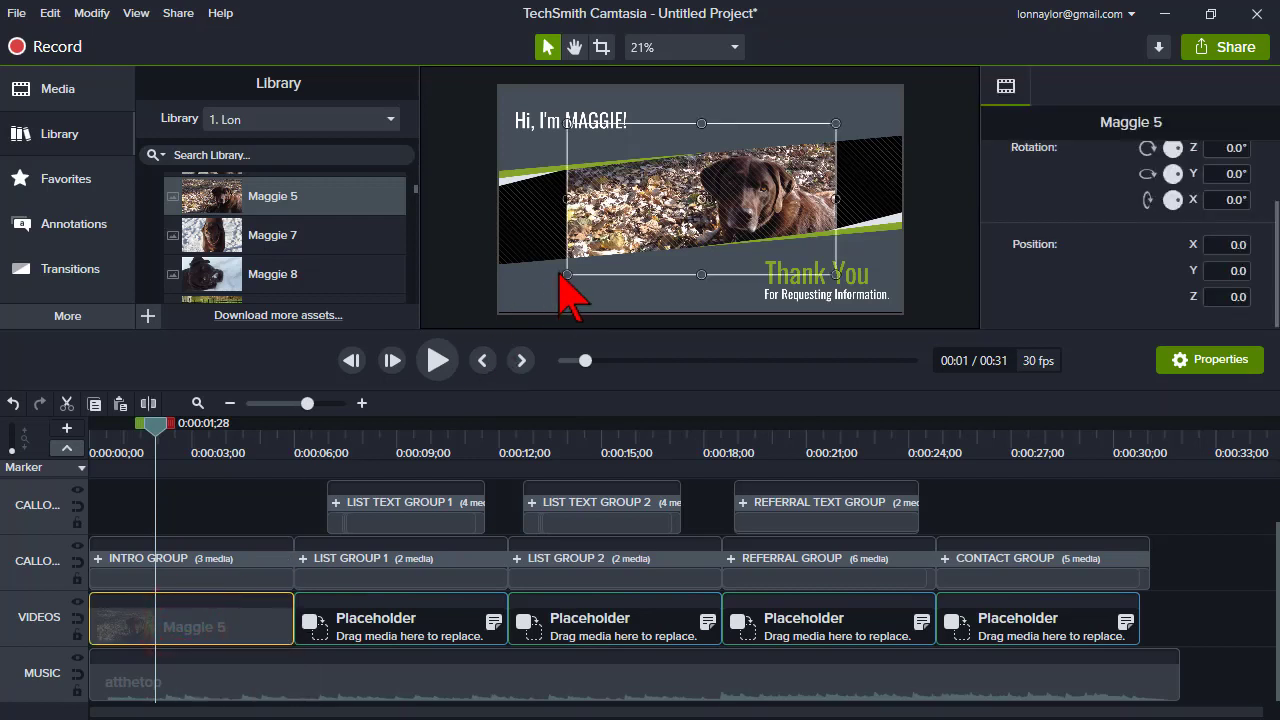
drag(566, 273, 500, 312)
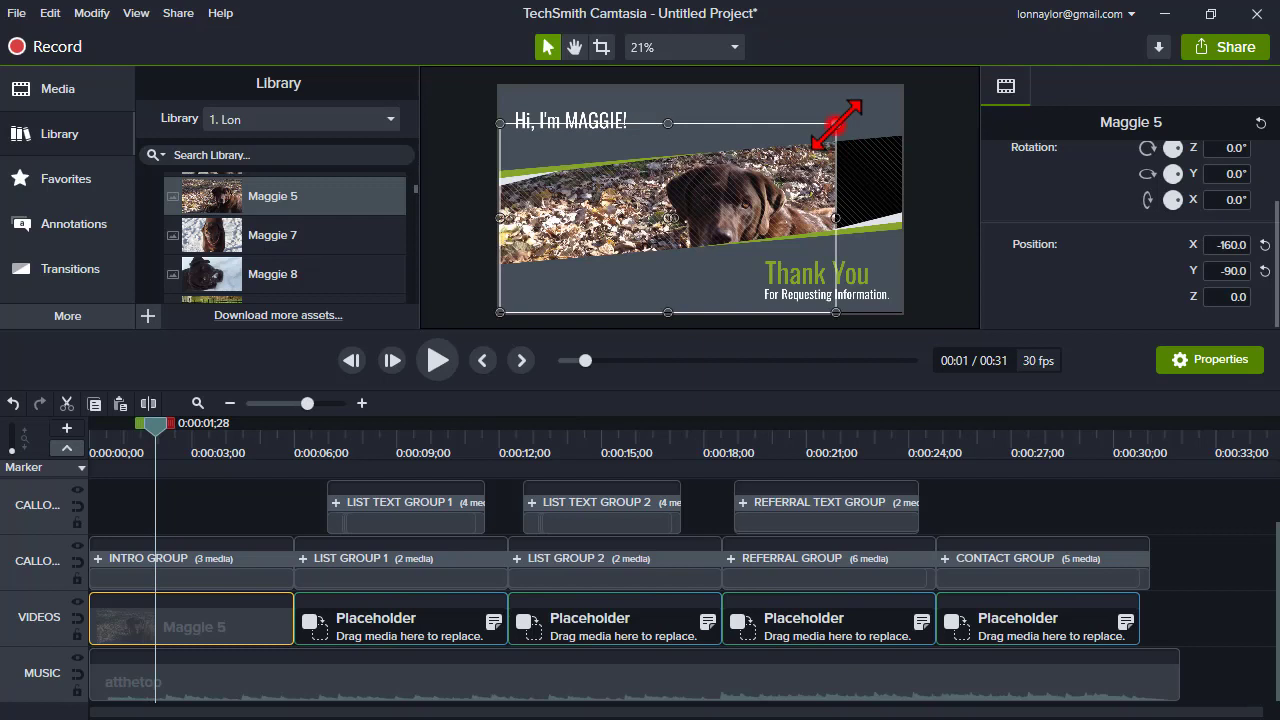
drag(836, 121, 887, 86)
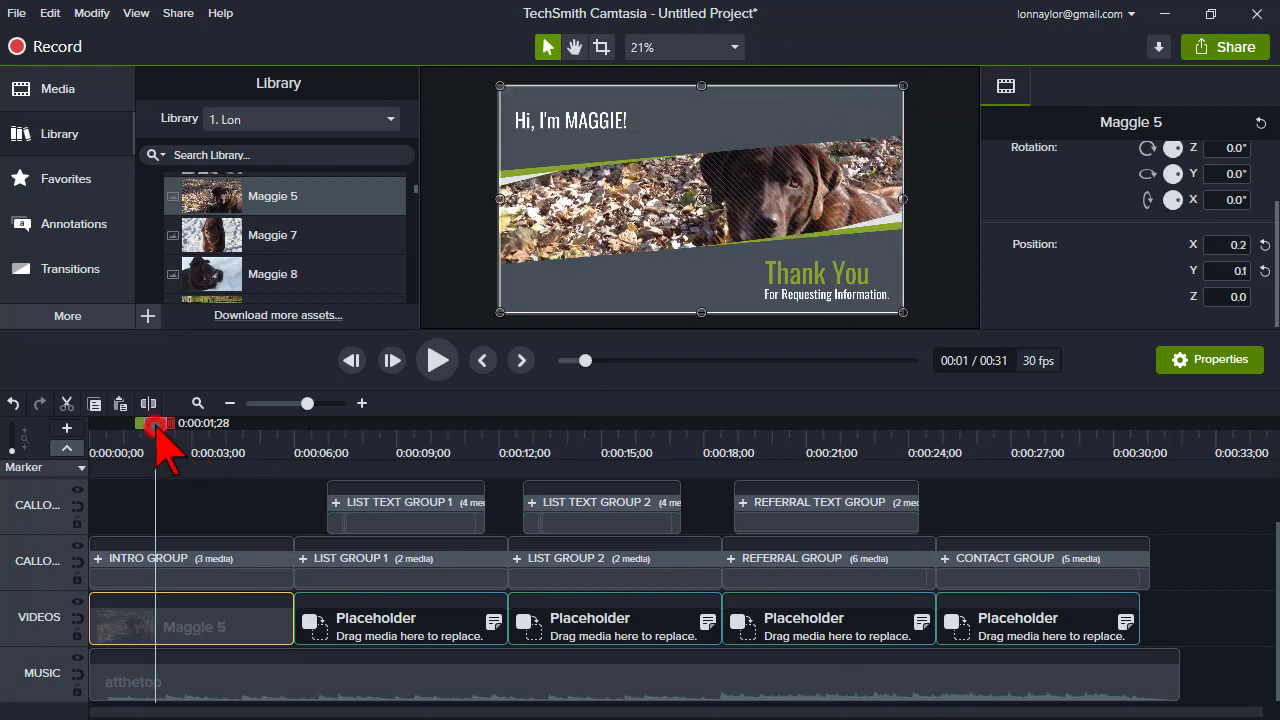
- Replace the second VIDEOS placeholder with the 'Maggie 7' clip from the library
drag(156, 426, 346, 402)
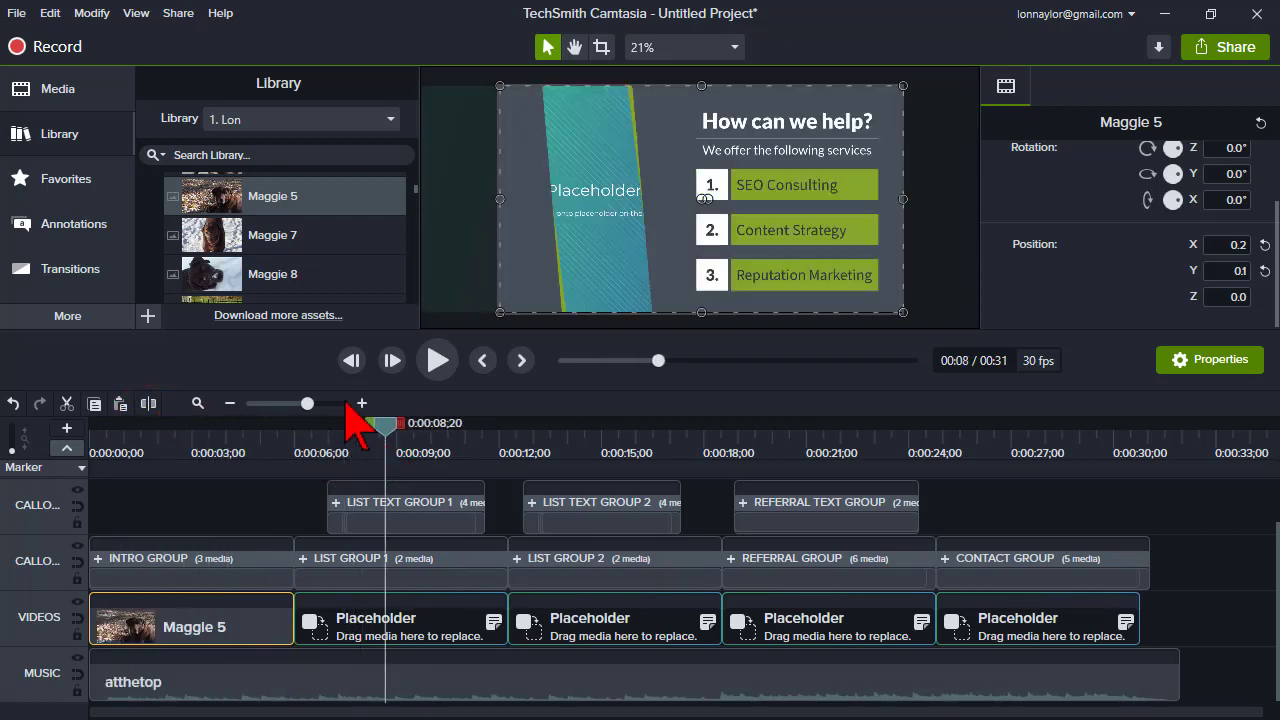
drag(212, 237, 355, 630)
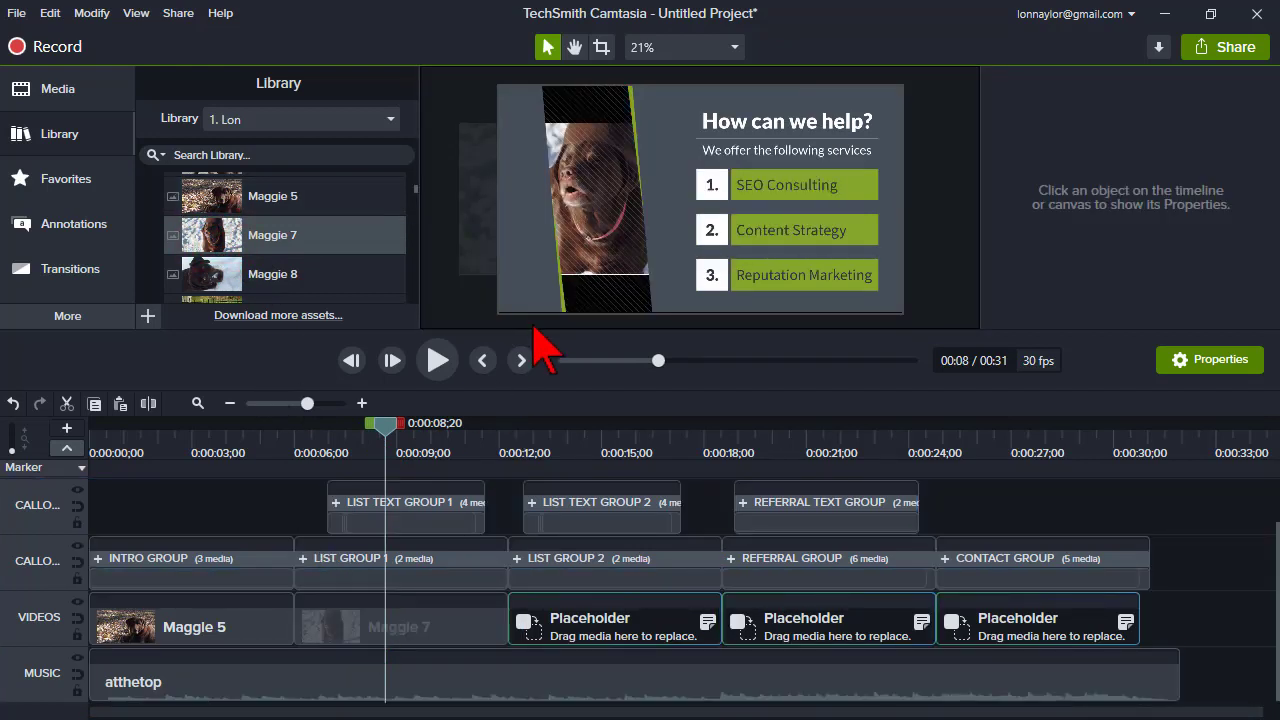
- Resize and reposition the Maggie 7 clip so it fills the slanted panel beside the list
click(568, 259)
click(418, 641)
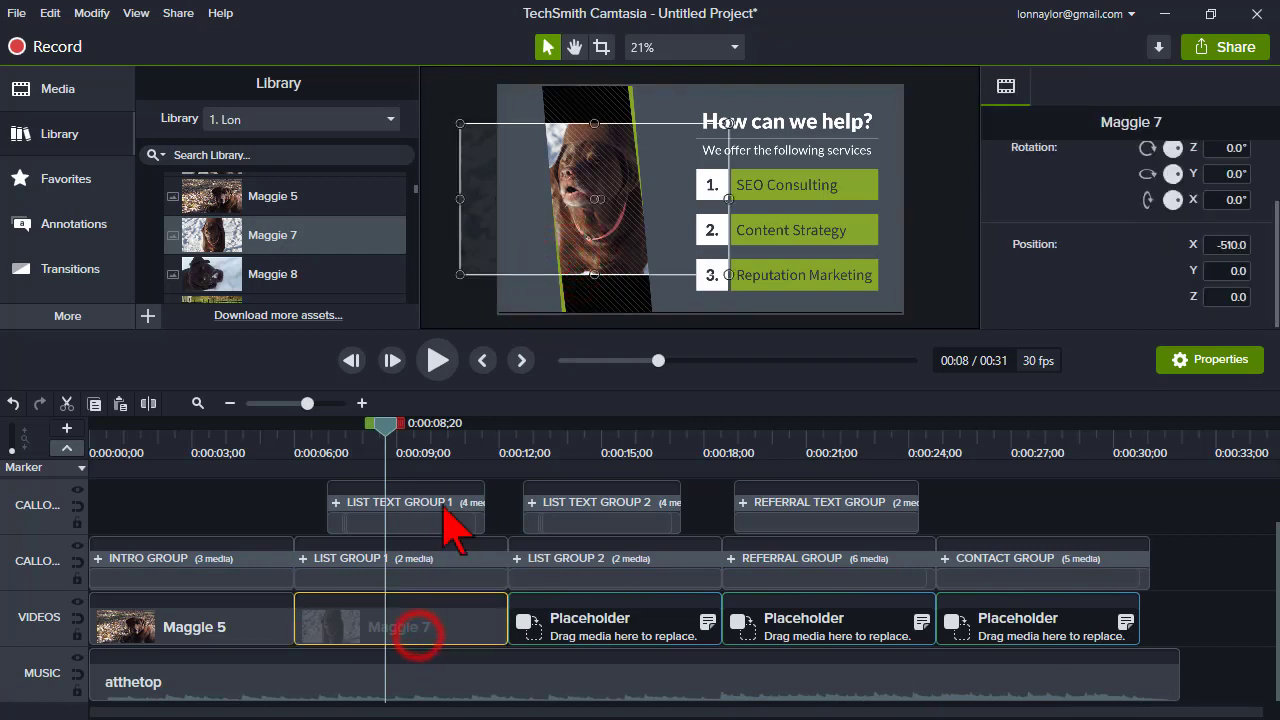
drag(459, 273, 425, 344)
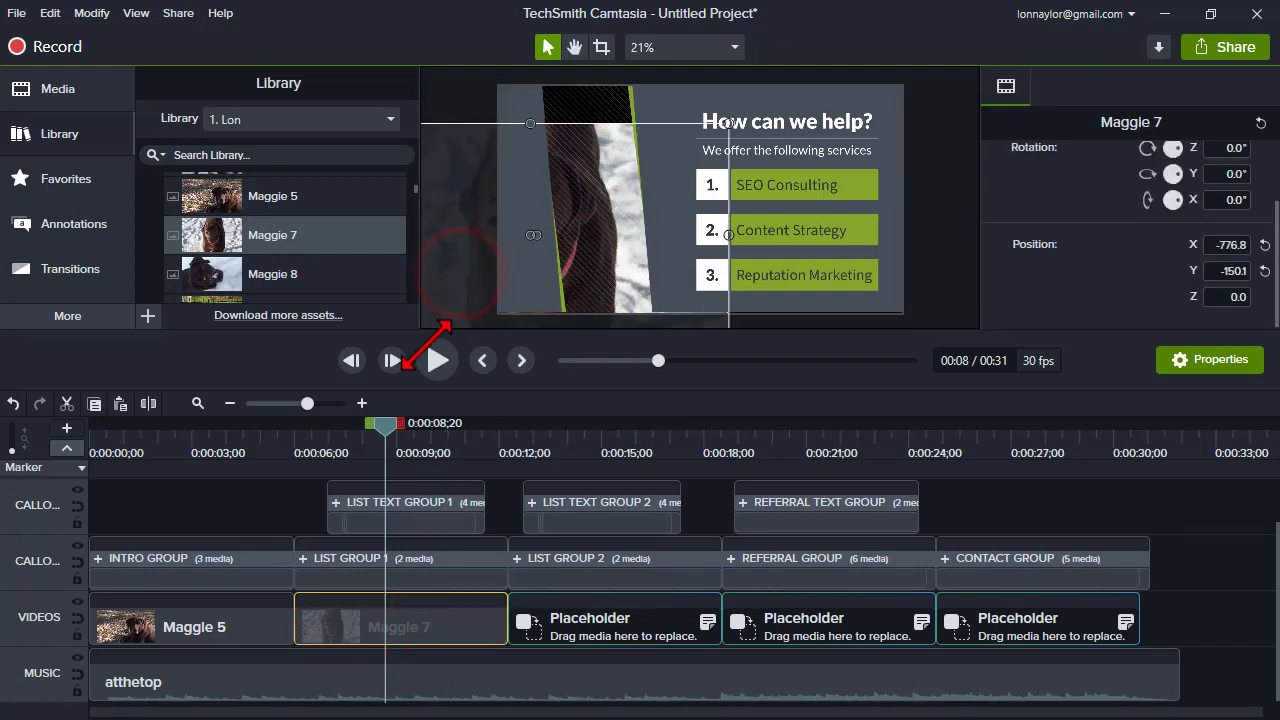
click(472, 225)
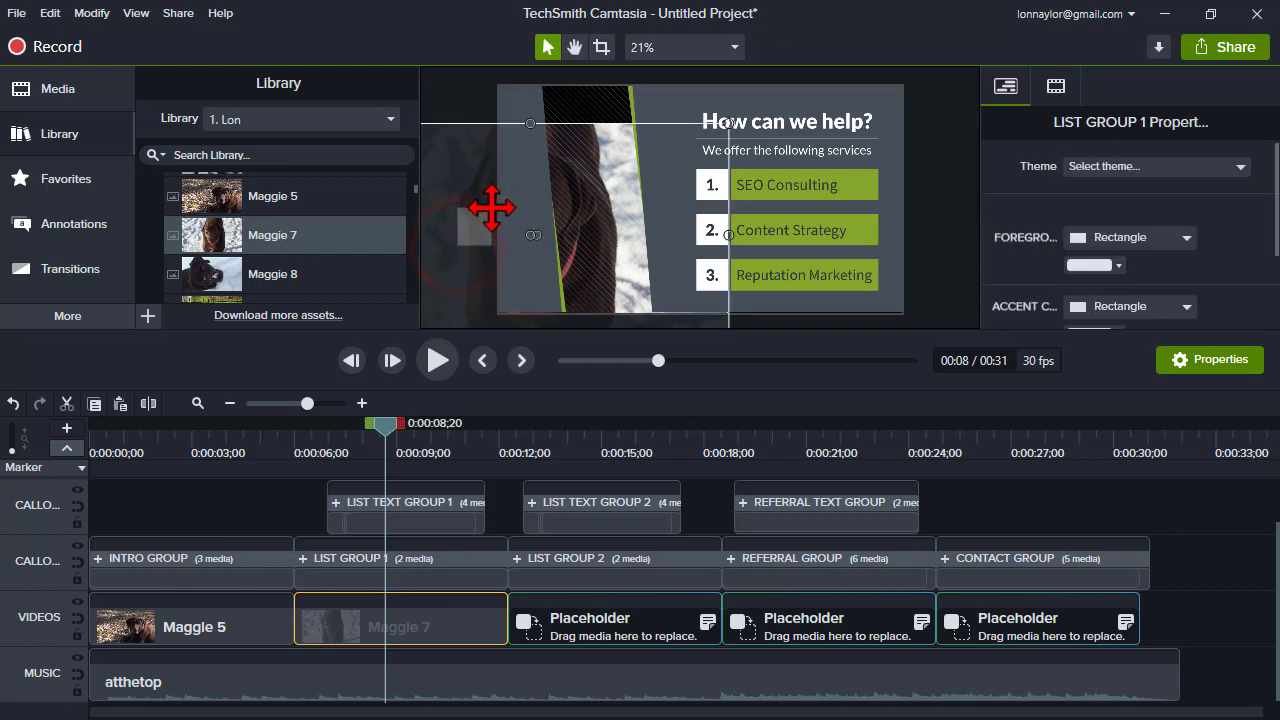
drag(491, 208, 596, 196)
click(403, 612)
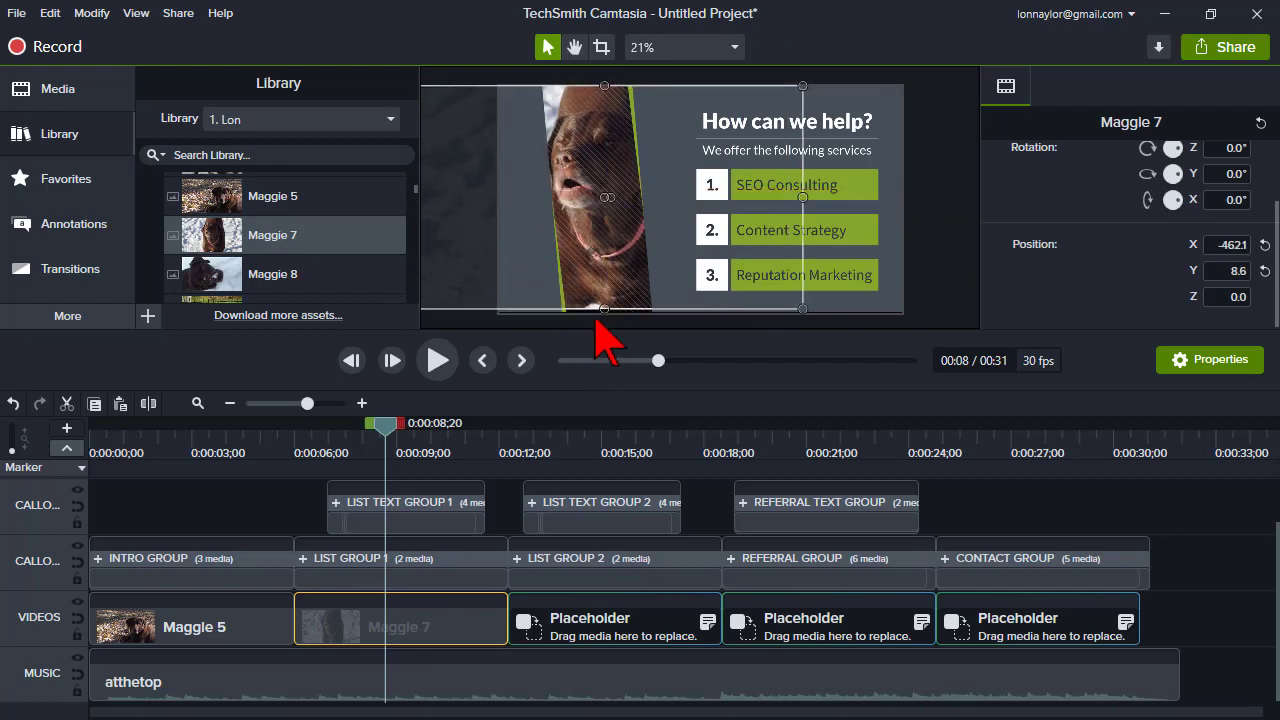
drag(606, 312, 606, 320)
- Scrub the timeline to review the intro and first list sections
click(291, 437)
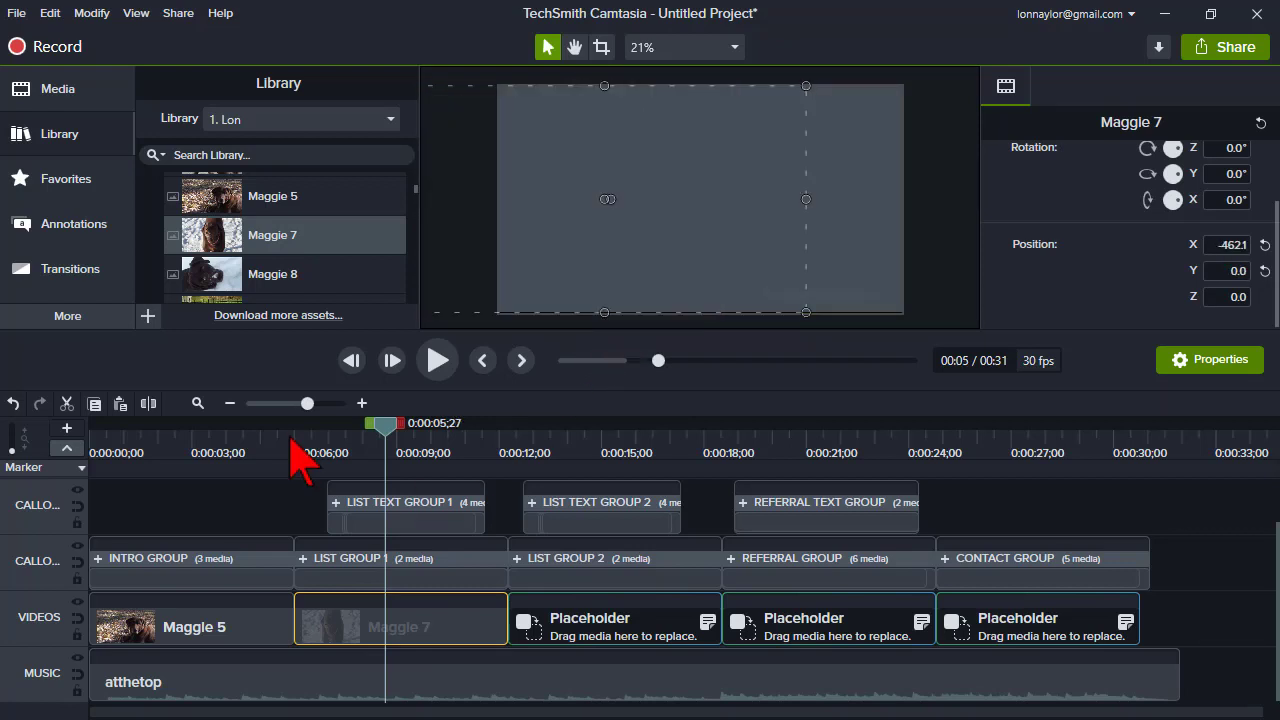
drag(341, 614, 606, 636)
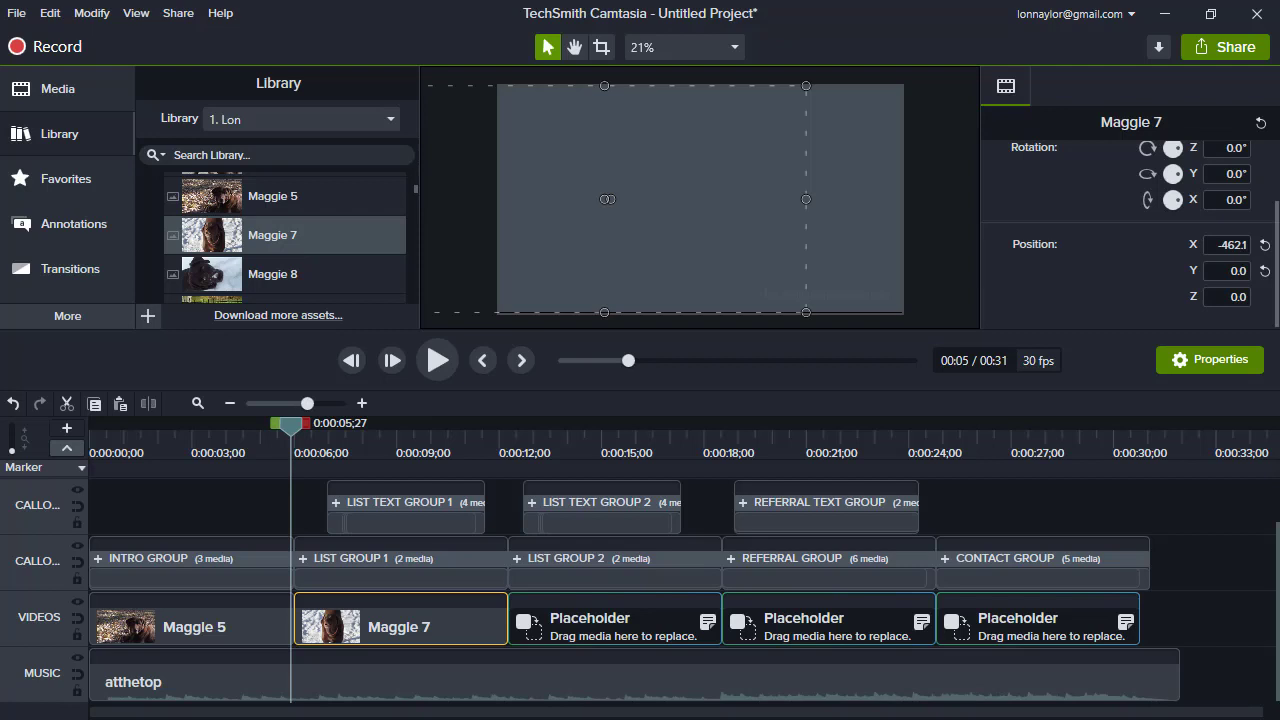
click(201, 446)
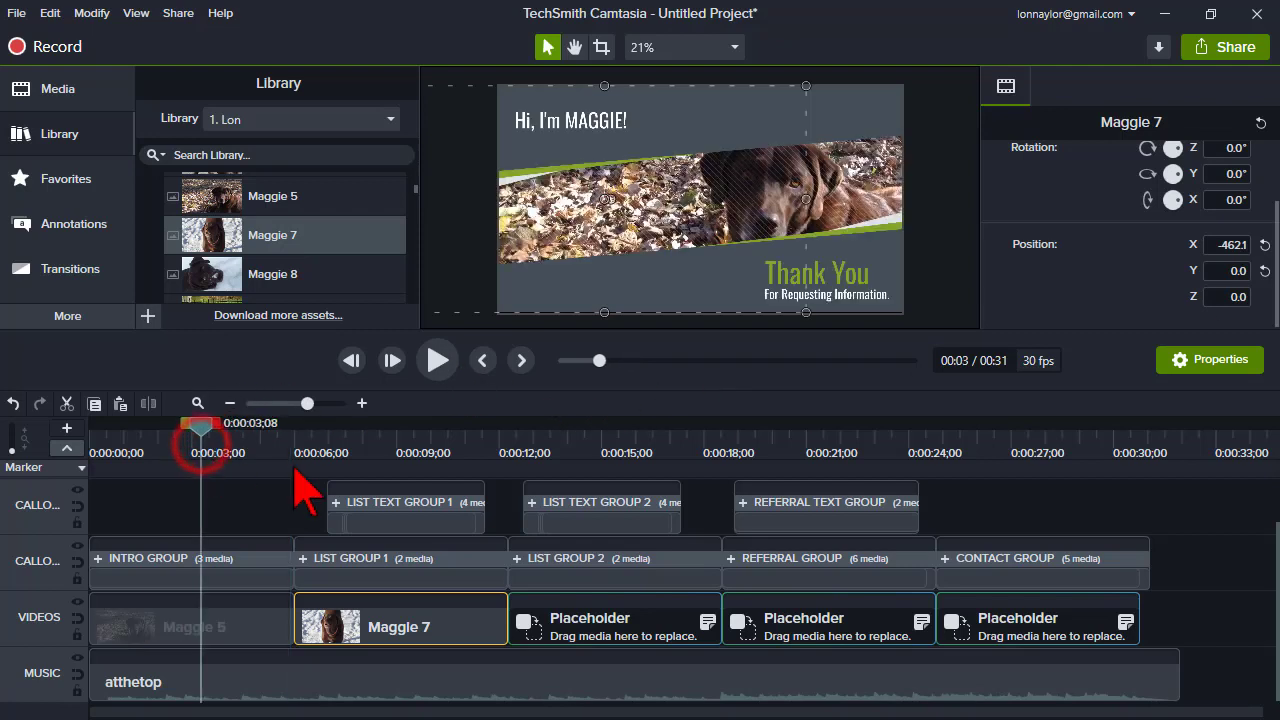
- Ripple-replace the INTRO GROUP with the 'cornercircles' intro from the Camtasia 2020 library's Intros folder
click(160, 572)
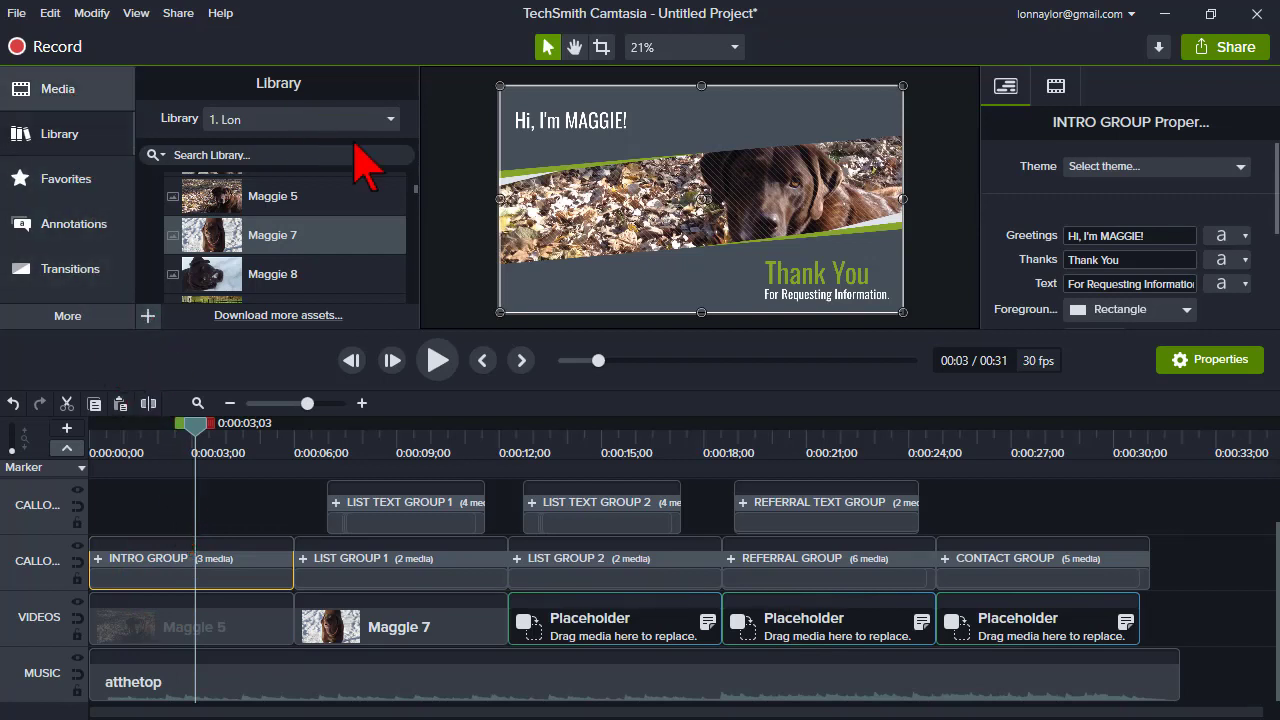
click(391, 119)
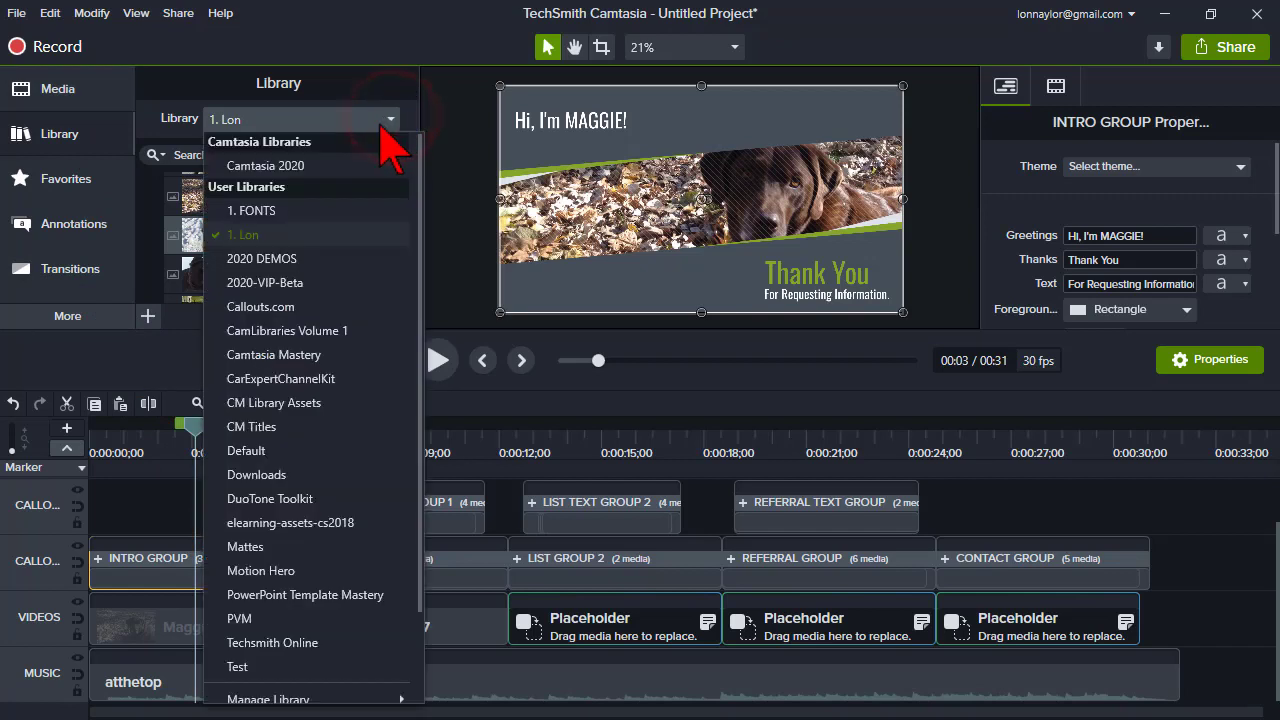
click(320, 165)
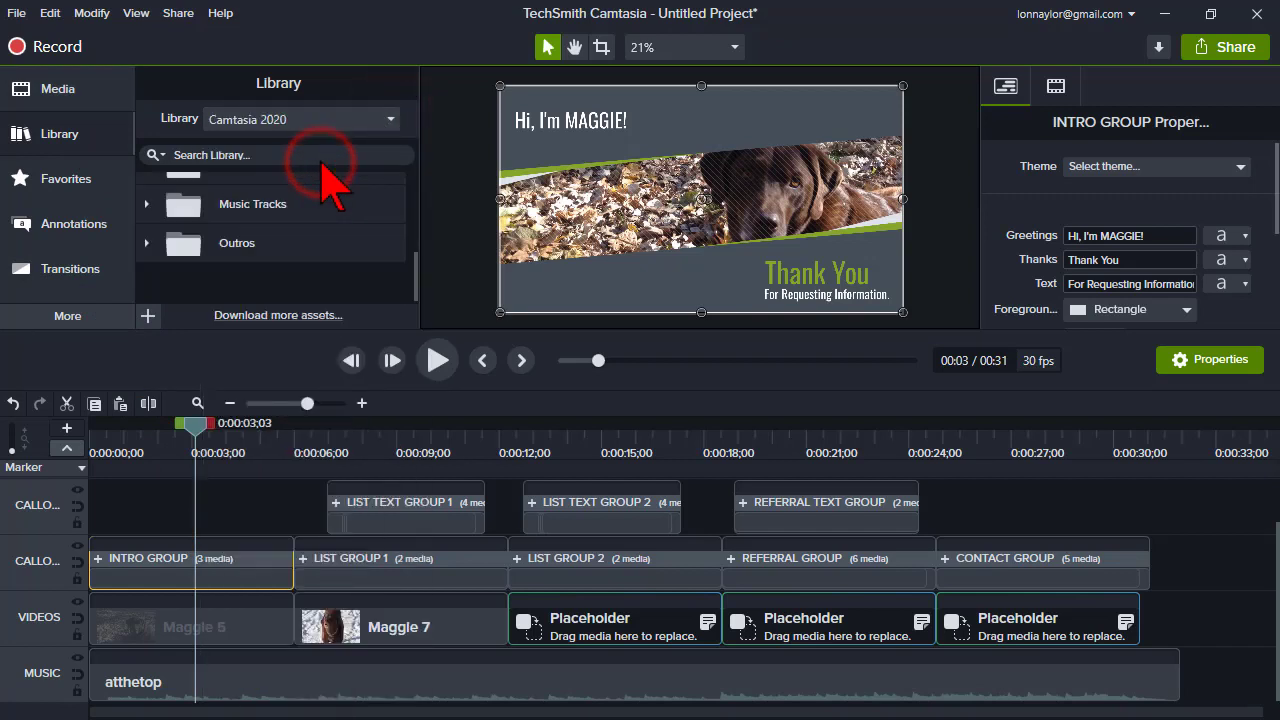
scroll(160, 200, up, 2)
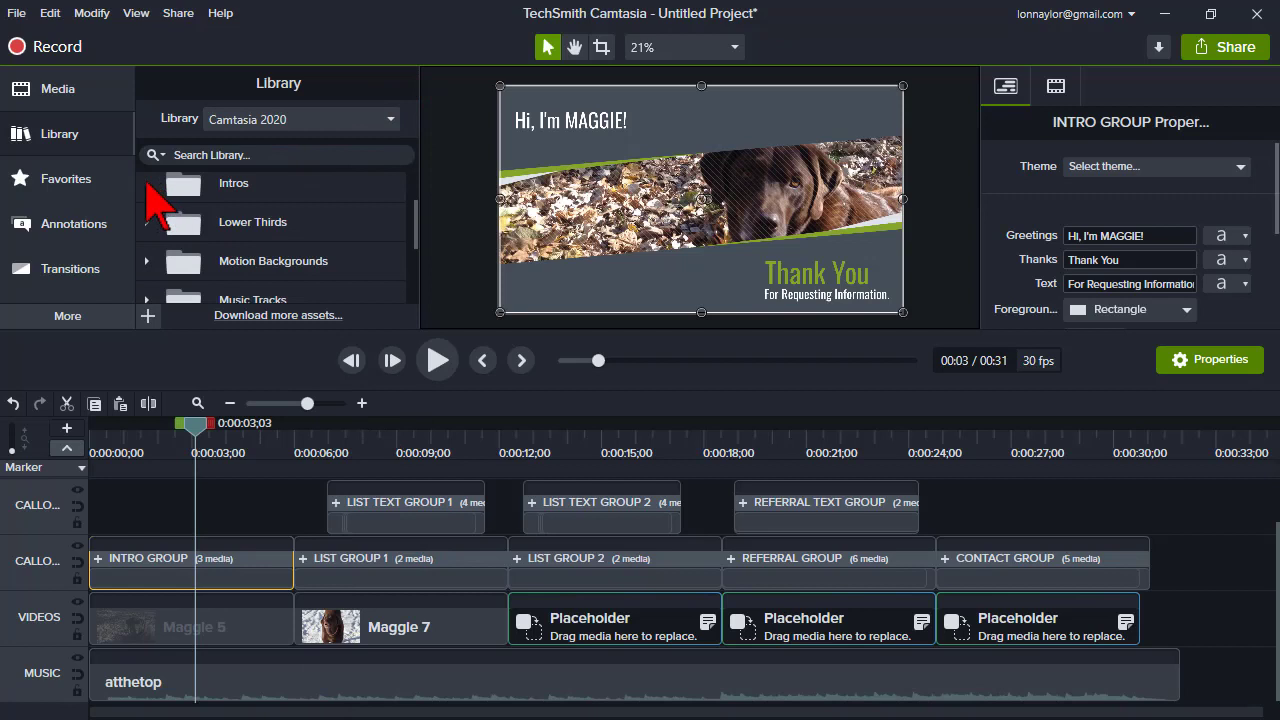
click(146, 183)
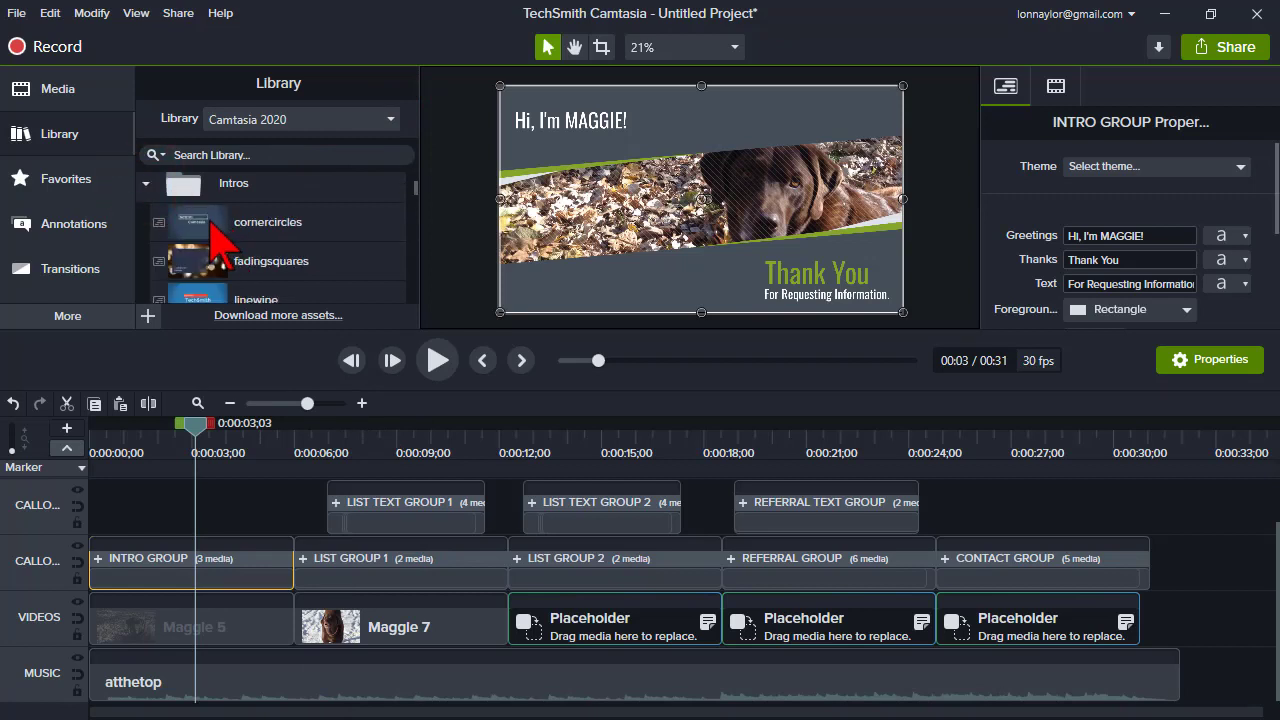
drag(210, 225, 133, 577)
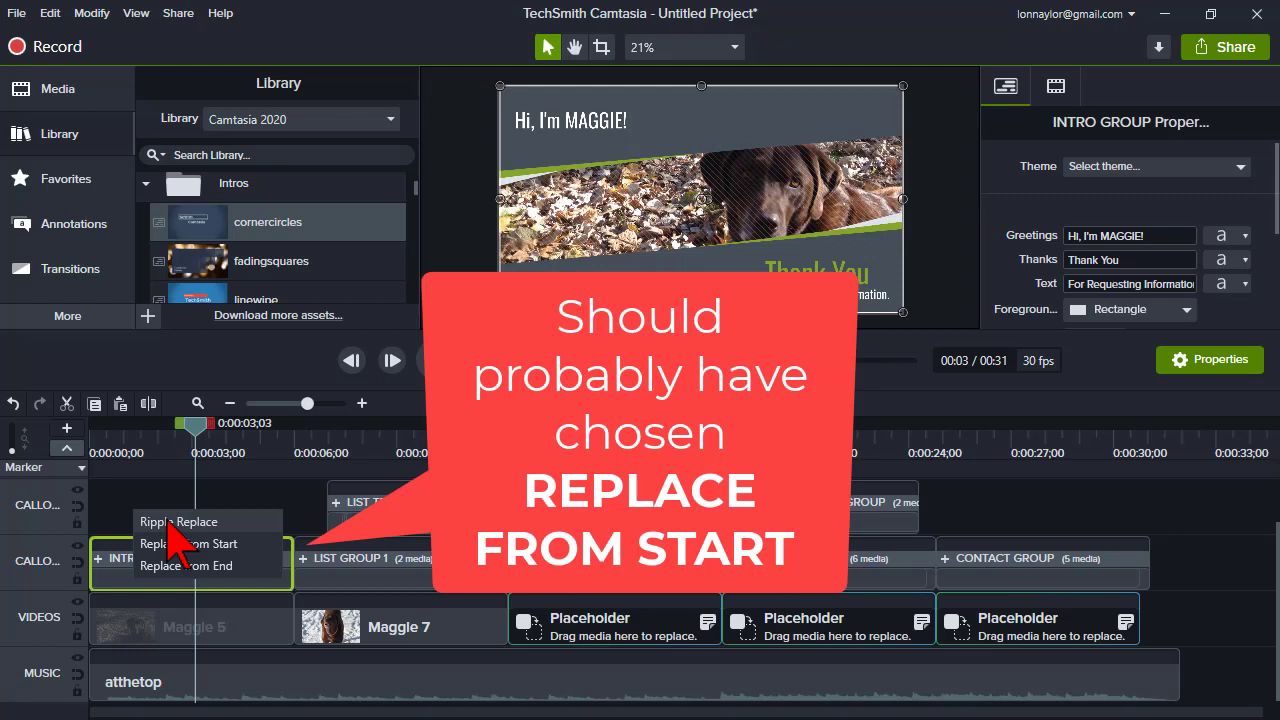
click(168, 522)
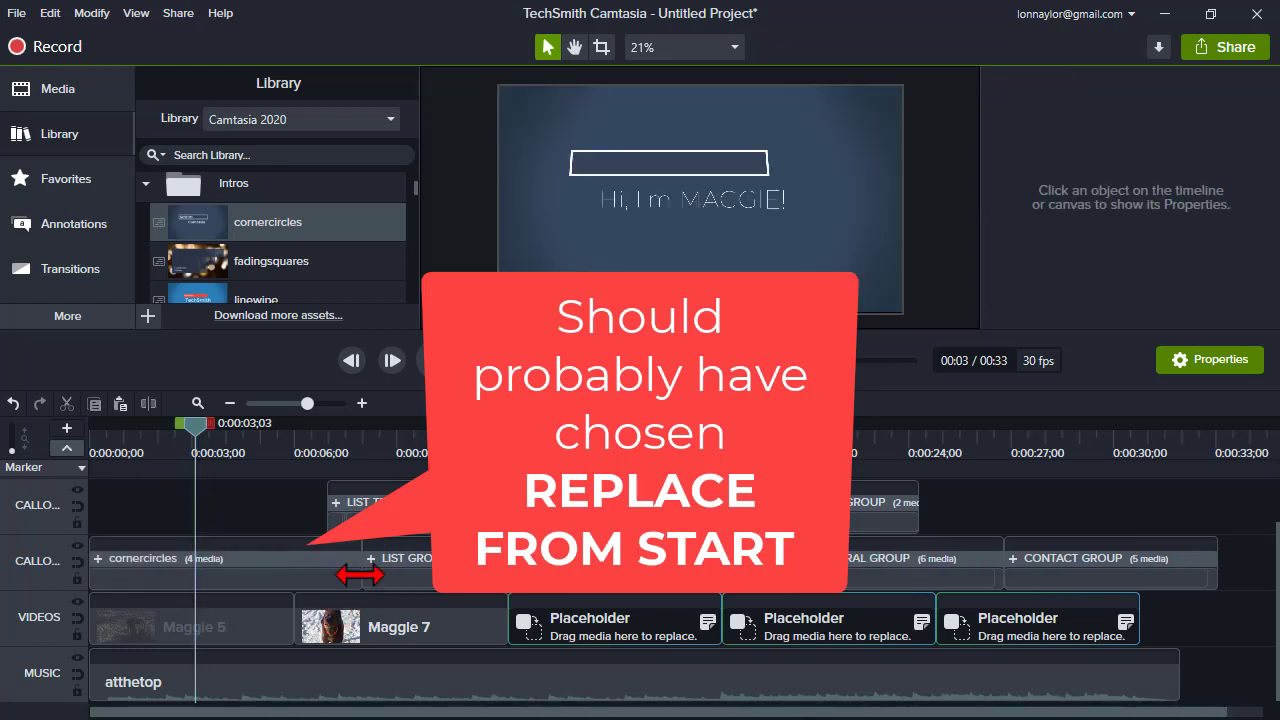
- Shorten the cornercircles group to end where LIST GROUP 1 begins and preview it from the start
drag(327, 582, 295, 578)
drag(153, 432, 80, 440)
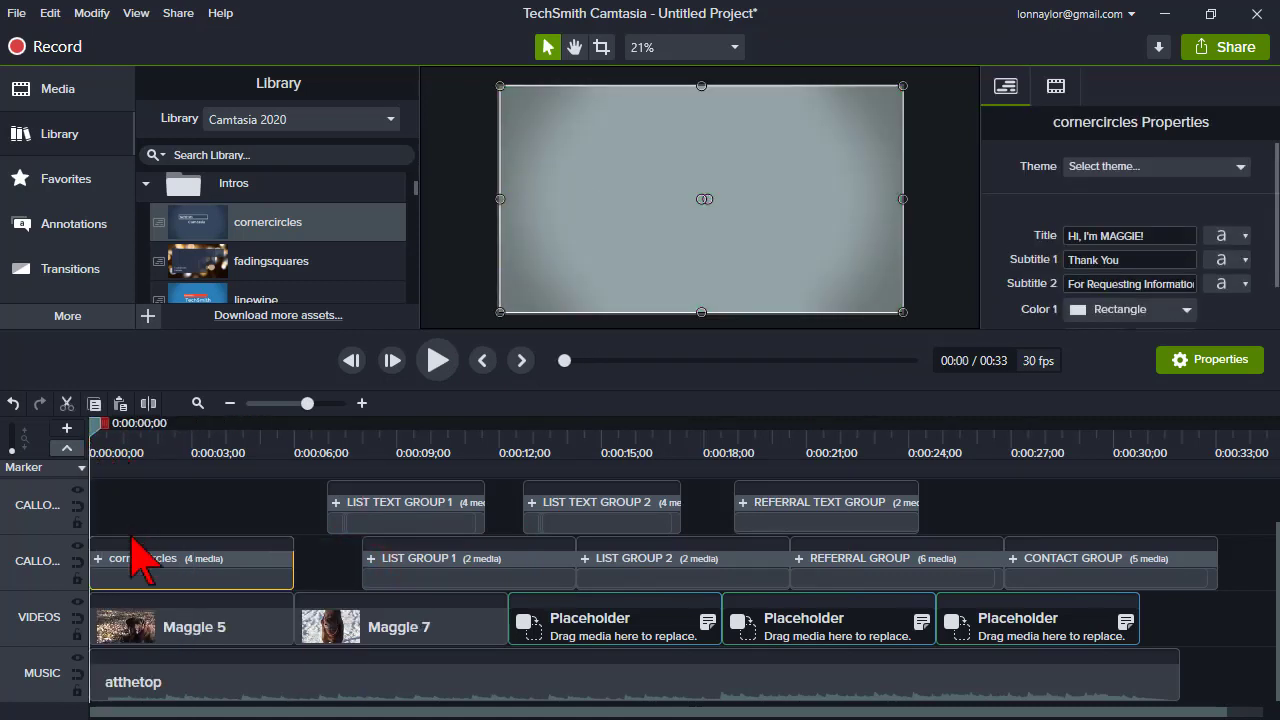
click(437, 364)
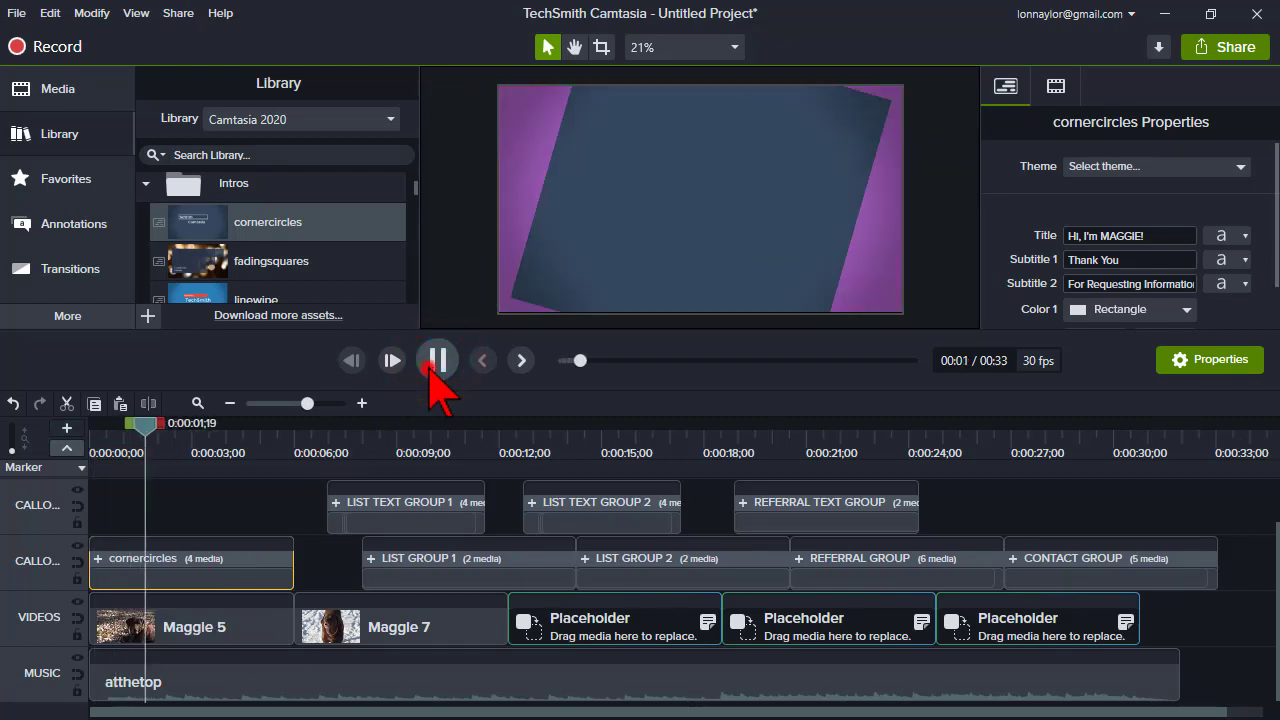
click(437, 362)
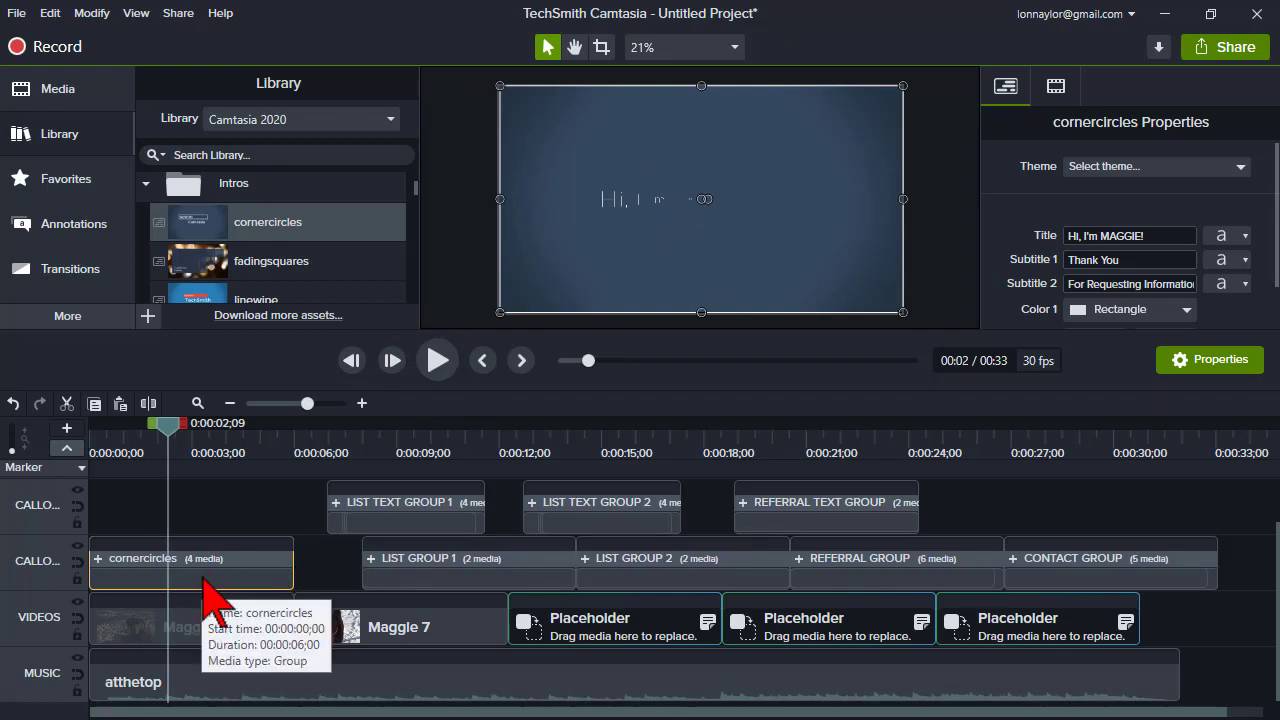
- Undo the trim and the intro replacement
click(12, 404)
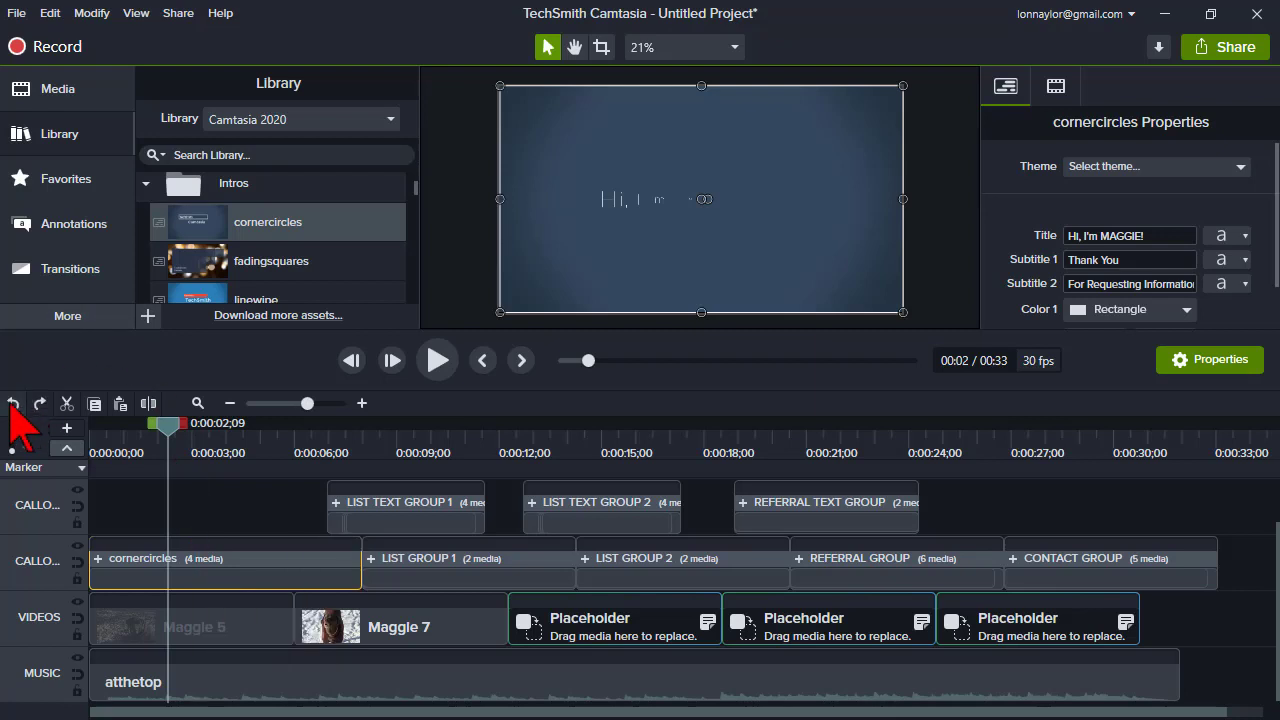
click(12, 404)
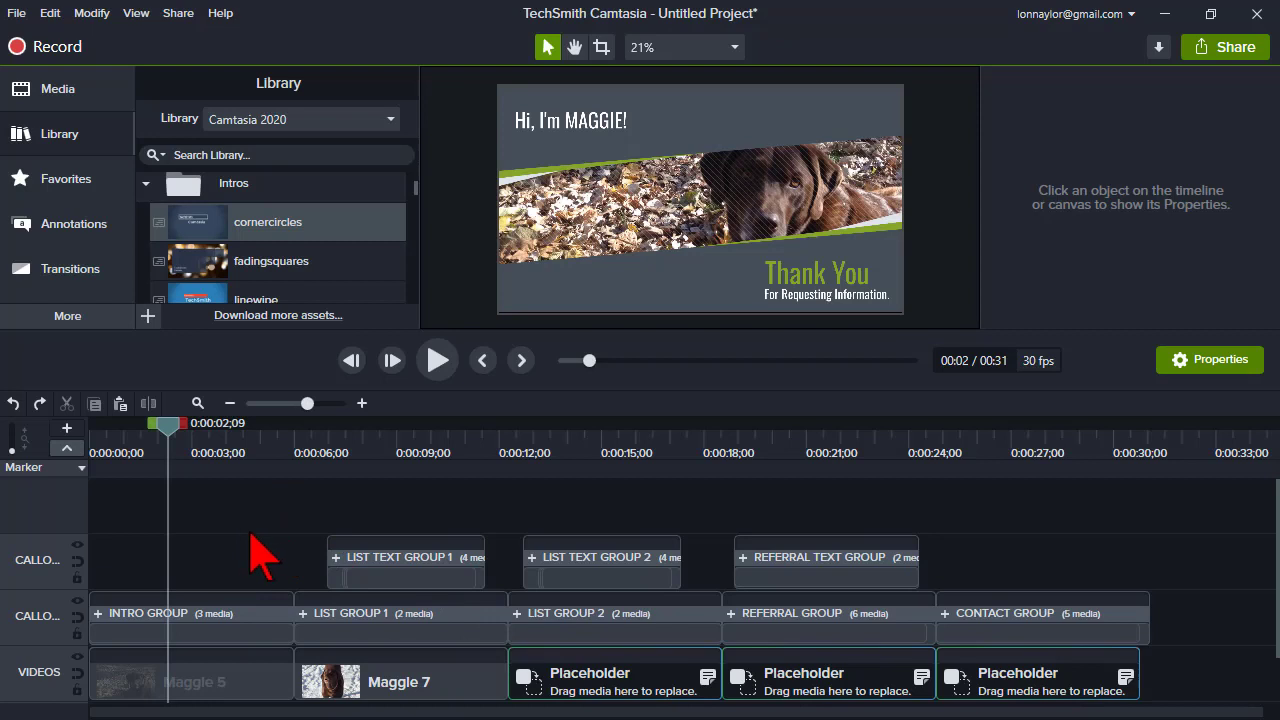
click(338, 560)
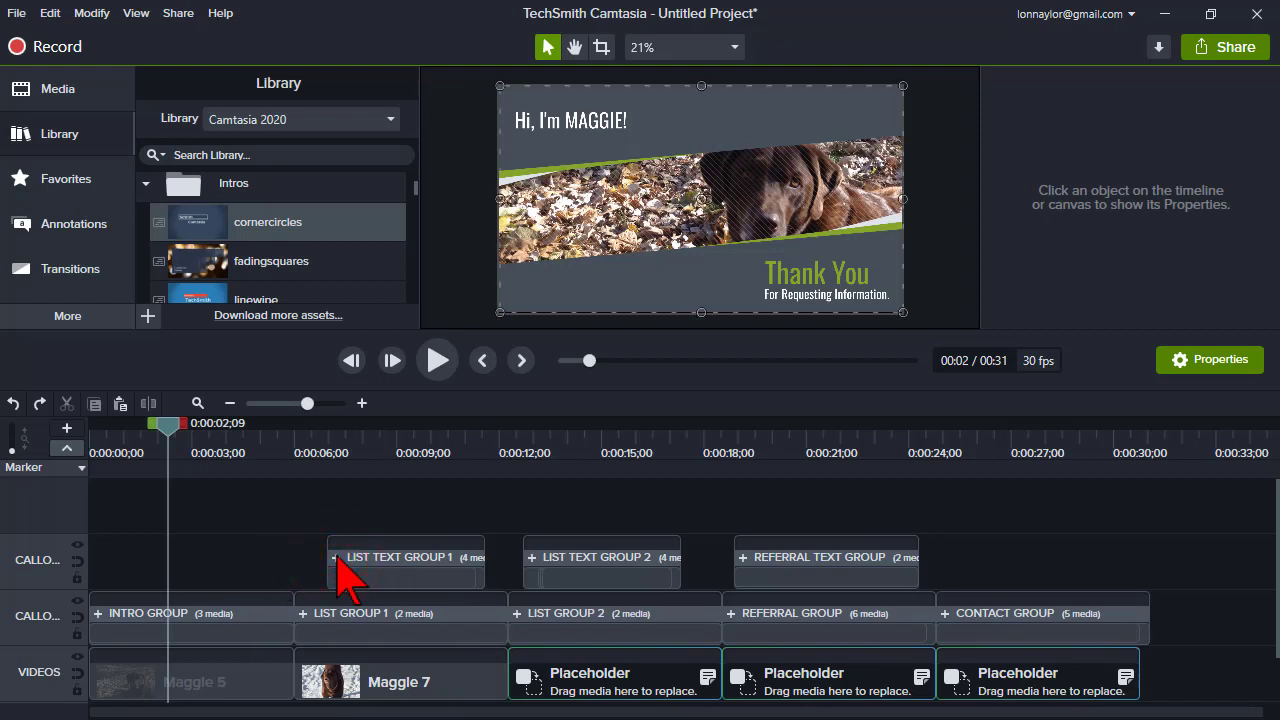
click(337, 558)
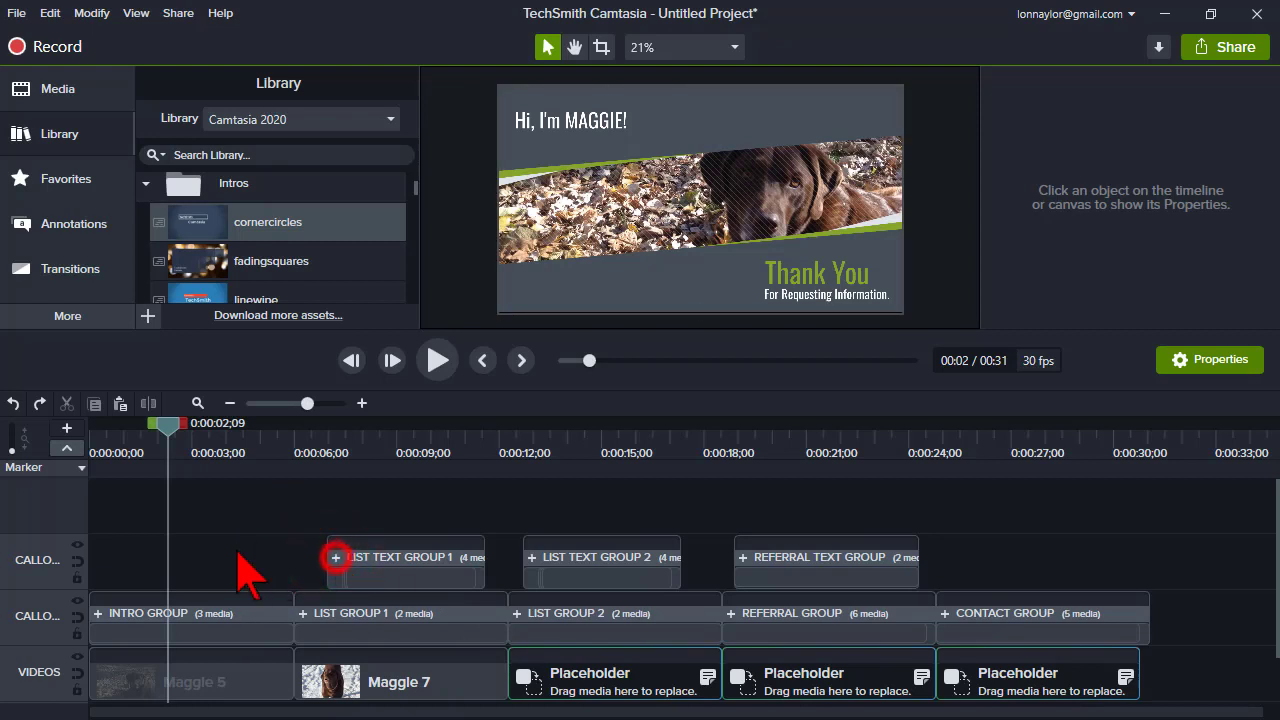
click(345, 683)
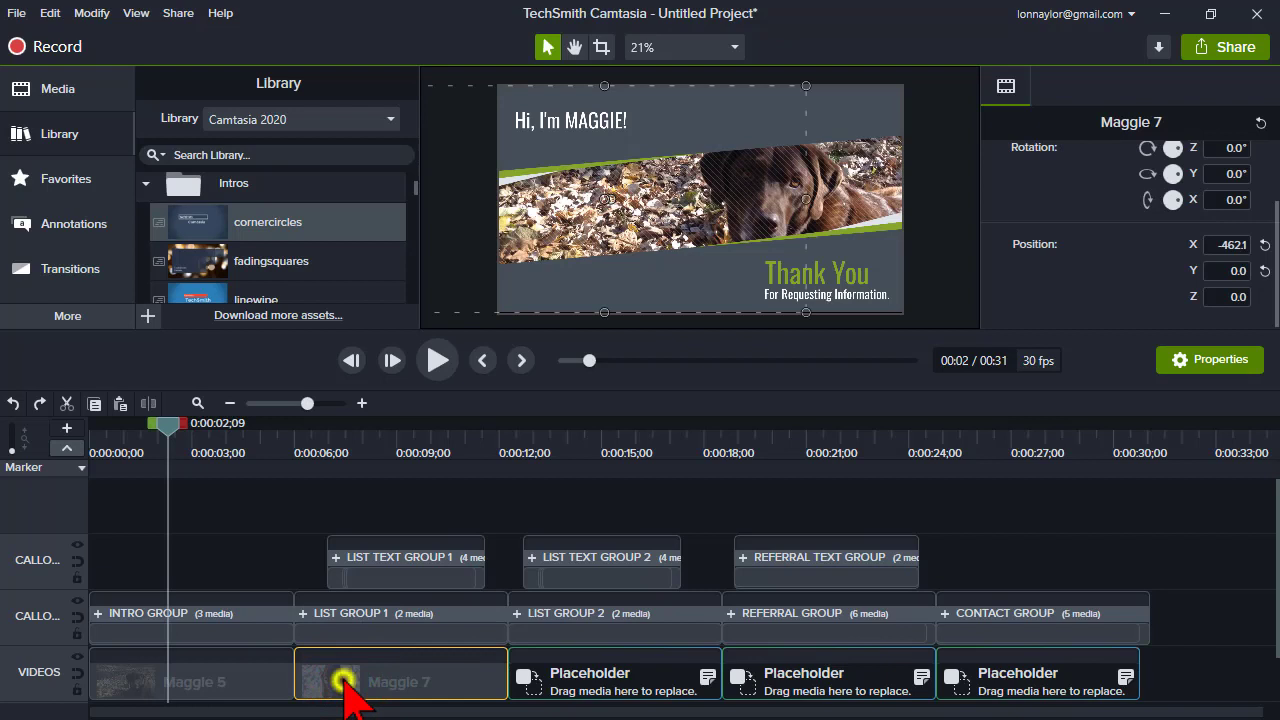
right_click(345, 683)
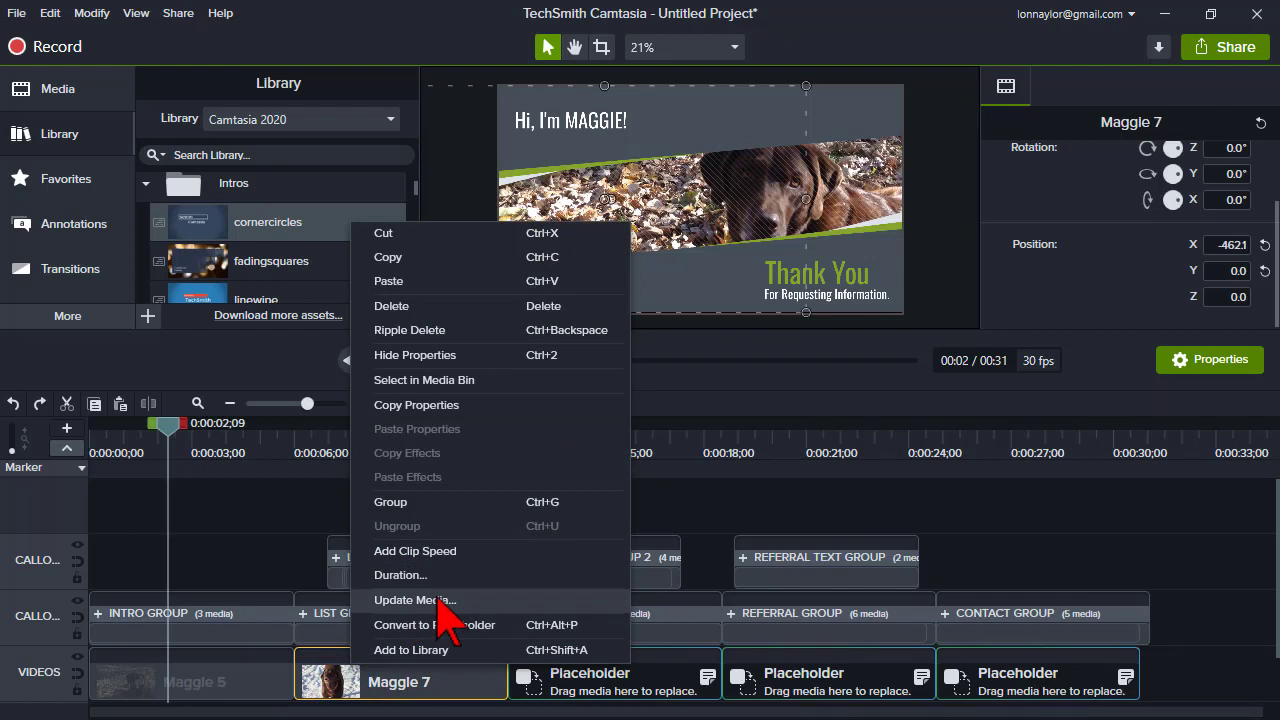
click(221, 444)
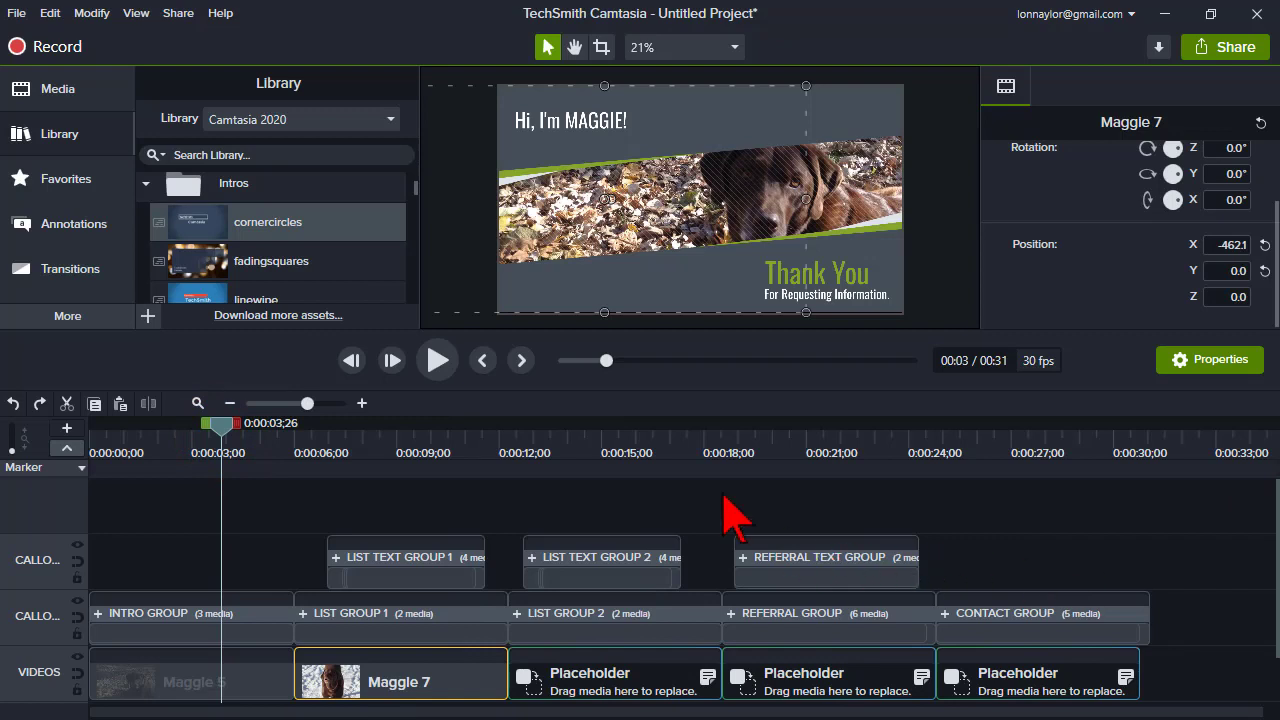
click(679, 444)
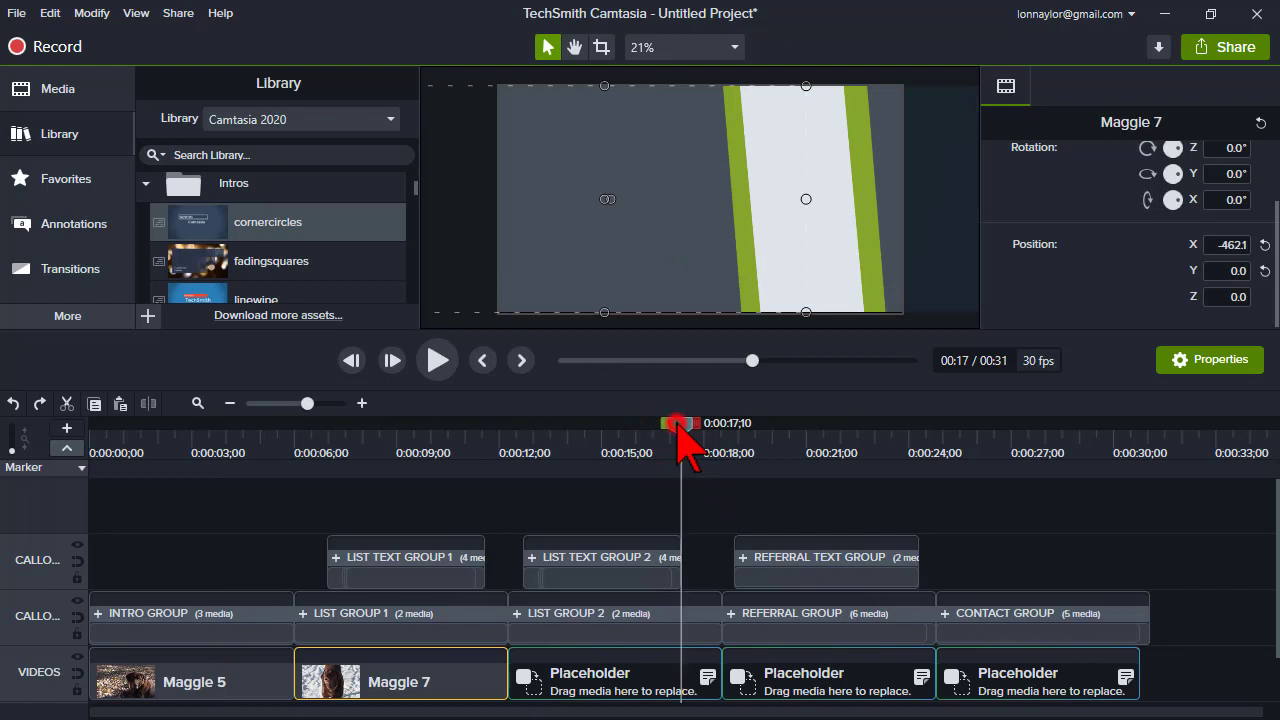
click(679, 426)
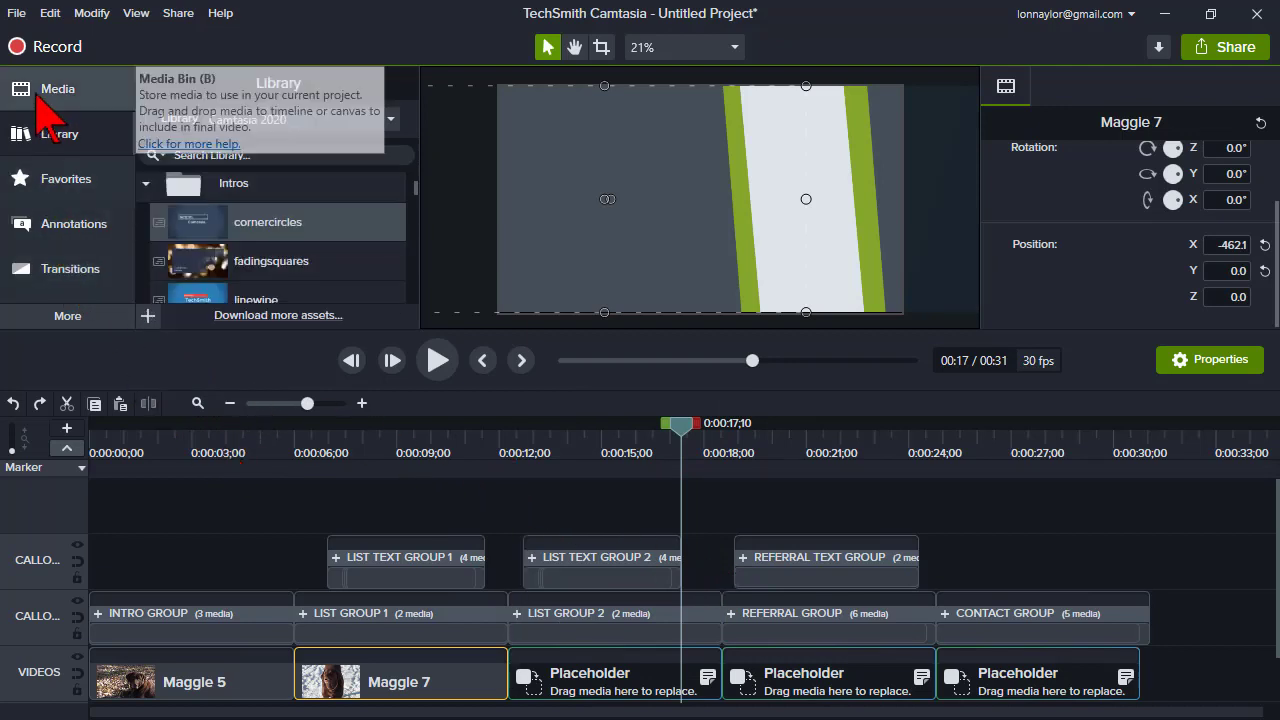
- Ripple-insert the Maggie 1 image from the library onto the group track between REFERRAL GROUP and CONTACT GROUP
click(30, 131)
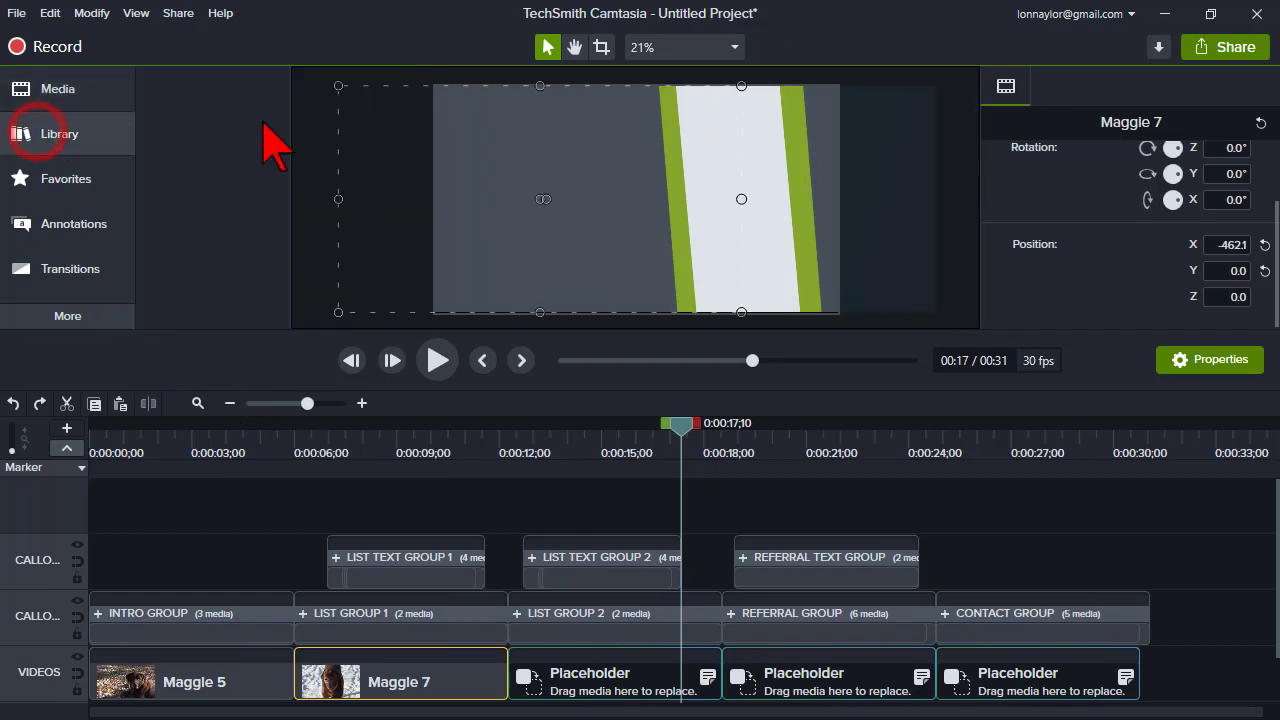
click(80, 134)
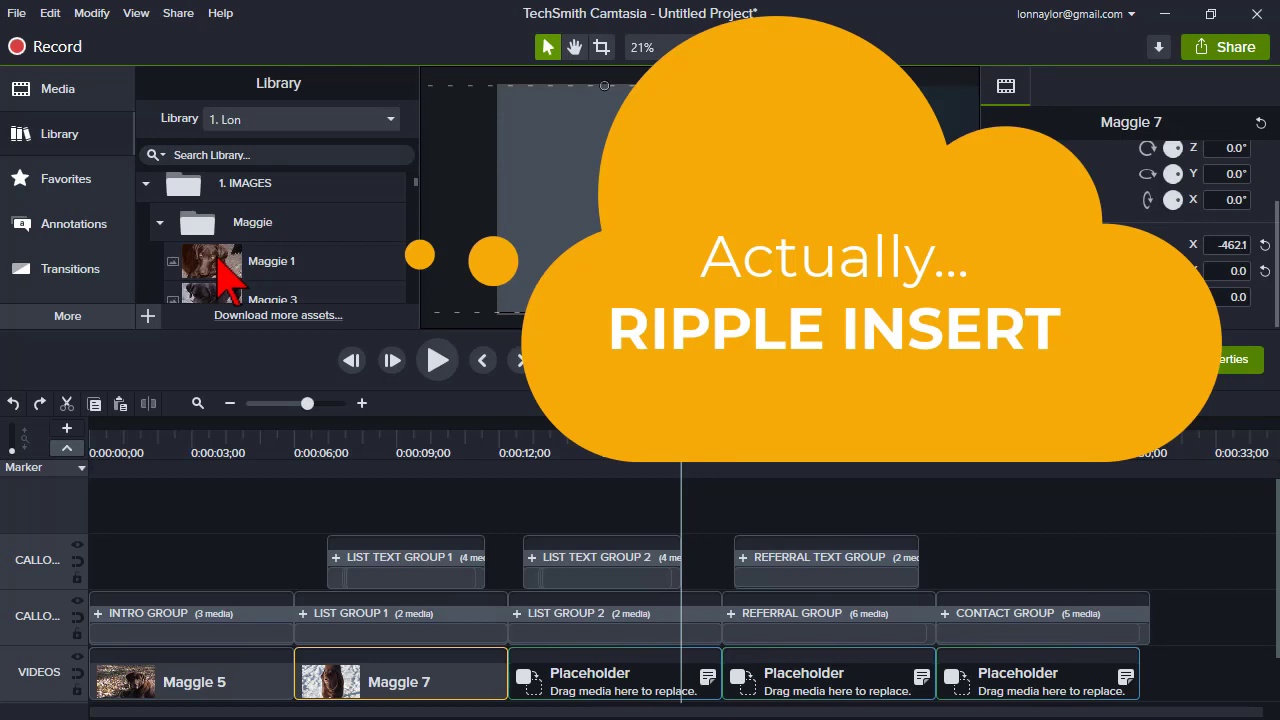
click(218, 263)
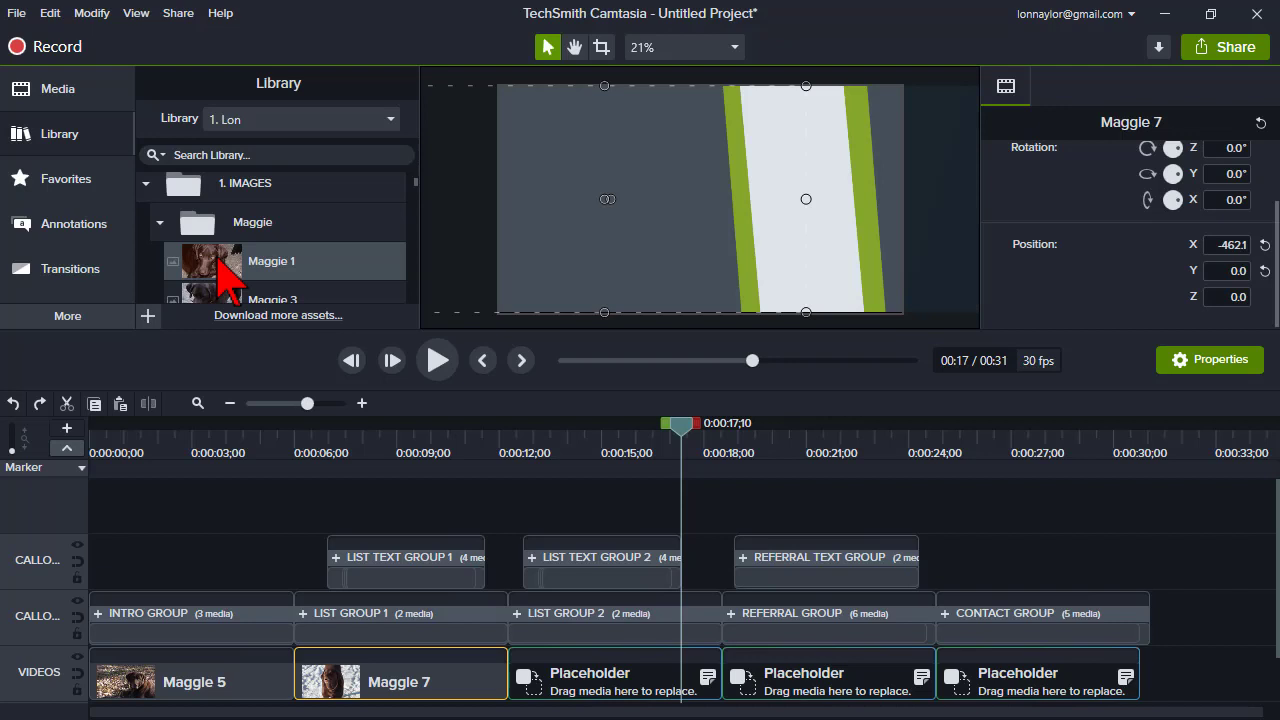
drag(218, 260, 724, 542)
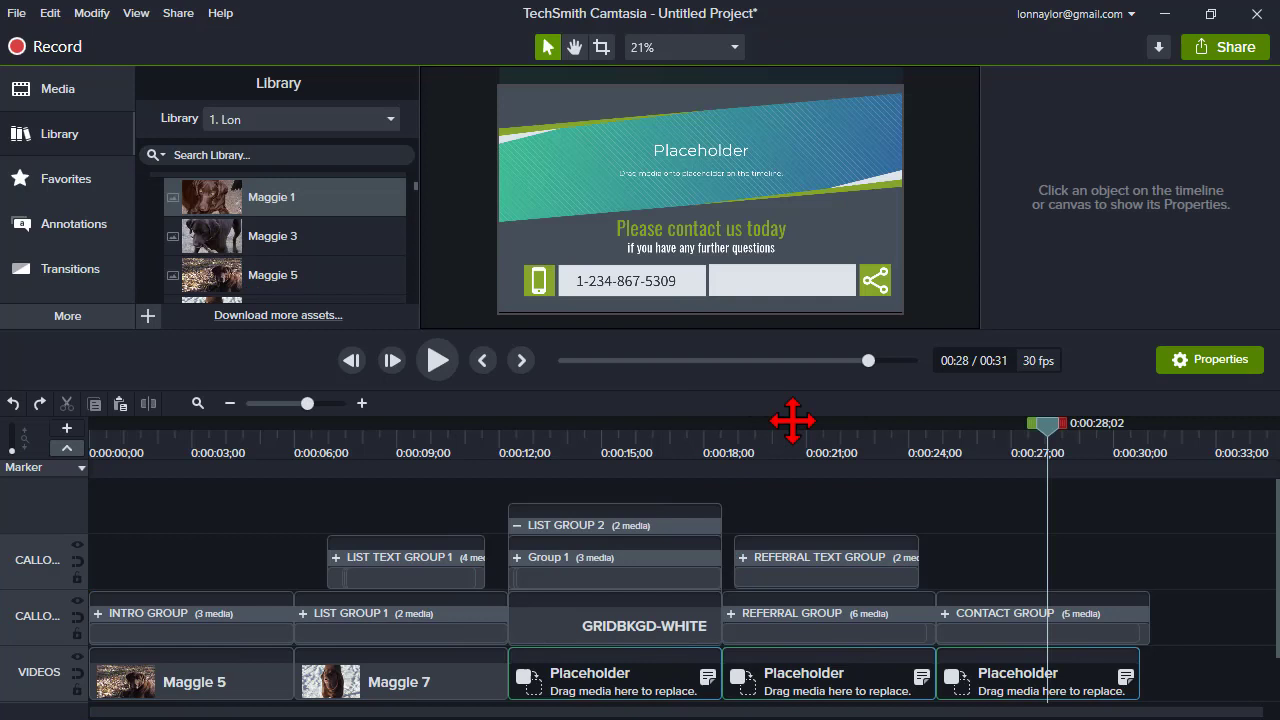
drag(791, 420, 938, 612)
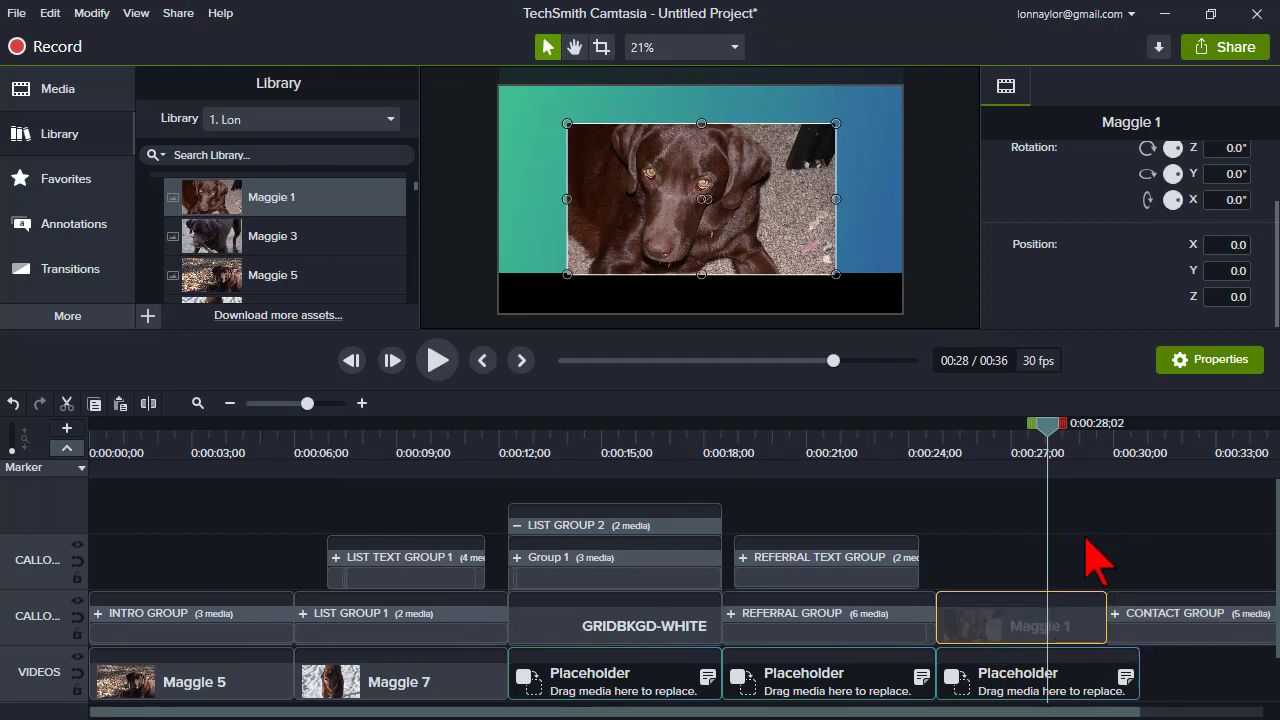
drag(1050, 712, 1200, 705)
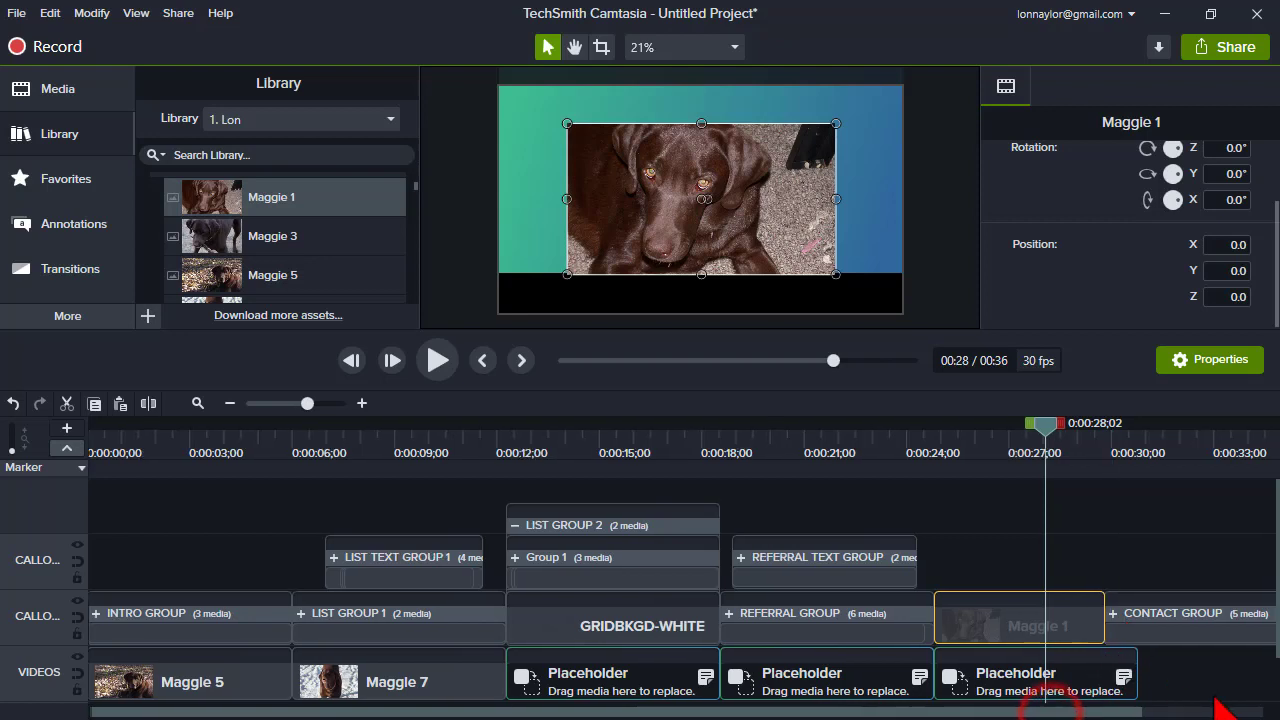
click(1055, 632)
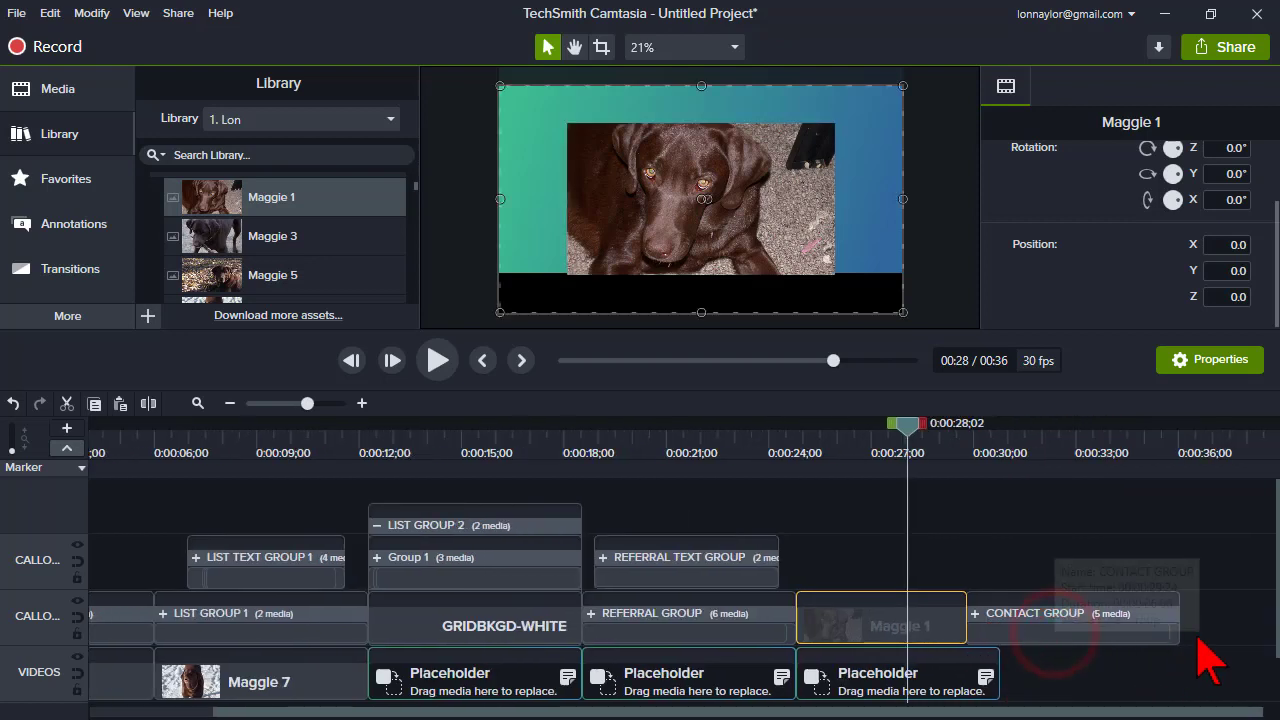
click(1100, 636)
drag(1213, 630, 1203, 630)
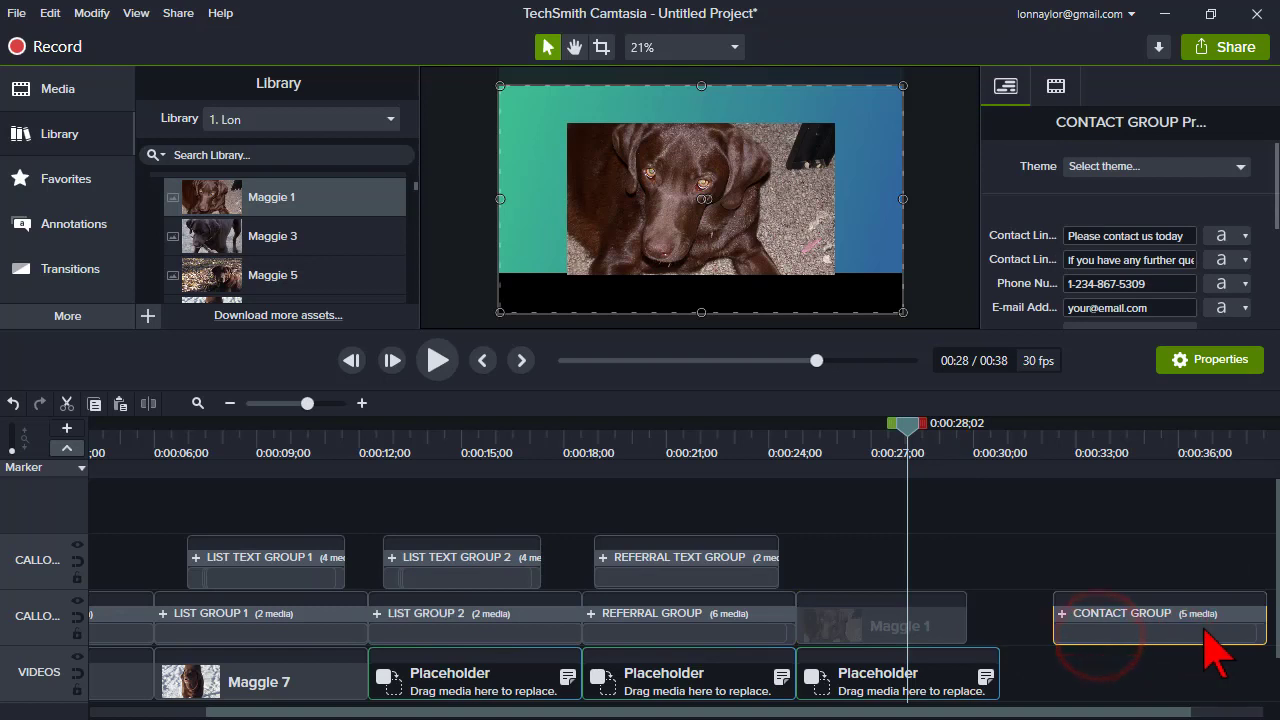
key(ctrl+z)
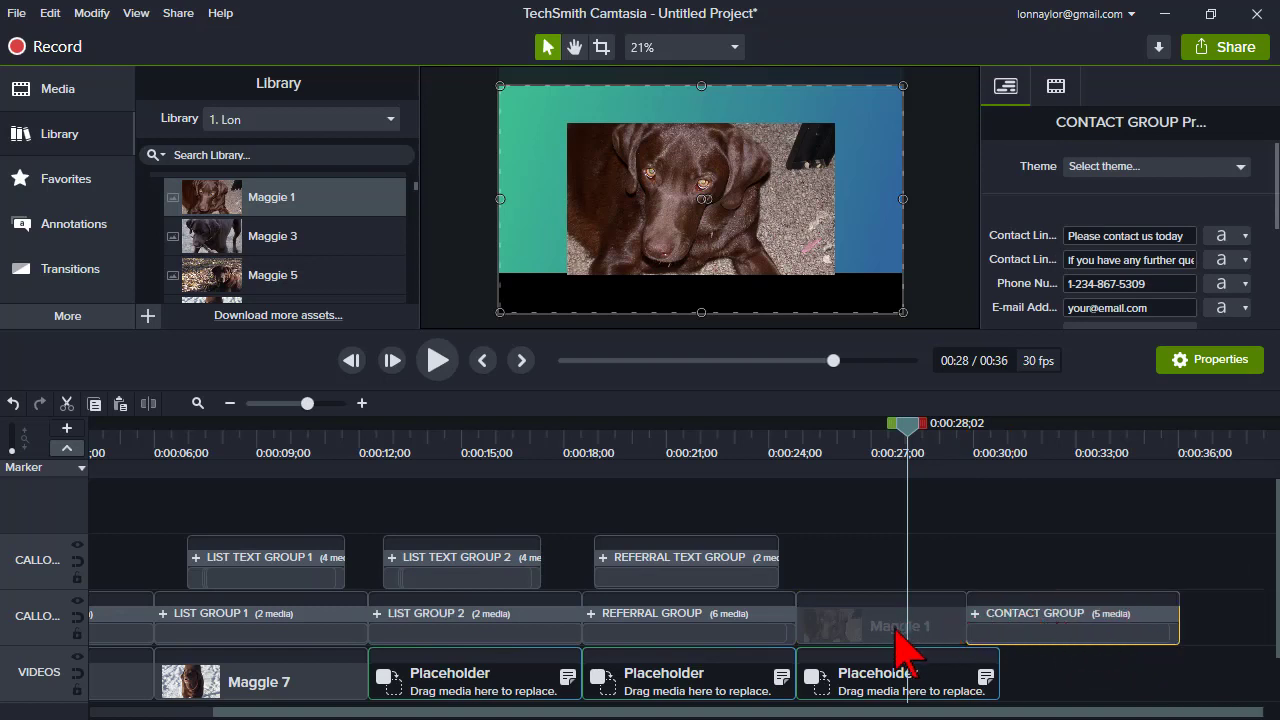
click(857, 439)
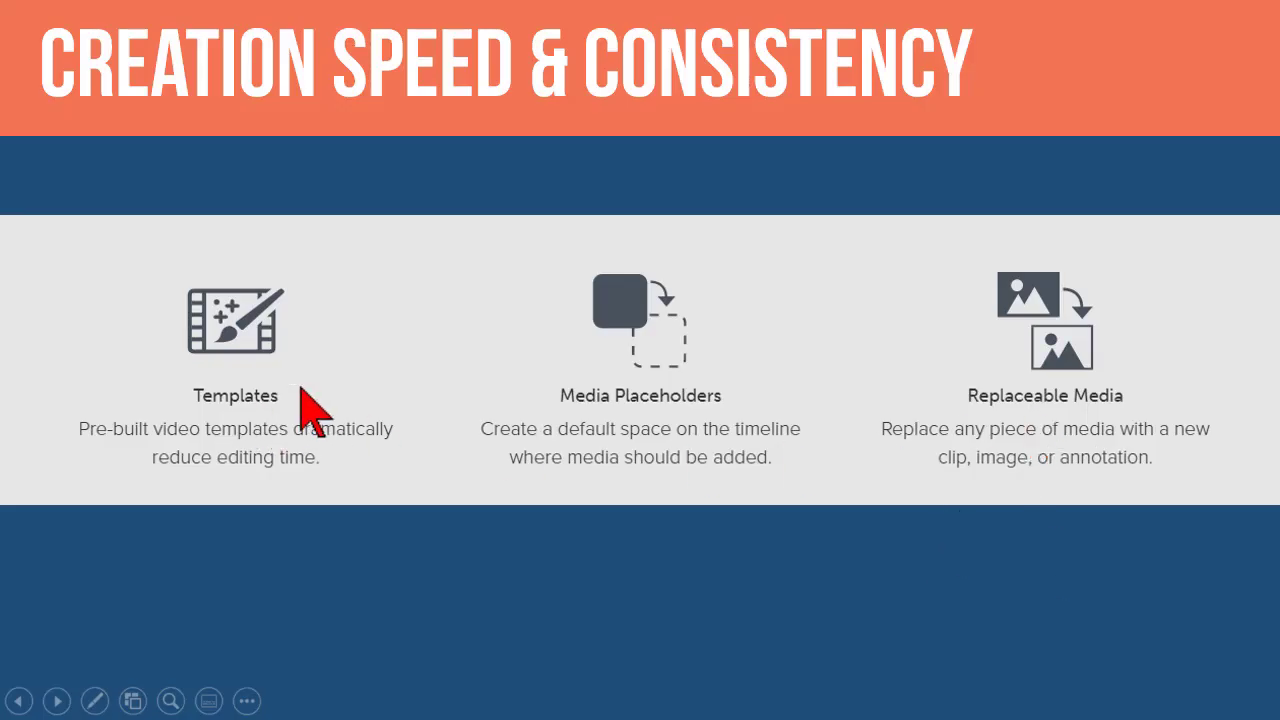
click(846, 462)
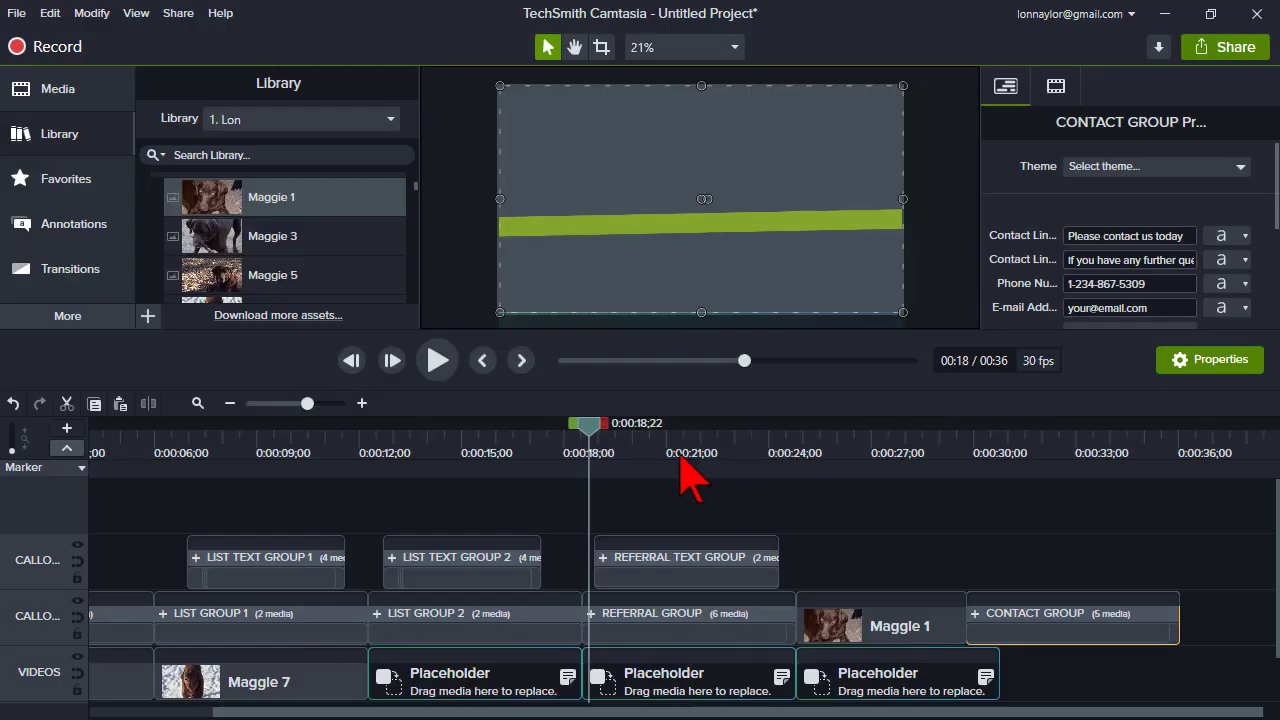
- Select the REFERRAL TEXT GROUP at about 0:21 and ungroup it into its separate text callouts
click(676, 445)
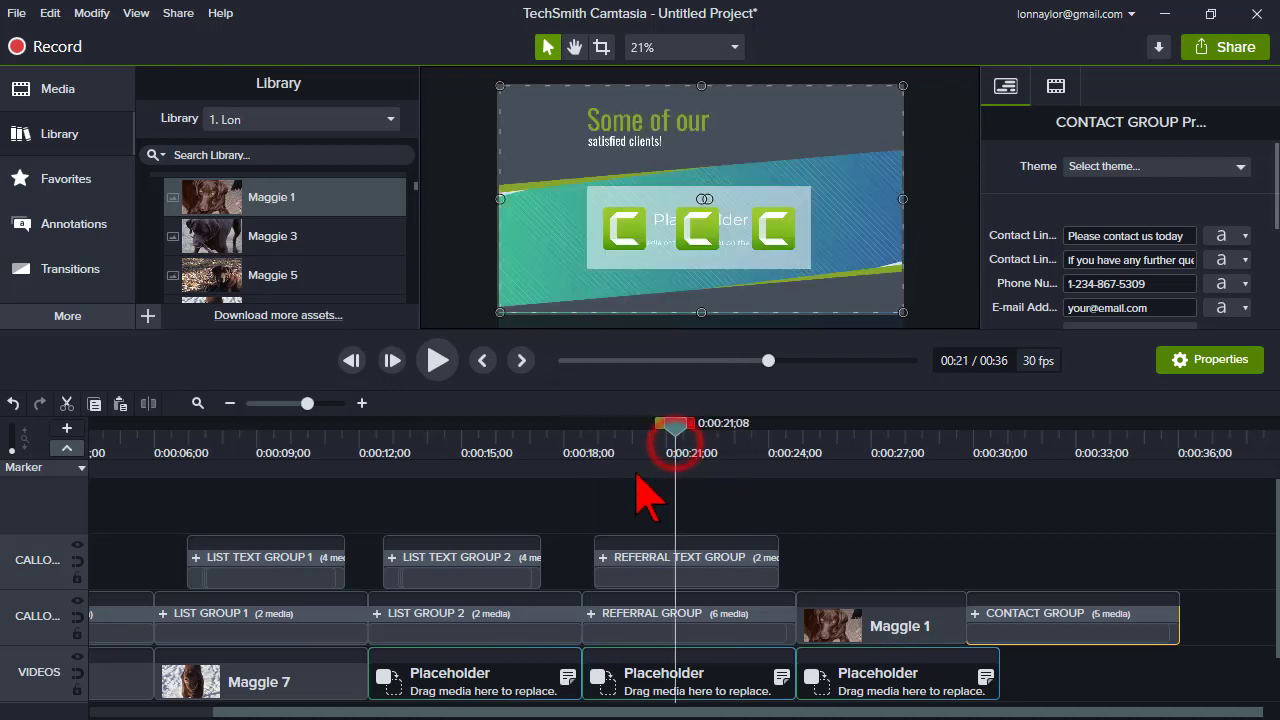
click(661, 580)
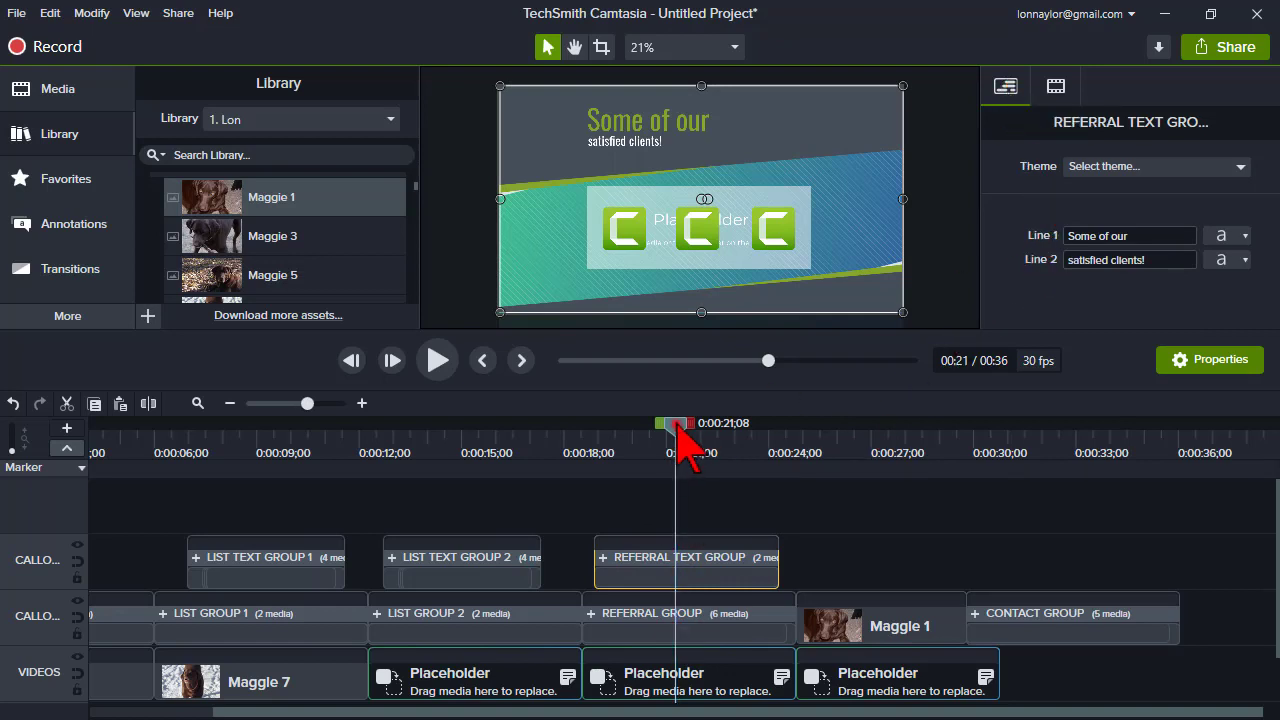
drag(677, 426, 691, 428)
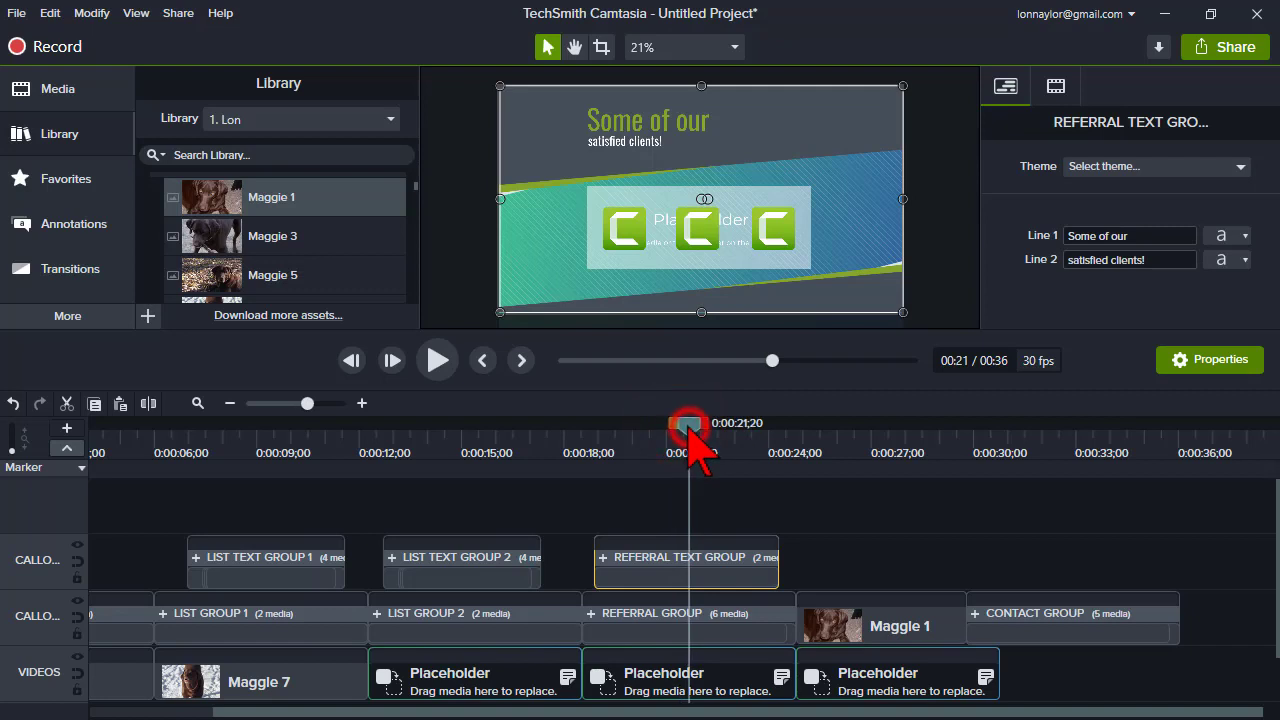
click(681, 509)
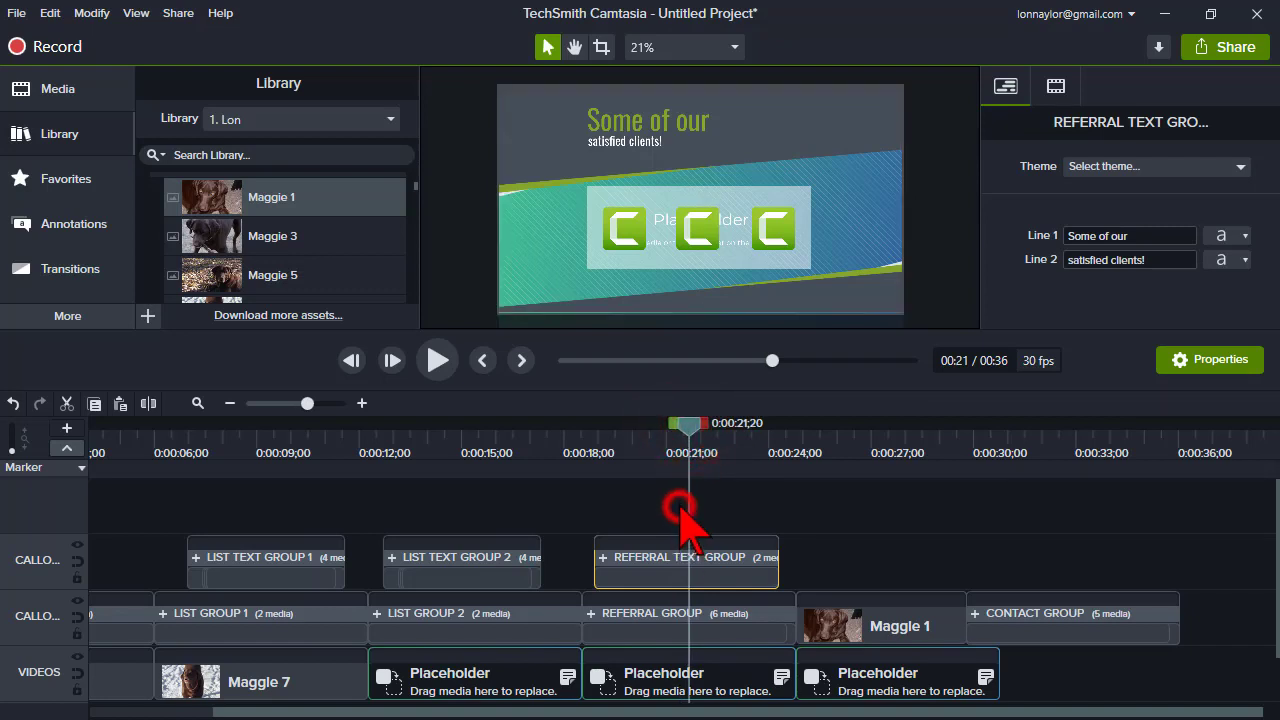
click(679, 579)
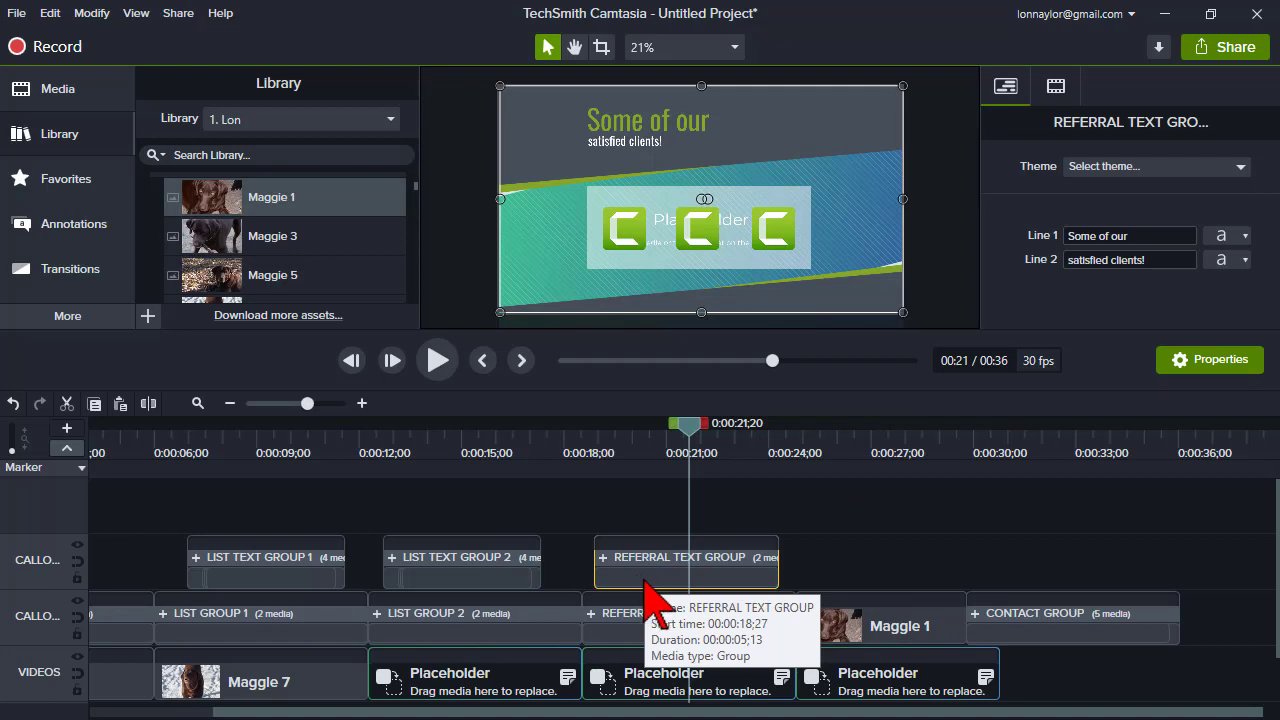
mouse_move(623, 579)
mouse_down()
mouse_move(643, 577)
mouse_move(623, 580)
mouse_up()
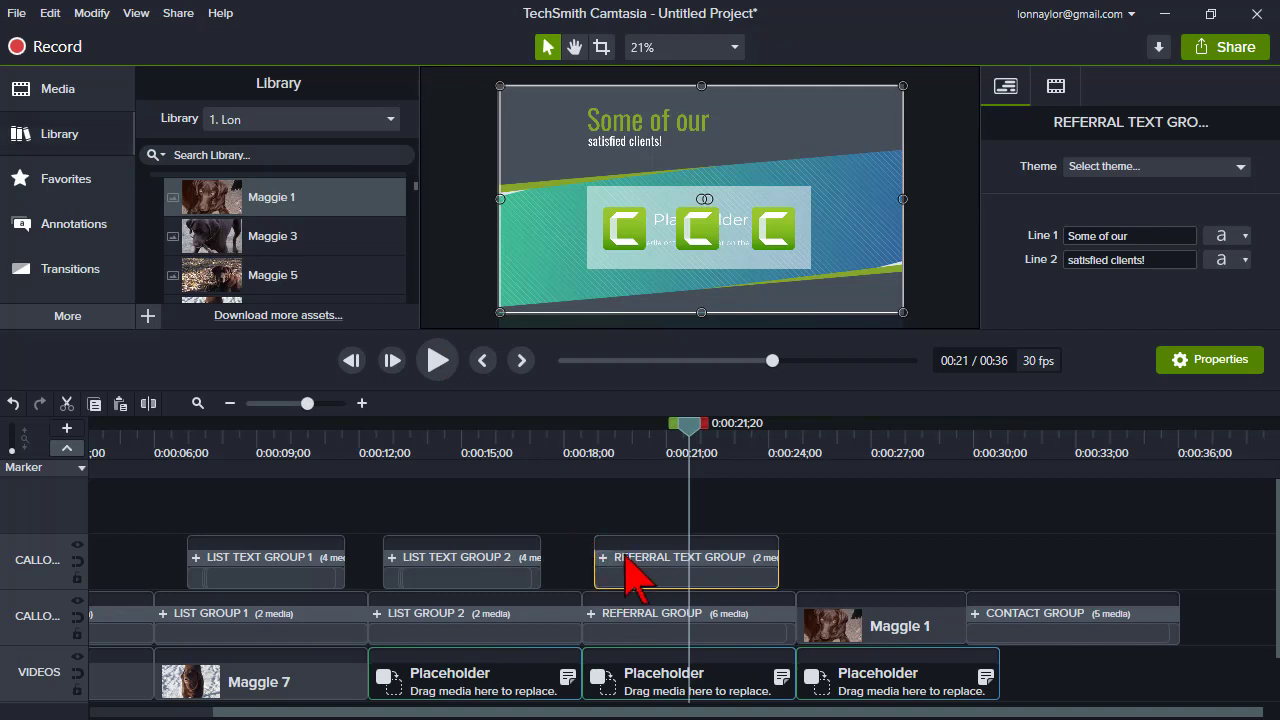
right_click(628, 565)
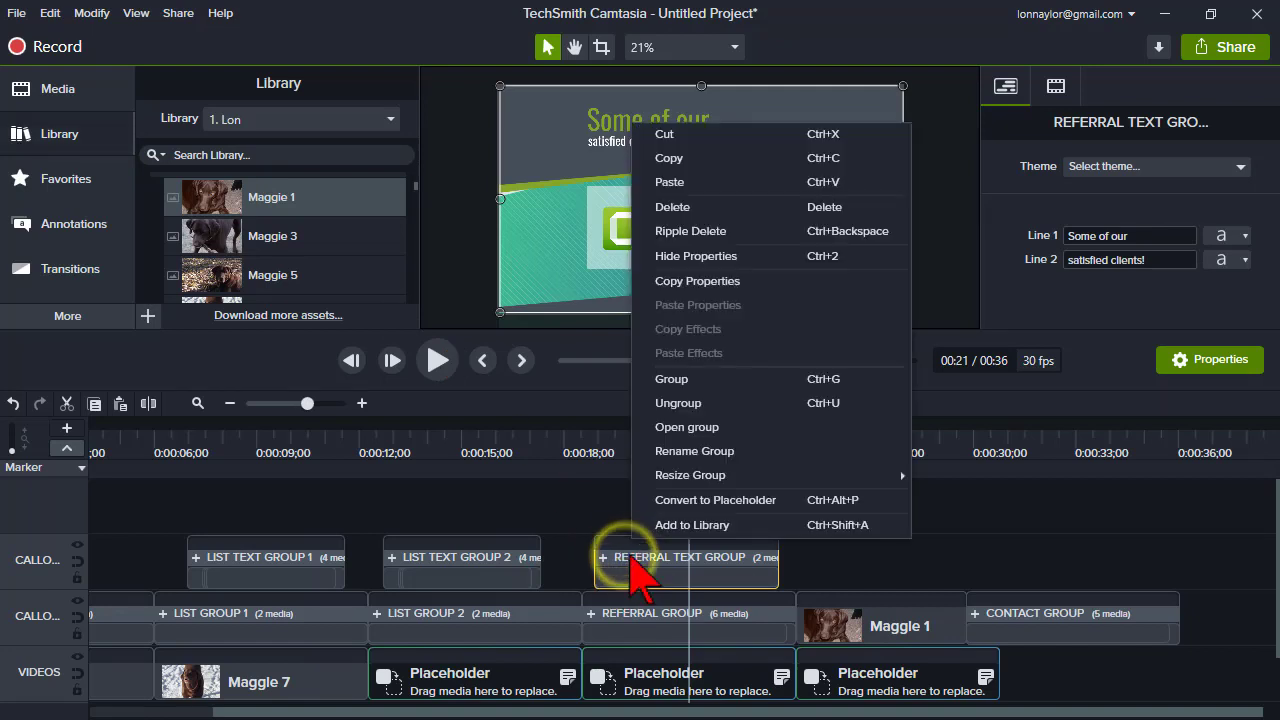
click(680, 403)
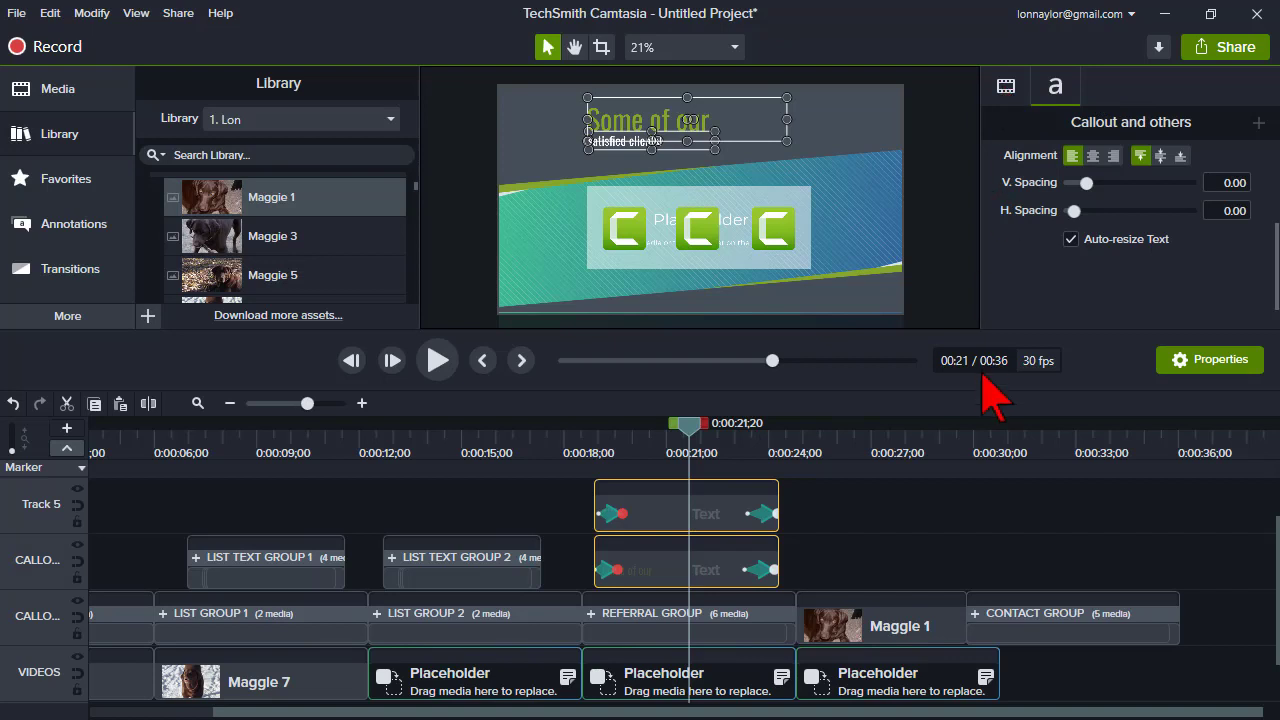
- Select the 'satisfied clients!' callout and examine its text properties on the canvas and in the properties panel
click(903, 540)
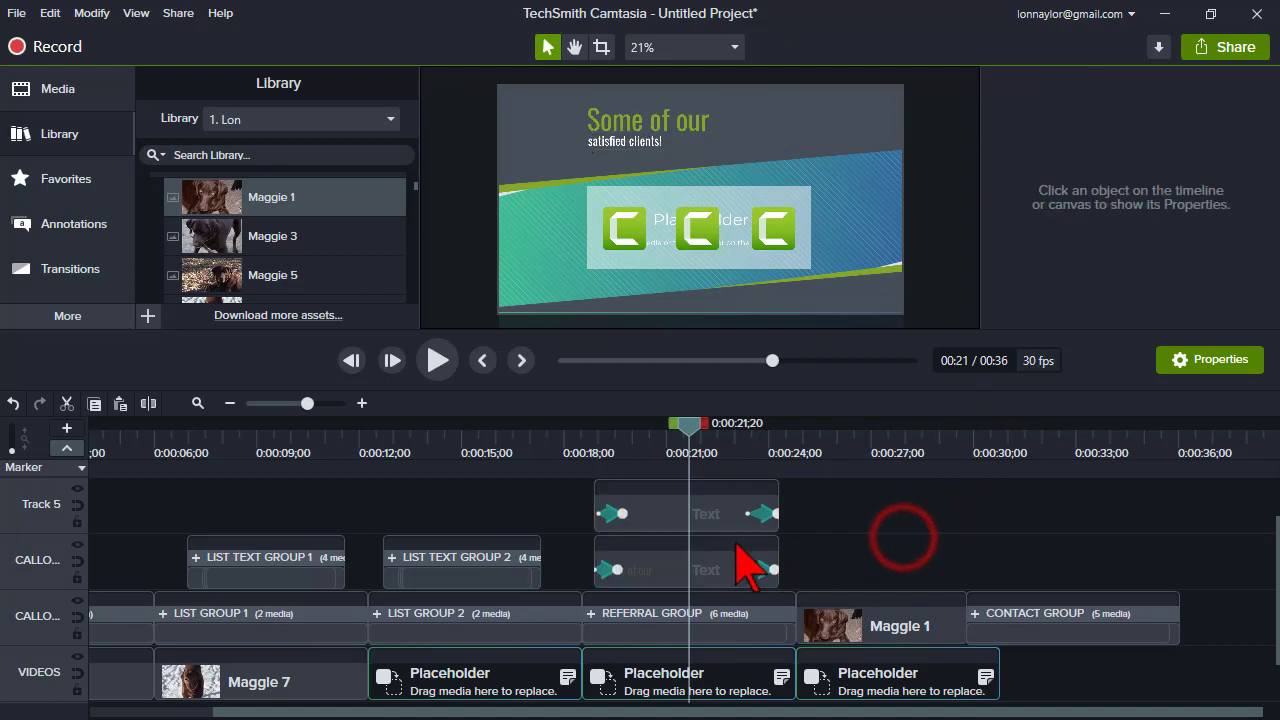
click(664, 521)
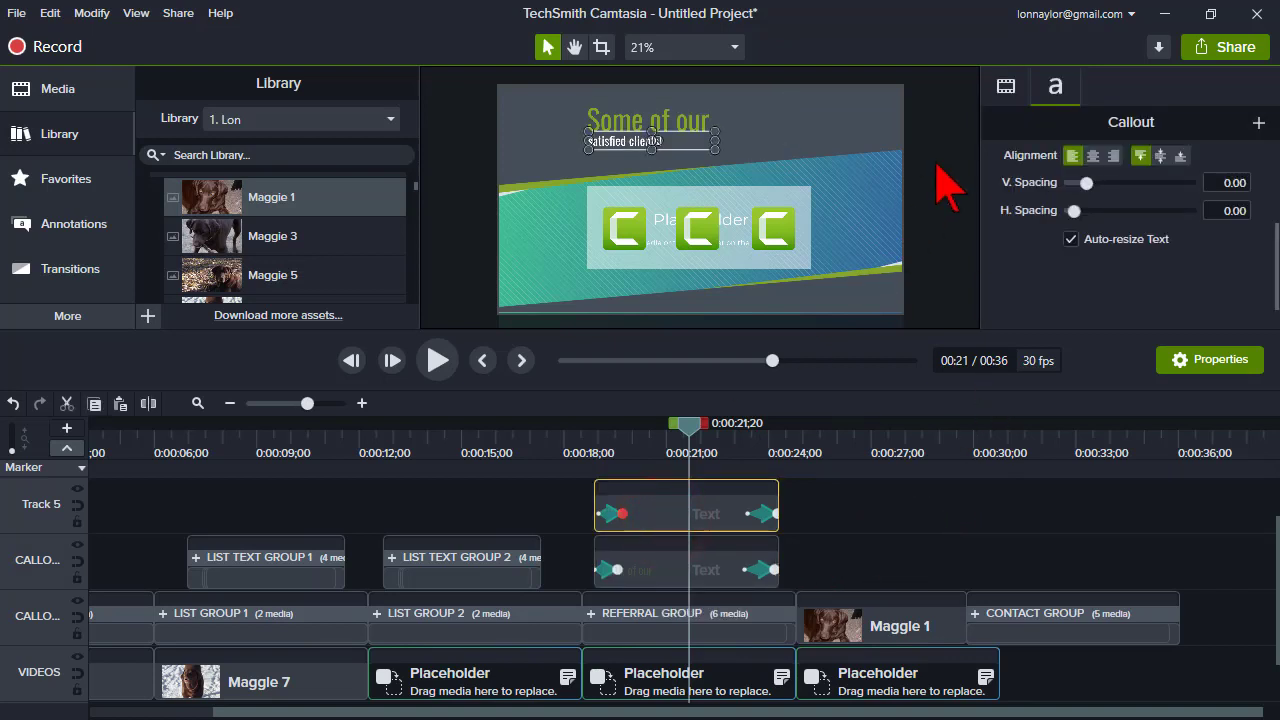
scroll(1110, 290, up, 5)
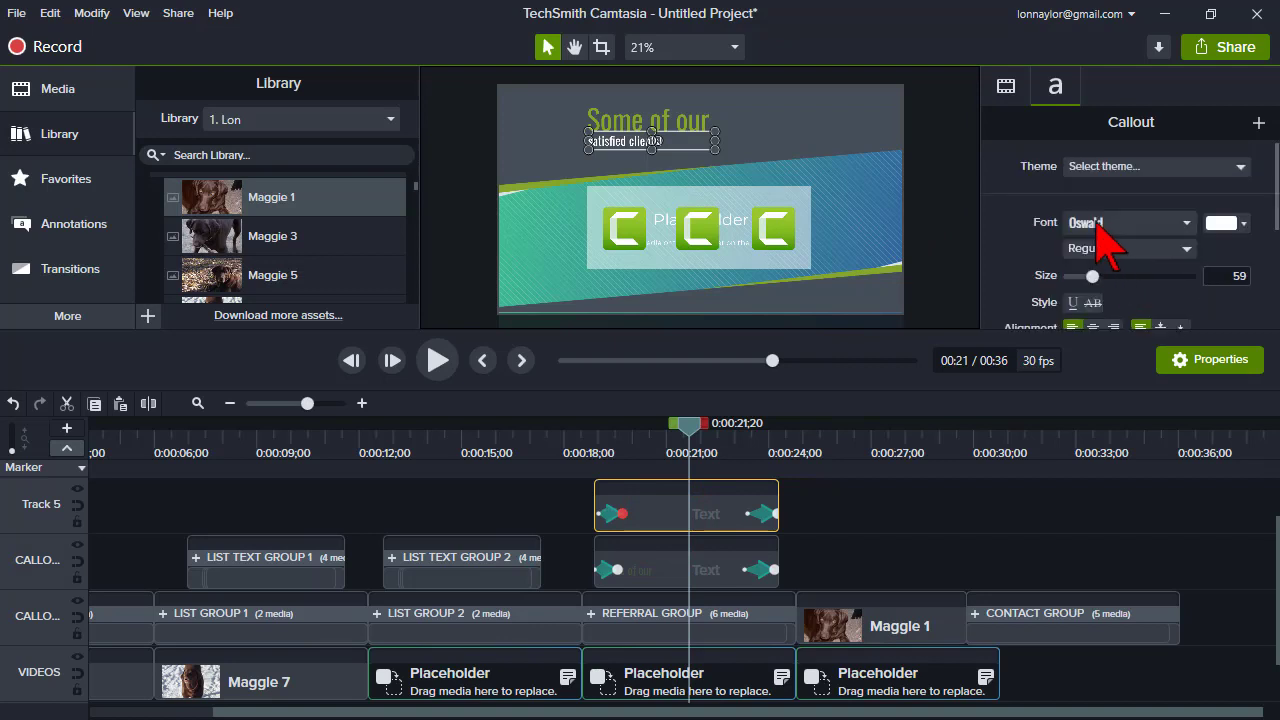
click(660, 520)
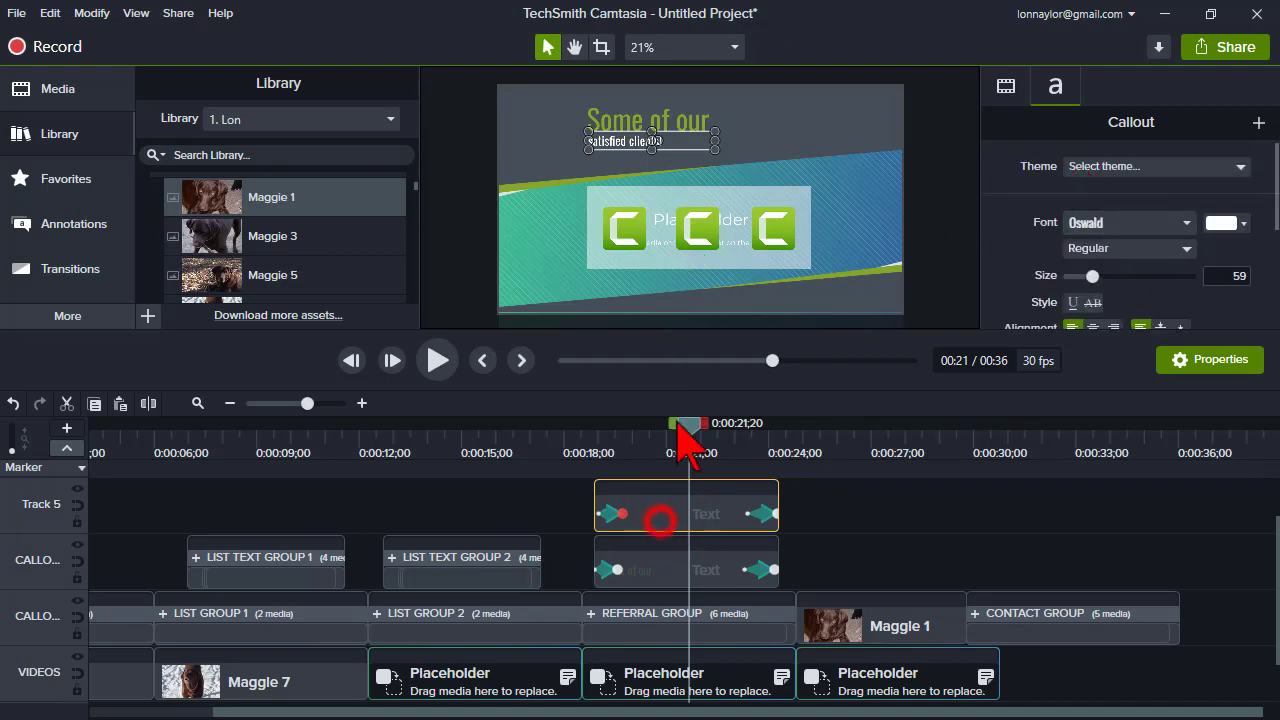
double_click(636, 142)
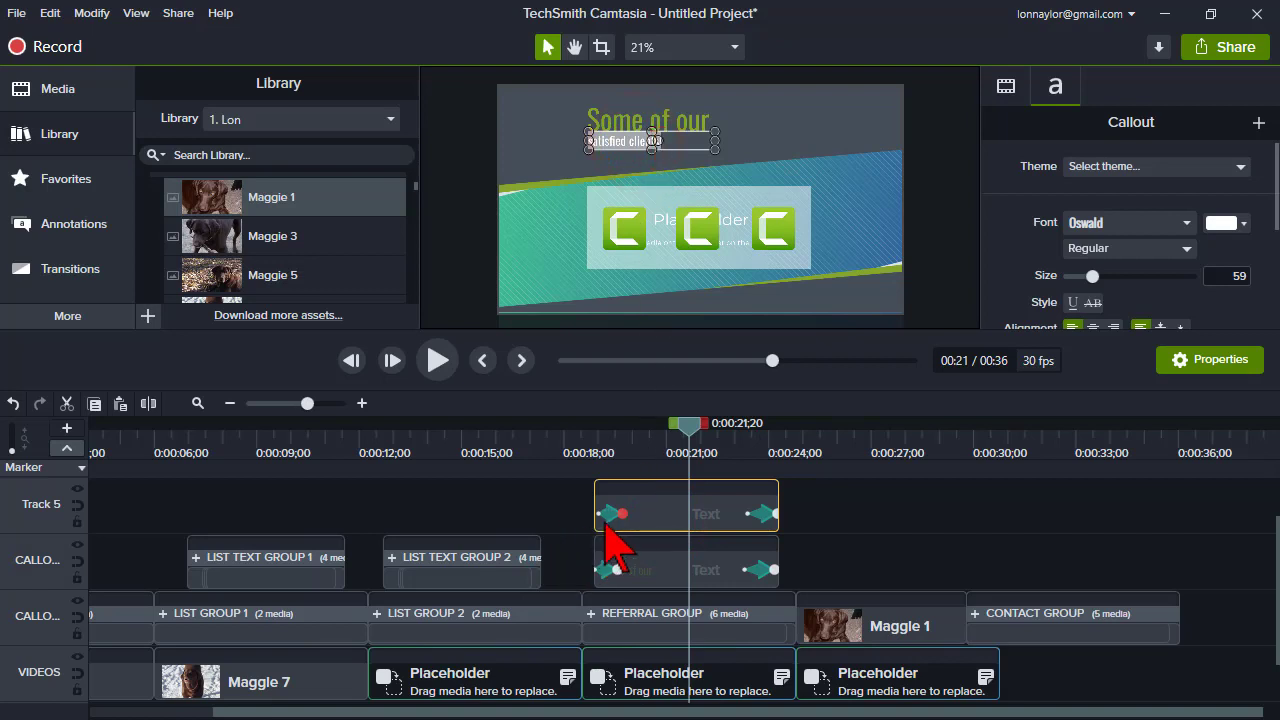
scroll(600, 545, up, 1)
scroll(592, 558, down, 2)
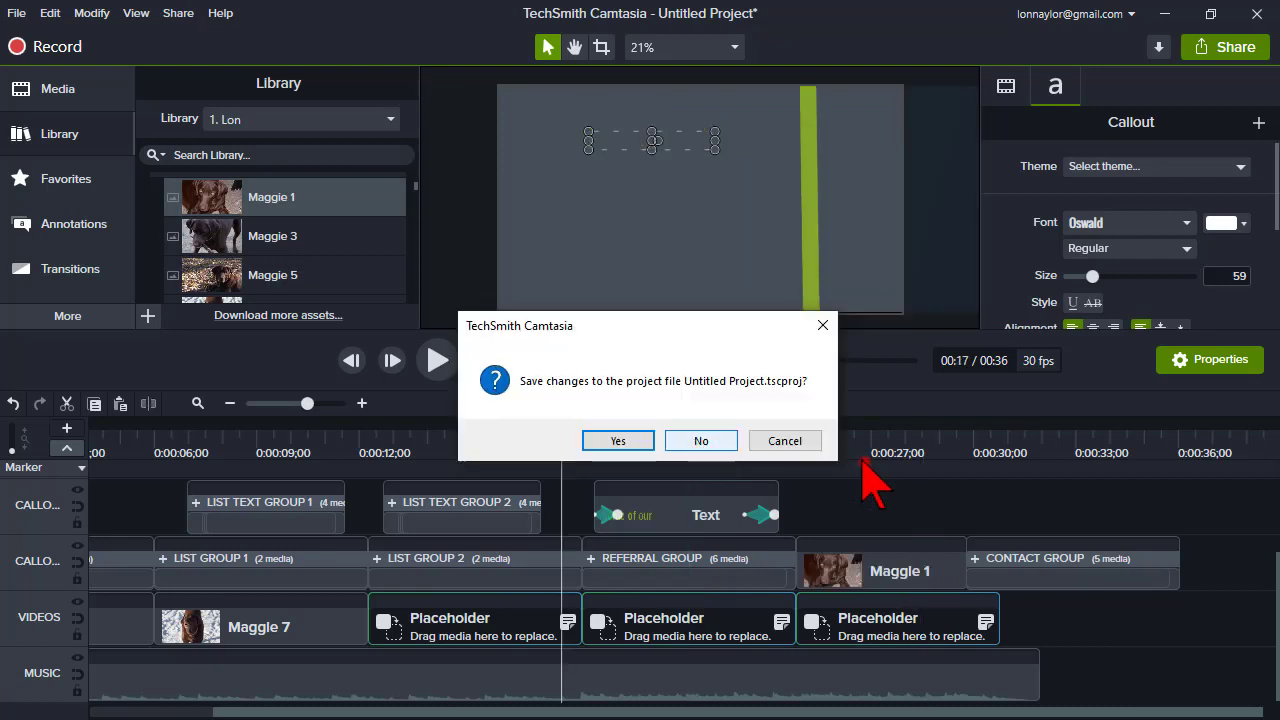
click(784, 441)
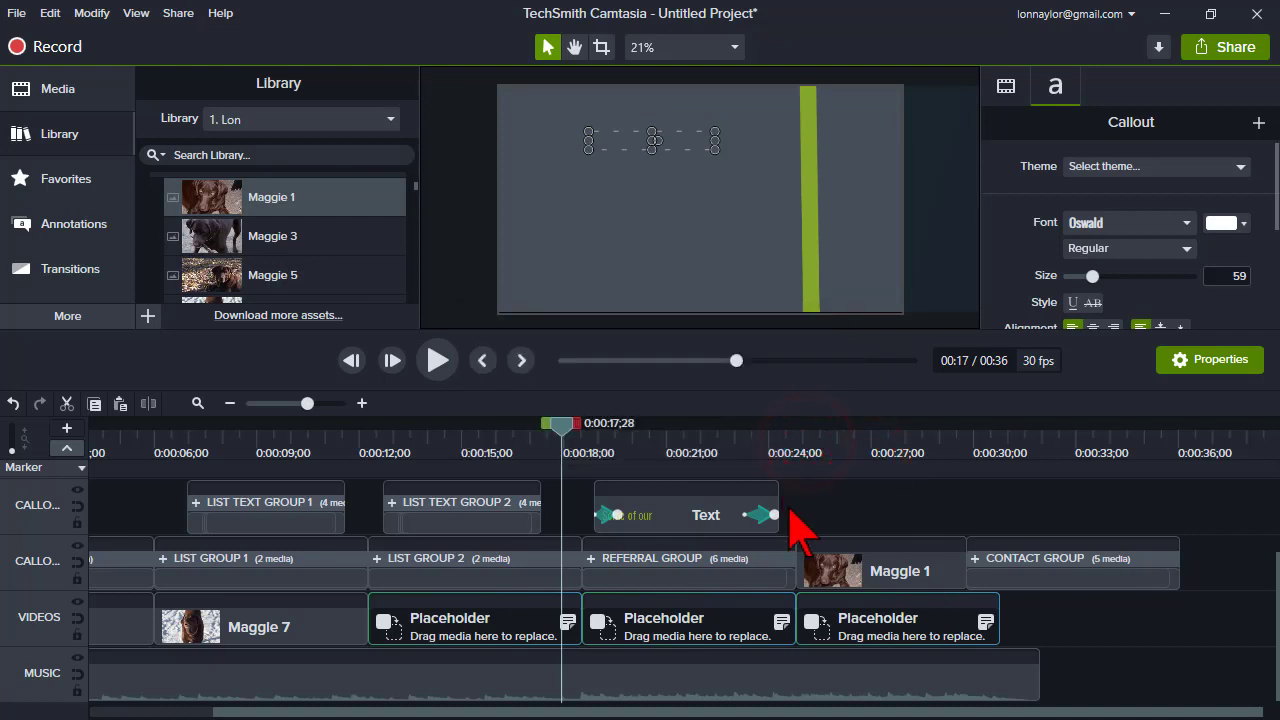
drag(849, 571, 818, 250)
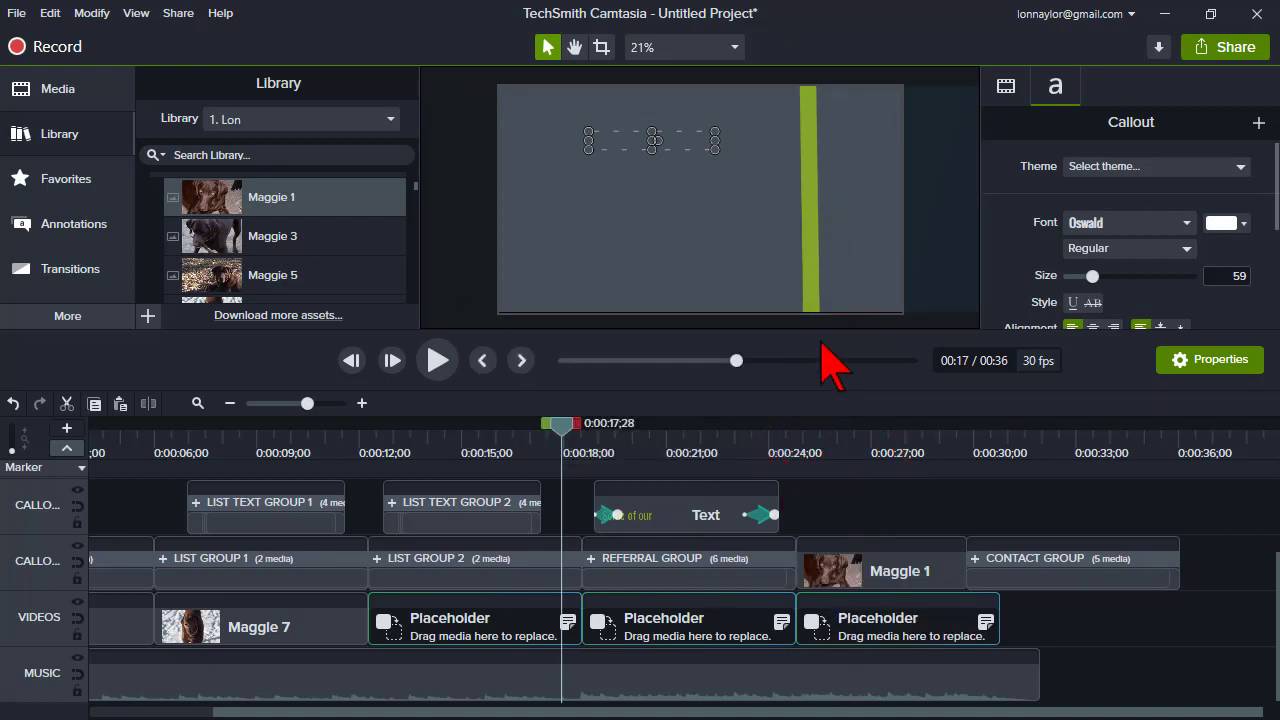
click(812, 250)
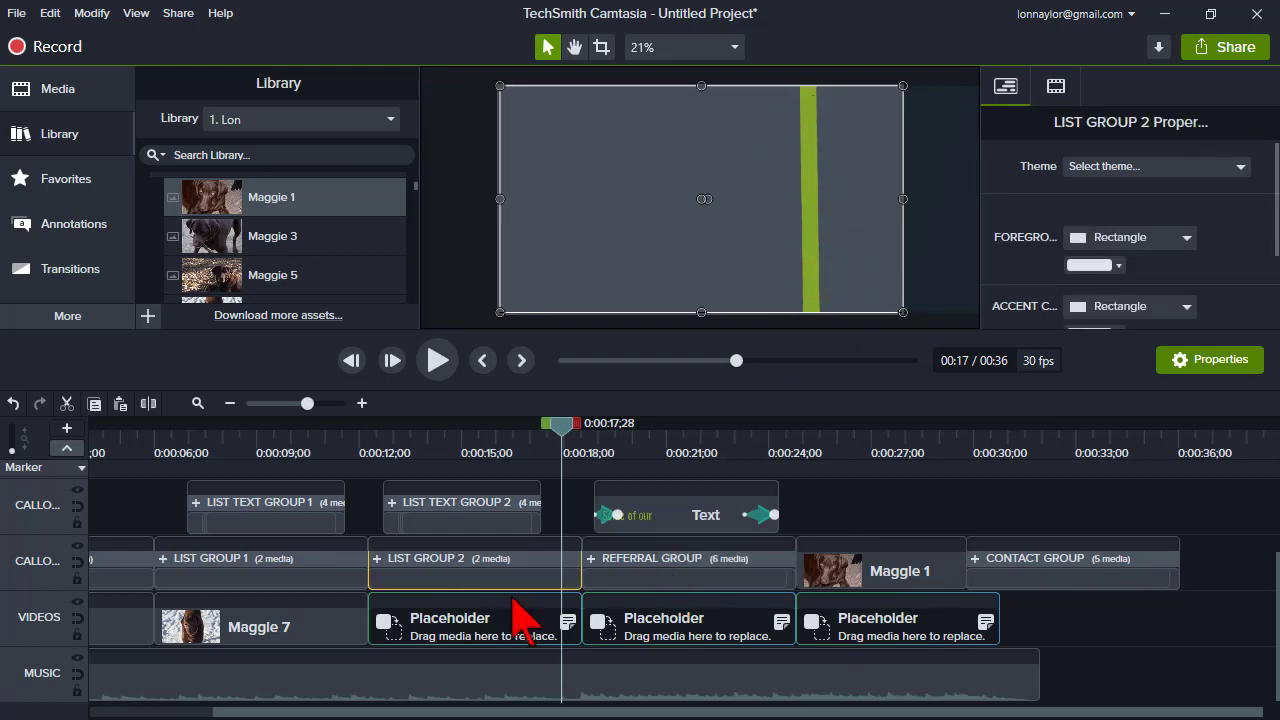
click(122, 453)
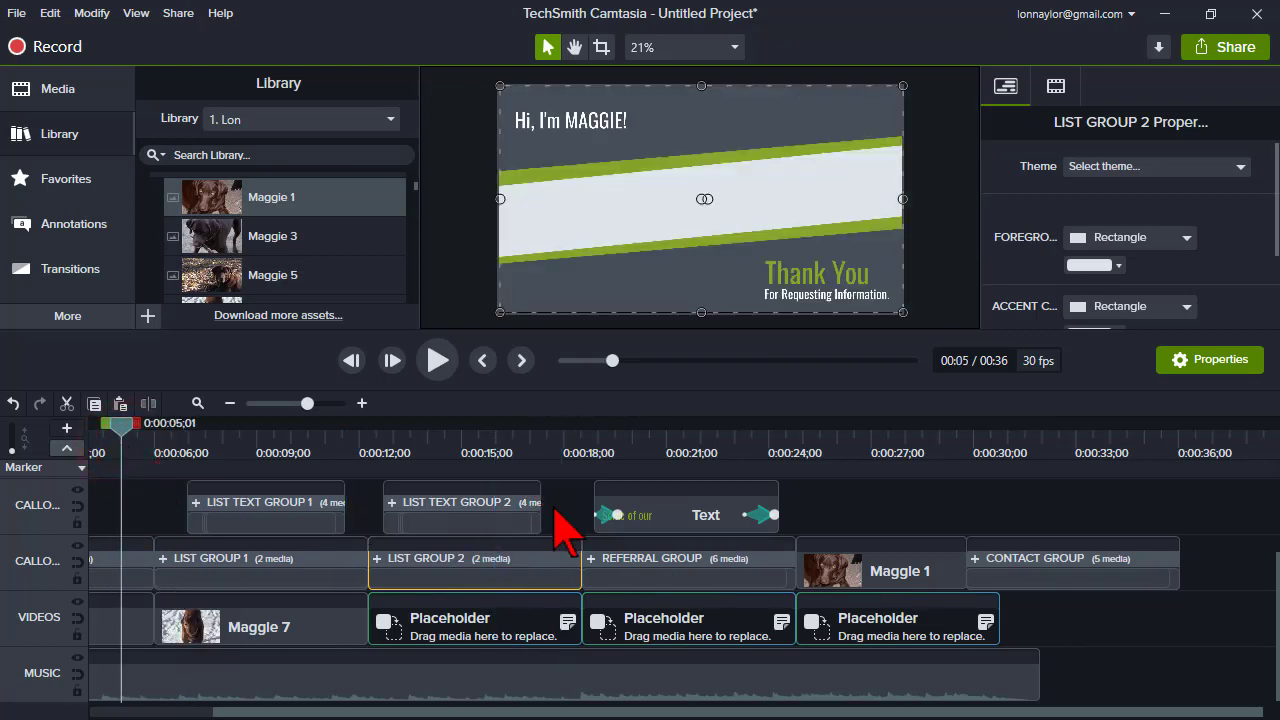
- Save the project as a template named with the owner's first name followed by 's Template
click(19, 14)
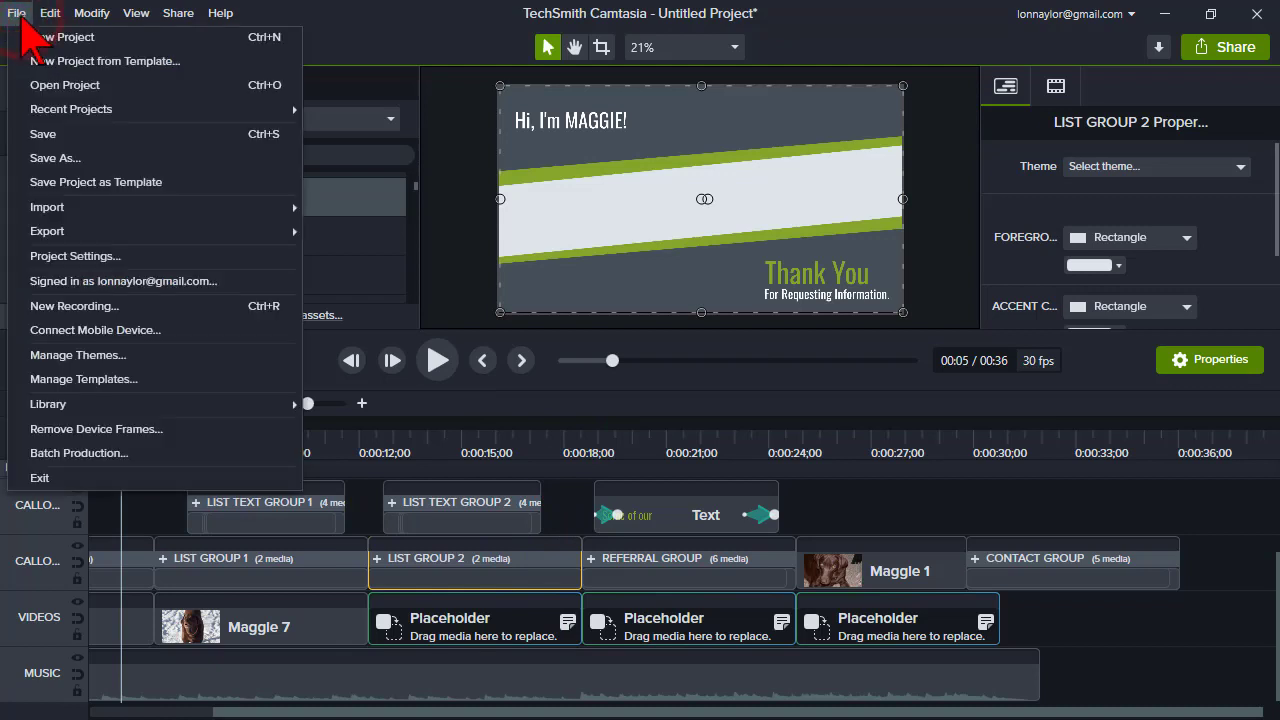
click(74, 190)
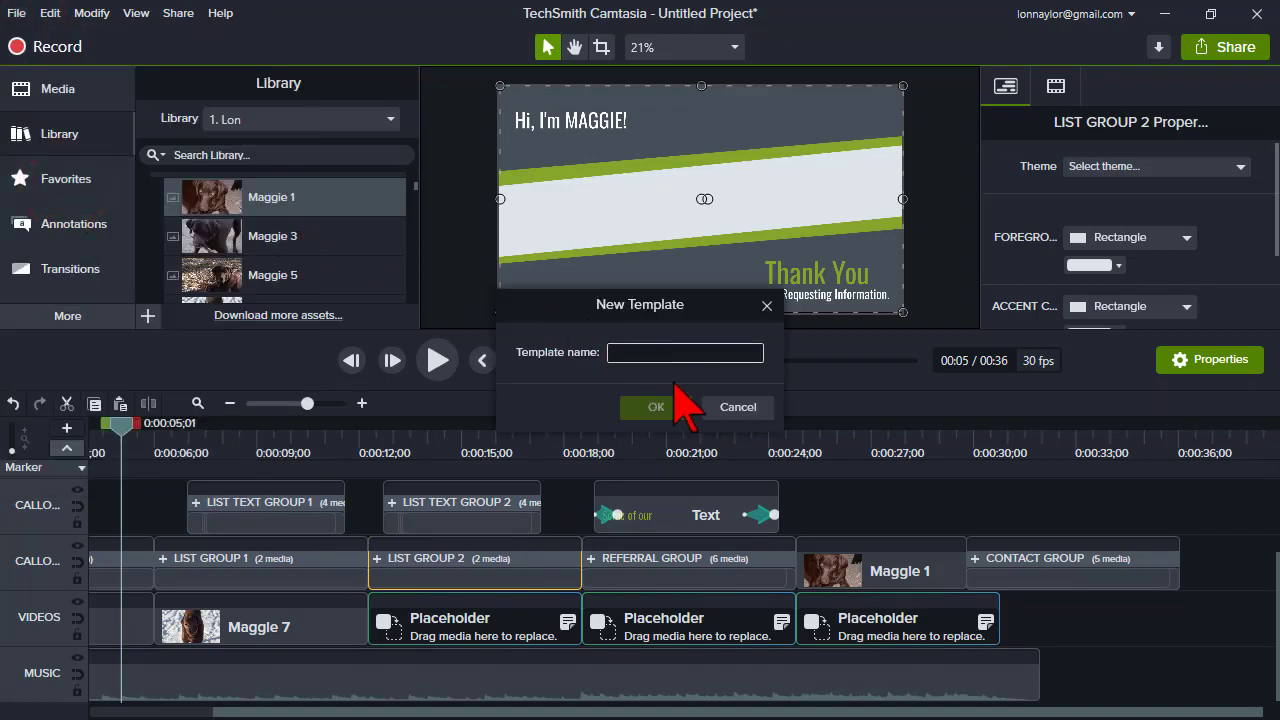
text(L)
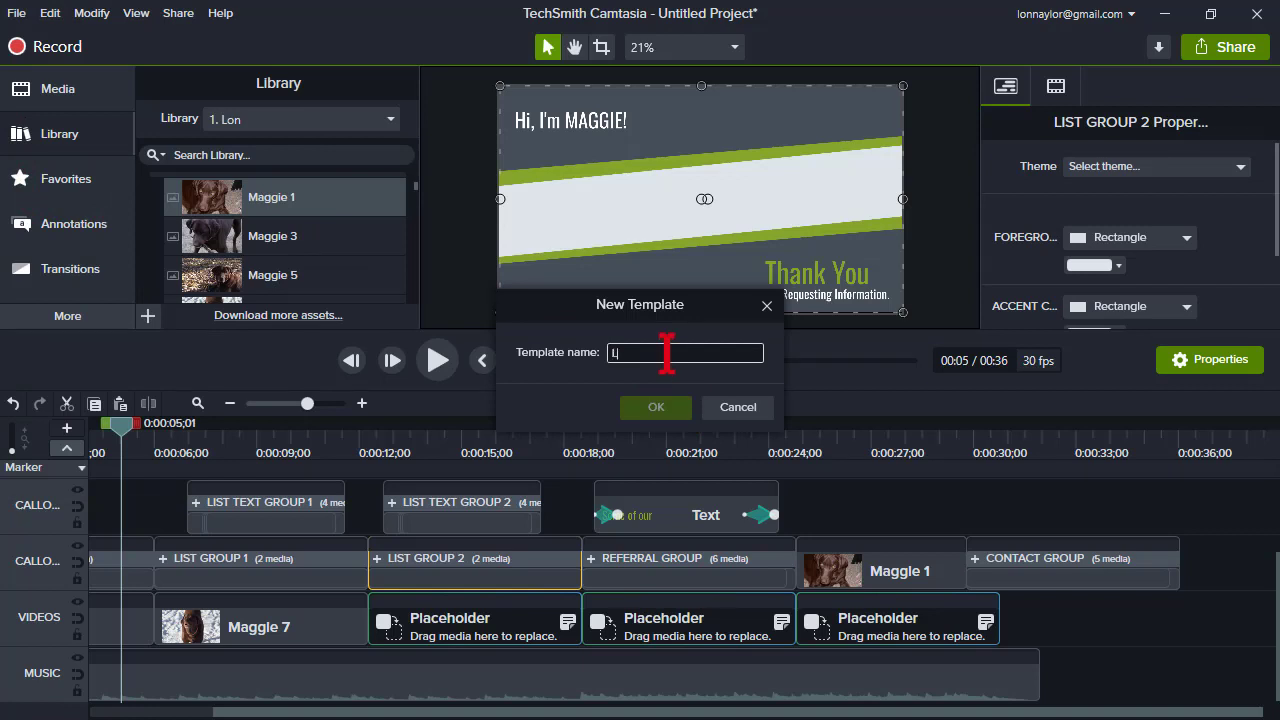
text(on's)
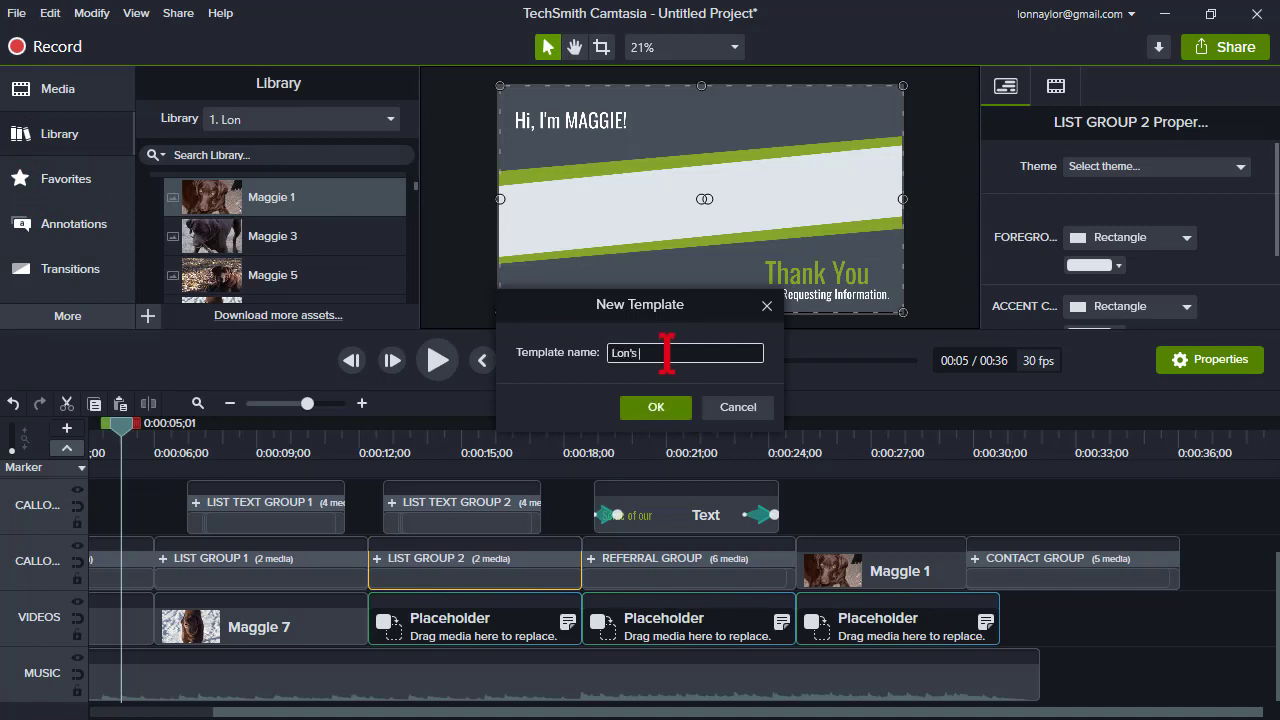
text( Template)
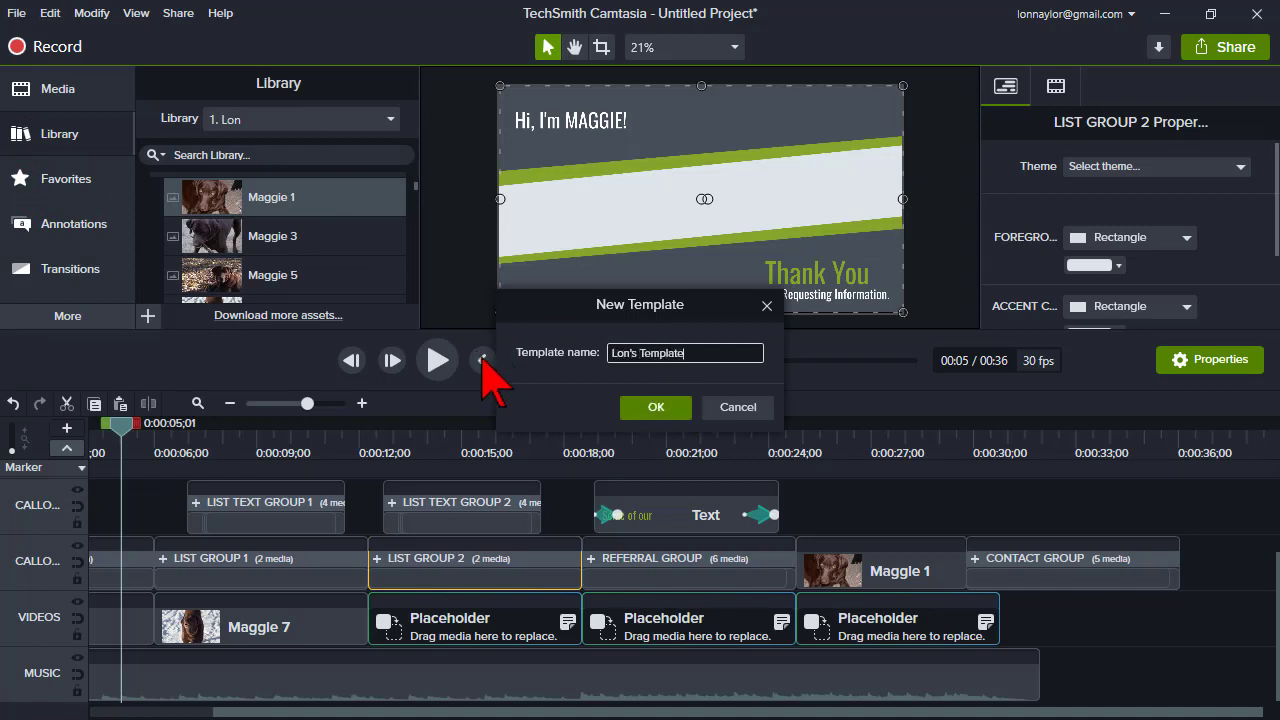
click(656, 407)
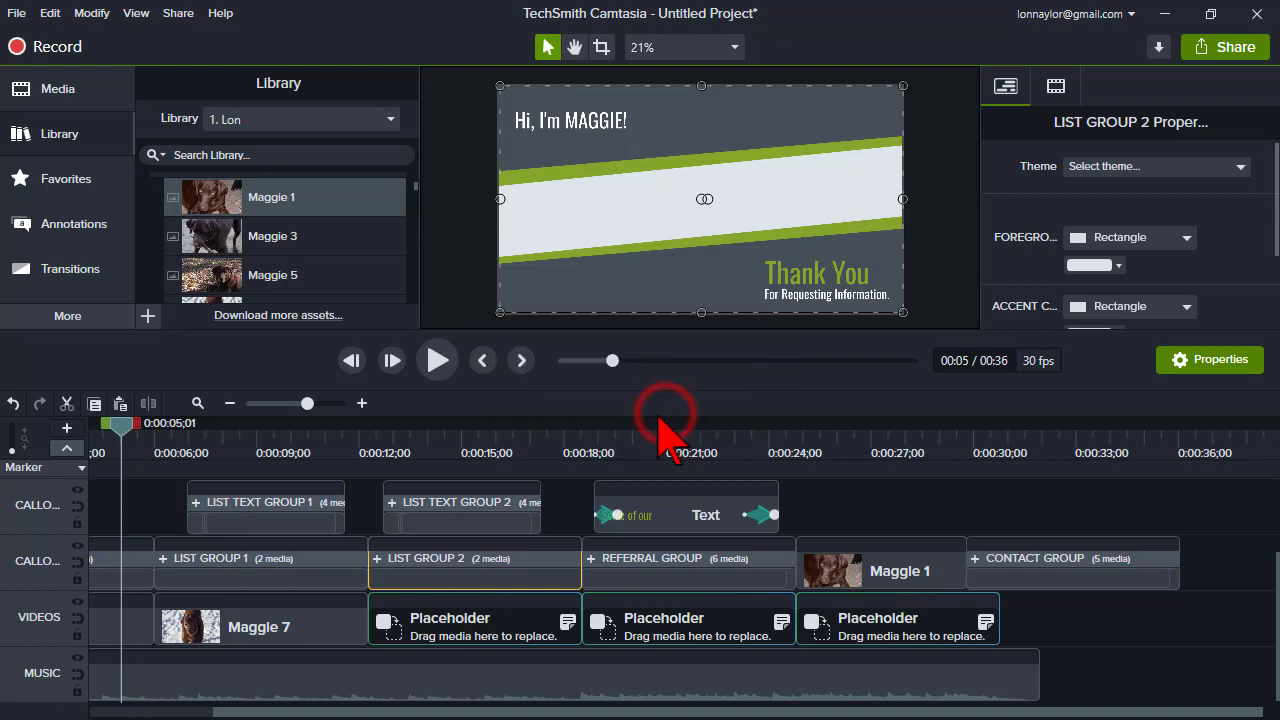
click(18, 14)
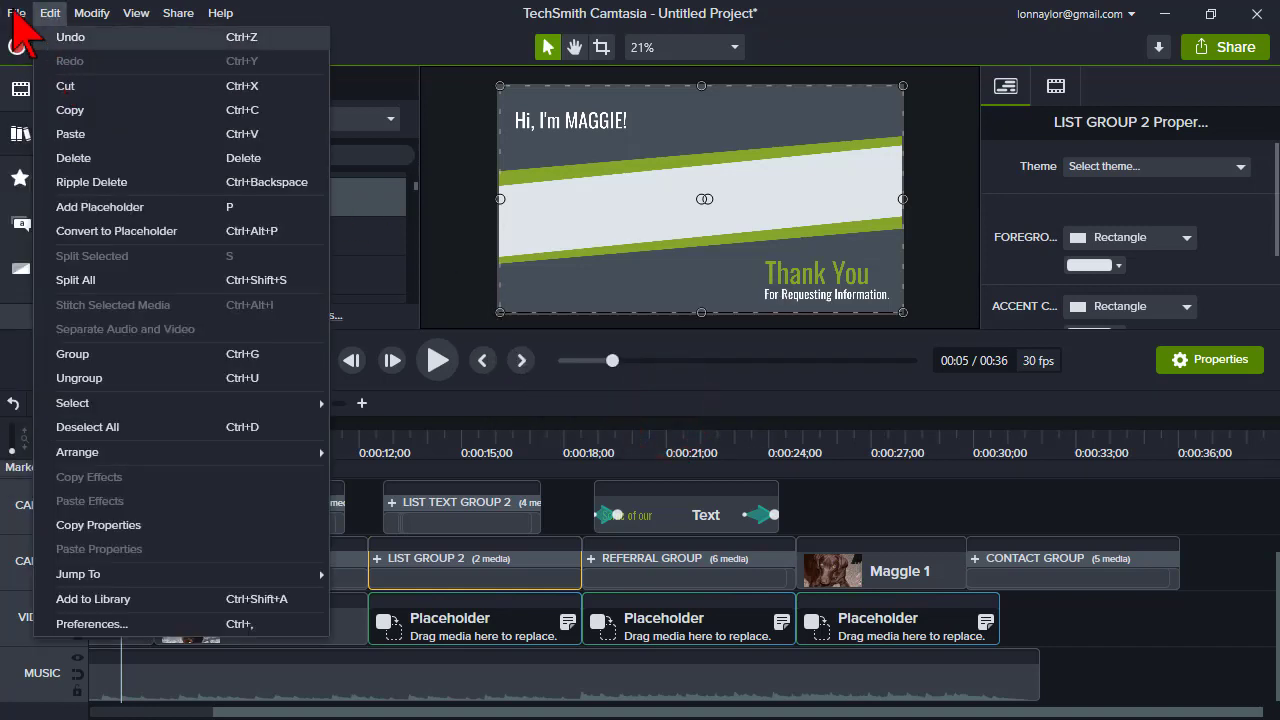
- Open the template chooser to review the newly saved template, then close it
click(40, 61)
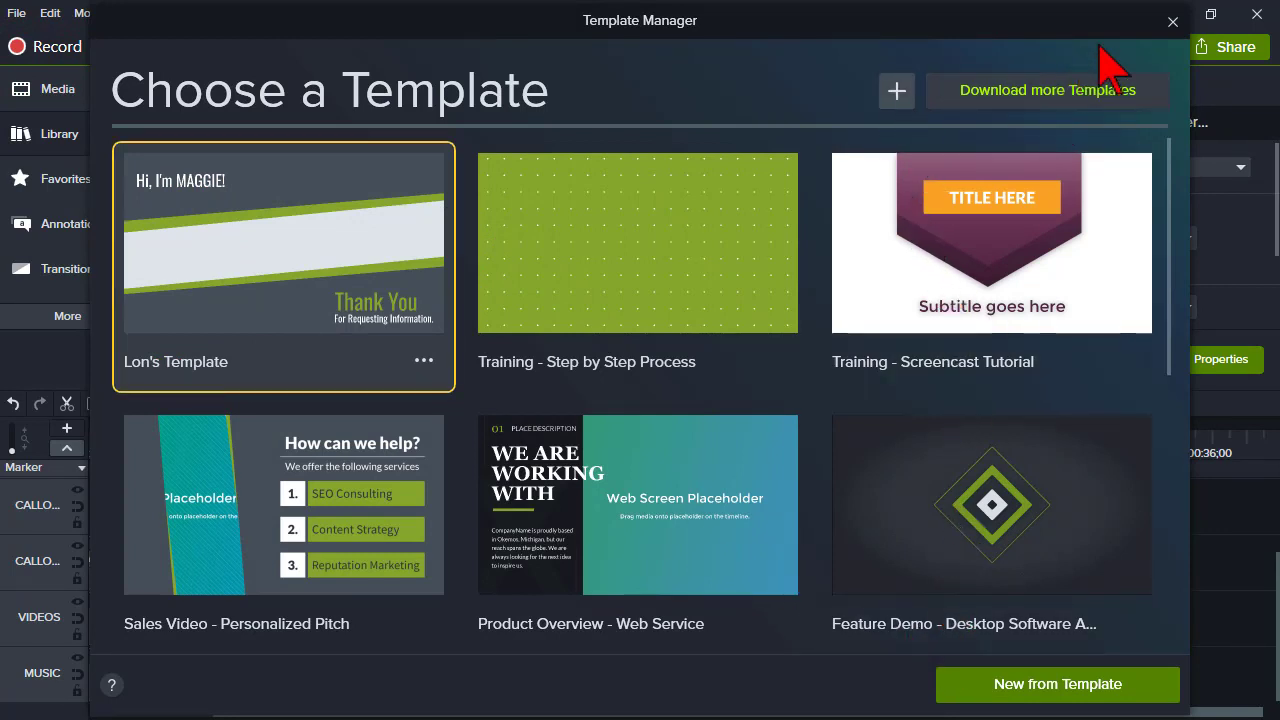
click(1172, 22)
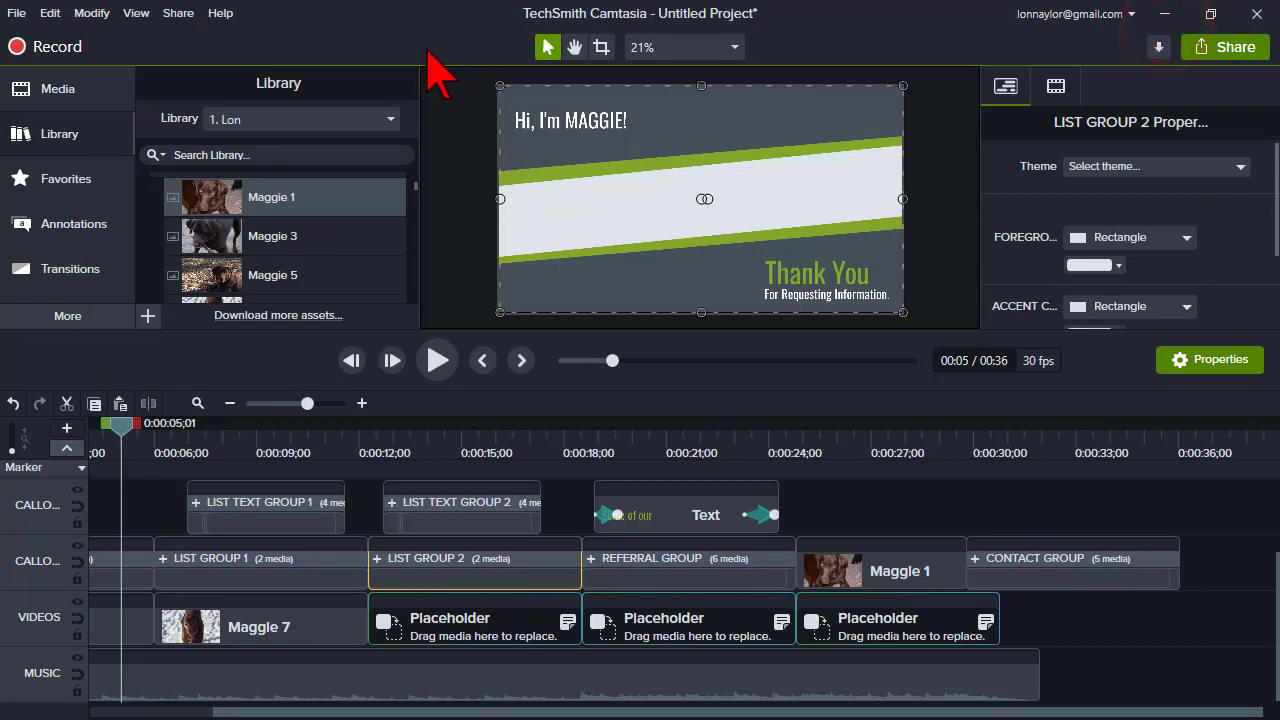
click(17, 14)
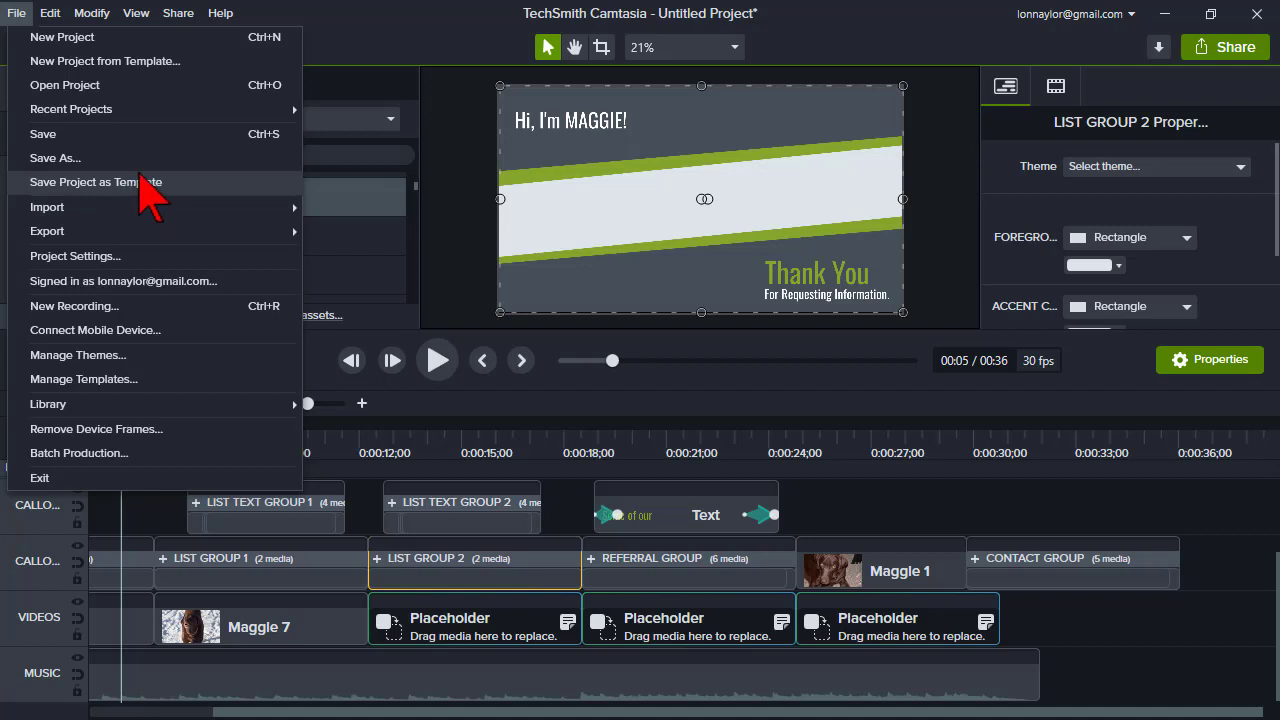
click(372, 8)
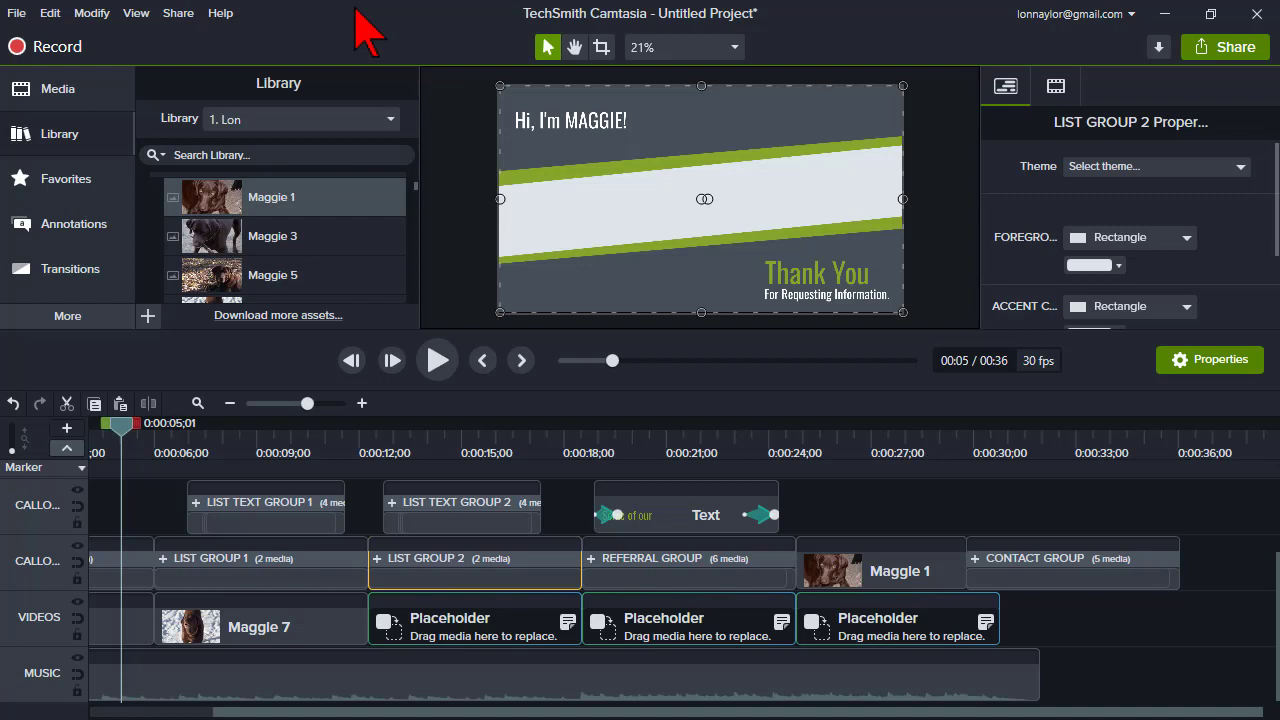
click(359, 445)
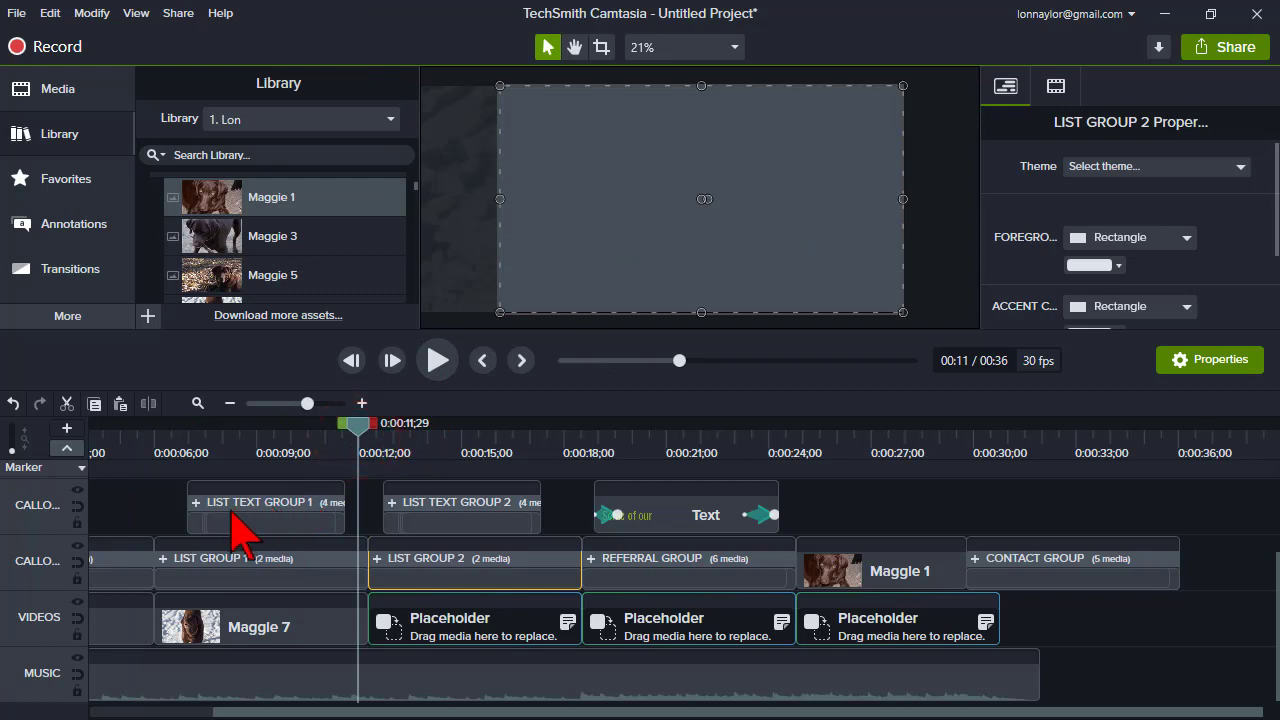
click(58, 91)
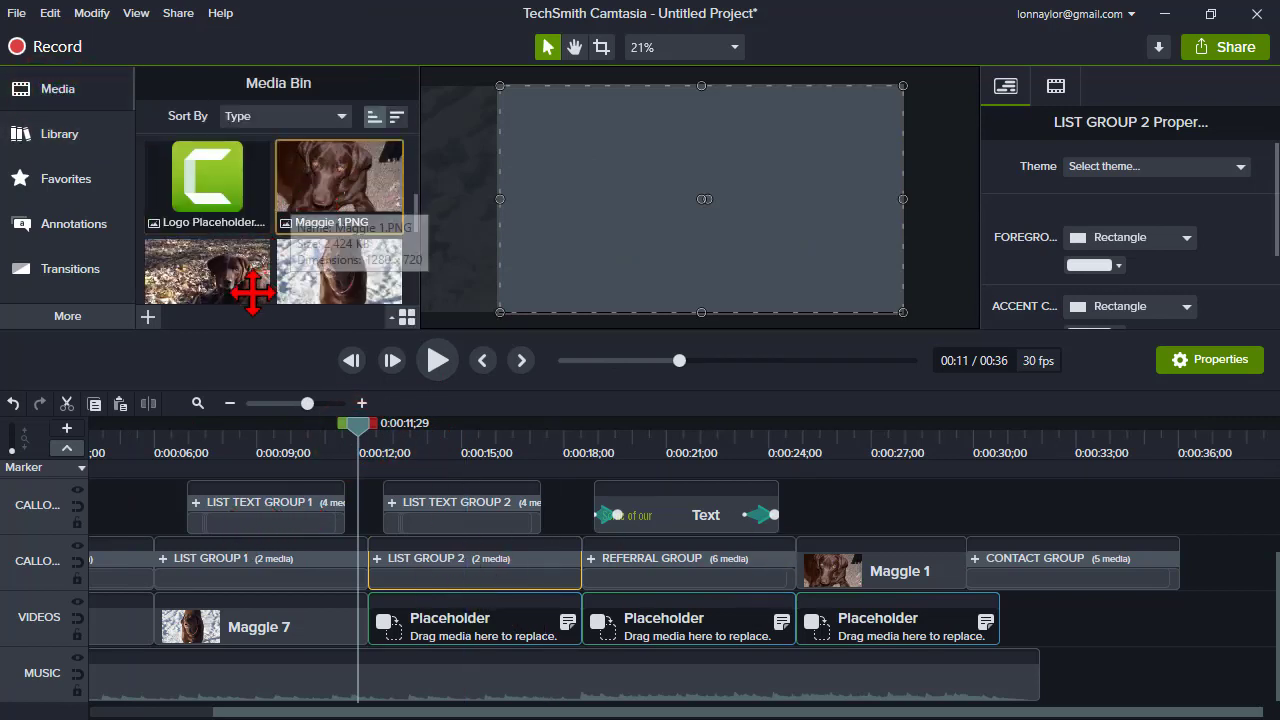
click(551, 440)
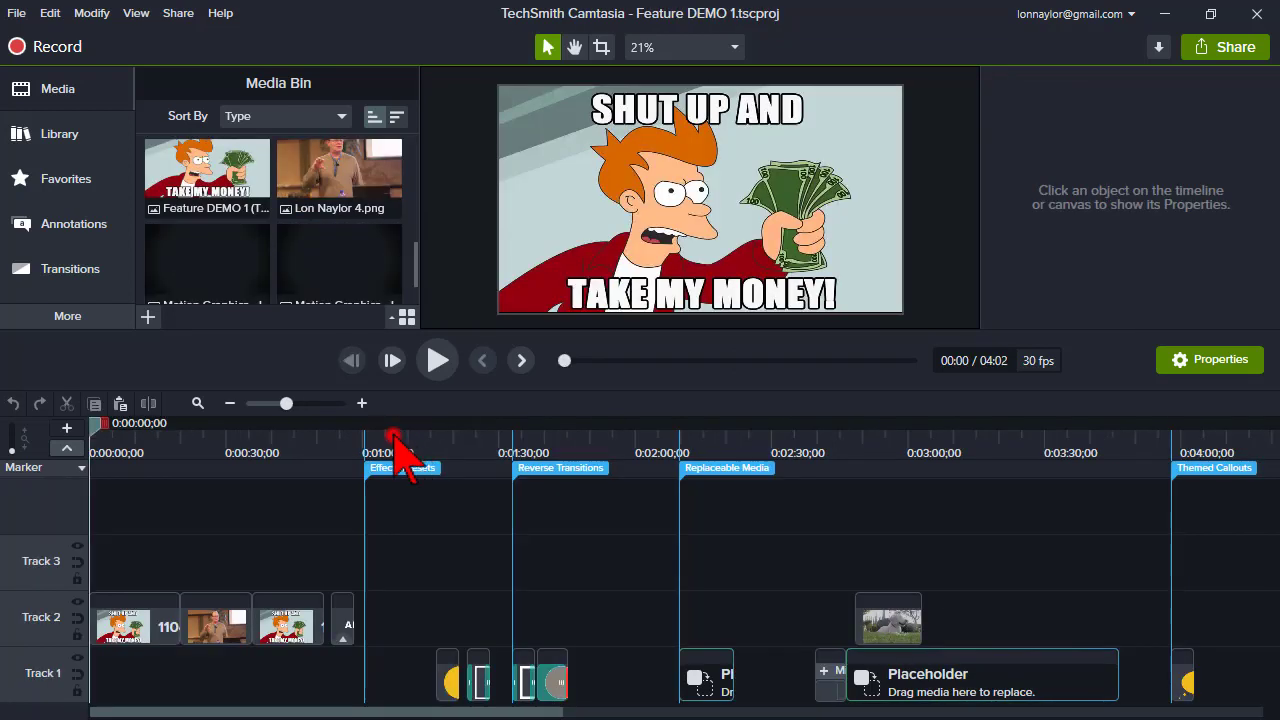
- Add a plain ABC text callout to Track 1 at the 1:00 mark
click(395, 440)
mouse_move(395, 428)
mouse_down()
mouse_move(431, 429)
mouse_move(394, 429)
mouse_move(366, 451)
mouse_up()
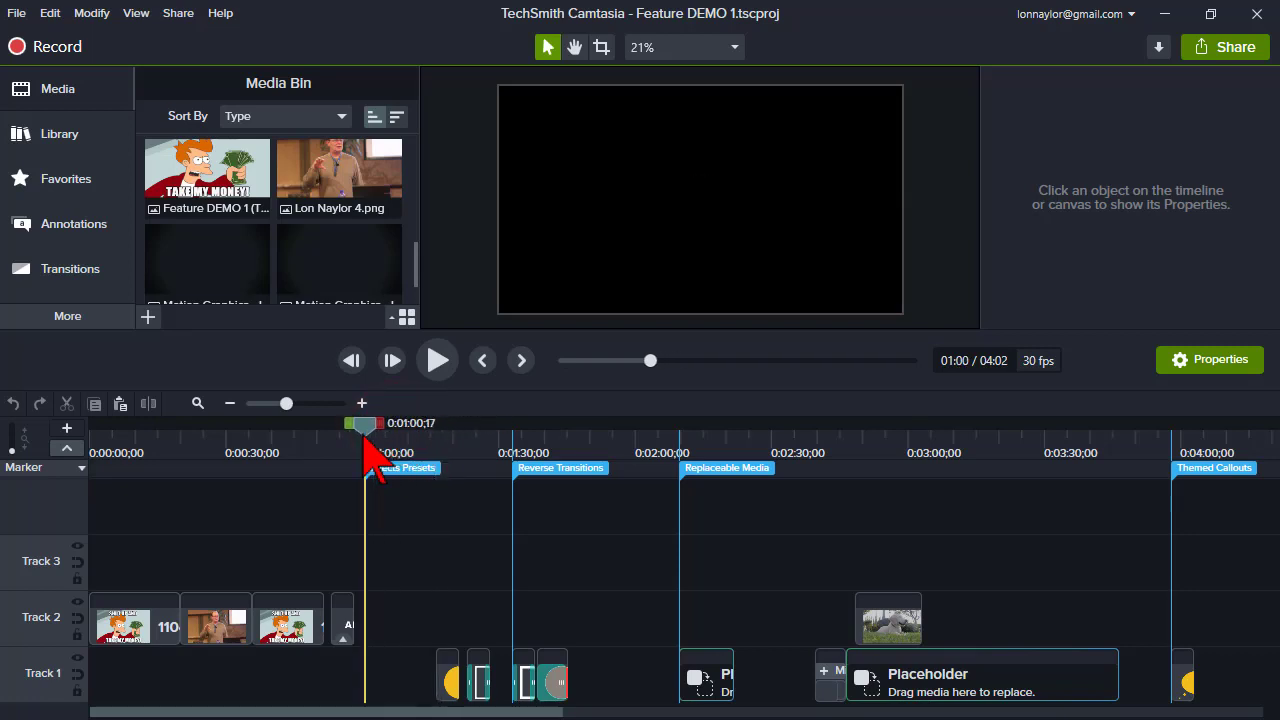
click(100, 143)
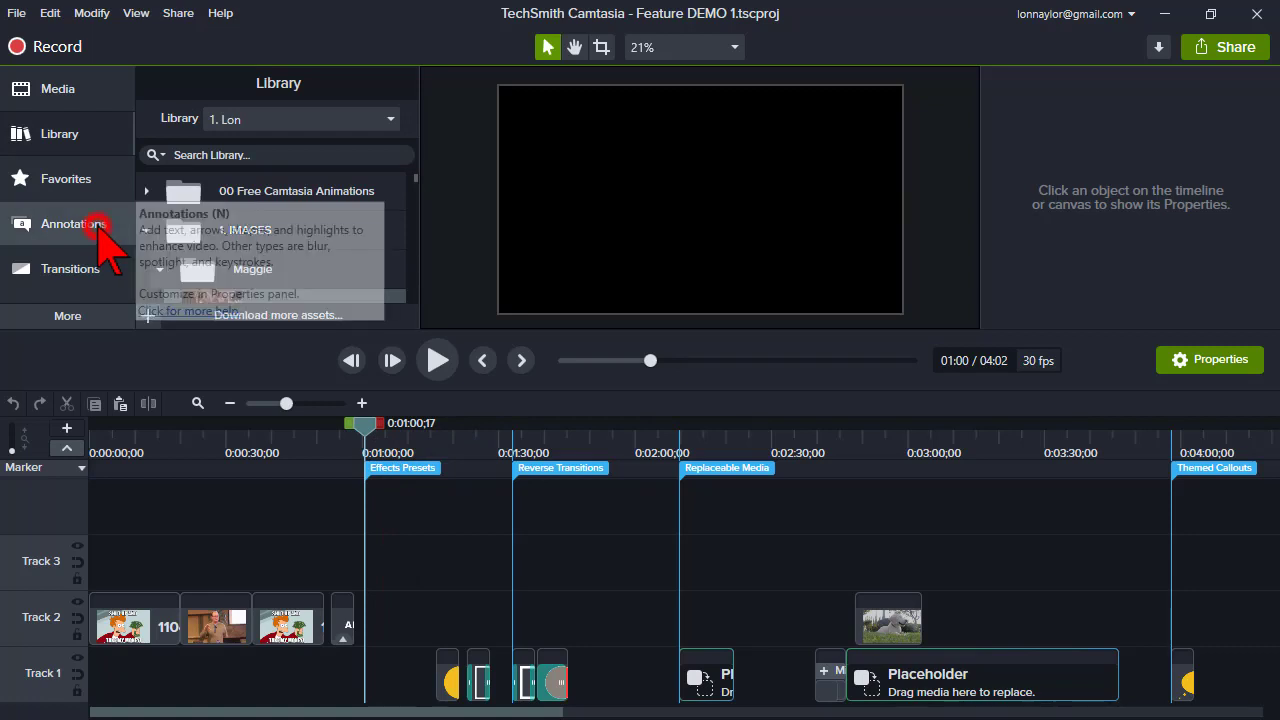
click(100, 226)
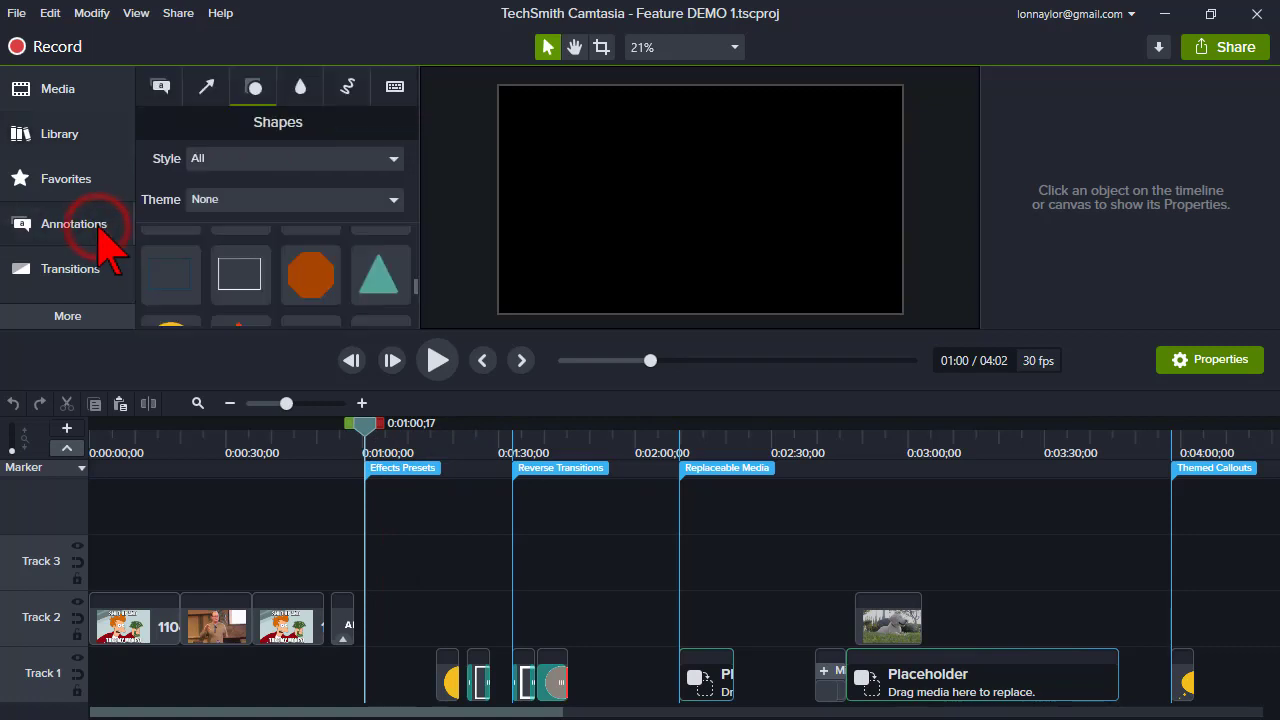
click(160, 86)
click(413, 238)
drag(413, 238, 386, 251)
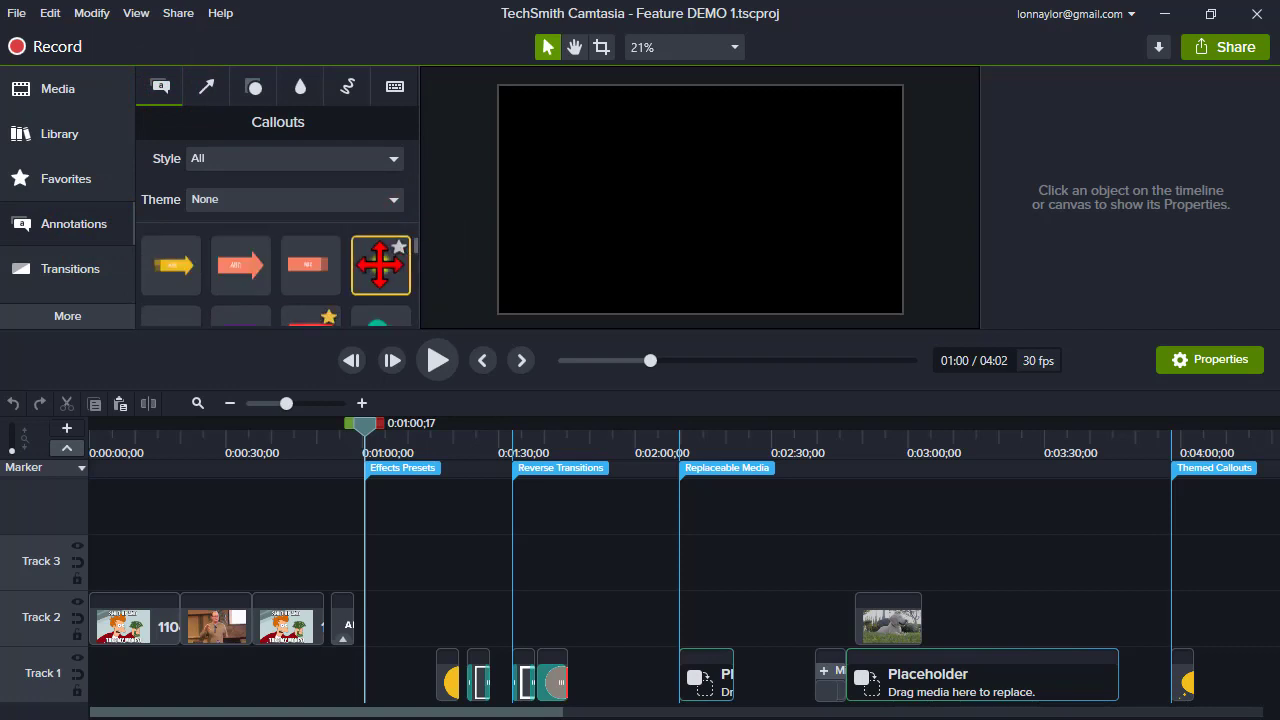
right_click(380, 265)
click(418, 283)
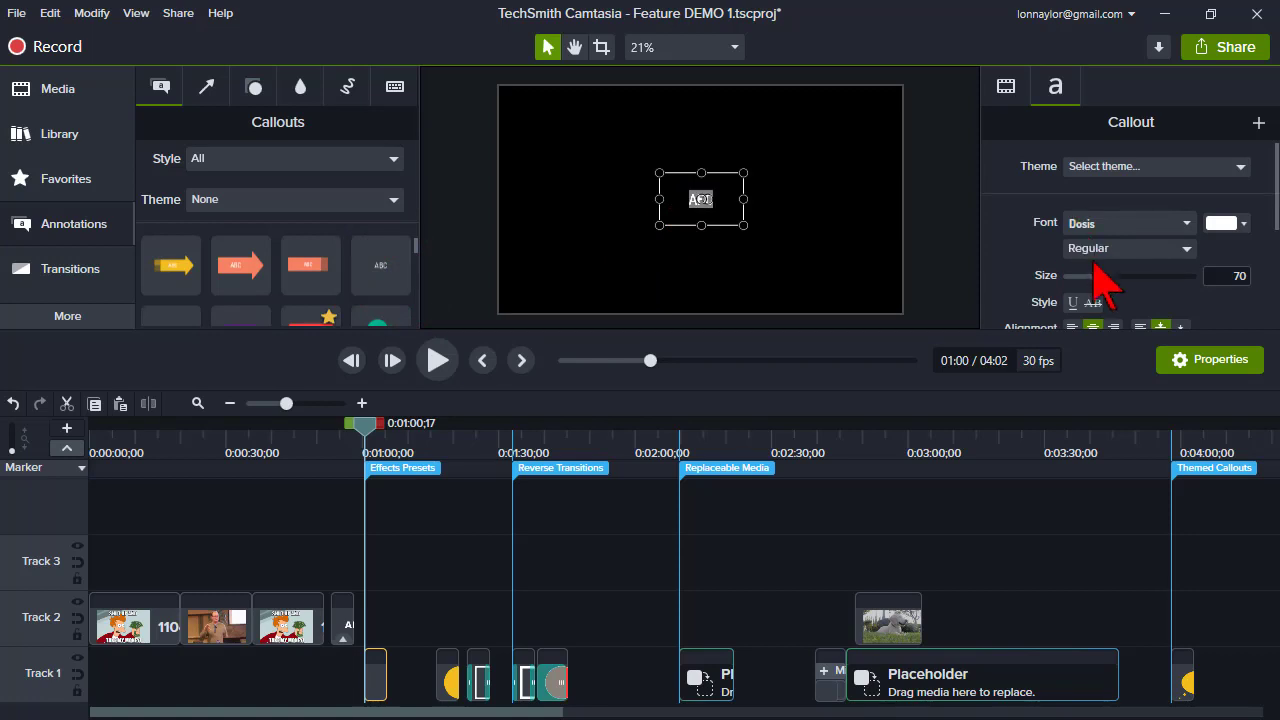
- Increase the ABC callout's font size to 251
drag(1098, 276, 1190, 280)
click(298, 405)
drag(300, 405, 309, 405)
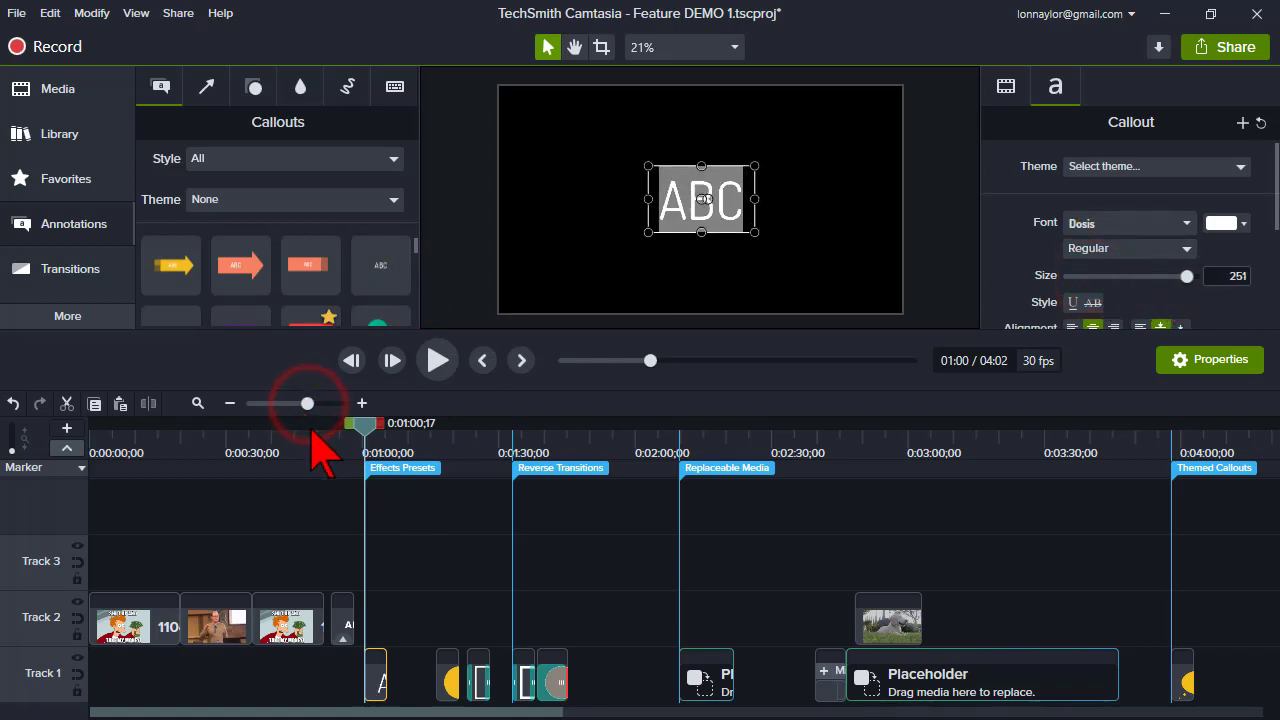
click(437, 548)
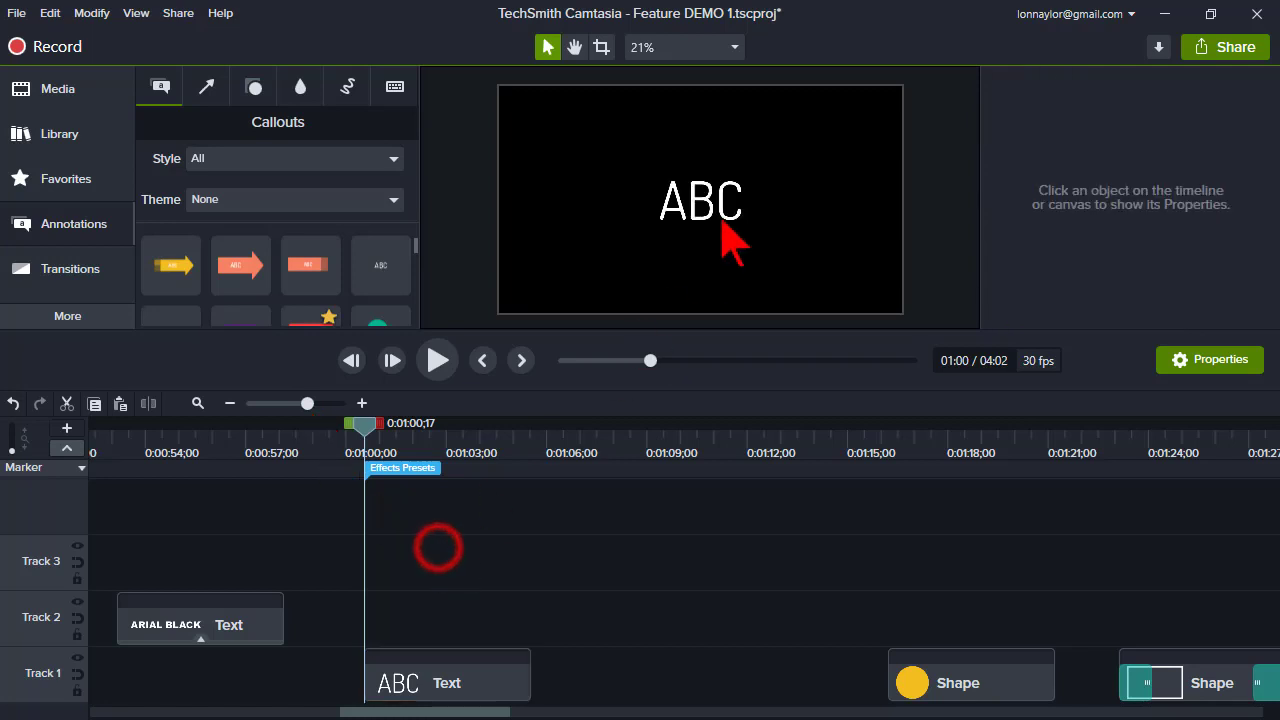
- Apply the Pulsating behavior to the ABC text callout on the timeline
click(67, 318)
click(207, 318)
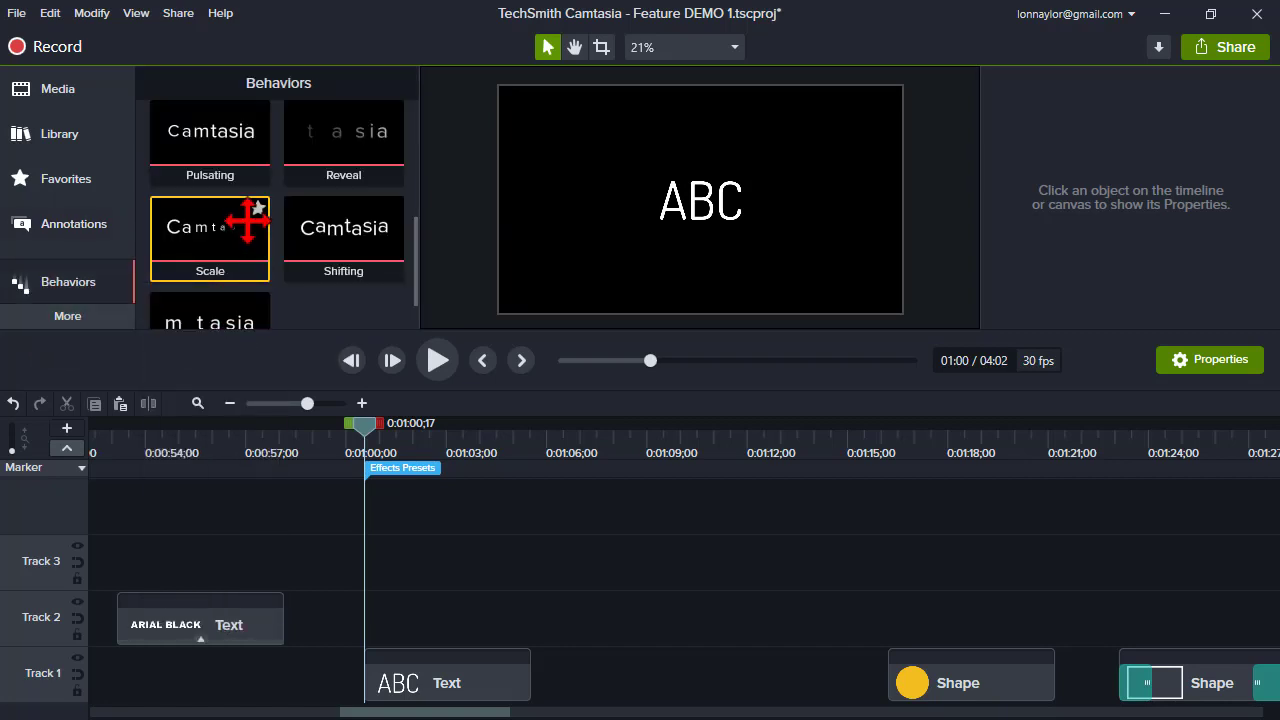
scroll(250, 214, up, 1)
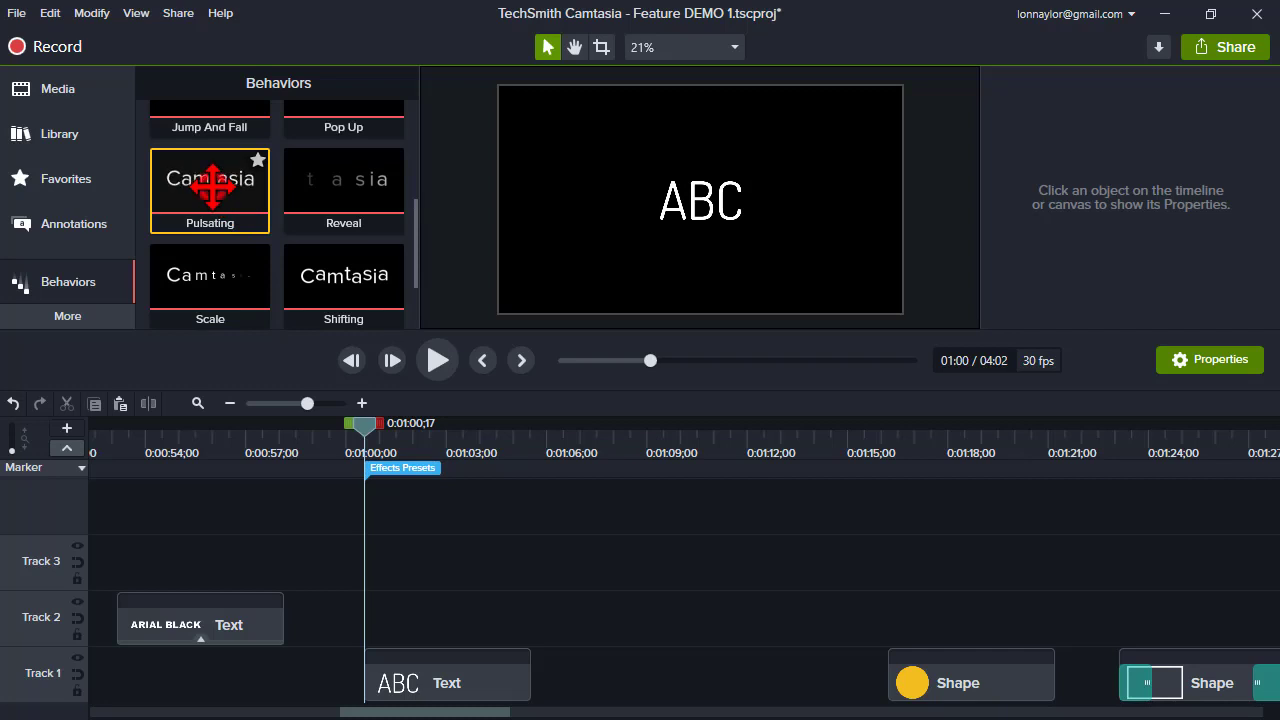
drag(210, 185, 430, 677)
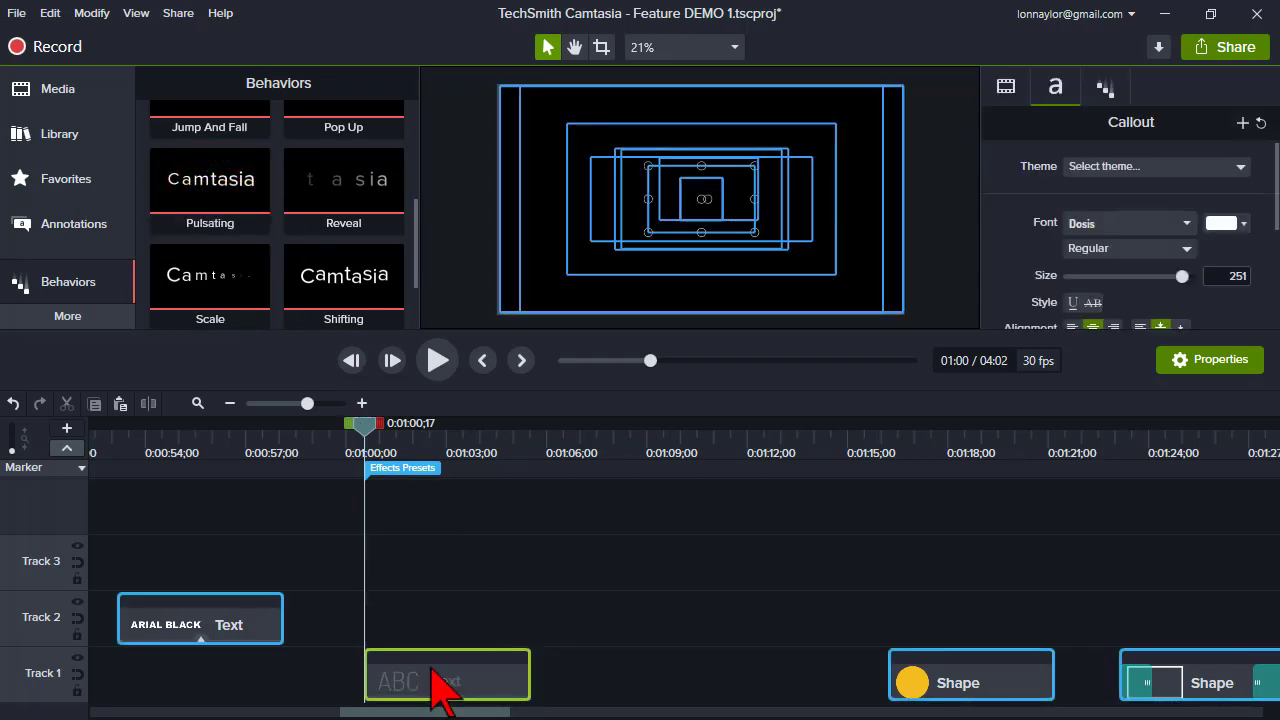
- Play back the callout from 1:00 to preview the Pulsating behavior
click(411, 436)
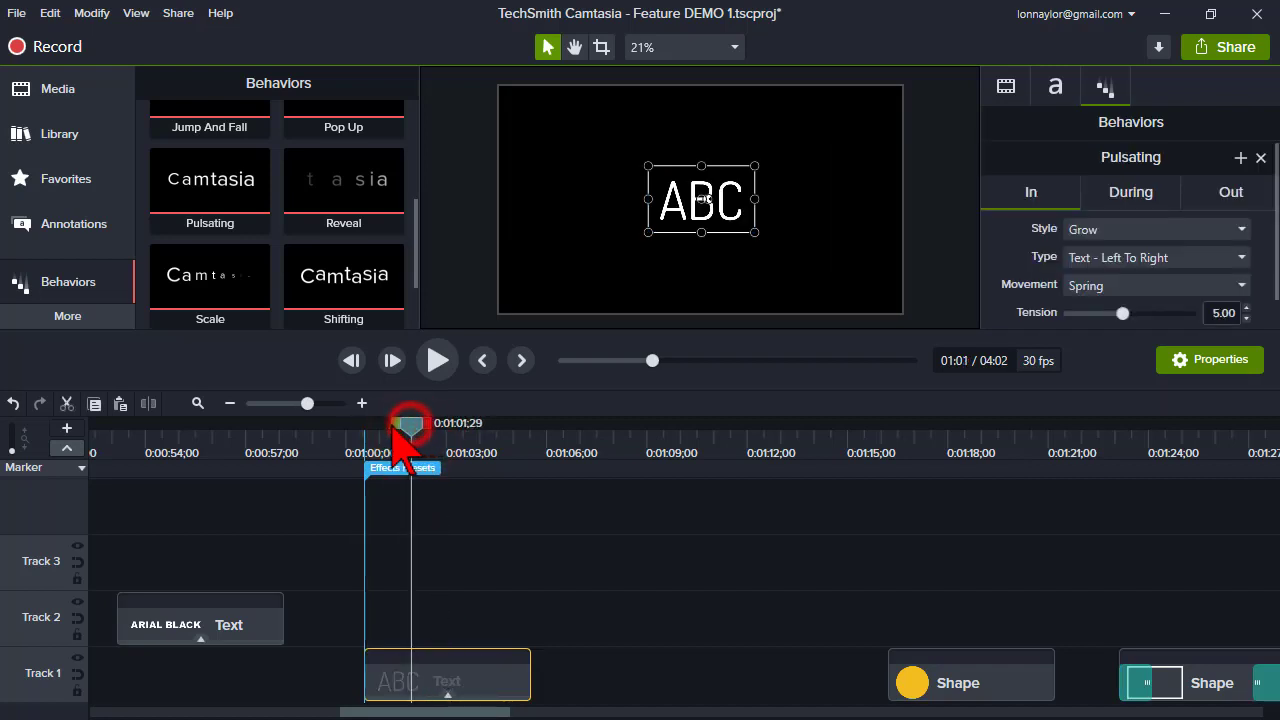
drag(392, 428, 367, 428)
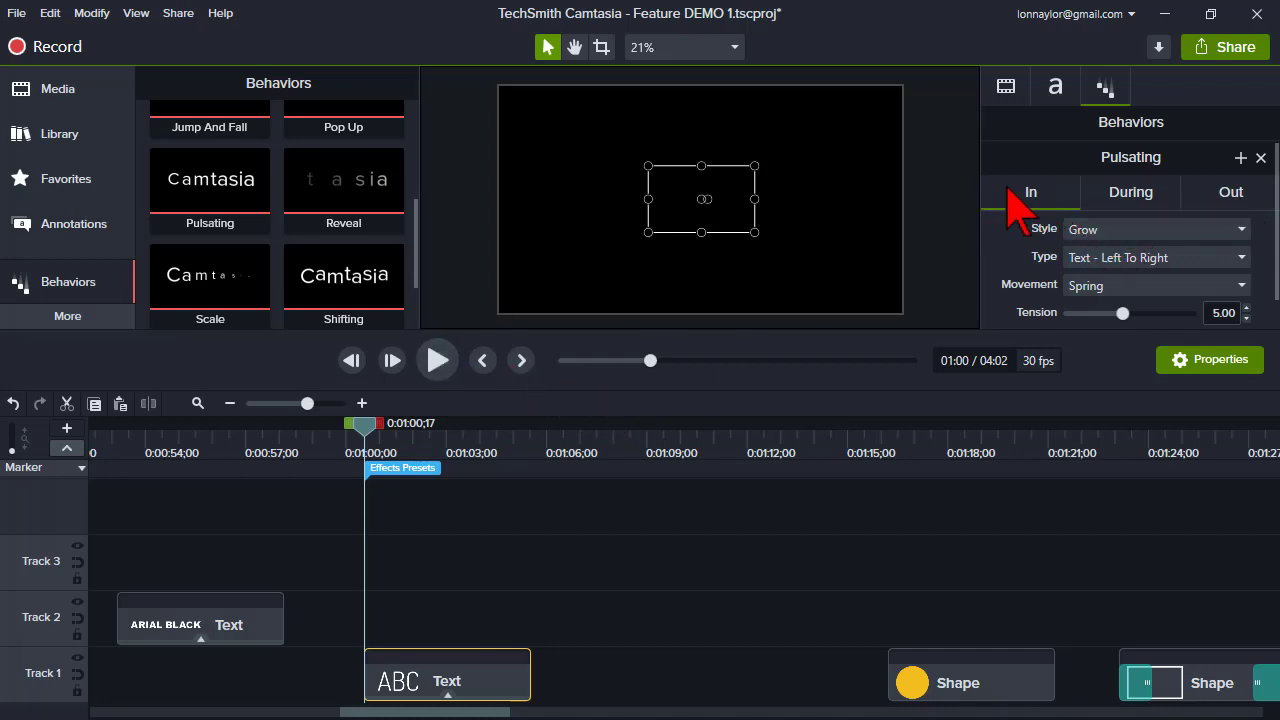
click(436, 358)
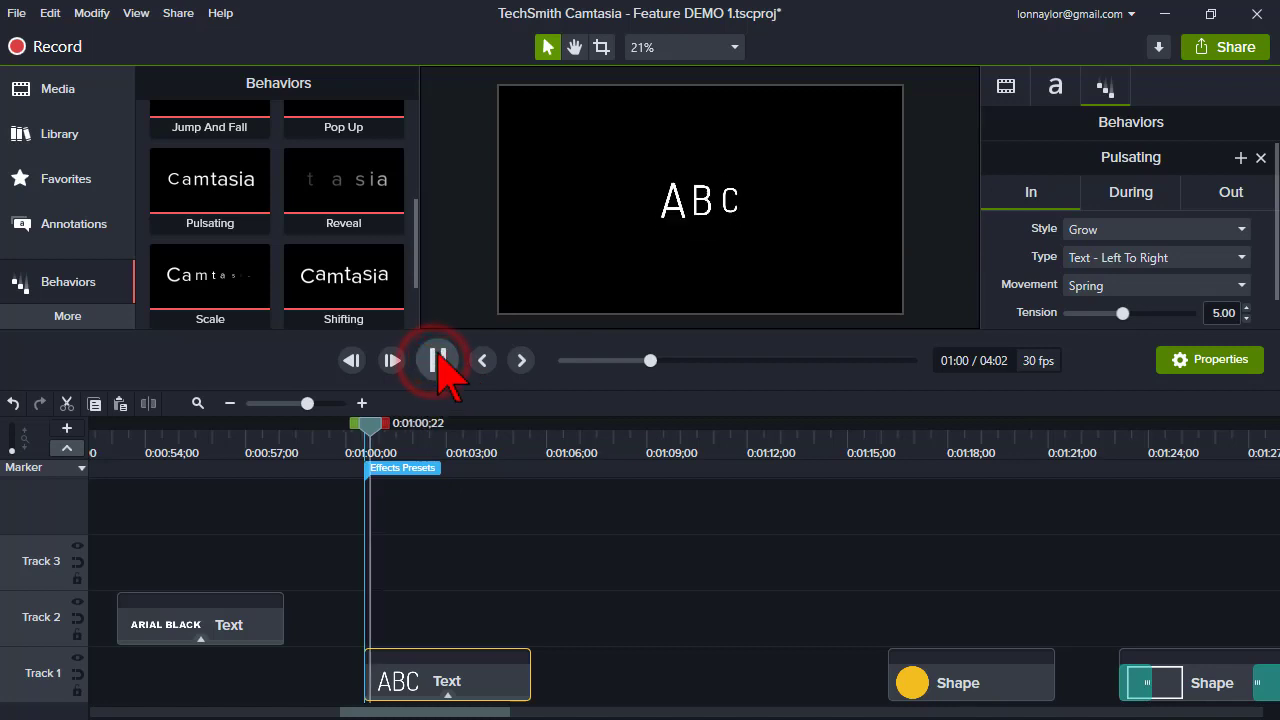
click(439, 354)
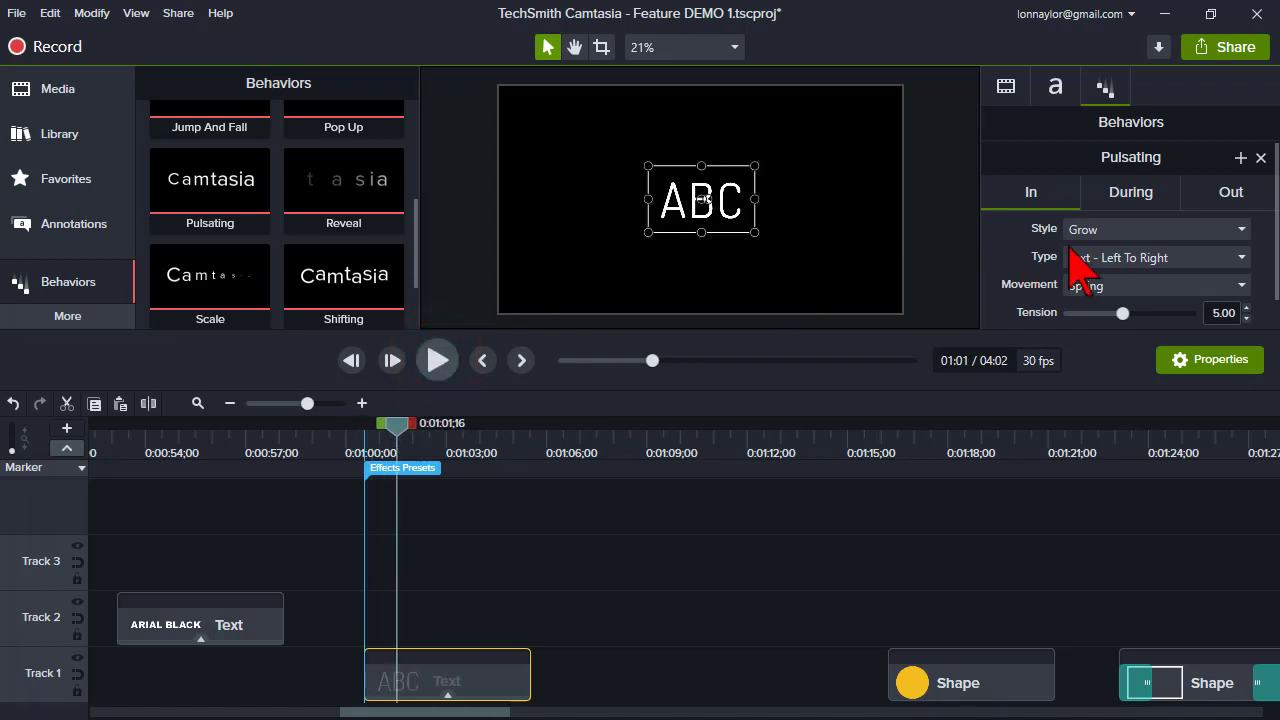
- Set the behavior's During style to None
click(1125, 195)
scroll(1135, 200, down, 1)
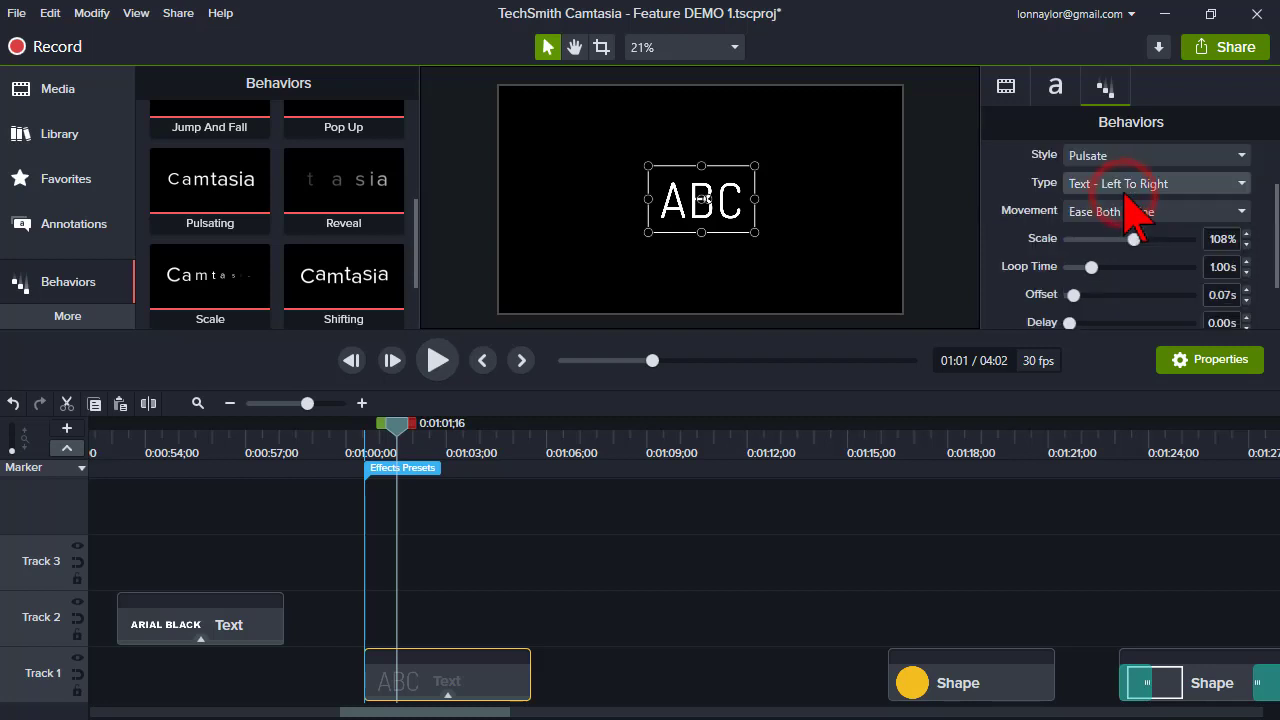
scroll(1140, 302, up, 1)
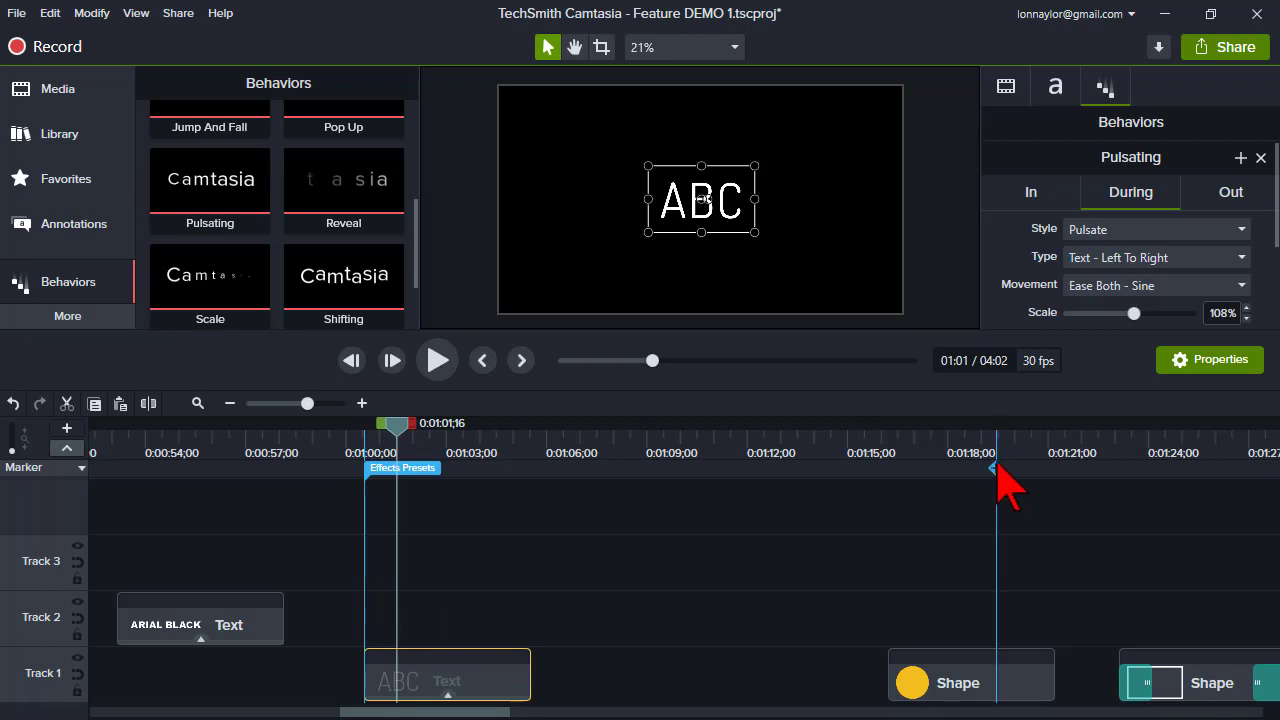
click(1113, 230)
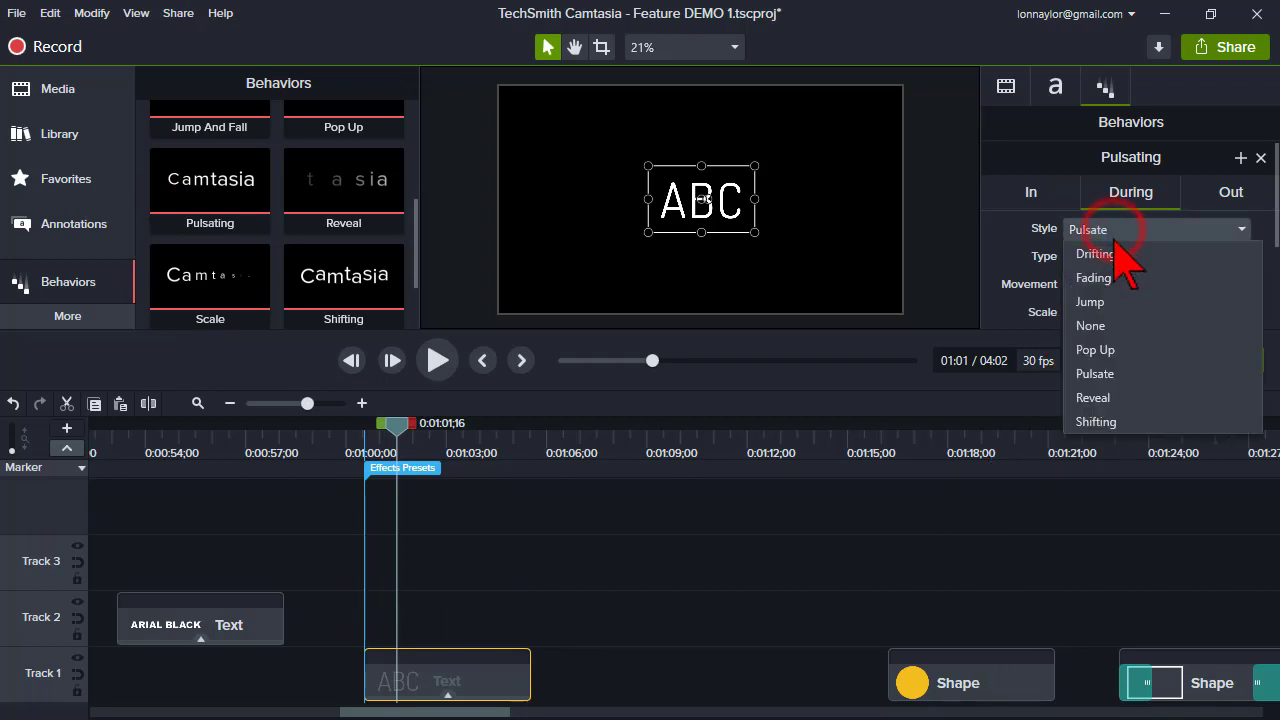
click(1106, 330)
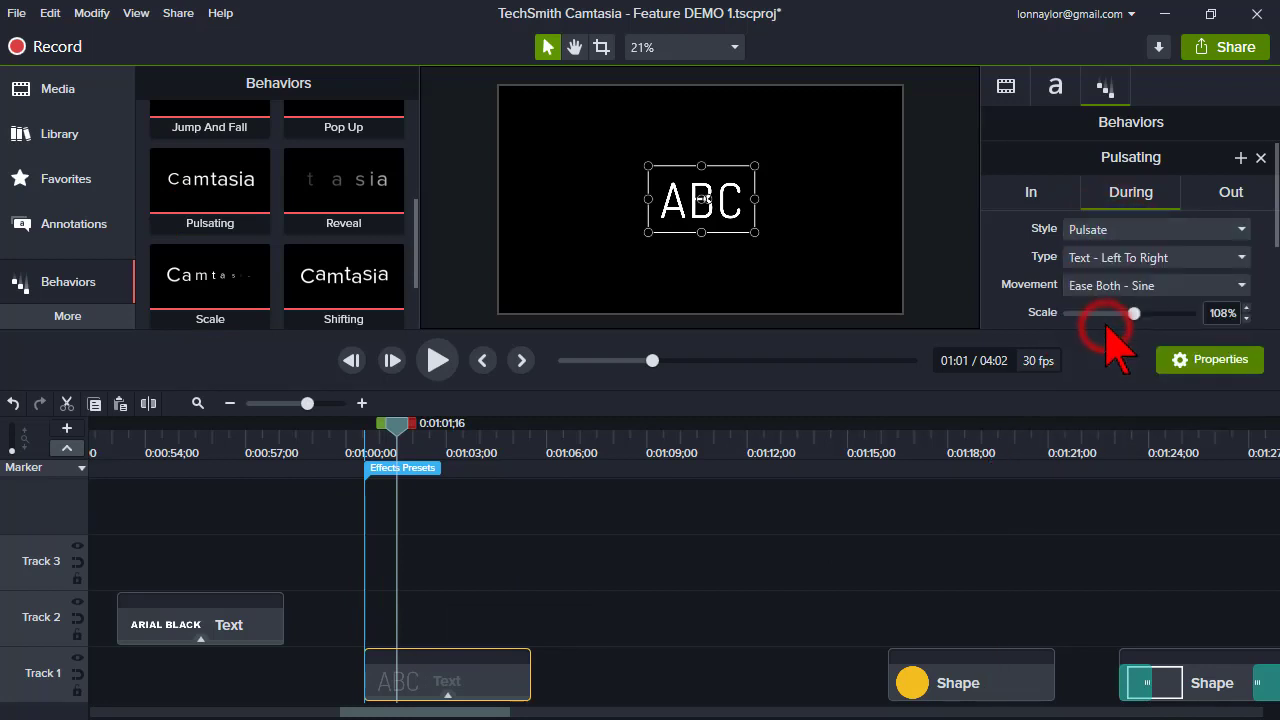
- Set the behavior's Out type to Object and scrub through the callout to preview it
click(1229, 193)
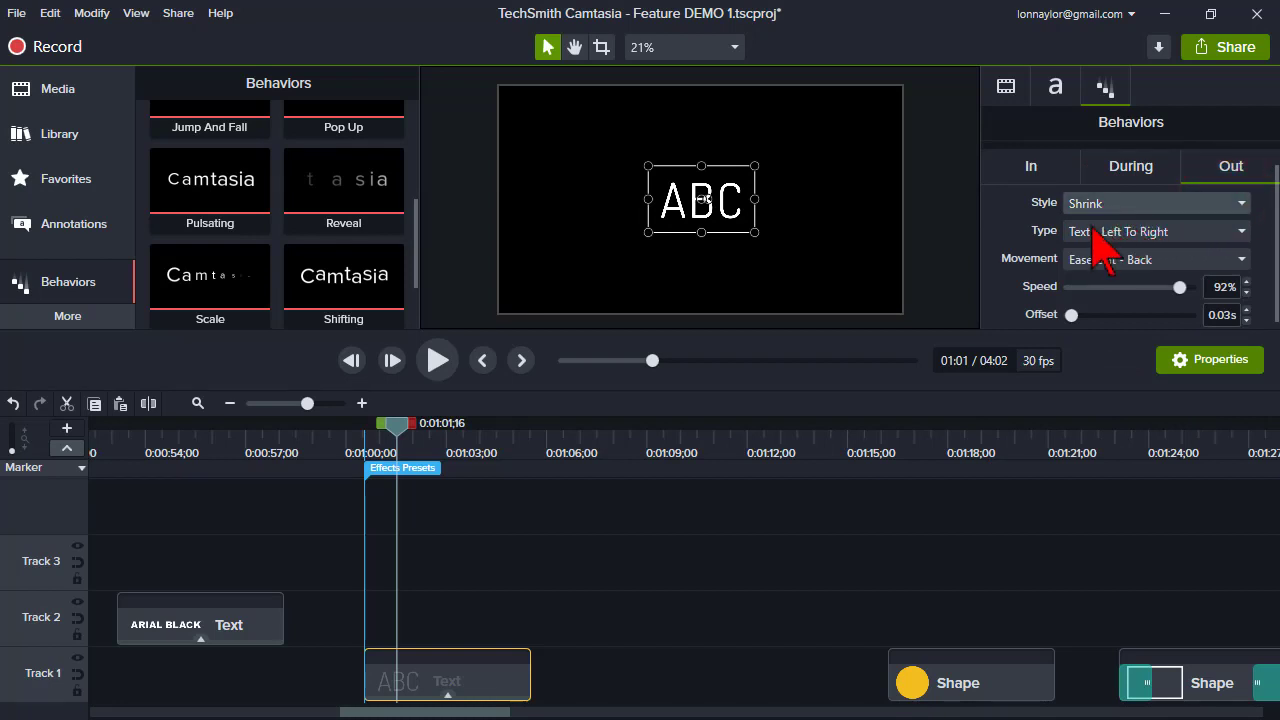
click(1090, 231)
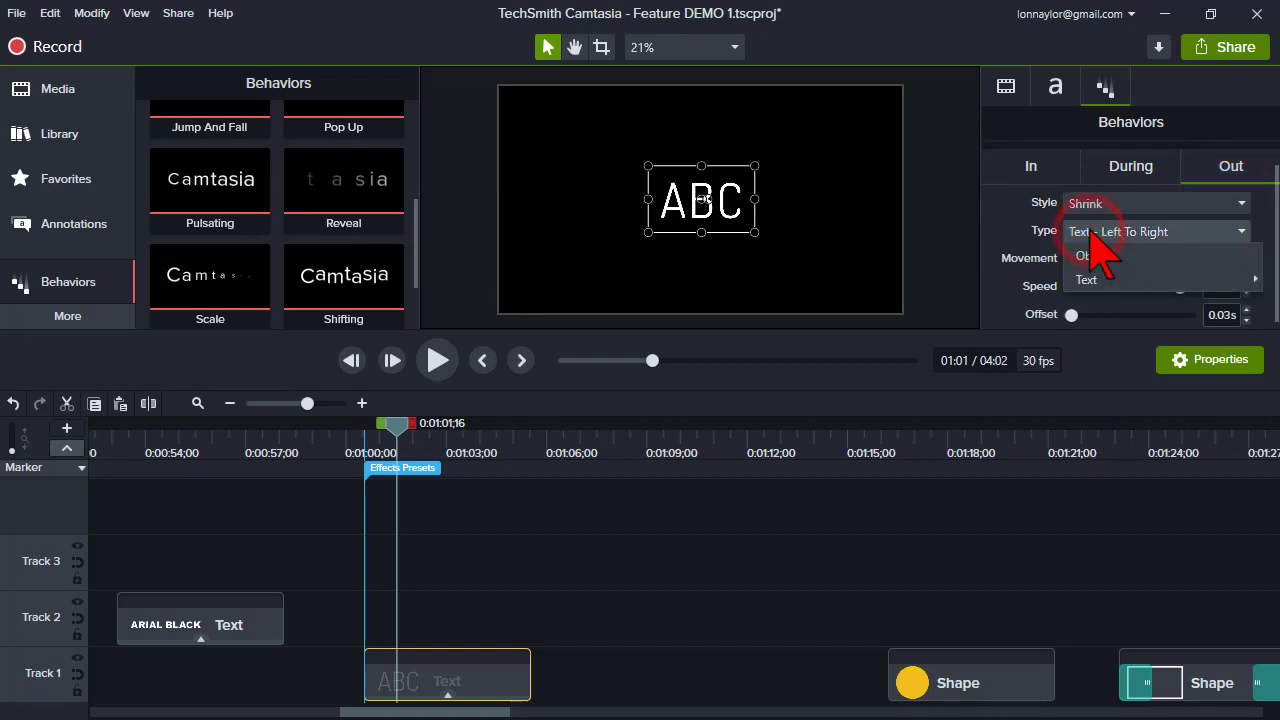
click(1132, 254)
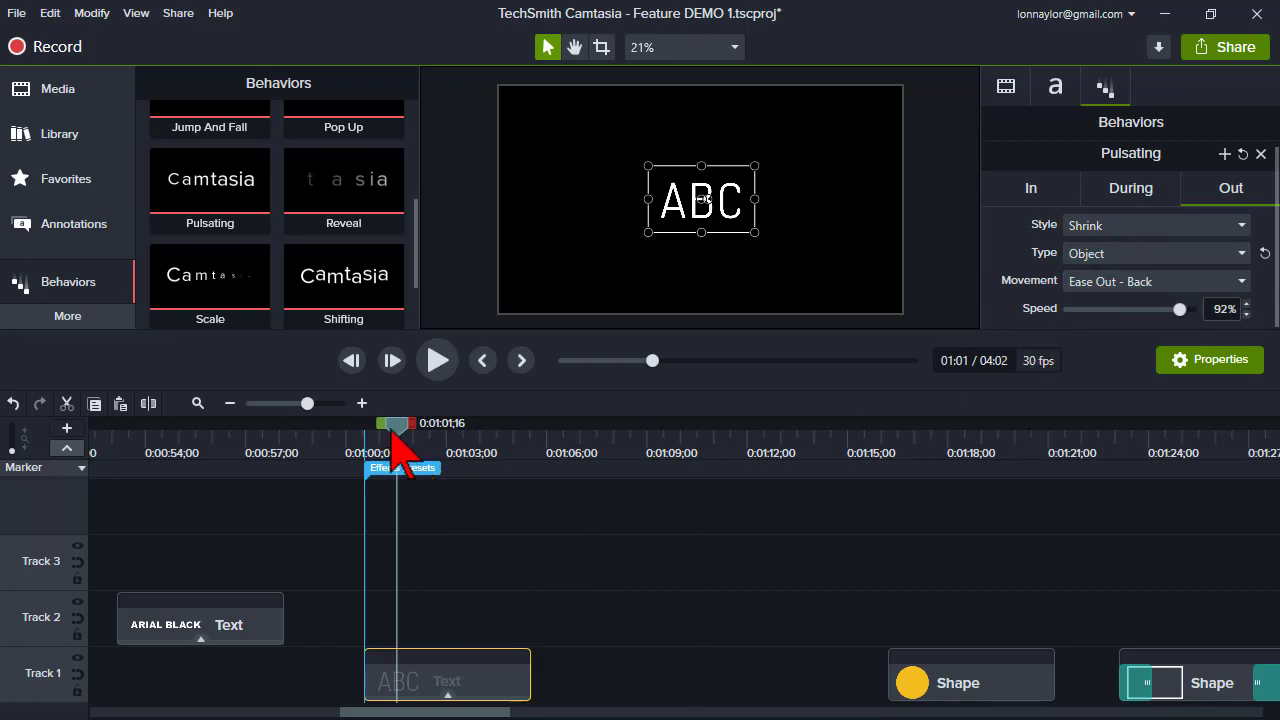
drag(395, 437, 489, 428)
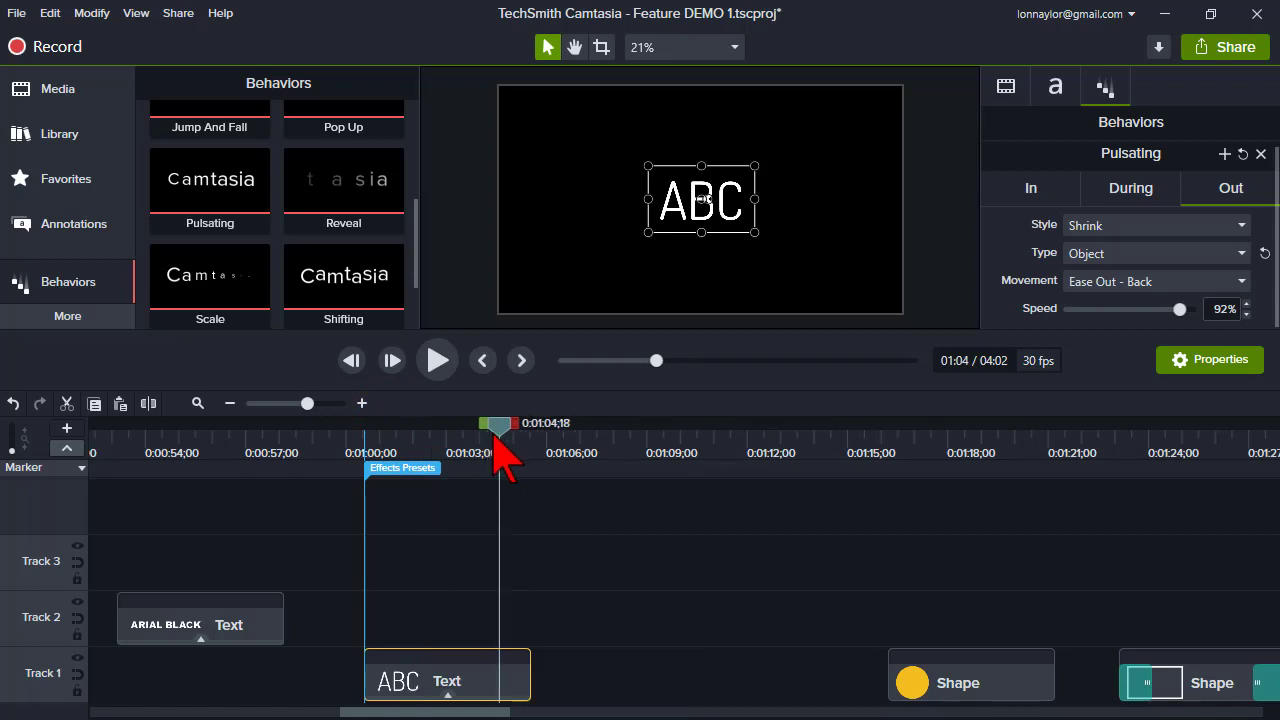
click(441, 436)
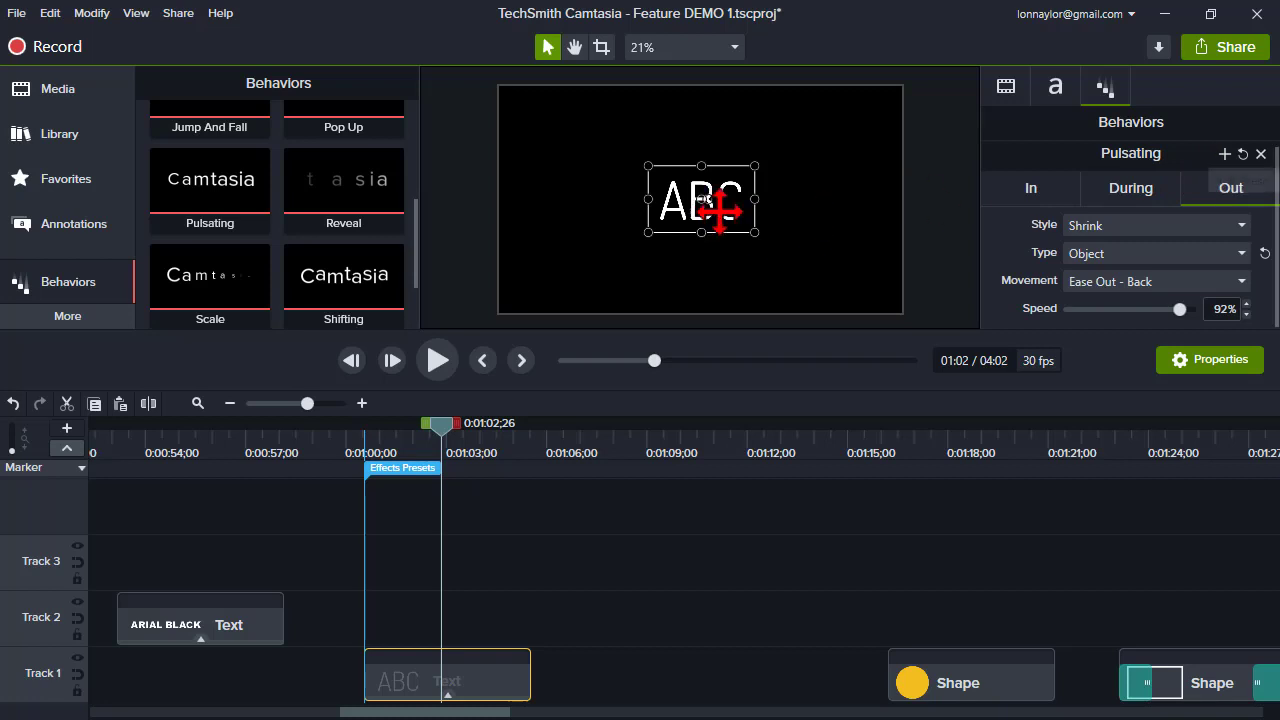
- Save the customized behavior as a new preset named Pulsating PLAIN
click(1225, 154)
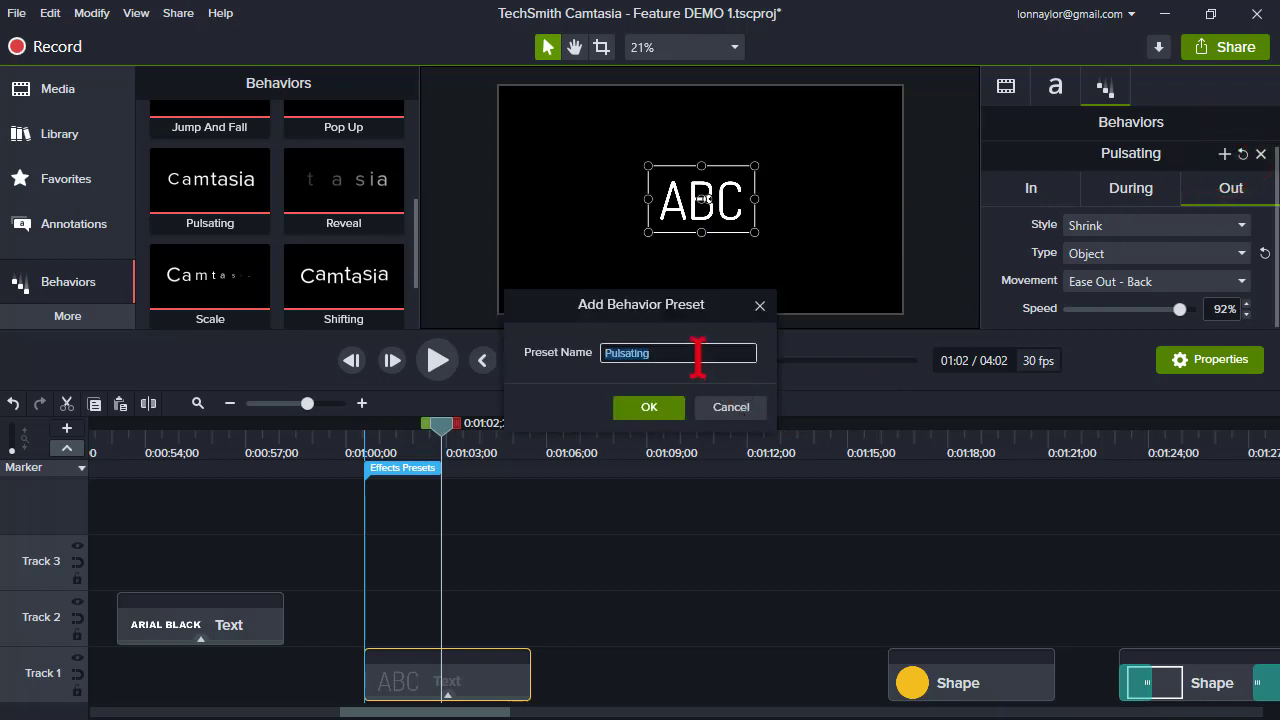
click(698, 355)
text(PLAIN)
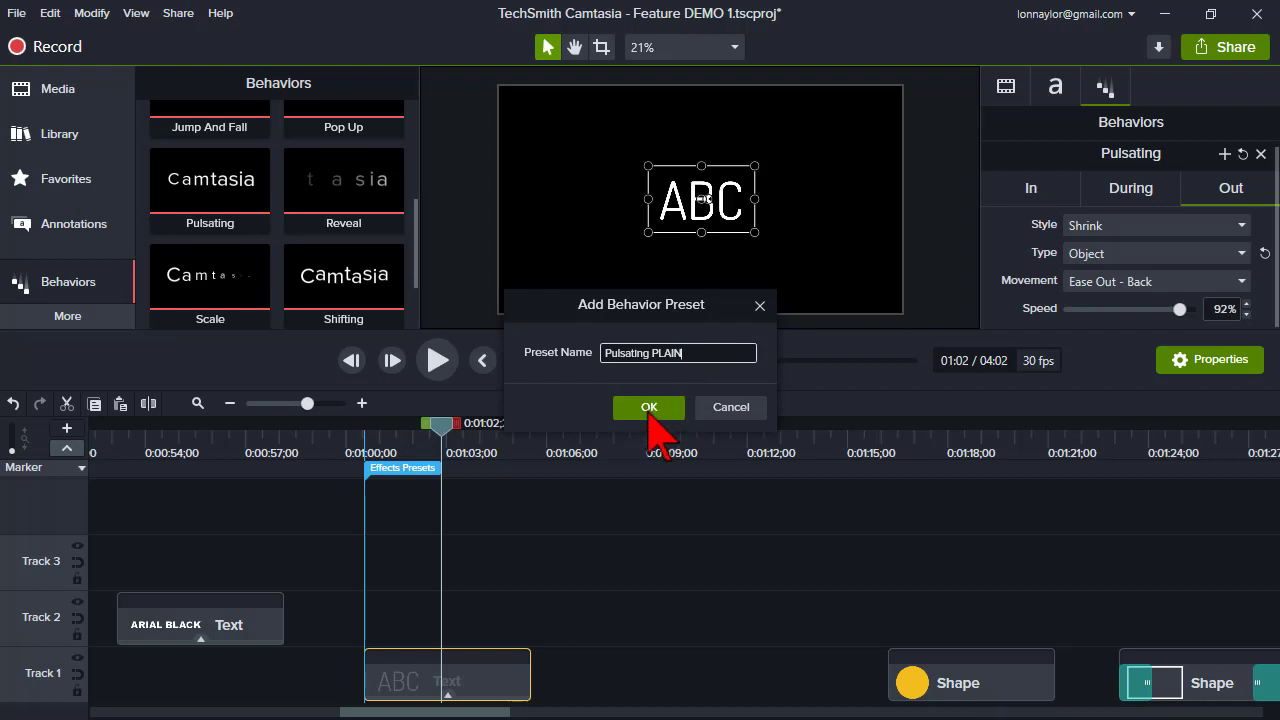
click(649, 407)
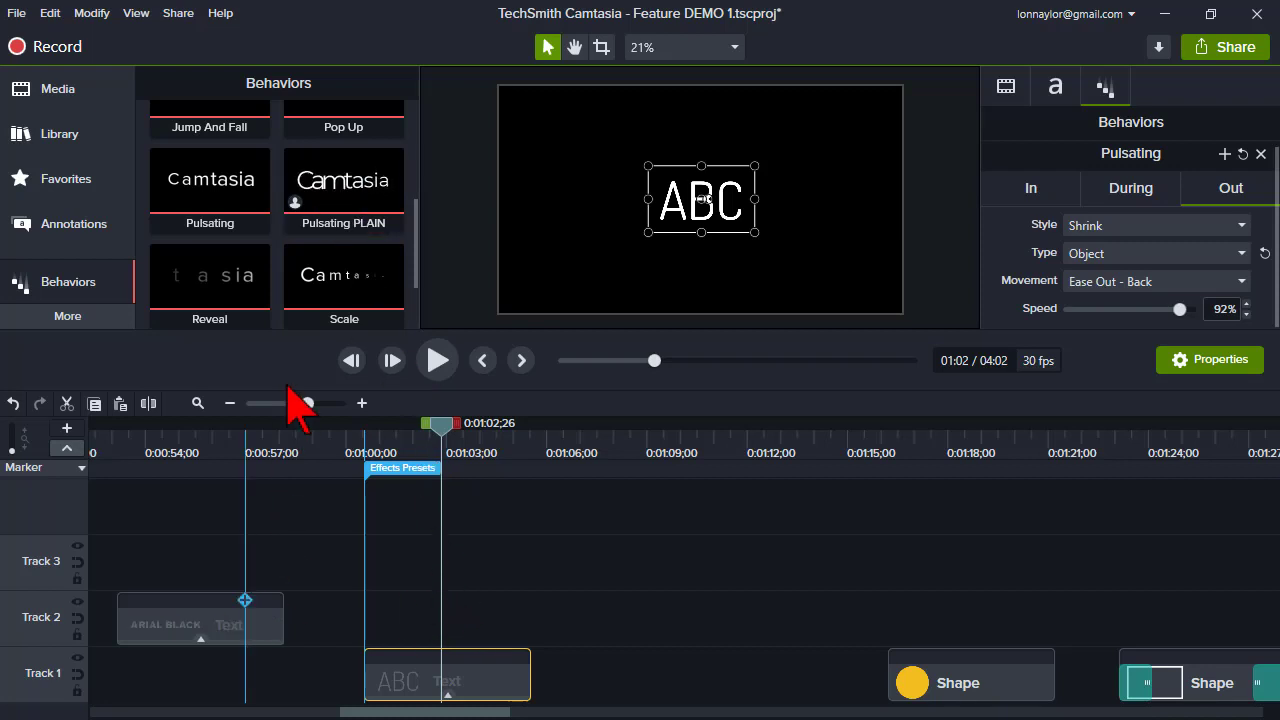
- Apply the Pulsating PLAIN preset to the ARIAL BLACK text callout on Track 2
drag(310, 204, 242, 630)
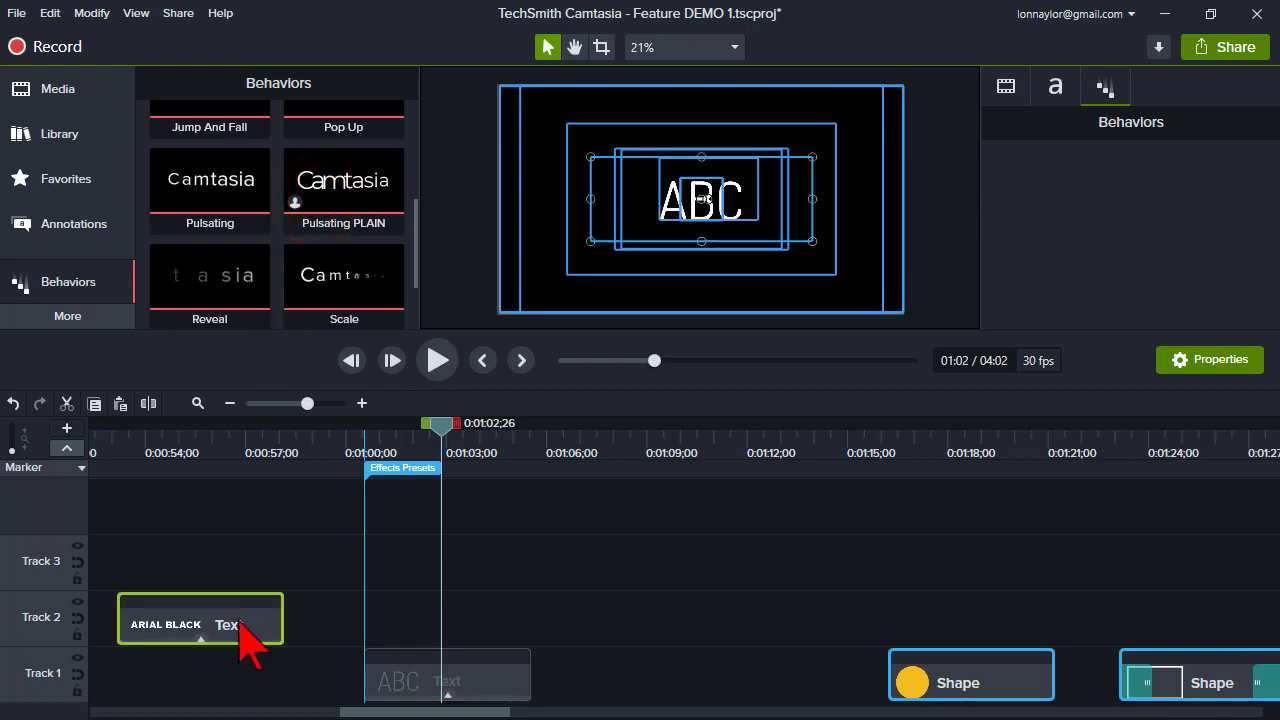
click(207, 443)
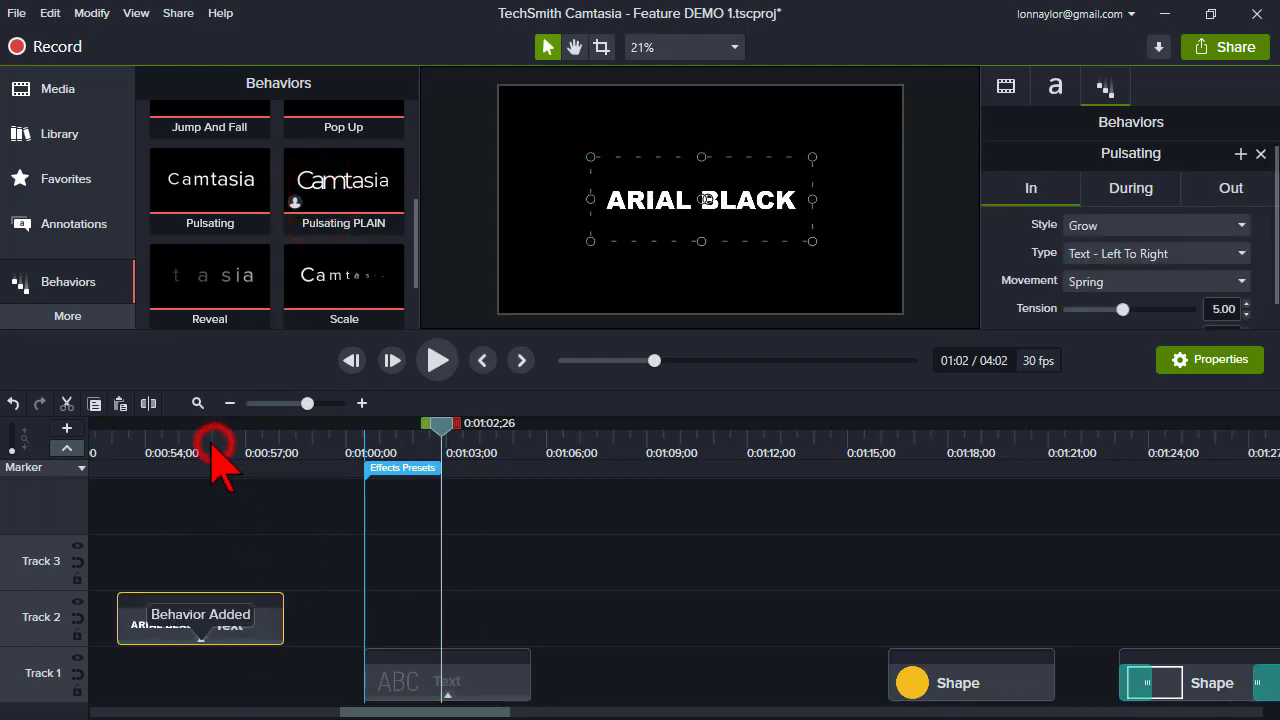
- Review the applied behavior's During, Out and In settings
click(1131, 195)
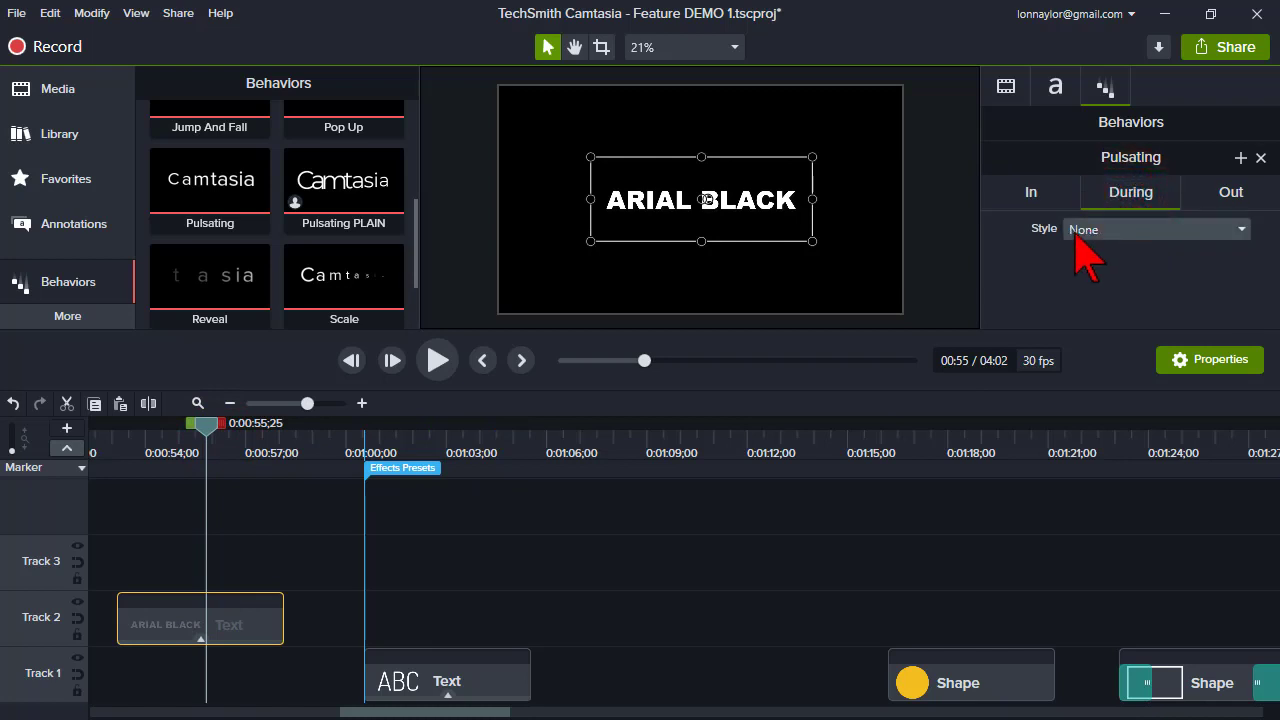
click(1222, 190)
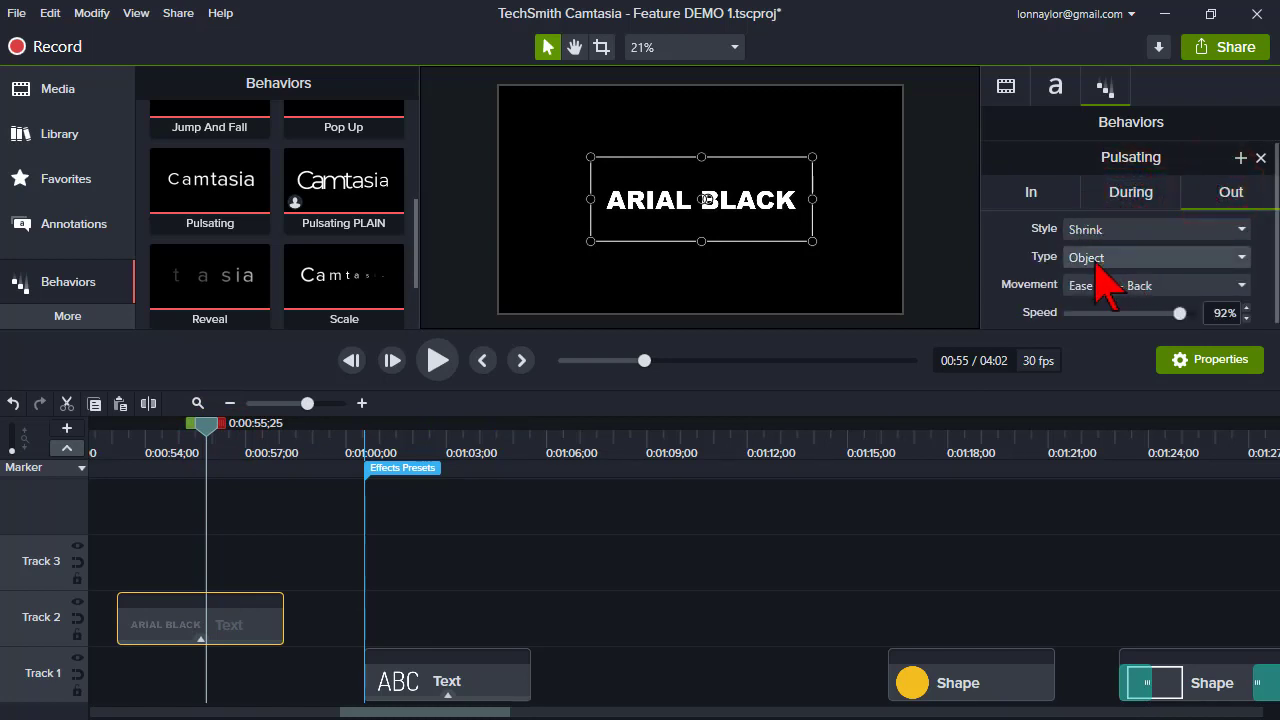
click(1034, 192)
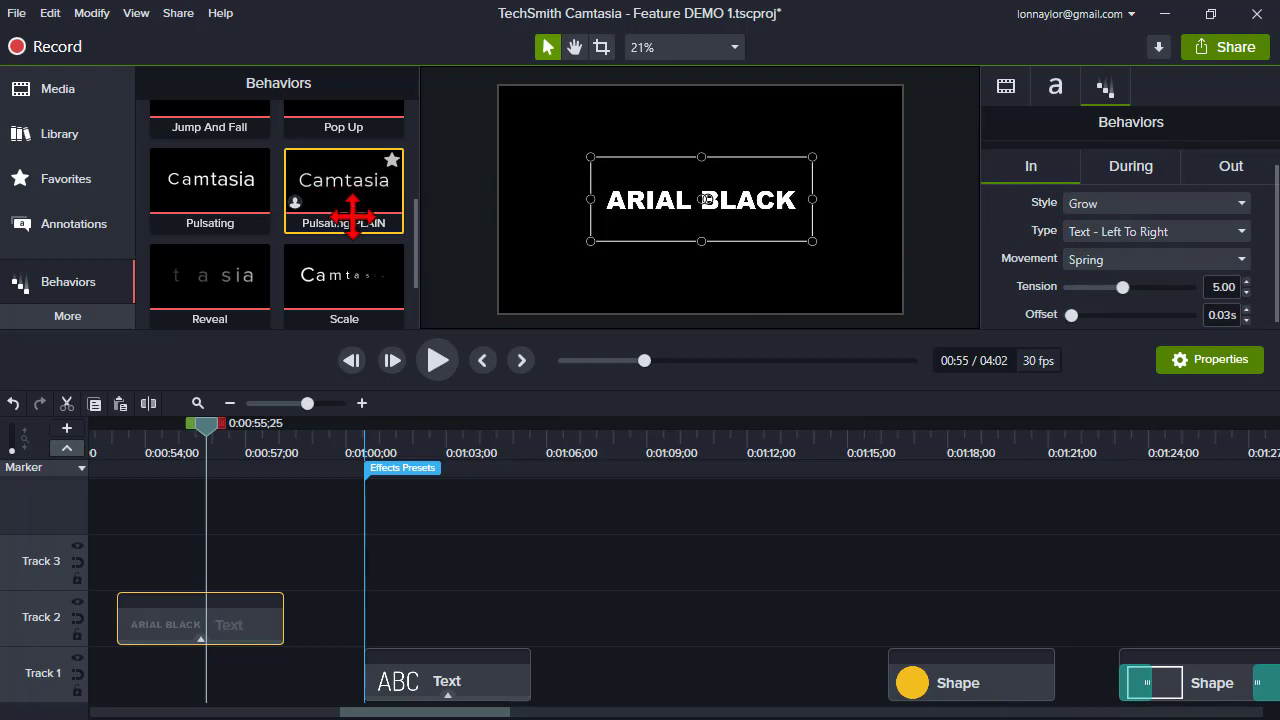
- Delete the original Pulsating behavior preset from the Behaviors library
right_click(222, 196)
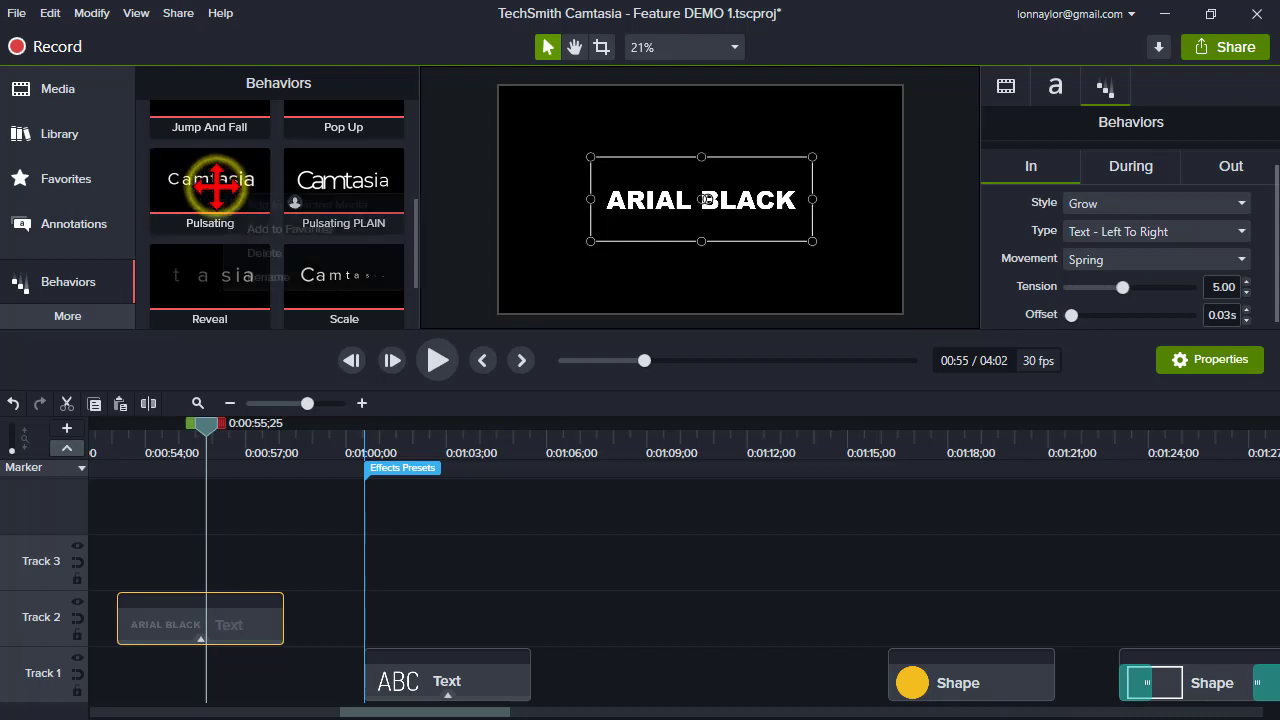
click(258, 254)
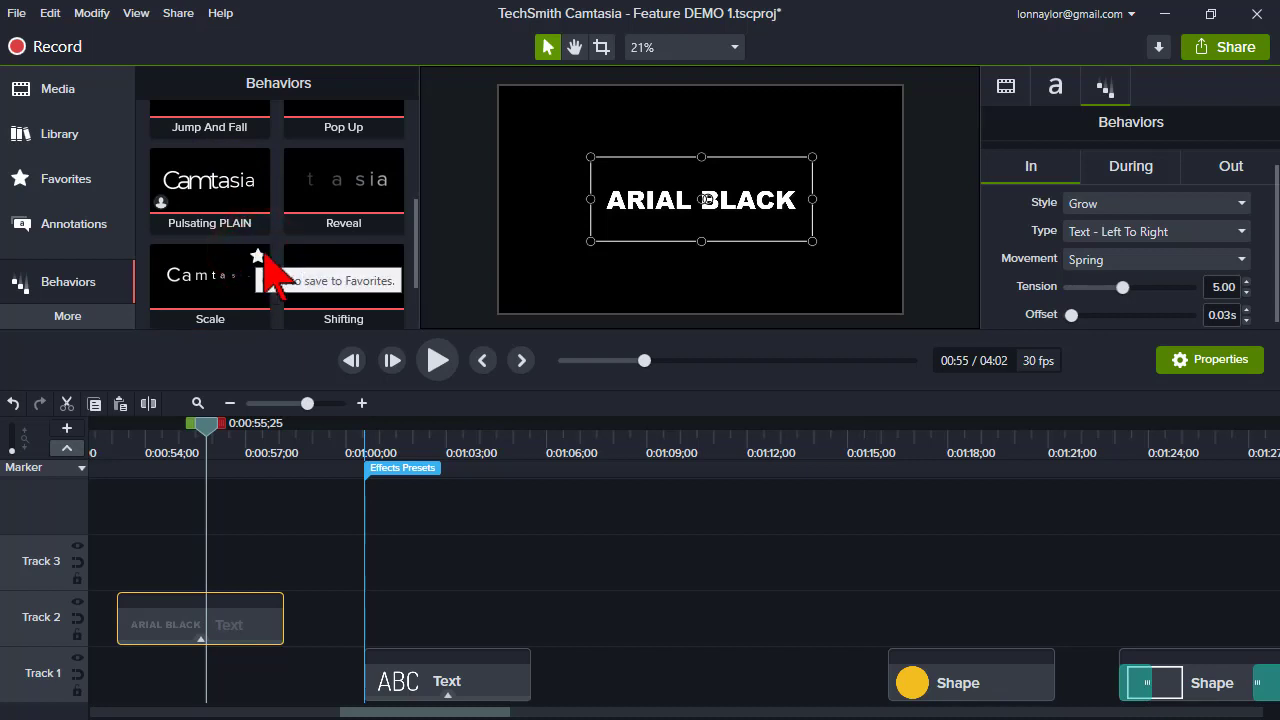
click(244, 189)
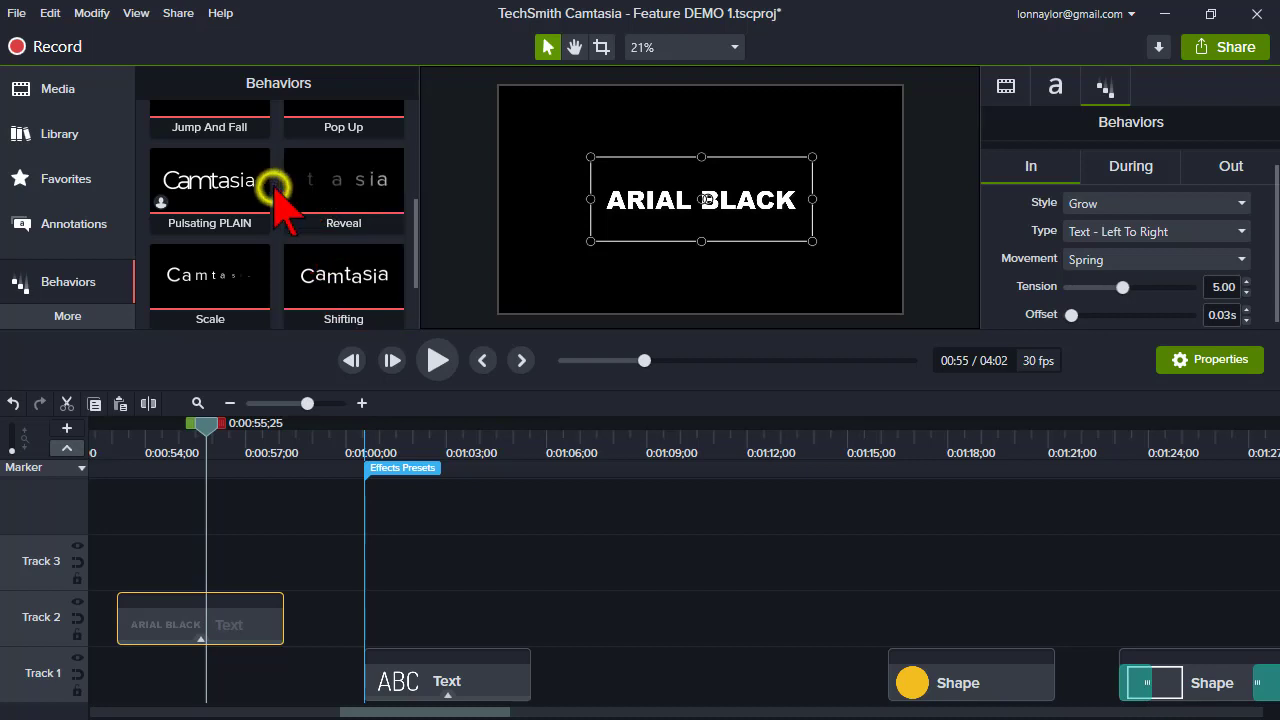
right_click(275, 189)
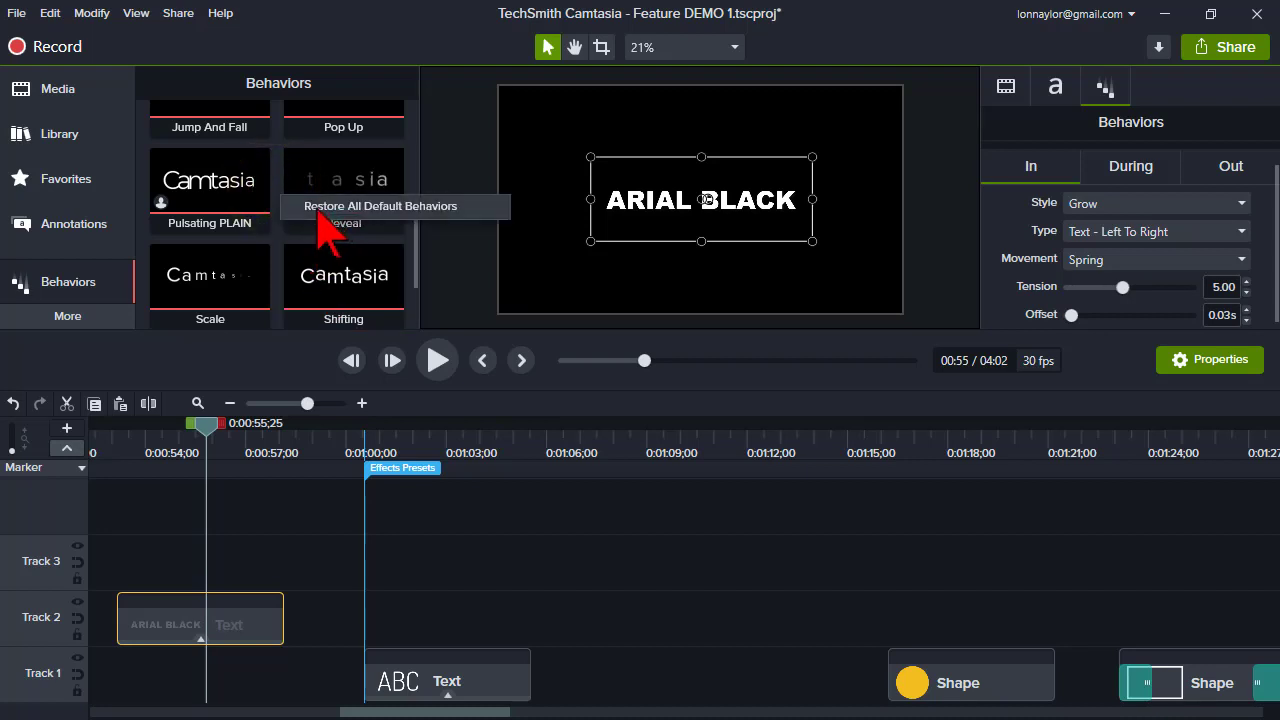
click(274, 164)
click(251, 220)
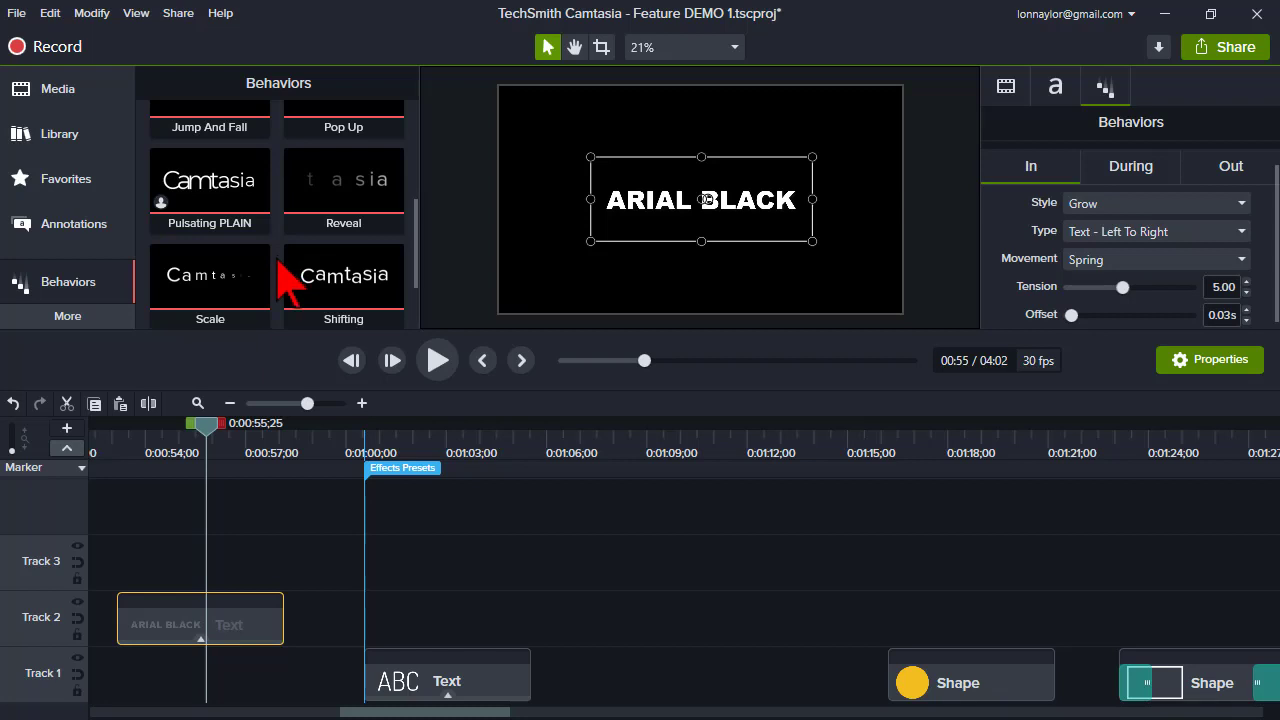
- Add the Pulsating PLAIN behavior preset to Favorites
scroll(285, 280, up, 2)
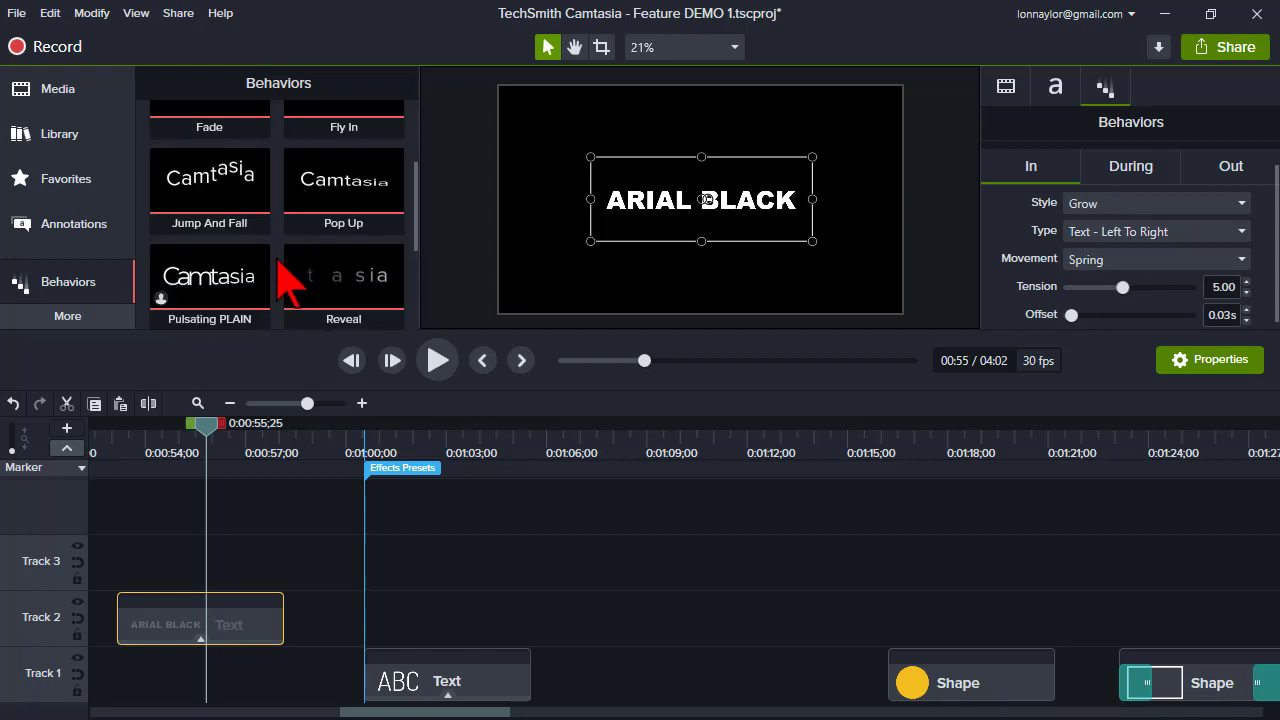
scroll(285, 287, down, 2)
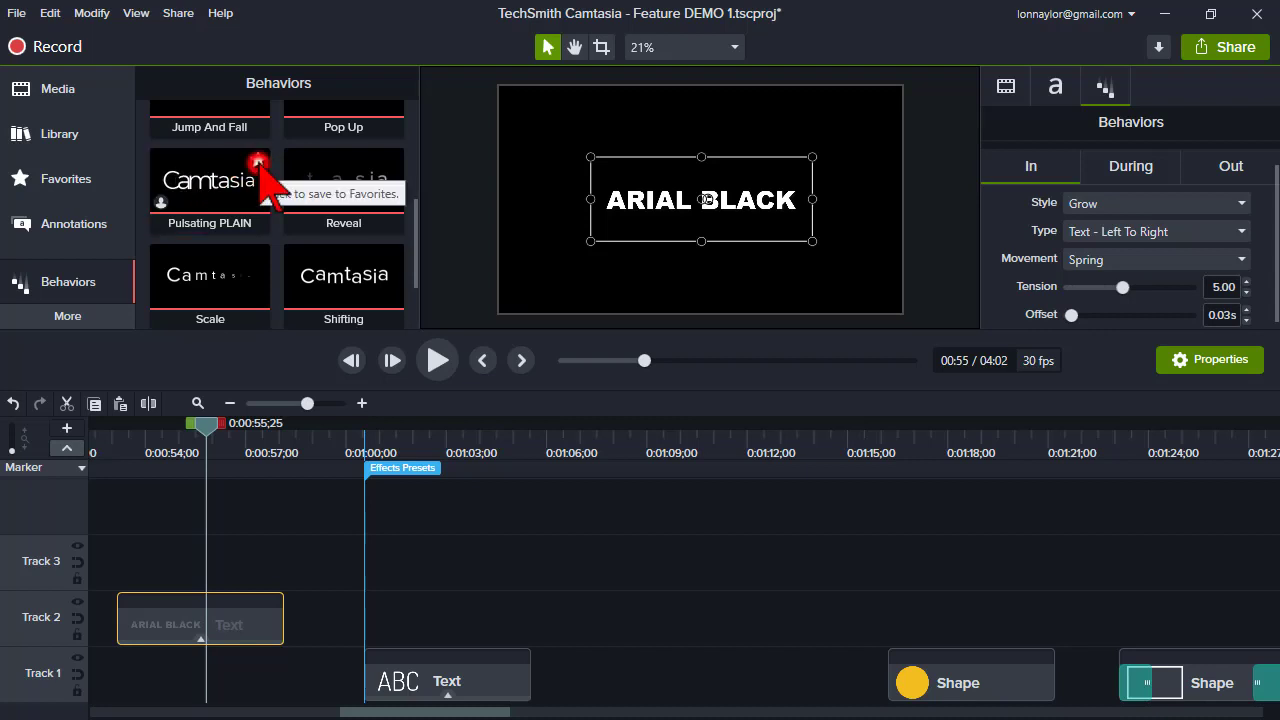
click(258, 162)
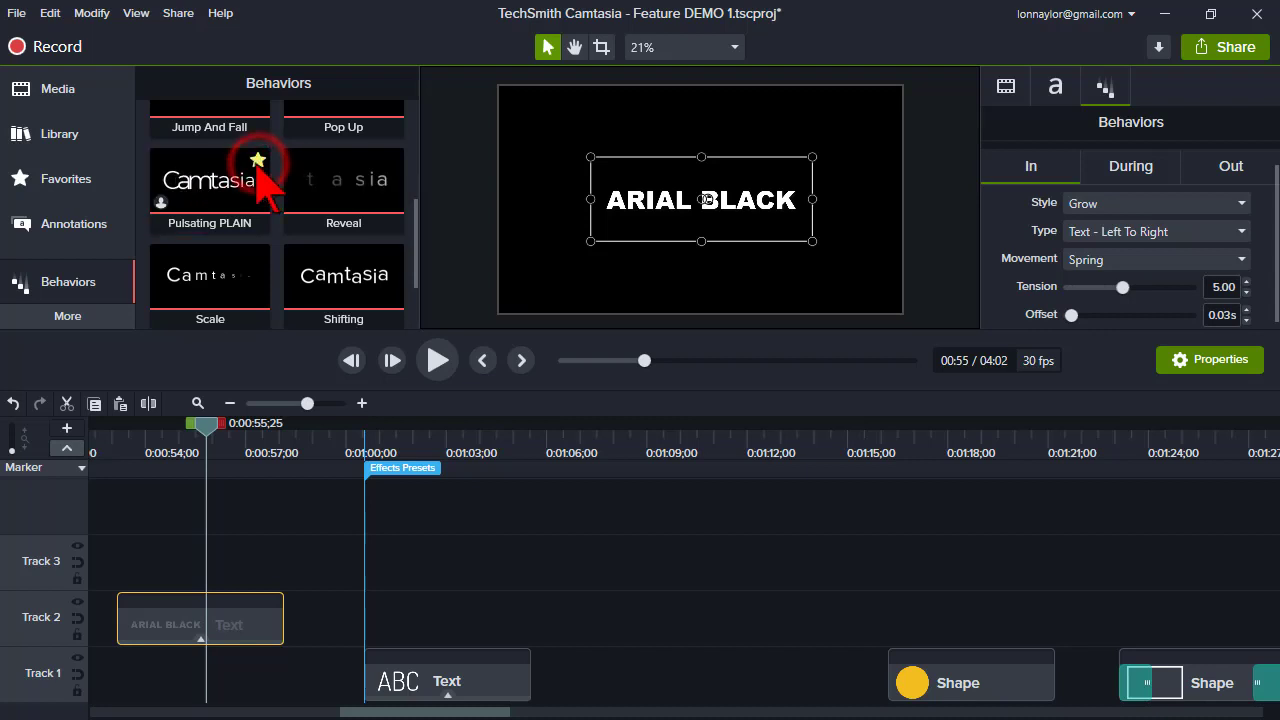
- Open Favorites and browse its items and the type filter options
click(66, 180)
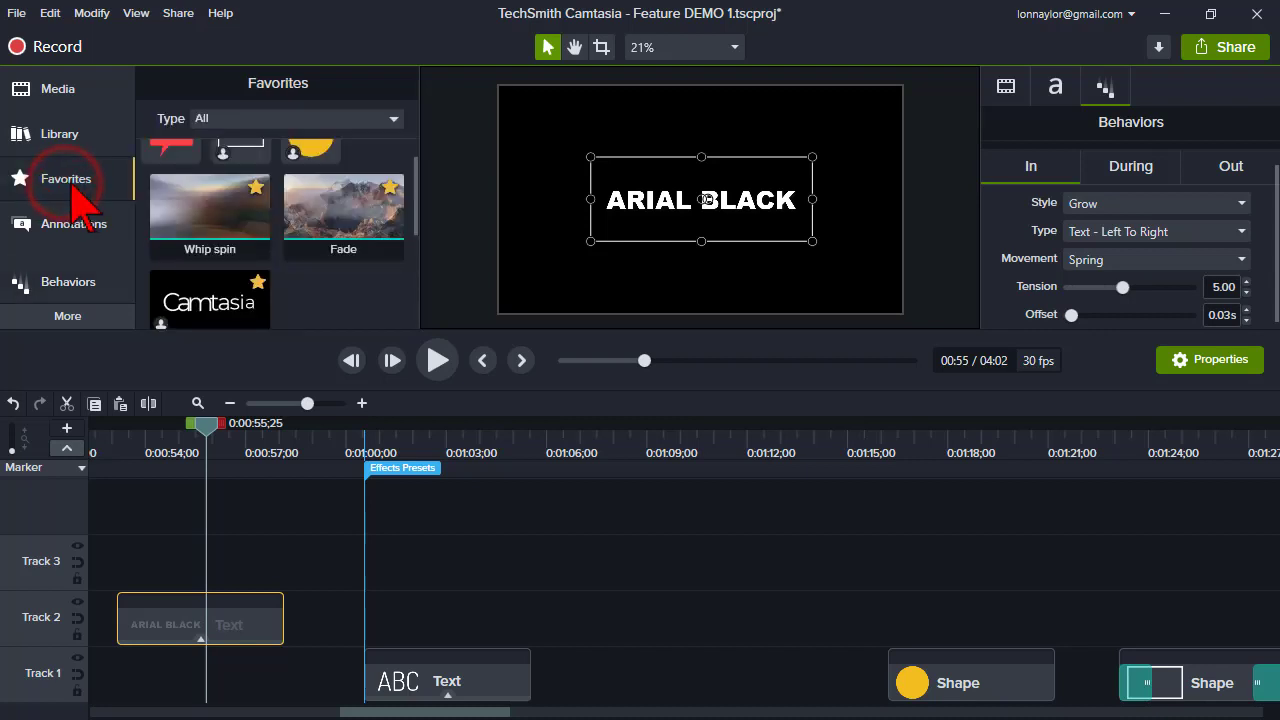
scroll(370, 295, up, 1)
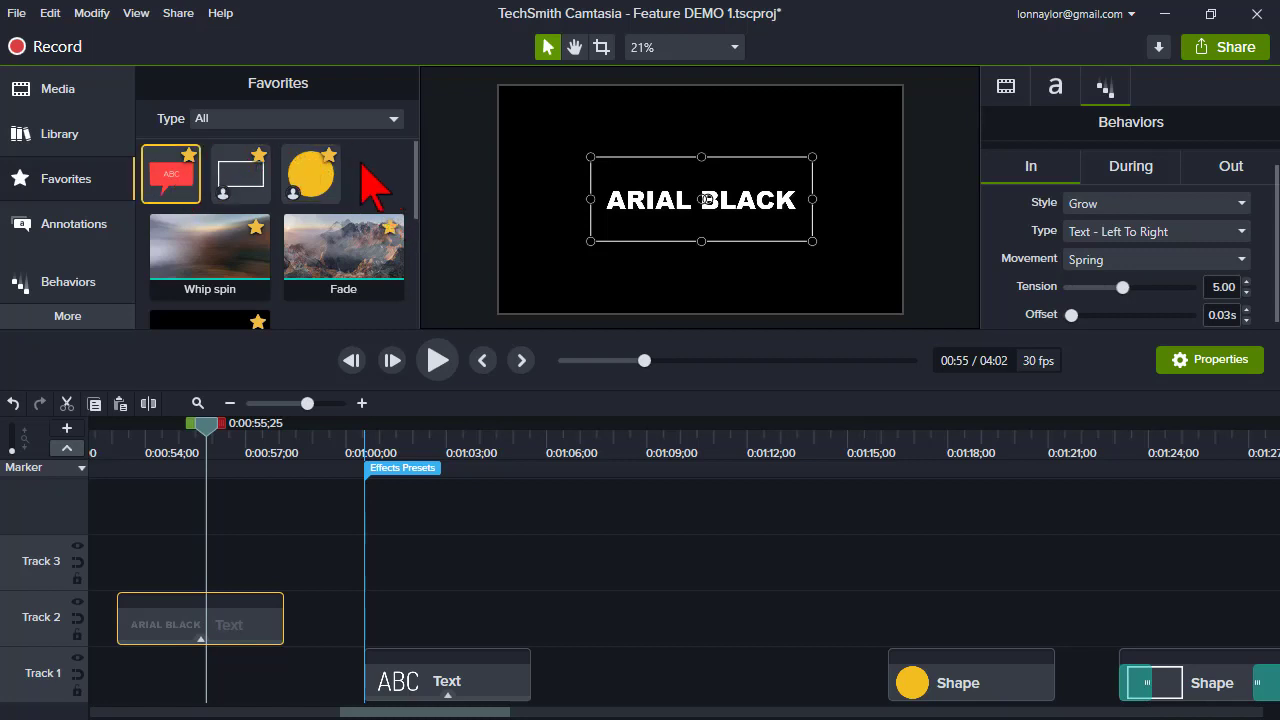
click(393, 119)
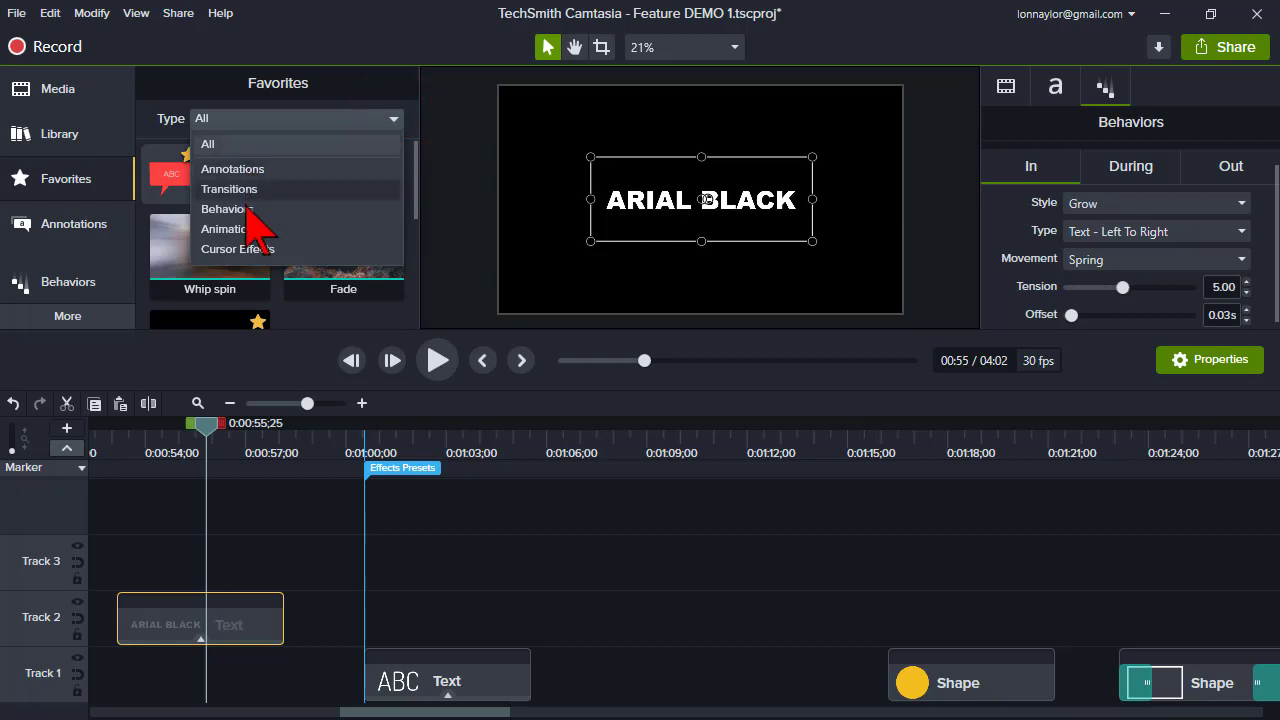
click(369, 82)
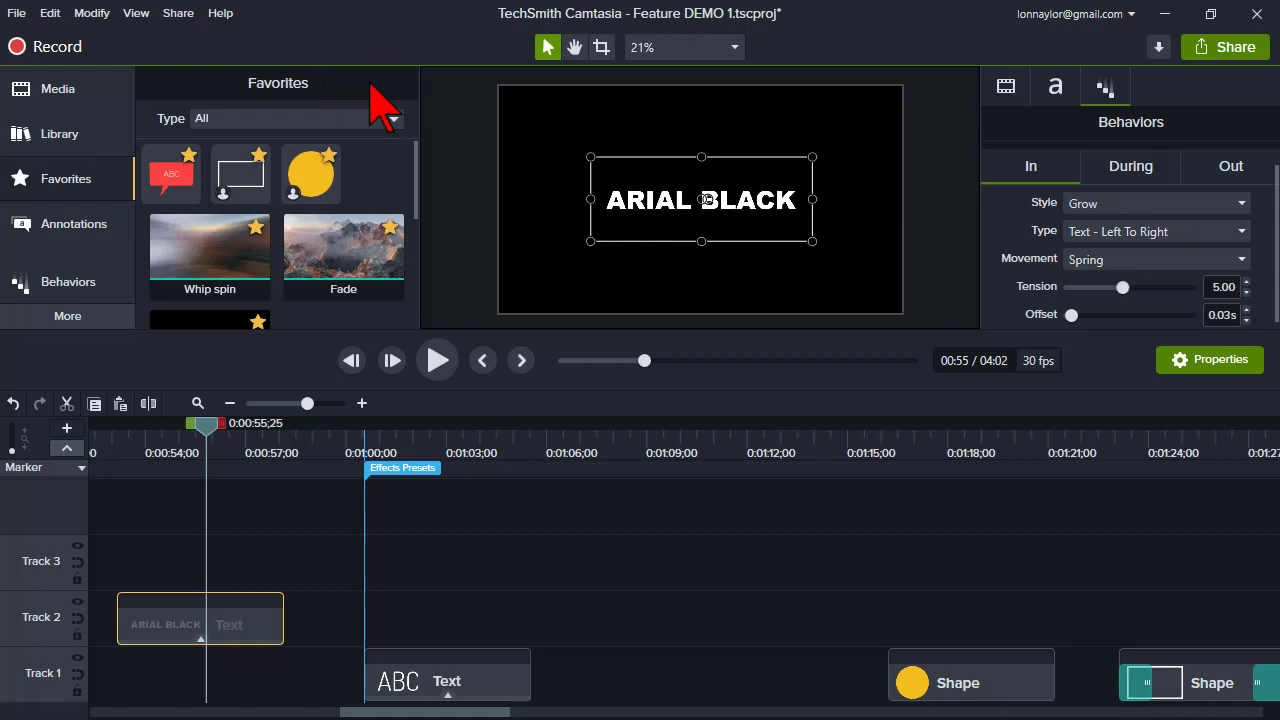
- Scrub and play the timeline around the rectangle shape clip on Track 1 near 1:24 to preview it
click(1146, 448)
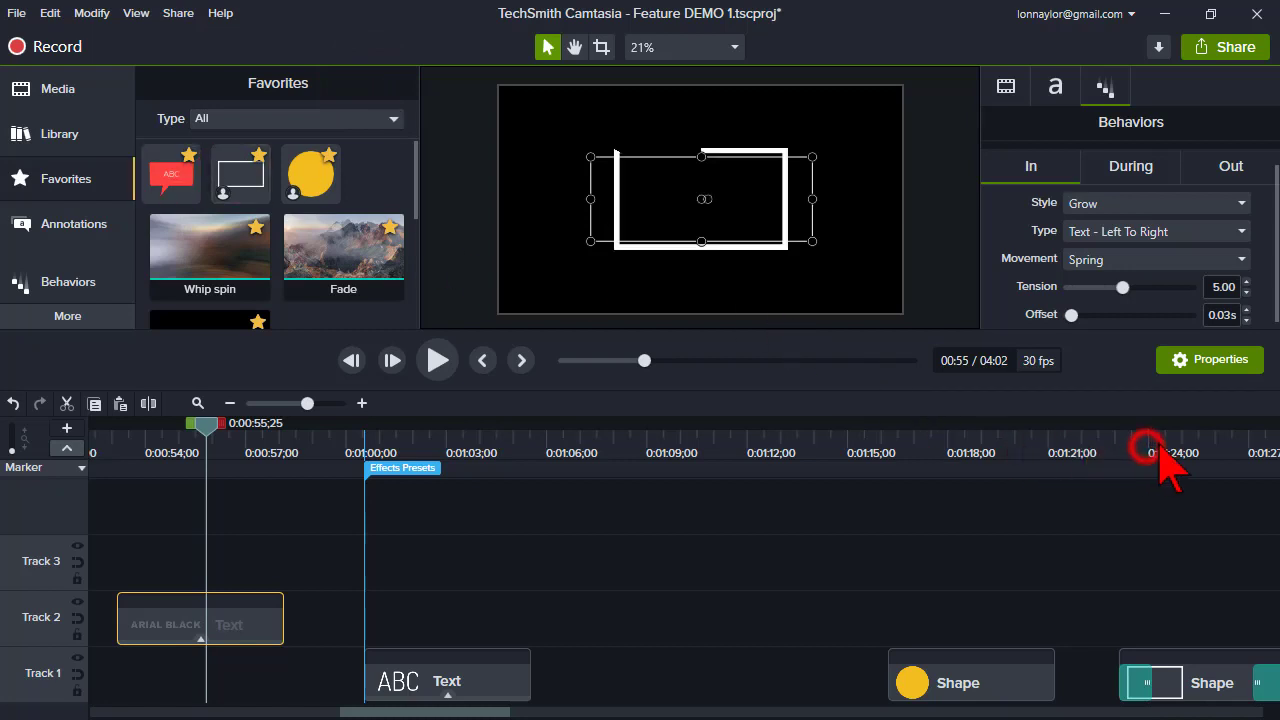
drag(586, 710, 565, 712)
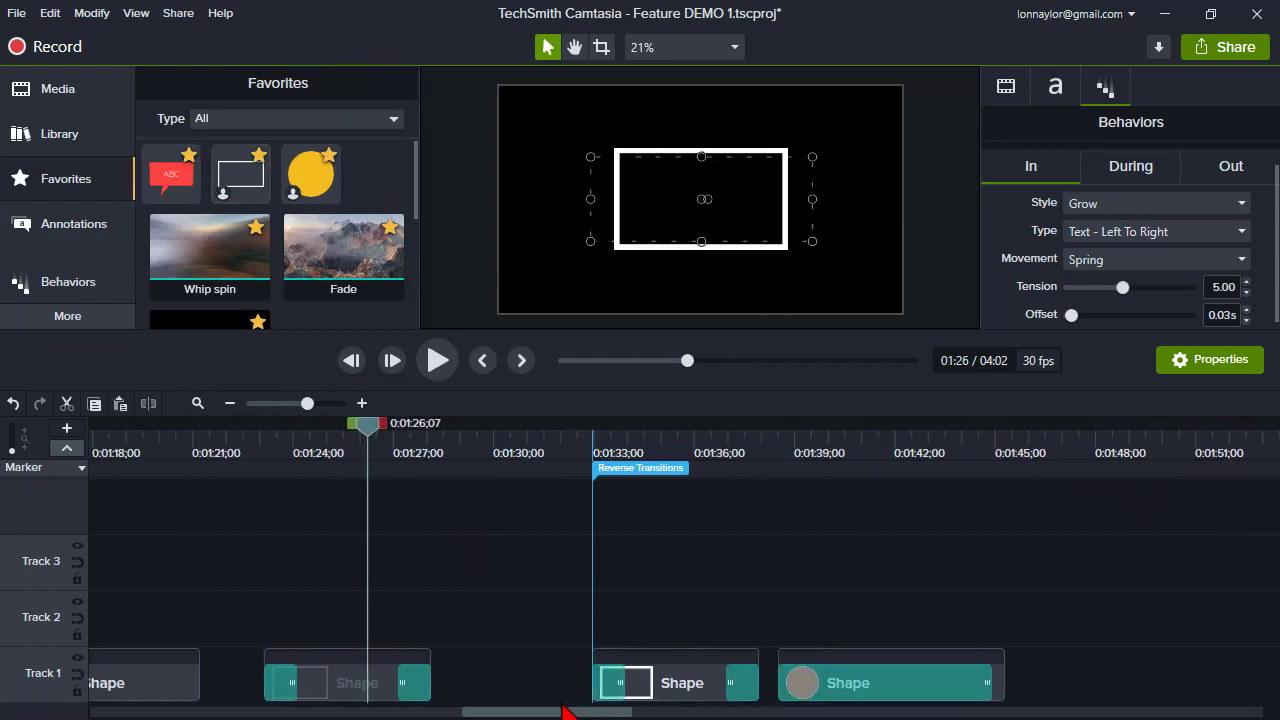
click(339, 445)
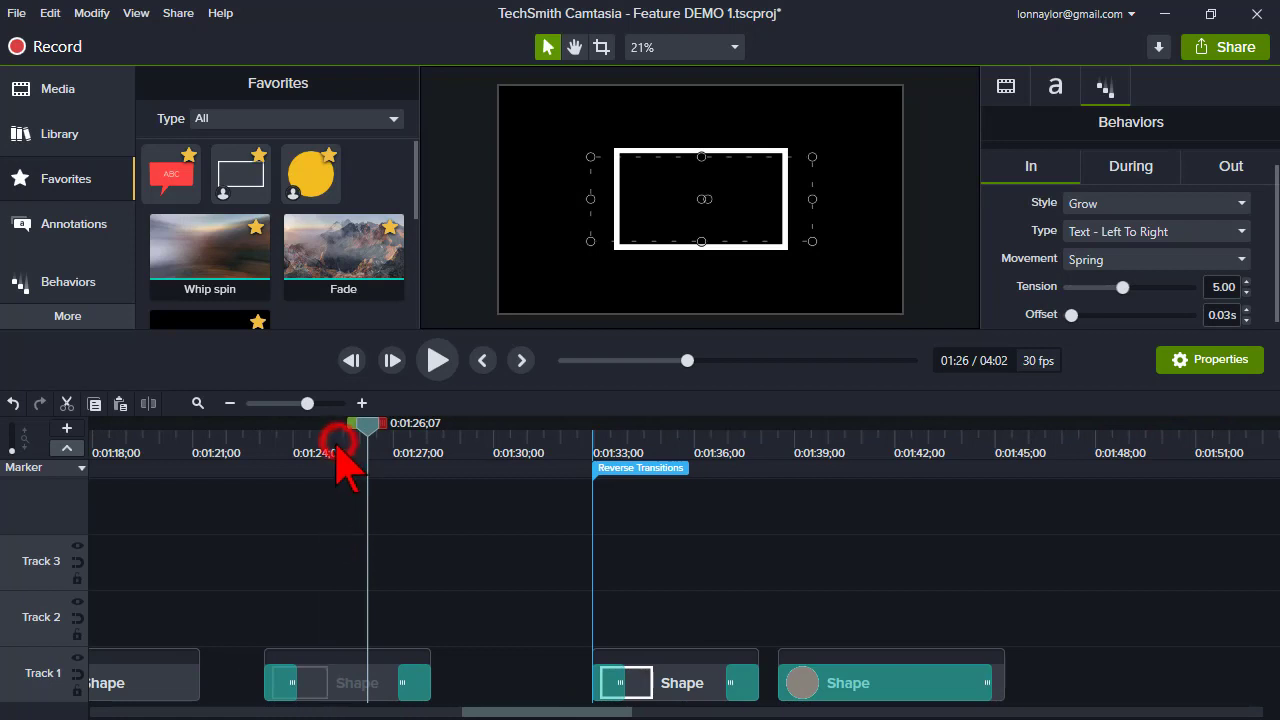
click(361, 688)
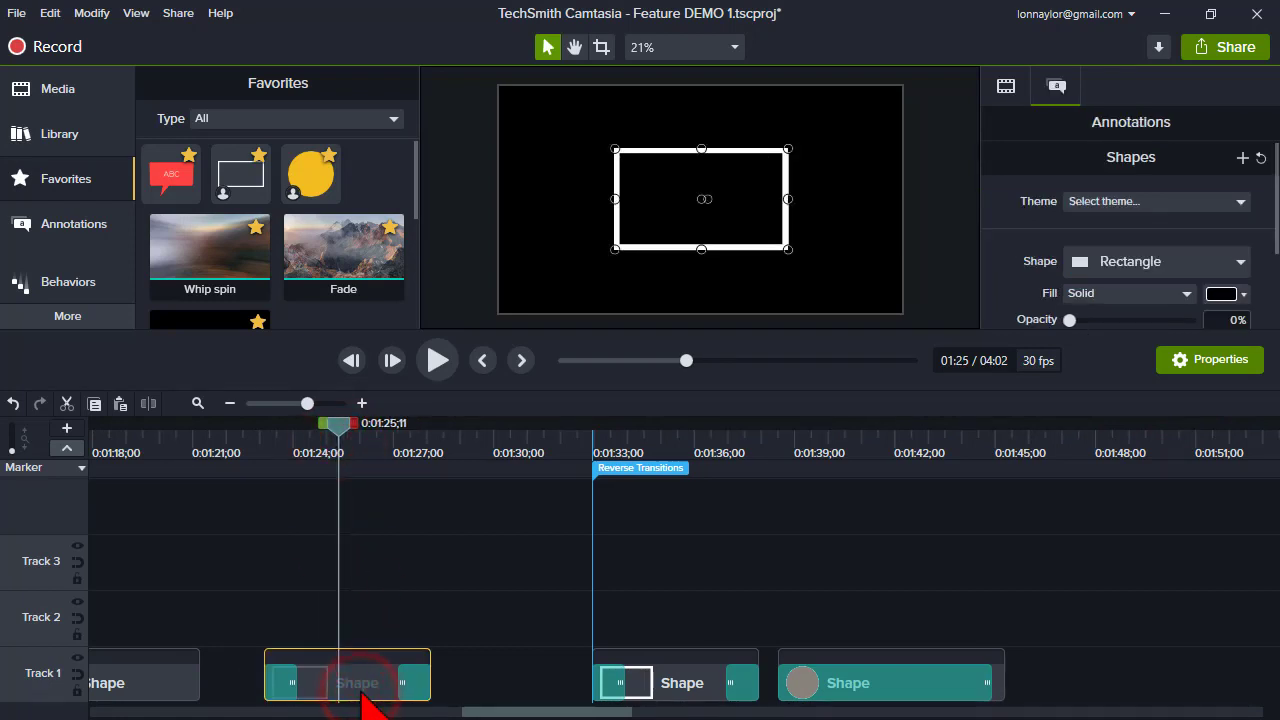
click(250, 440)
drag(268, 438, 274, 446)
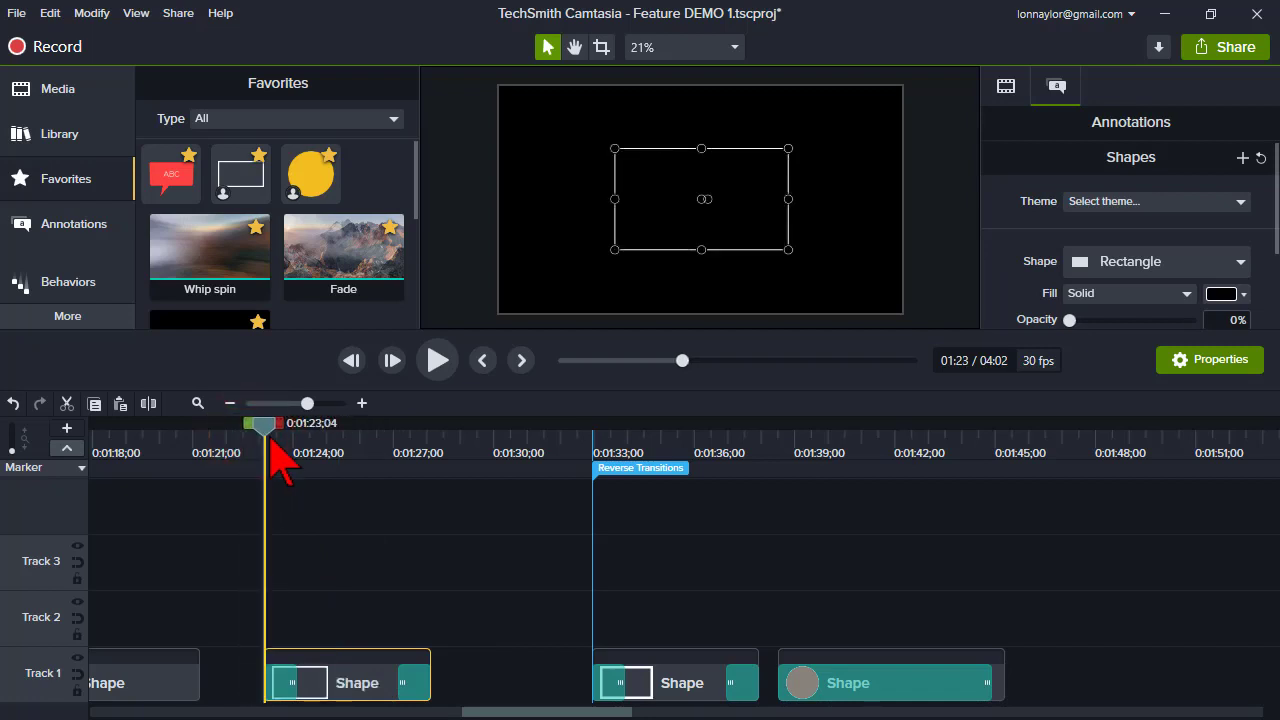
click(323, 560)
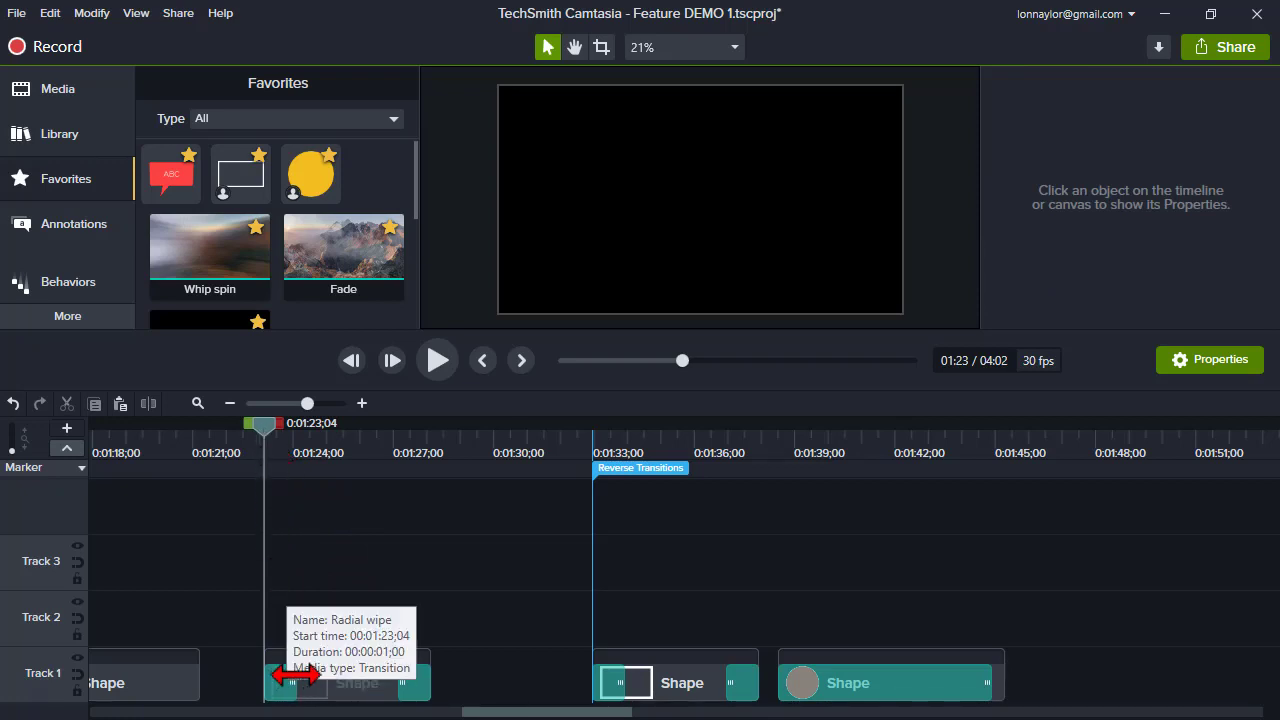
click(675, 200)
click(363, 571)
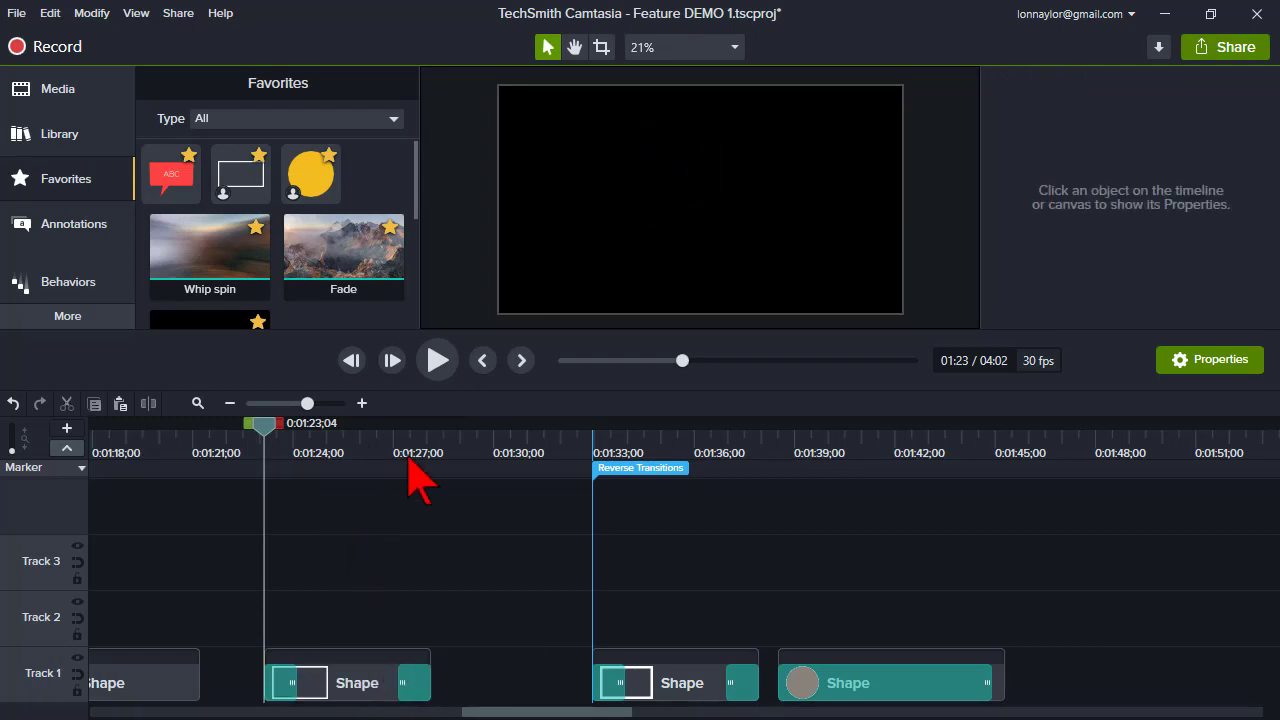
click(437, 362)
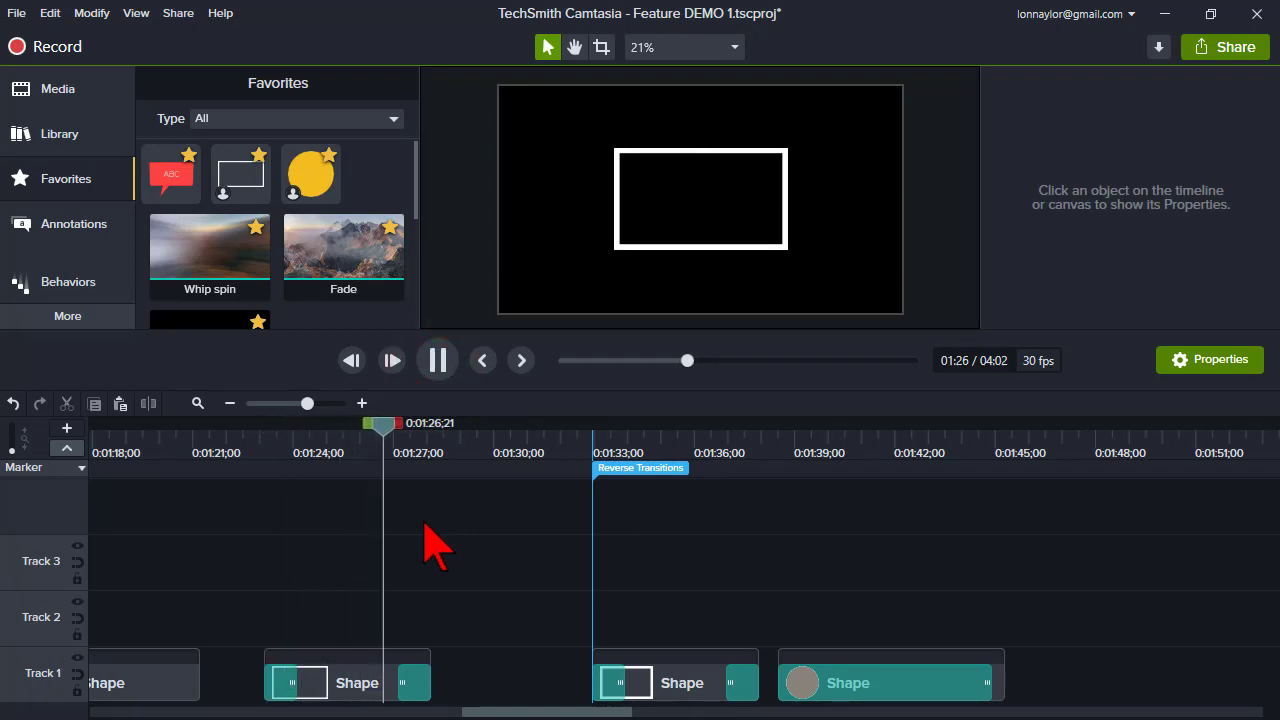
click(440, 362)
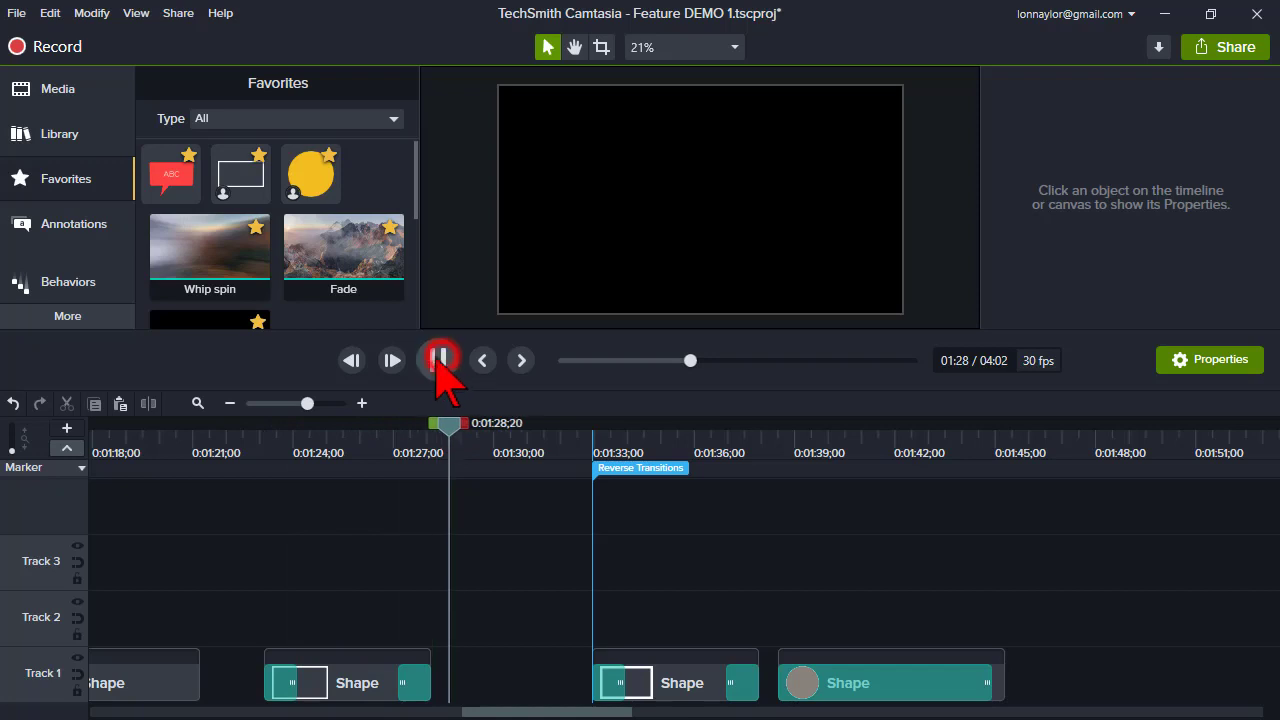
- Add the favorited rectangle shape to Track 2 near 1:27 and widen it leftward on the canvas
click(360, 682)
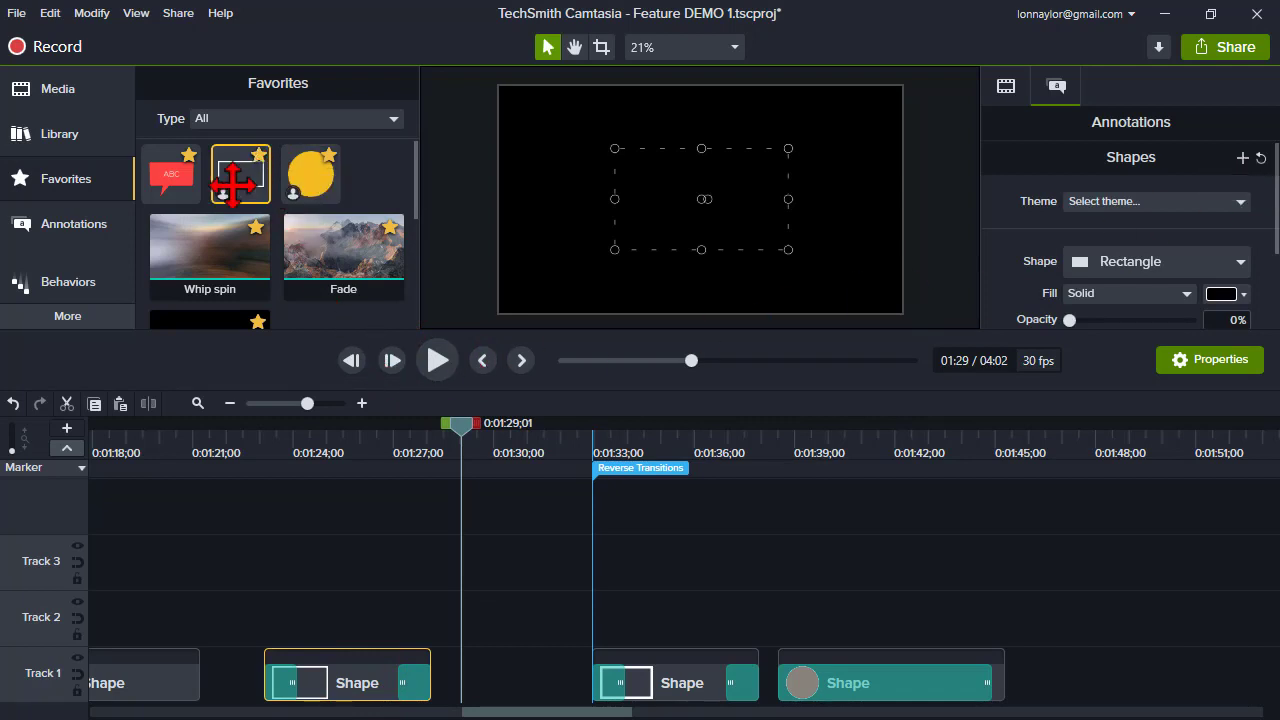
click(329, 444)
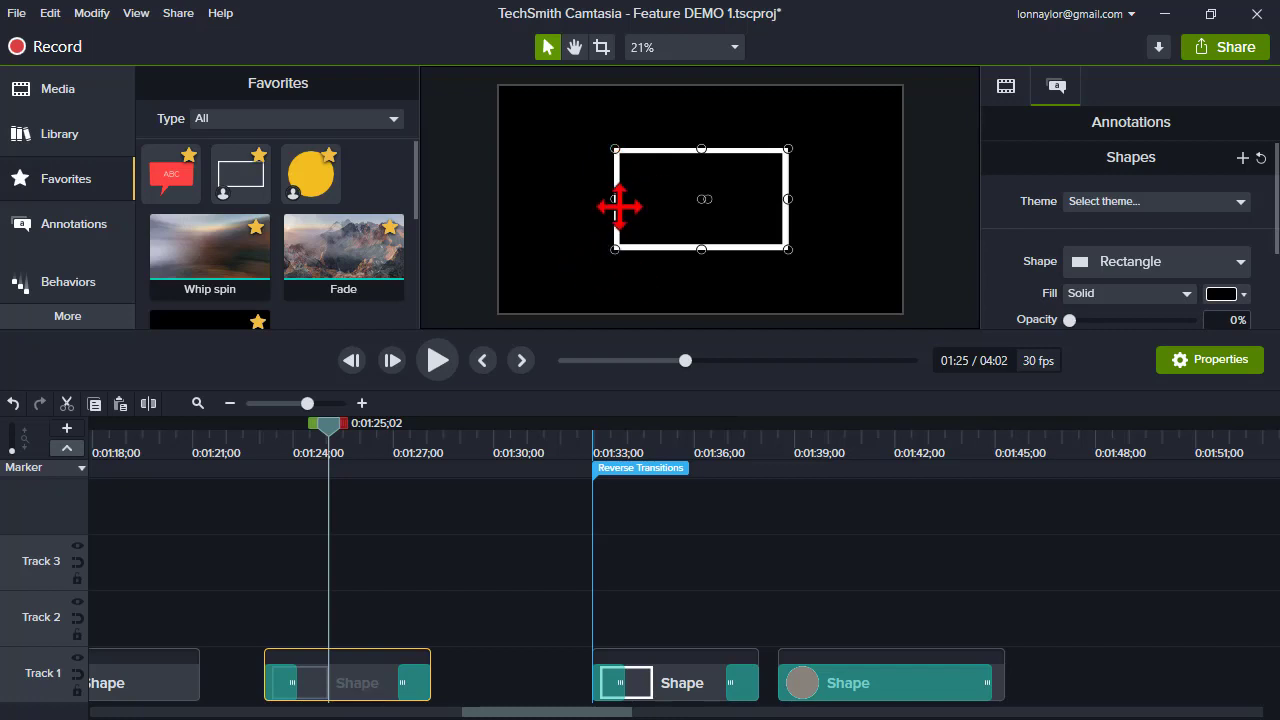
drag(237, 181, 493, 450)
drag(616, 246, 550, 252)
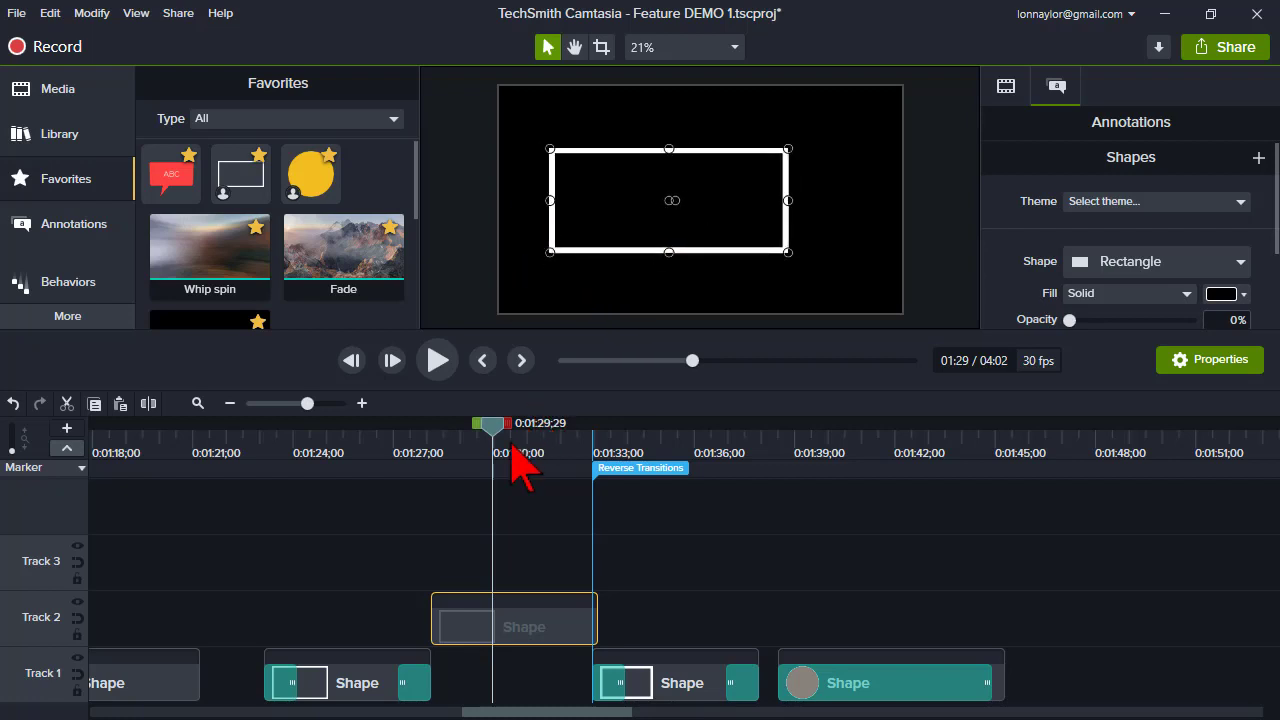
- Inspect the favorited rectangle and circle shape items in Favorites
click(234, 188)
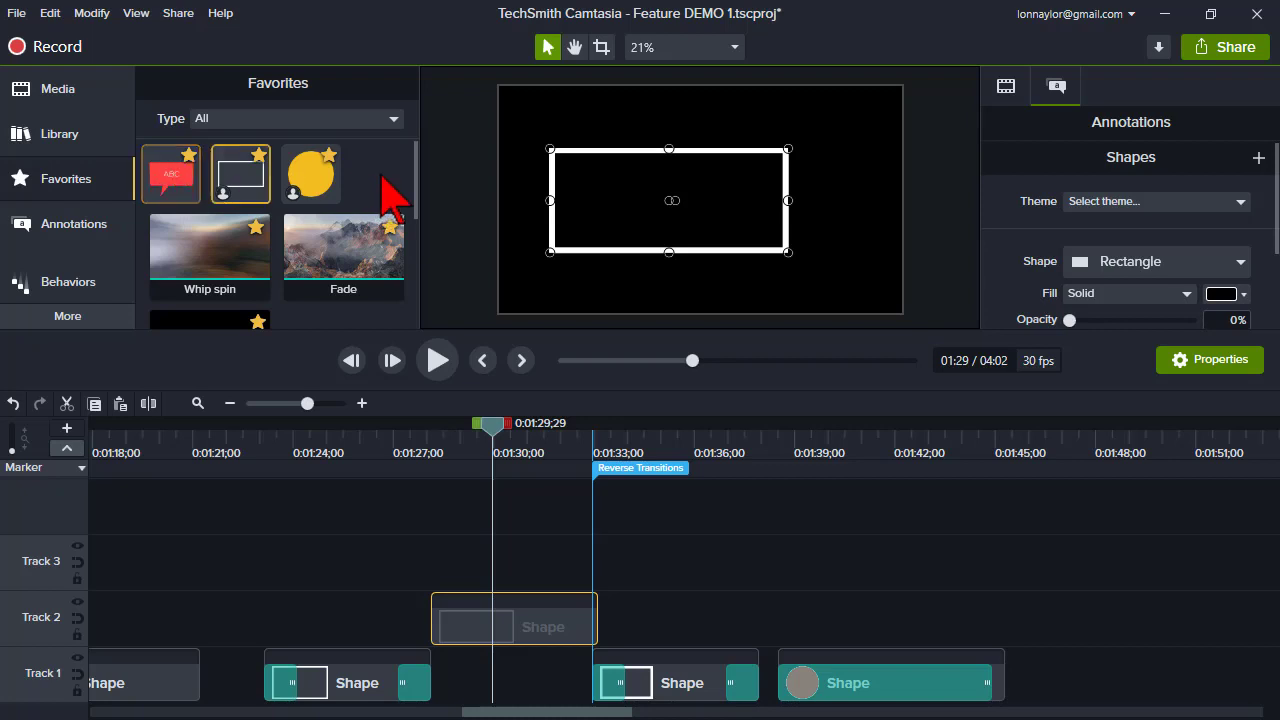
click(415, 166)
drag(415, 166, 418, 168)
click(315, 182)
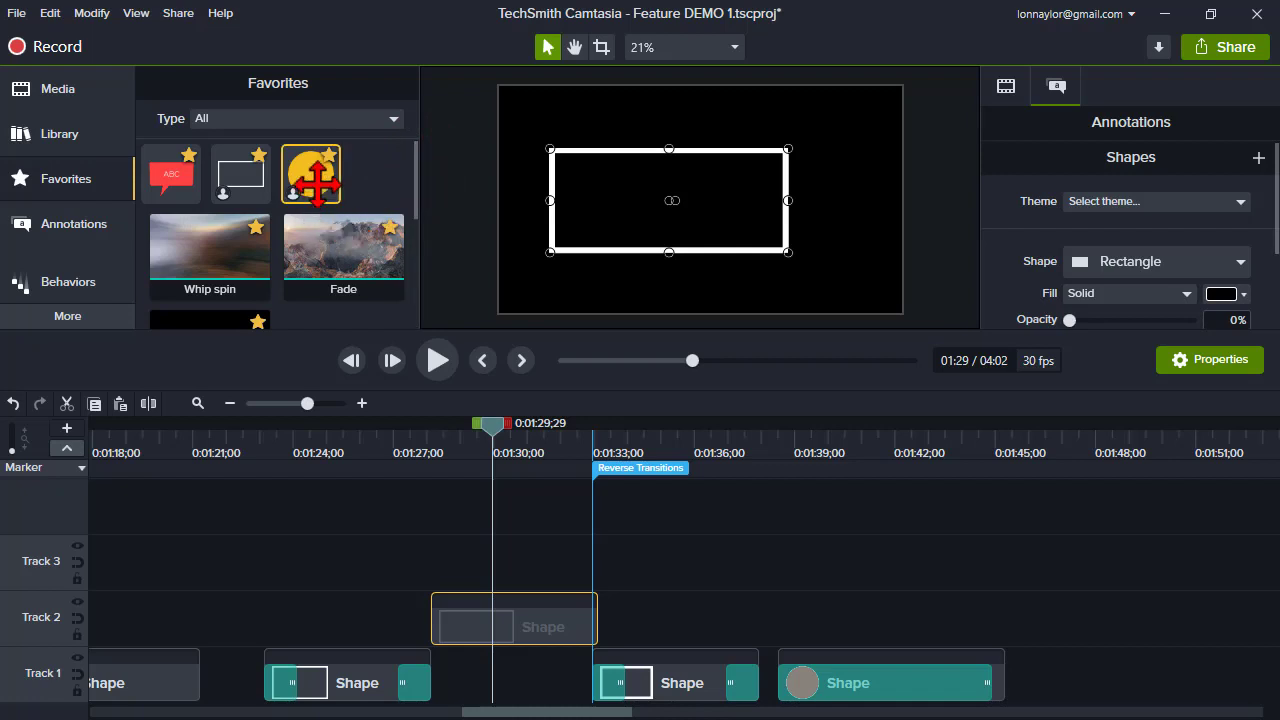
click(316, 184)
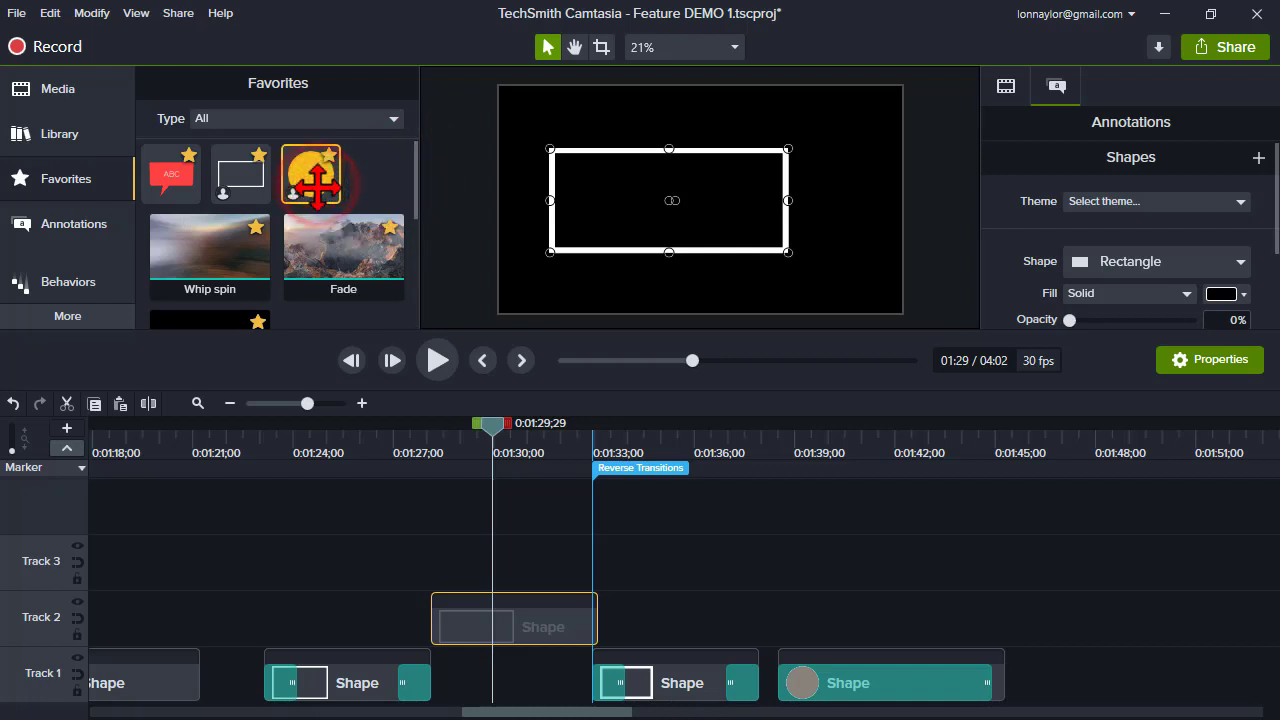
- Browse the shapes in Annotations and the Style filter options
click(68, 233)
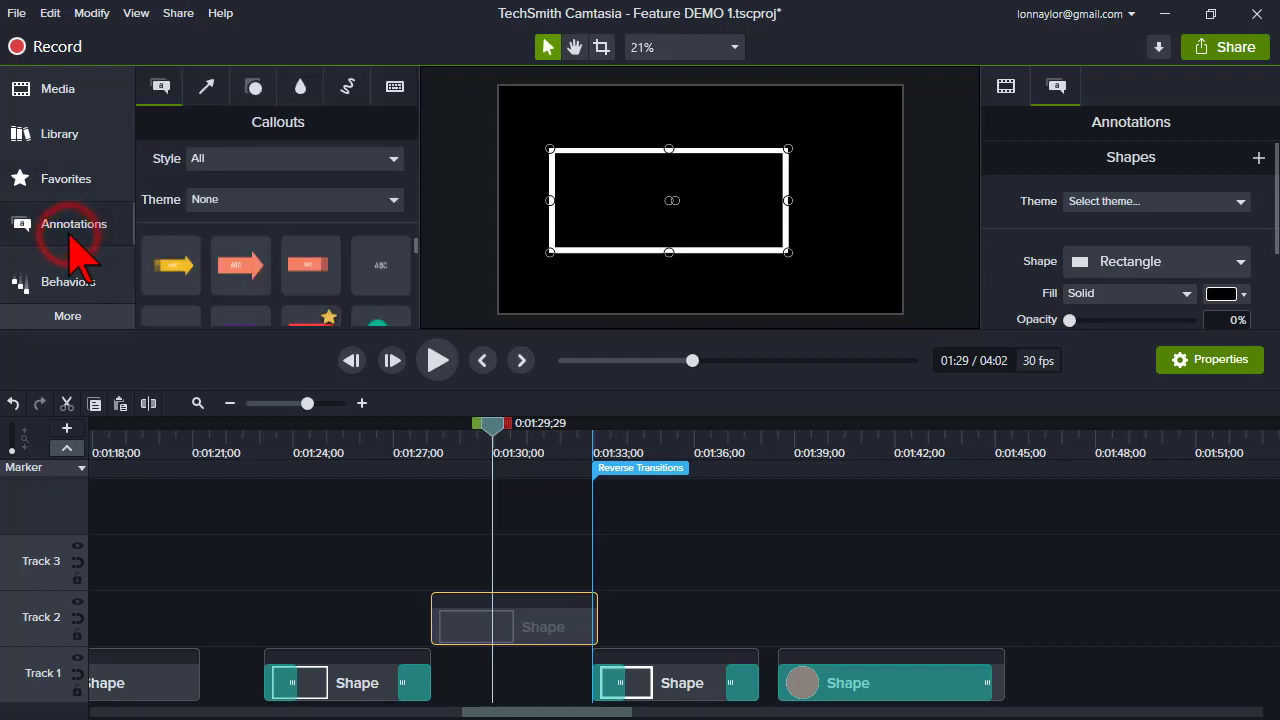
click(250, 88)
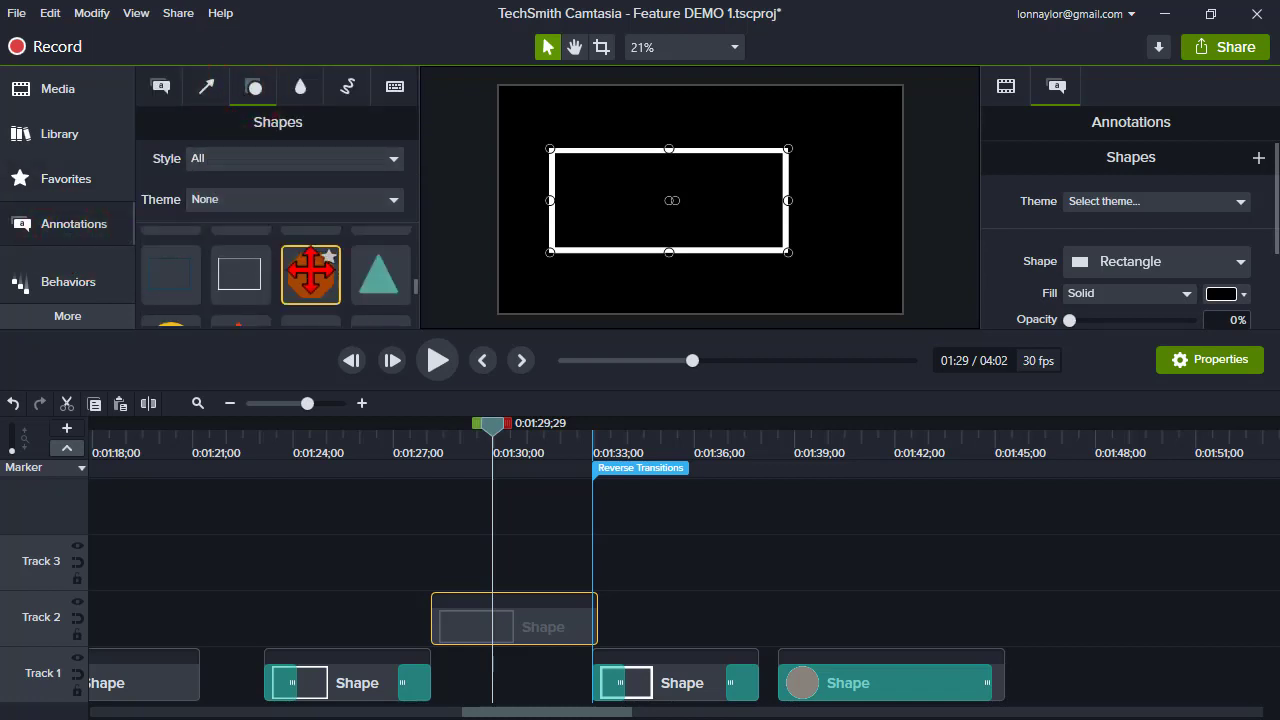
scroll(309, 265, down, 2)
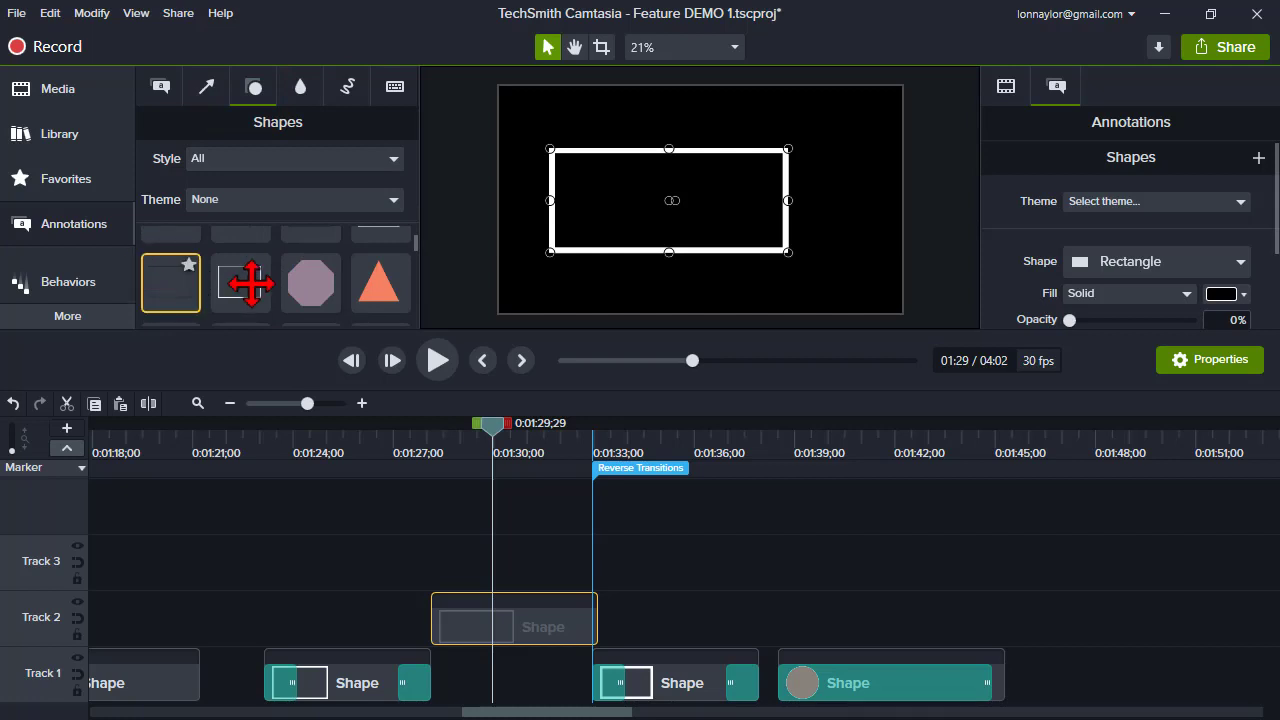
scroll(366, 285, down, 3)
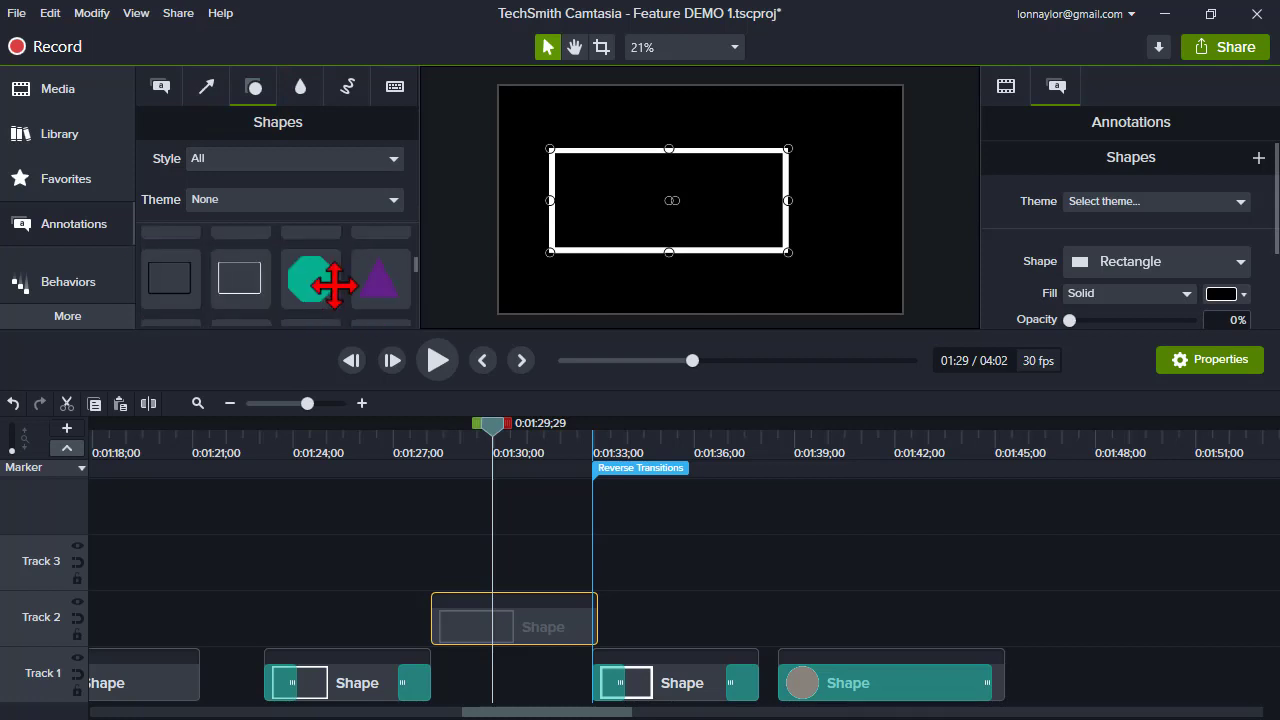
click(330, 285)
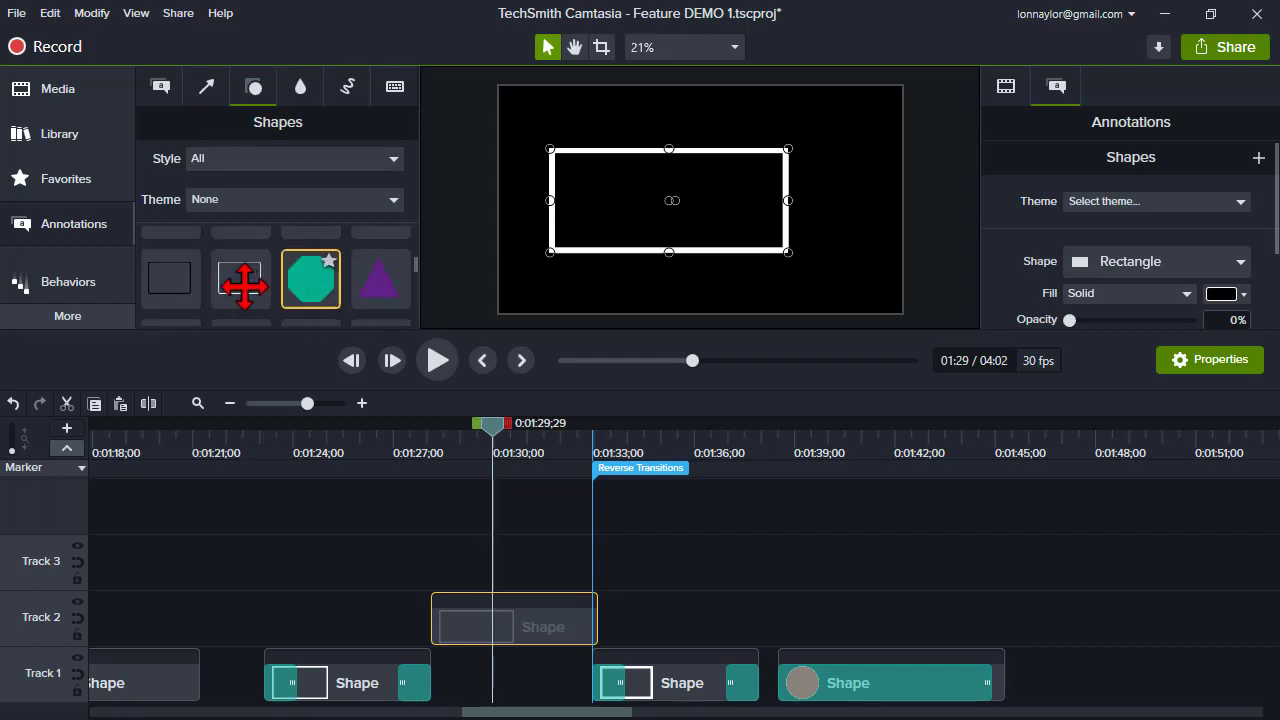
click(371, 275)
scroll(362, 270, down, 1)
scroll(362, 270, down, 1)
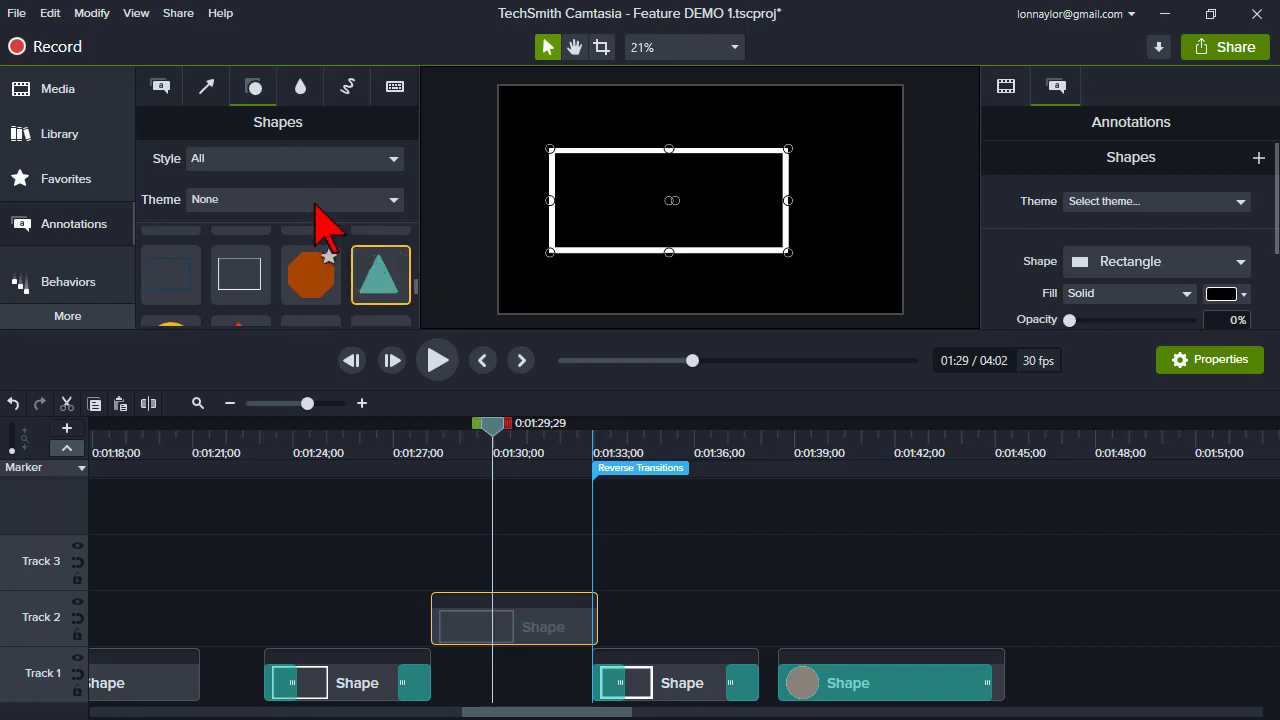
scroll(303, 255, down, 1)
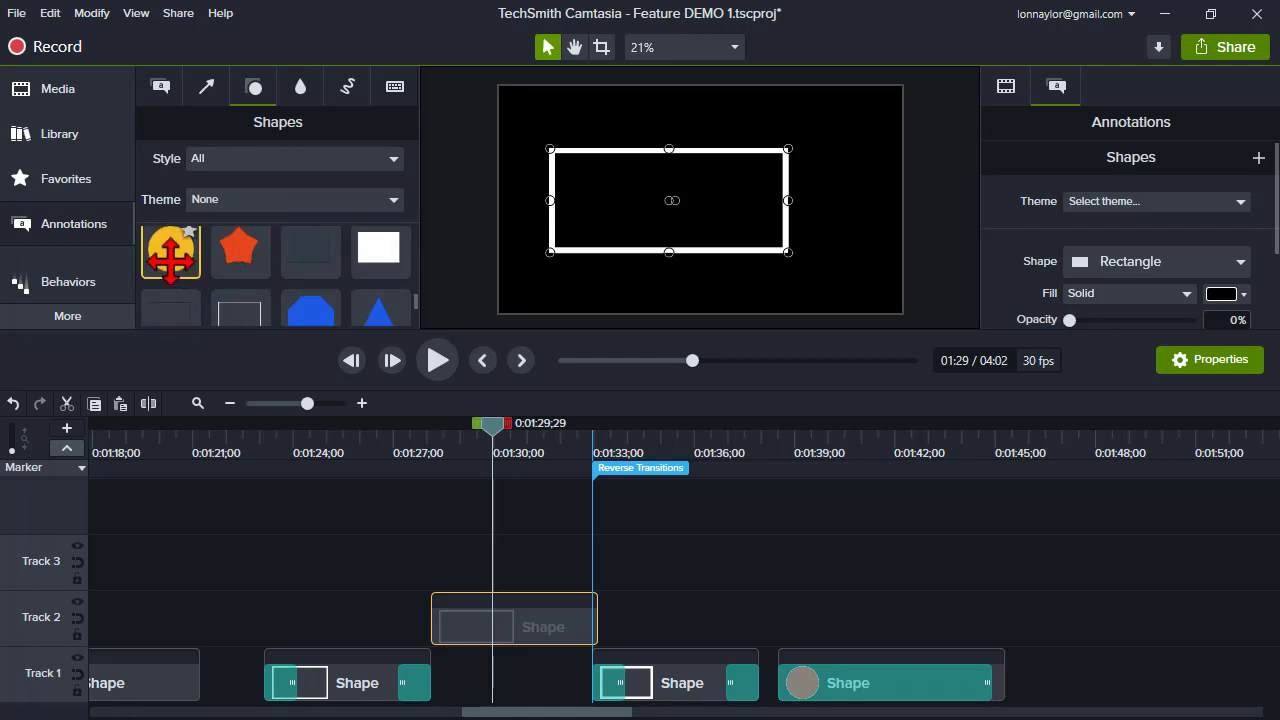
scroll(234, 251, down, 4)
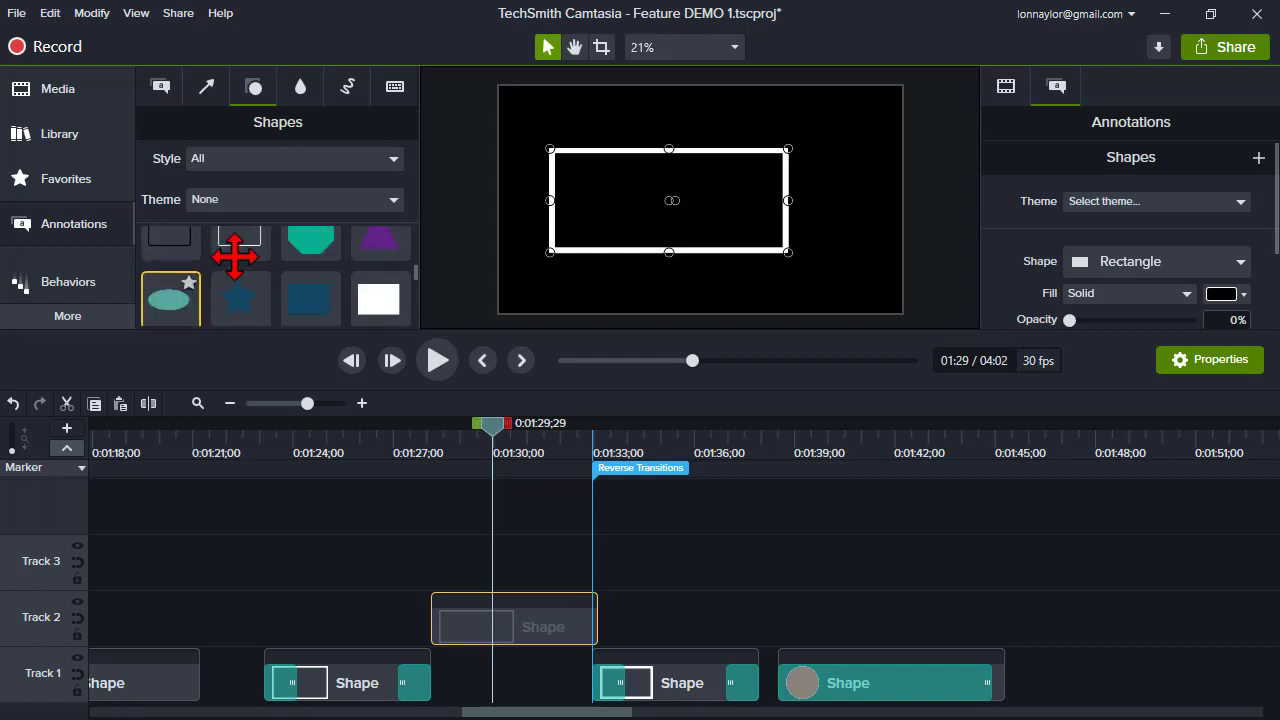
click(249, 143)
click(232, 159)
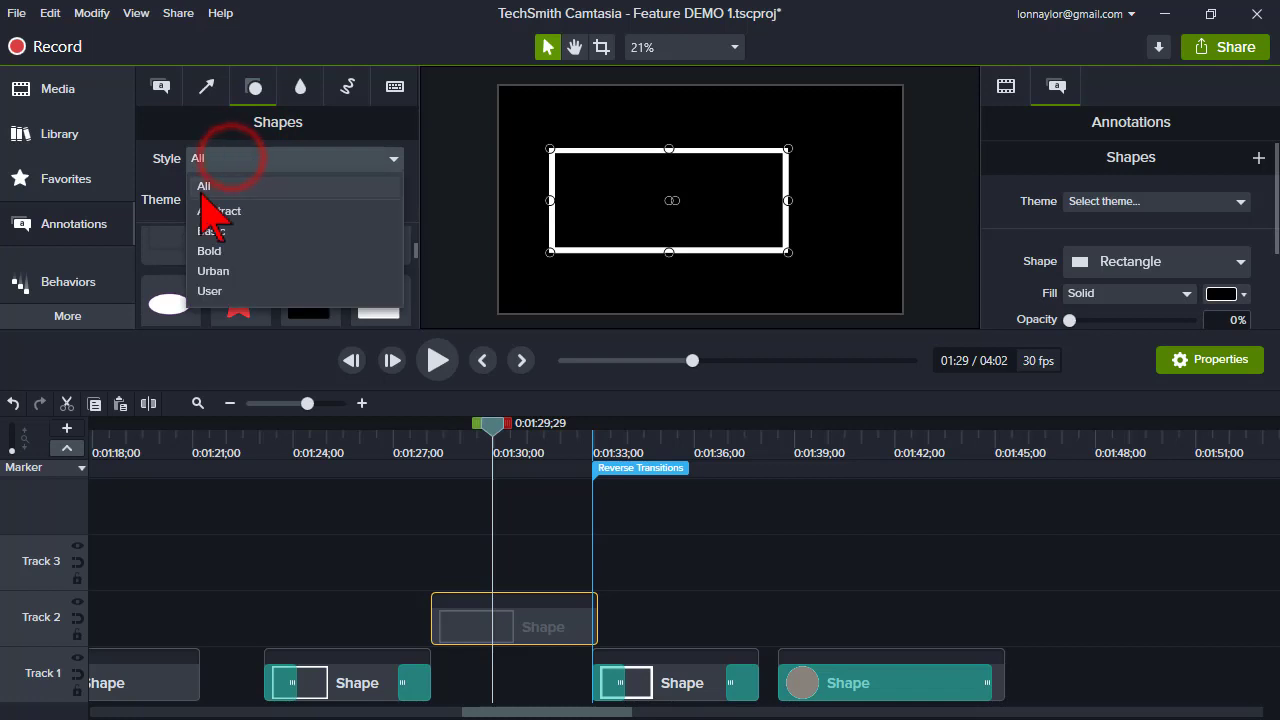
click(216, 153)
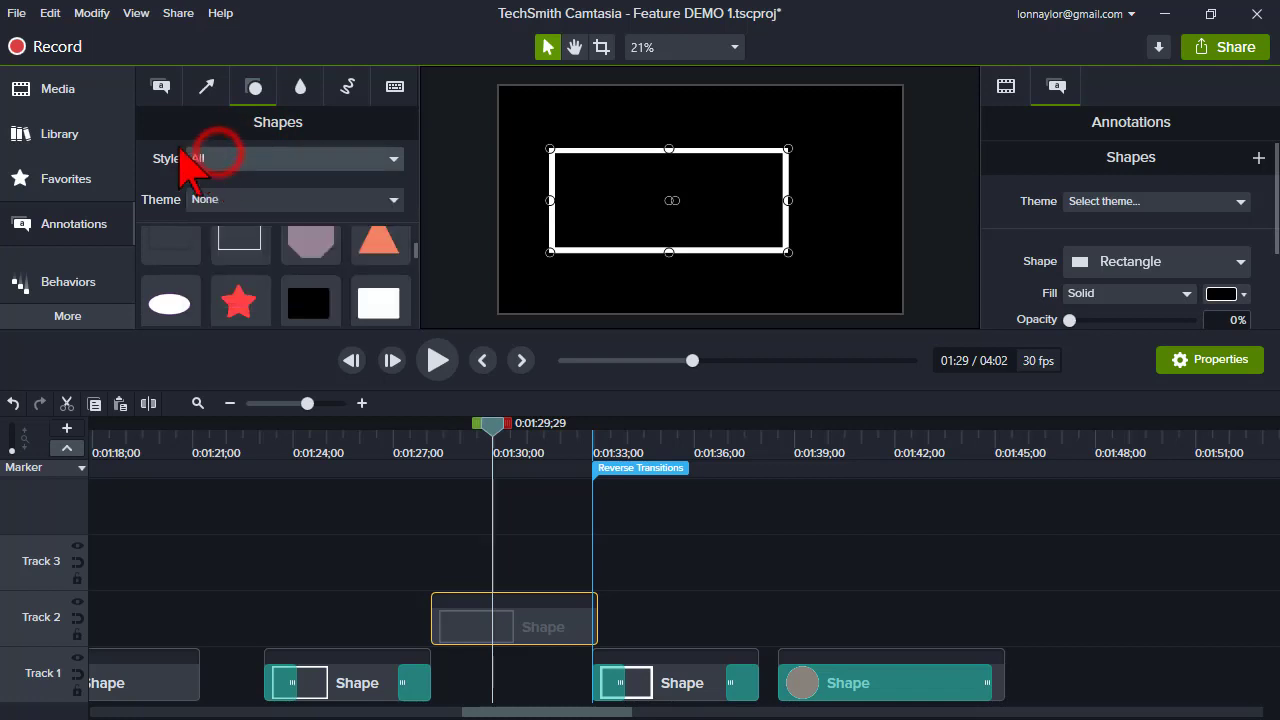
- Add the favorited yellow circle shape from Favorites to Track 3 at the playhead
click(66, 178)
click(233, 171)
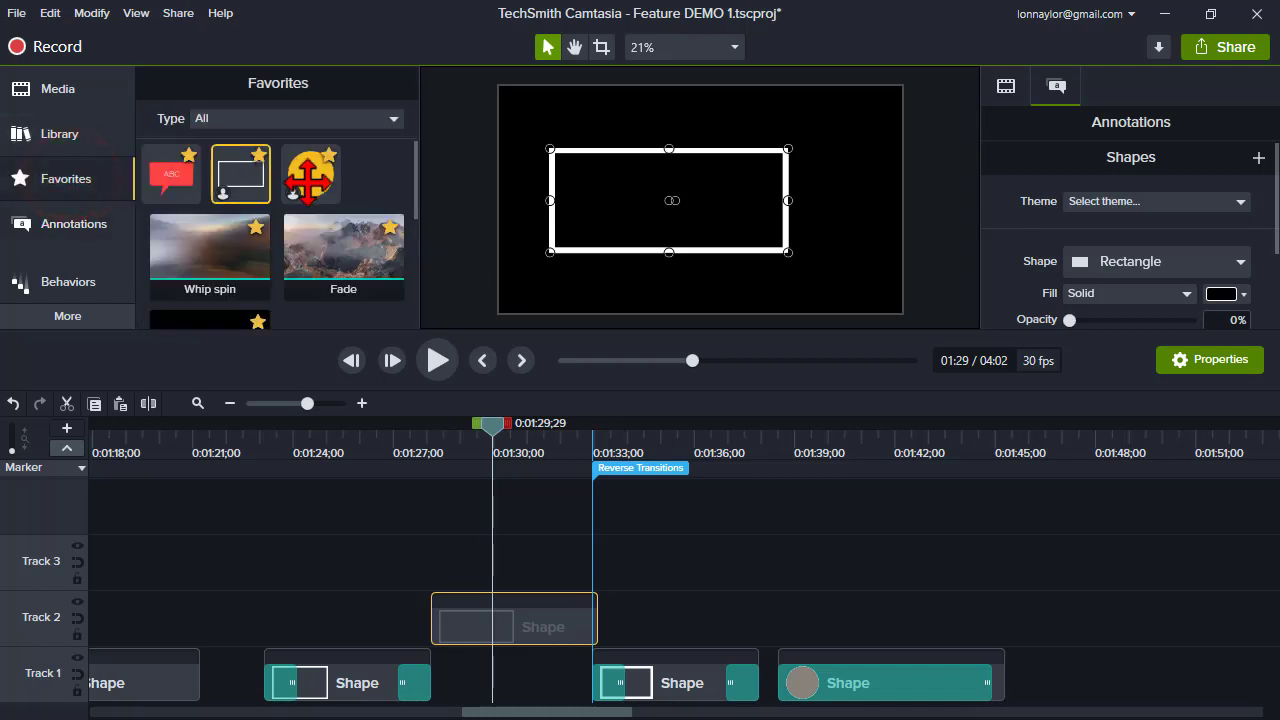
right_click(326, 192)
click(338, 200)
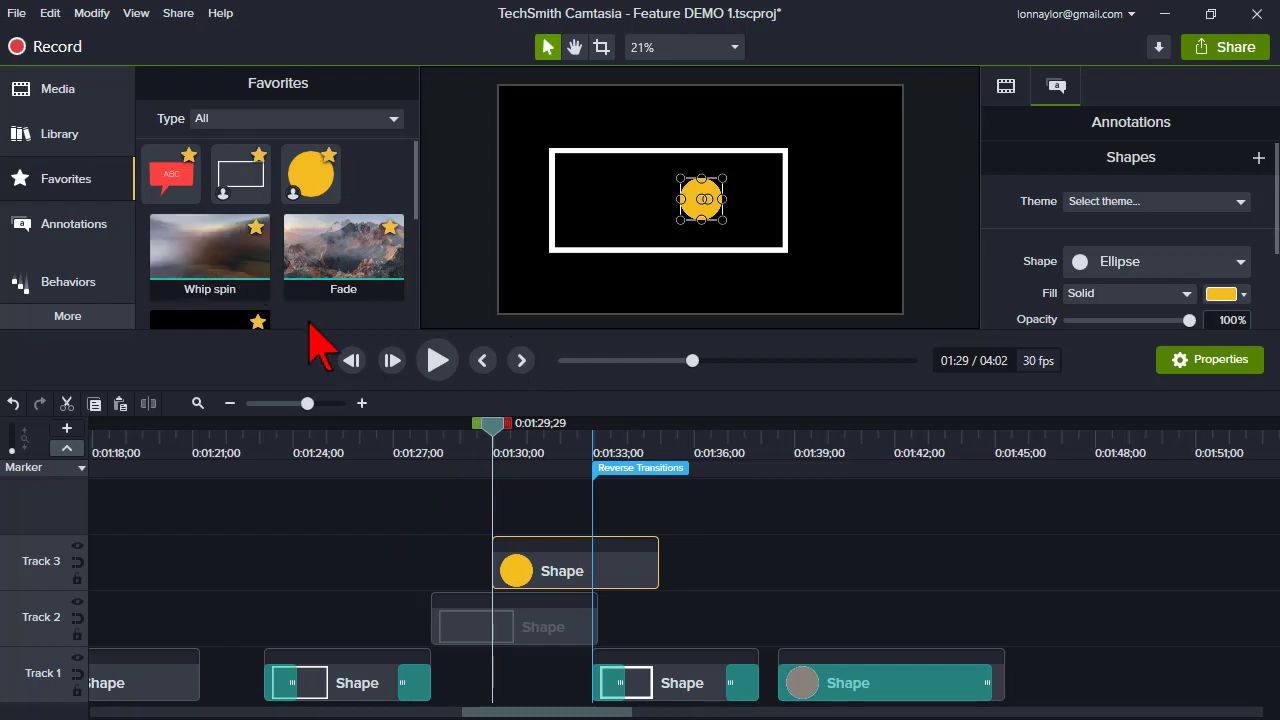
- Scroll through the remaining presets in Favorites
scroll(302, 322, down, 1)
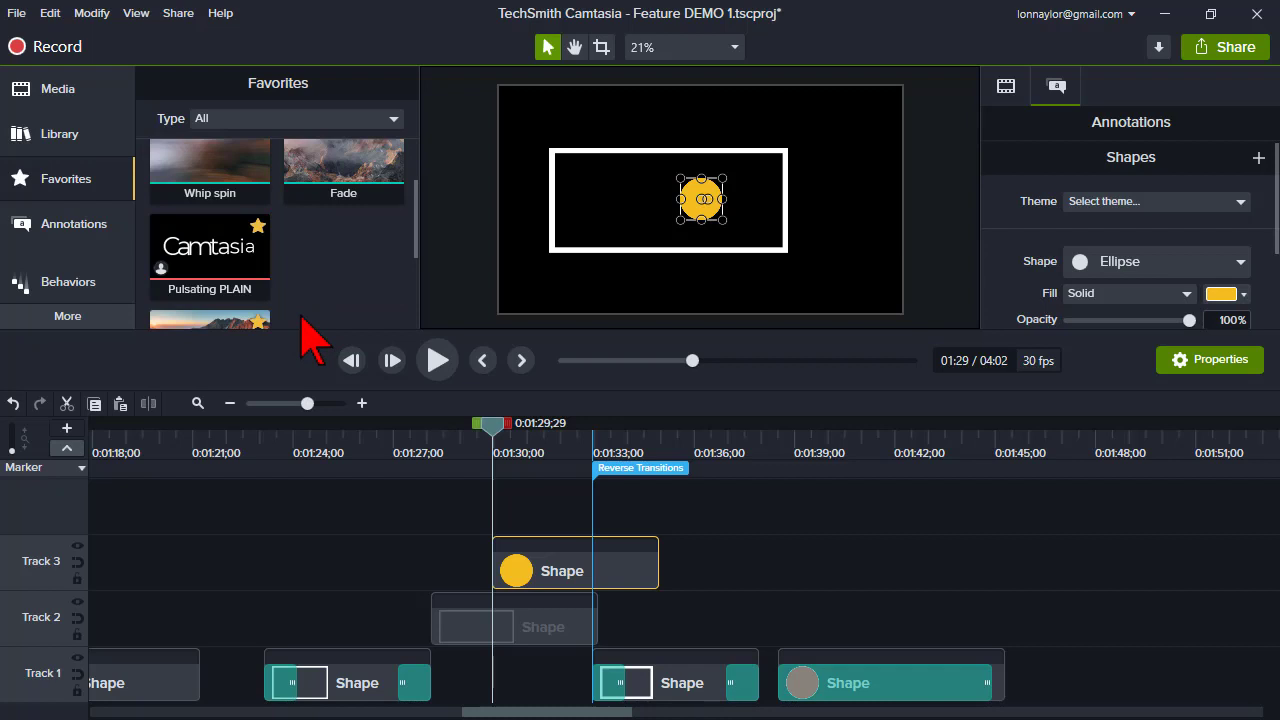
scroll(302, 320, down, 1)
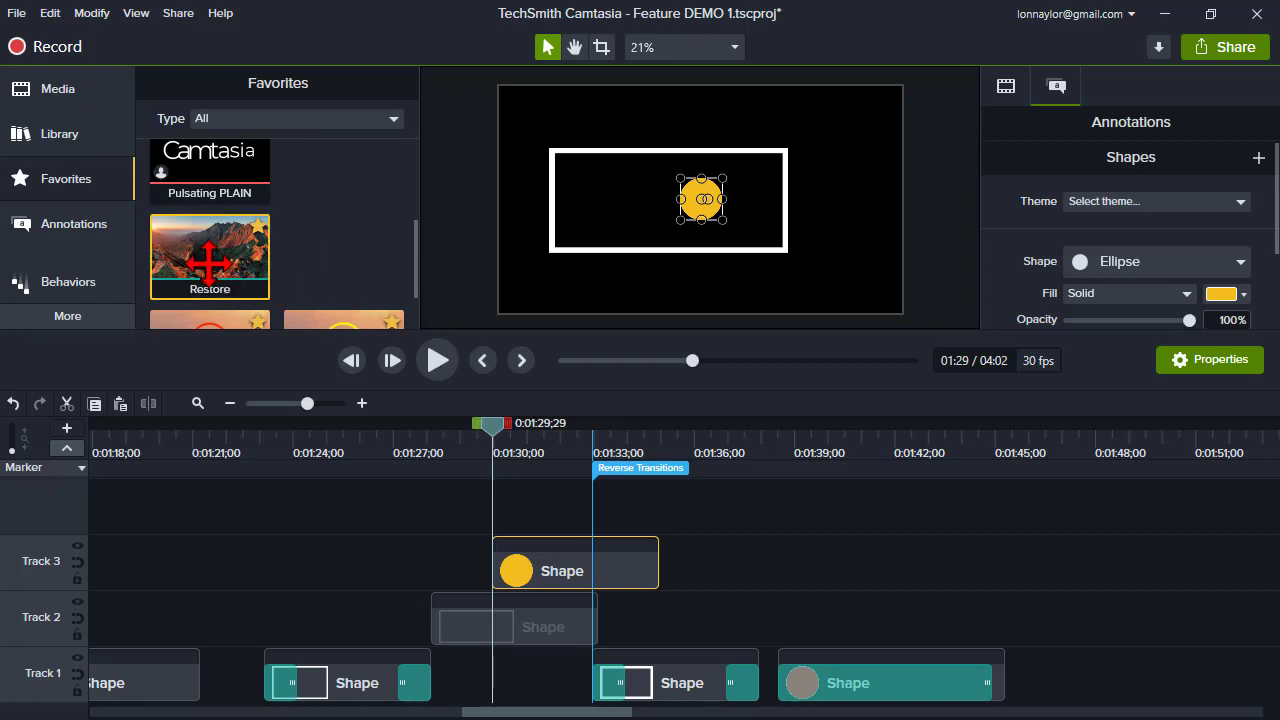
scroll(366, 229, down, 1)
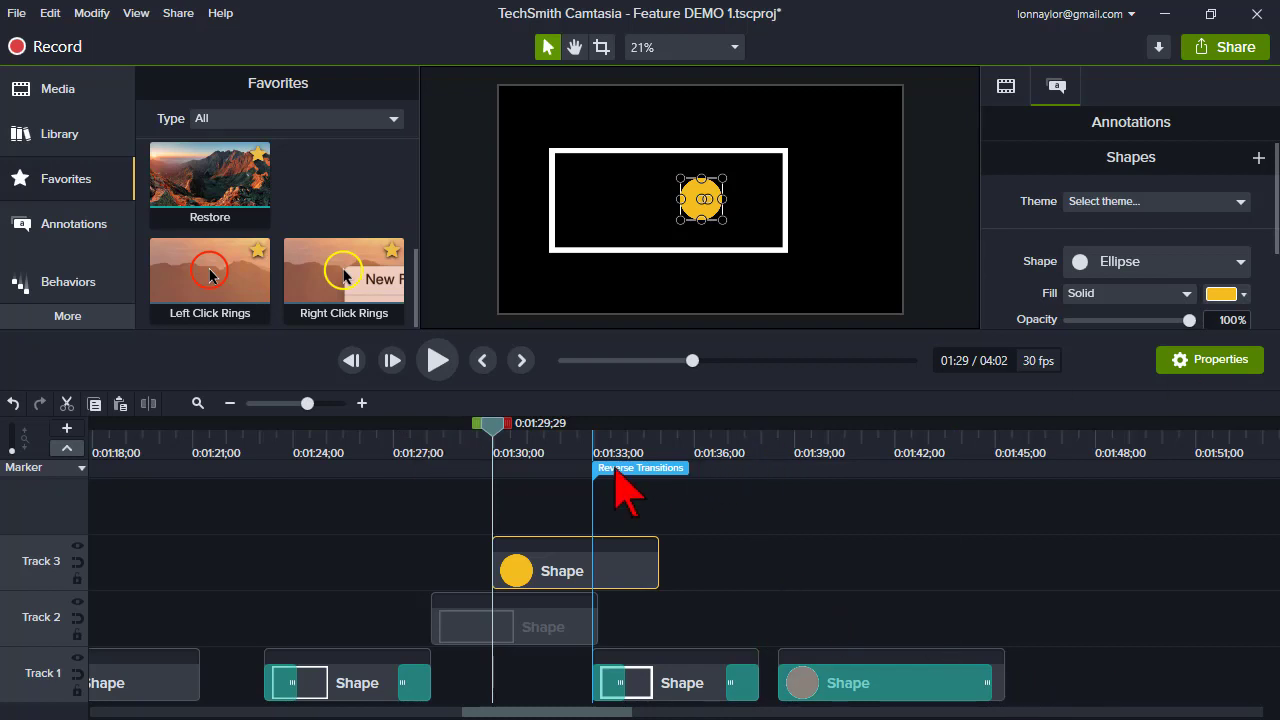
- Move the circle clip on Track 3 and the rectangle clip on Track 2 left to start near 1:26
drag(628, 565, 488, 565)
click(562, 640)
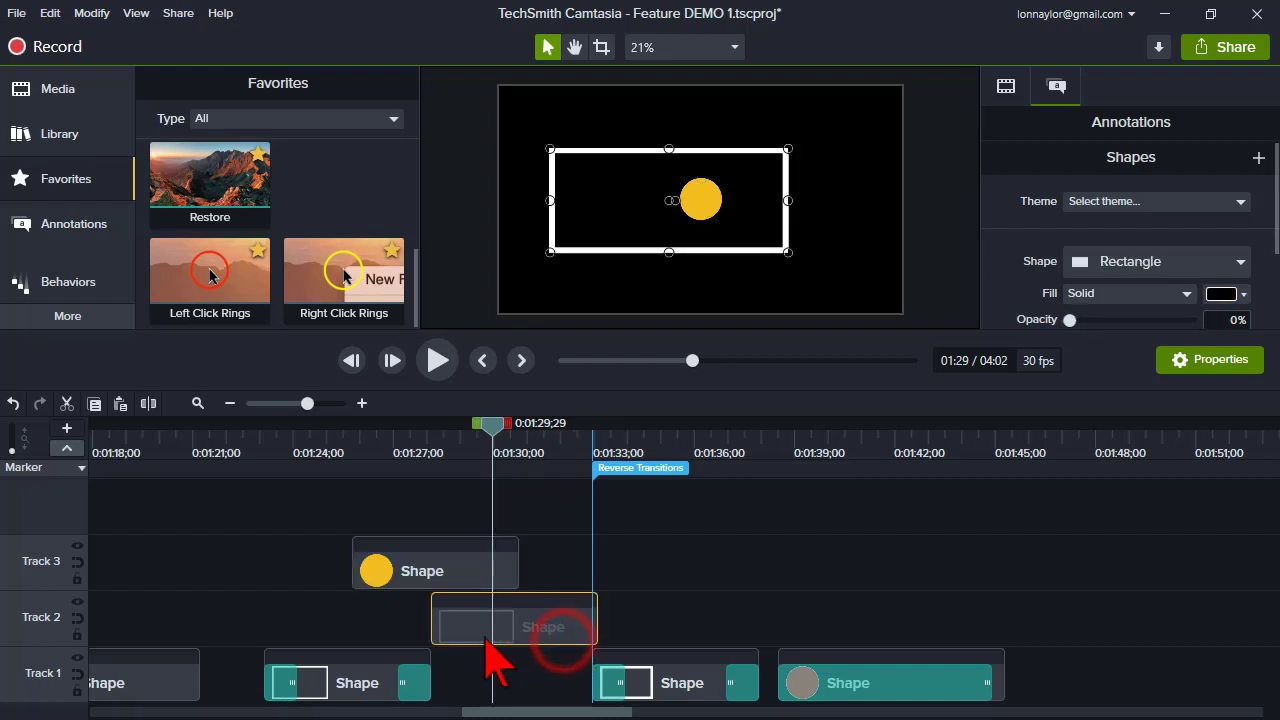
drag(493, 660, 484, 645)
- Play from 1:32 and set the Radial wipe transition on the Track 1 shape clip to Reverse
click(586, 440)
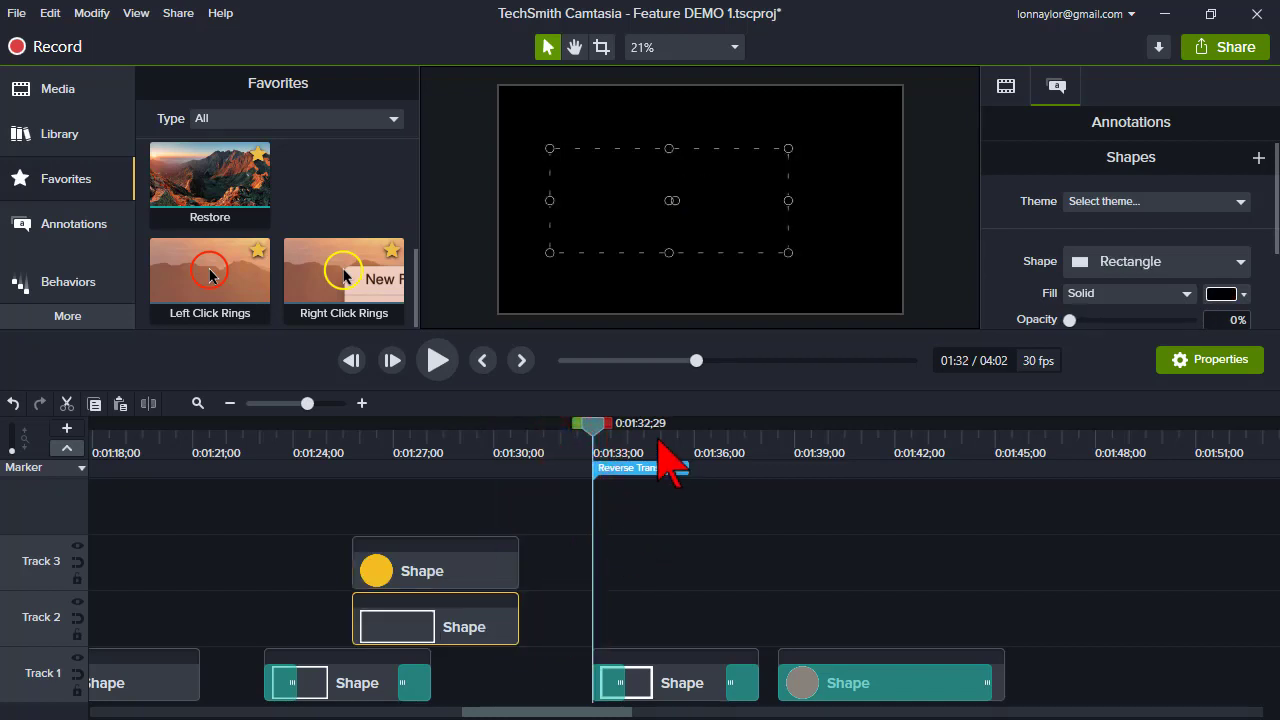
click(440, 361)
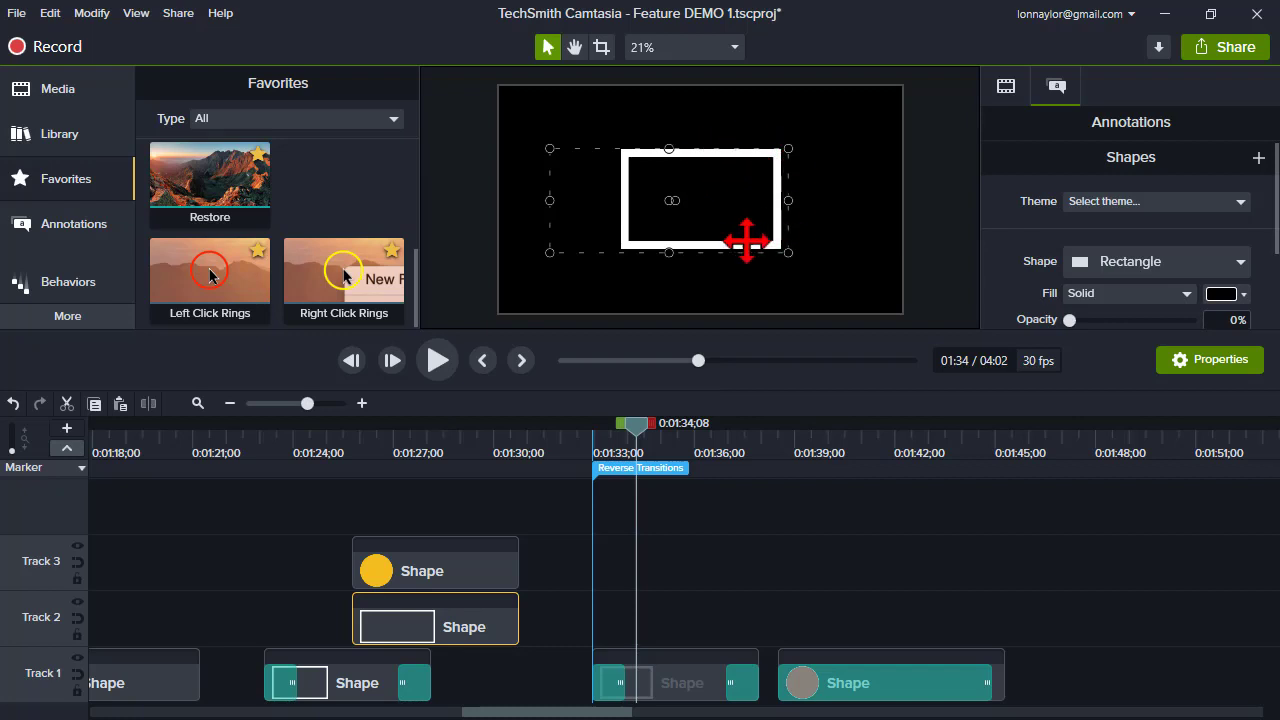
click(610, 686)
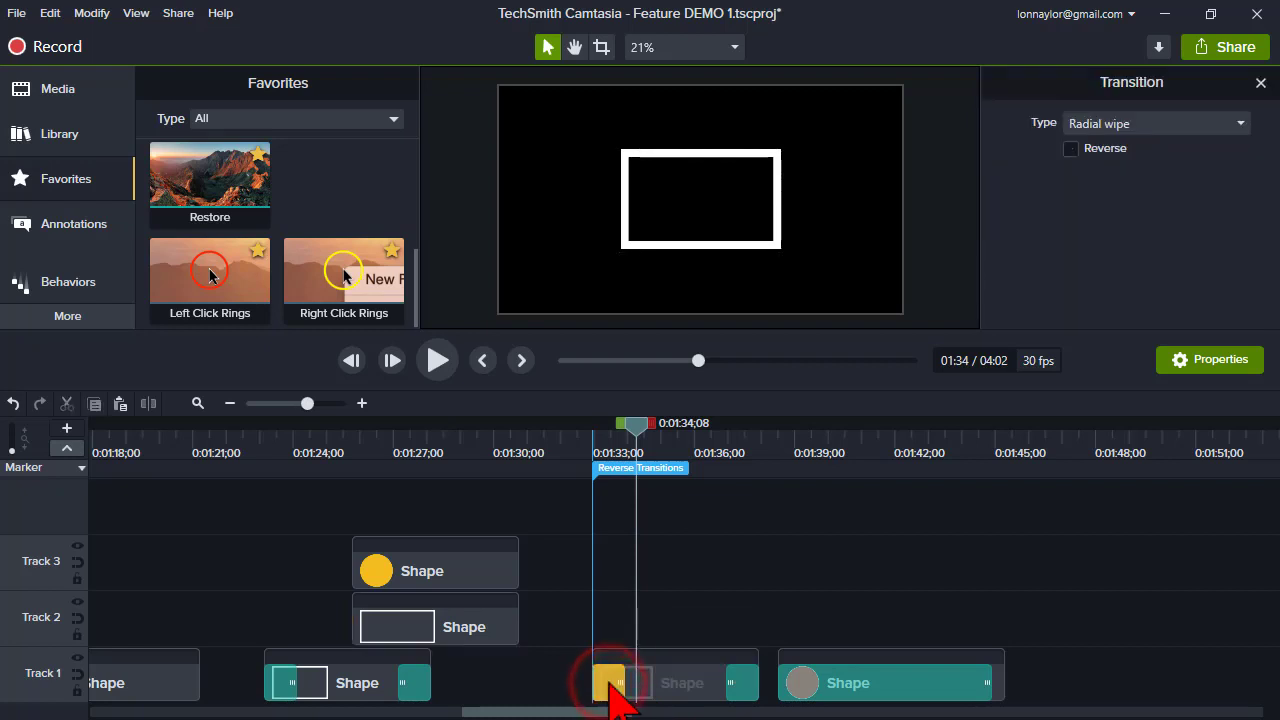
click(1071, 149)
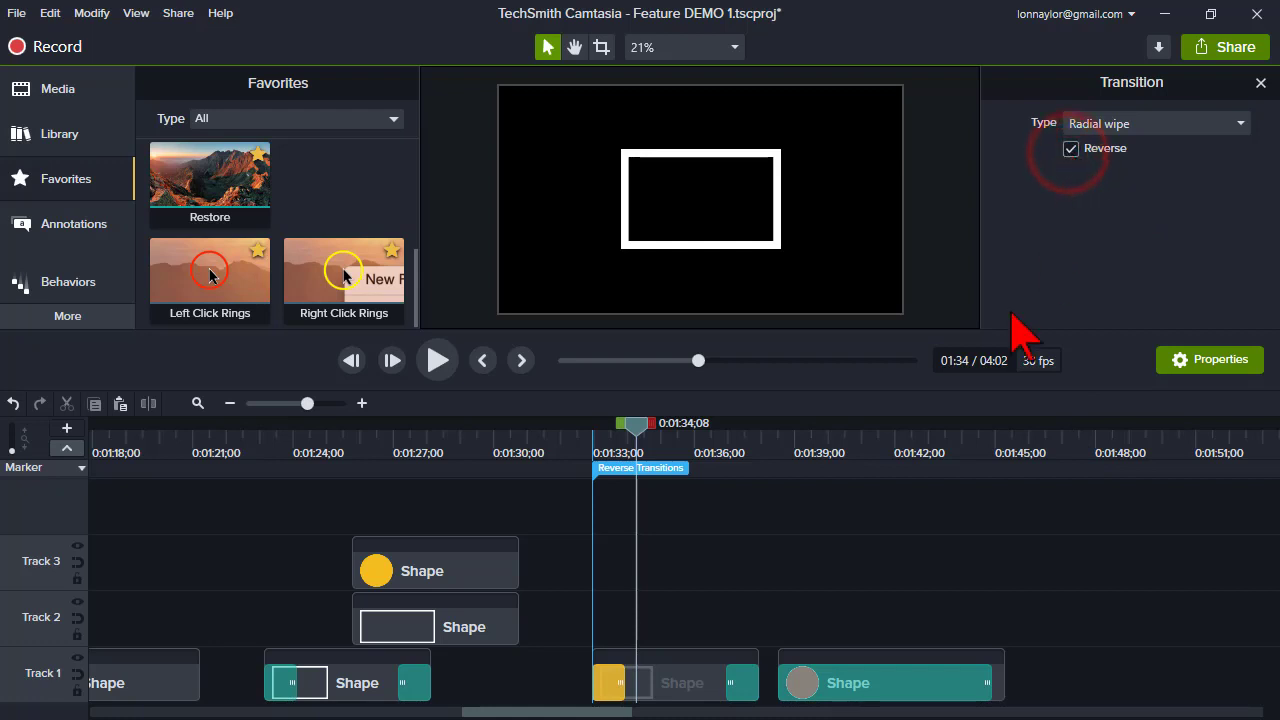
- Replay from 1:32 to preview the reversed Radial wipe transition
drag(608, 434, 588, 450)
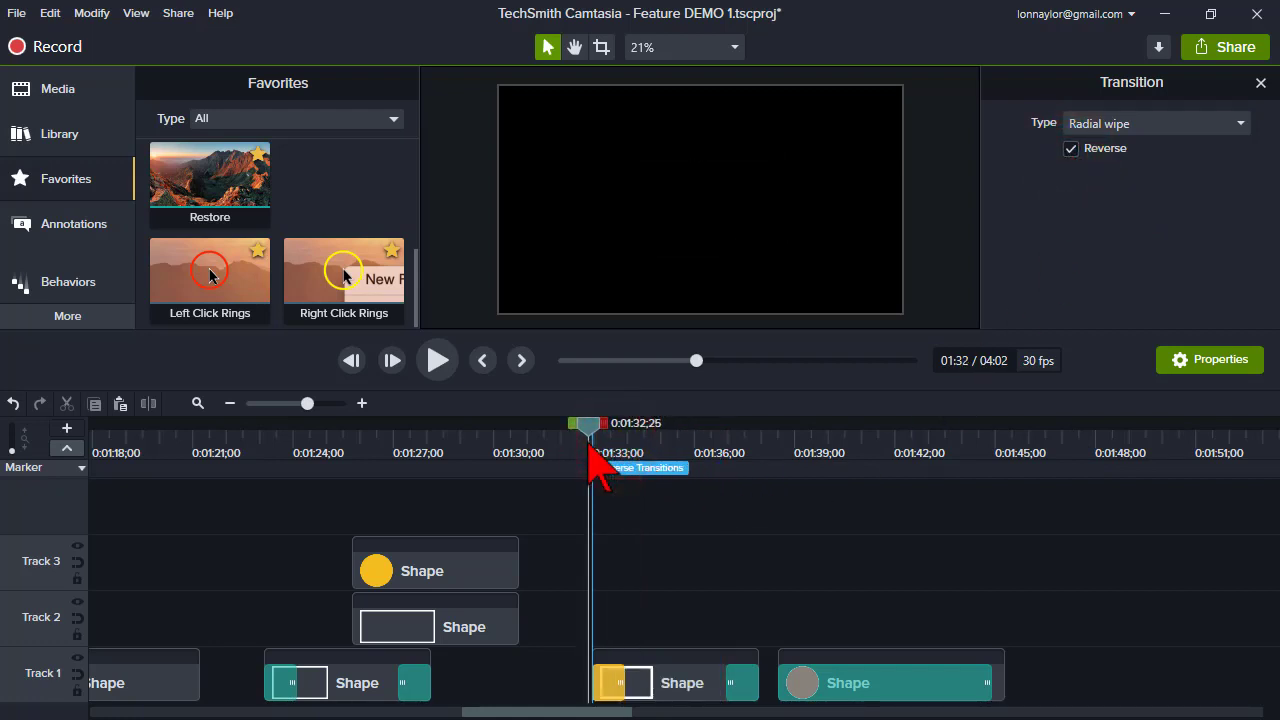
click(438, 361)
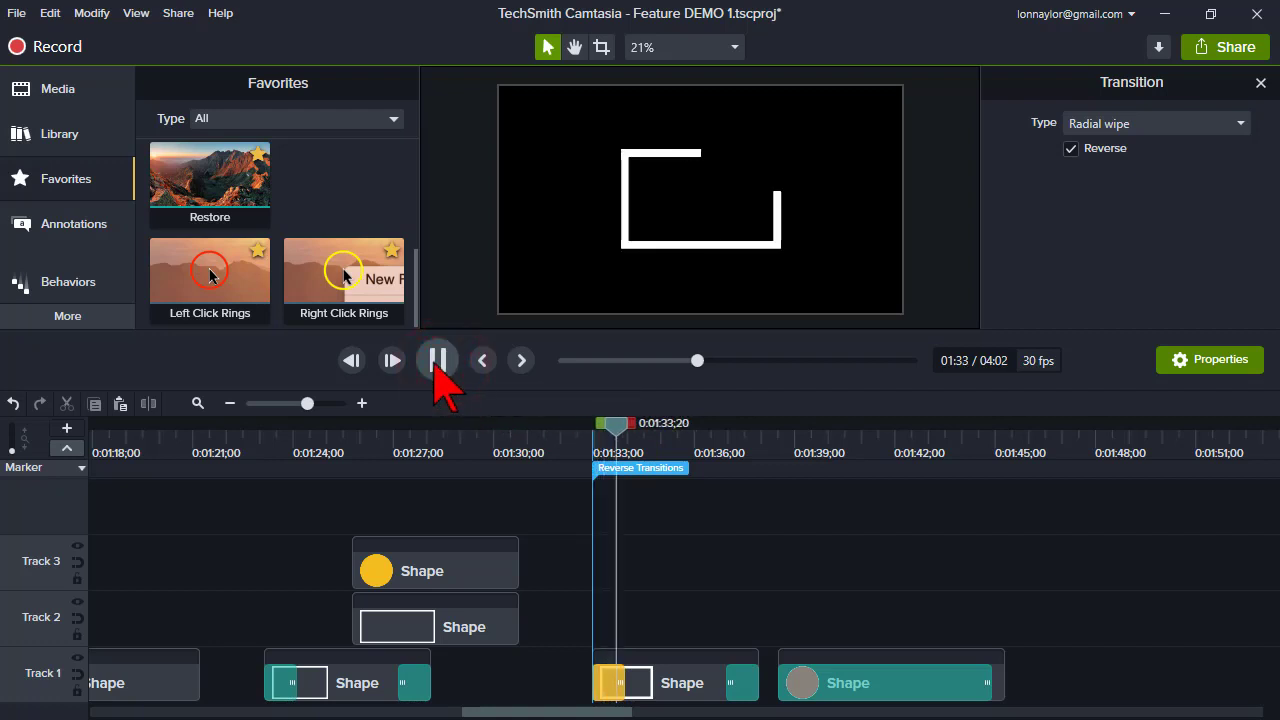
click(437, 362)
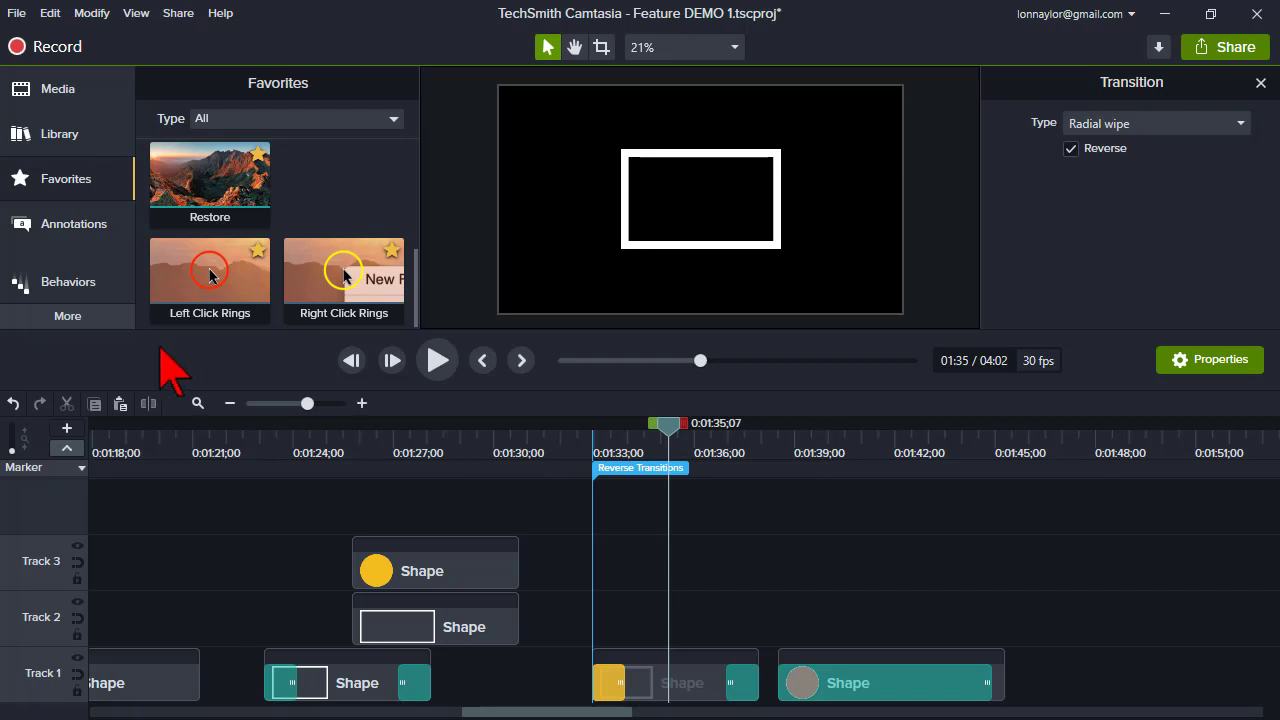
- Zoom the timeline out, open the Media Bin, and enlarge the upper panel area
click(195, 404)
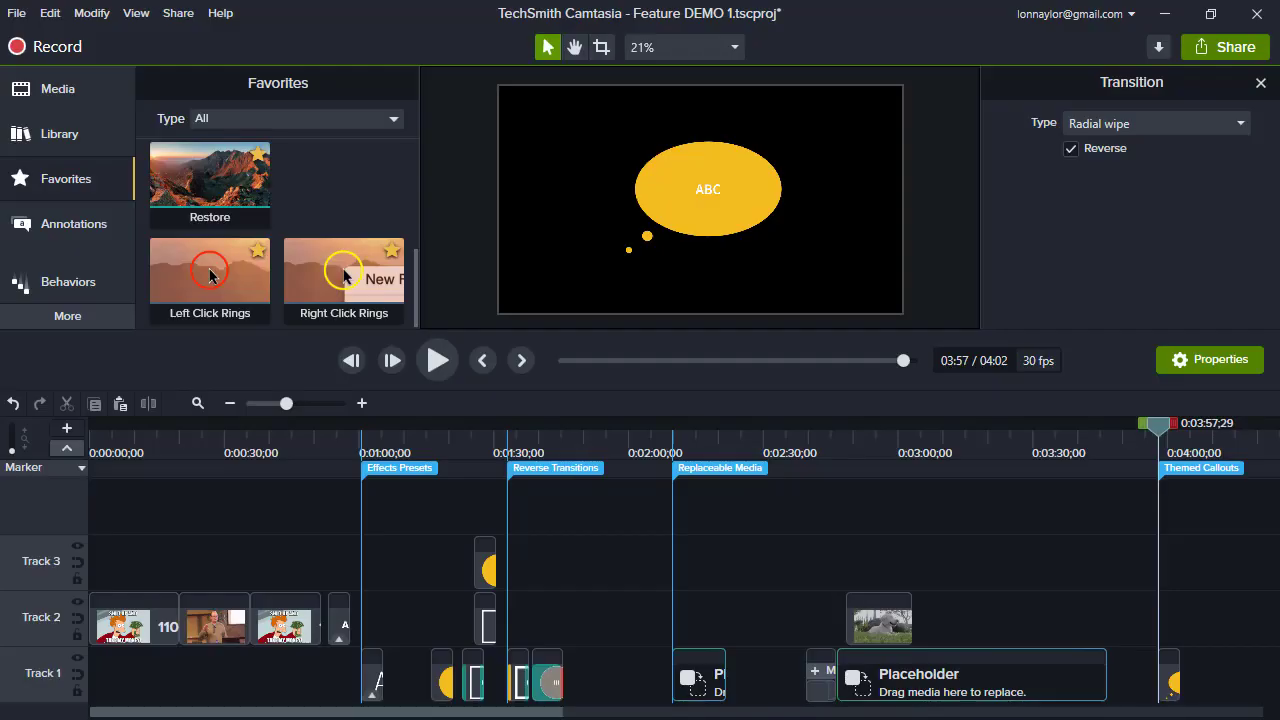
click(90, 98)
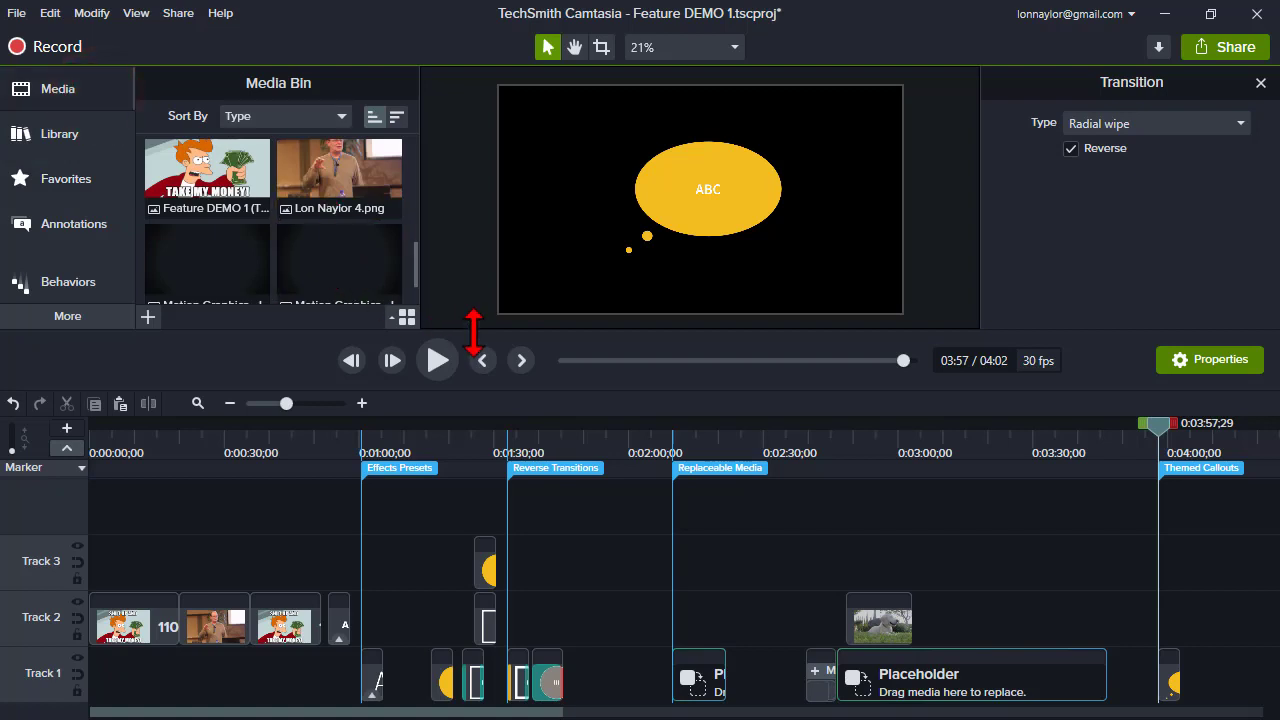
drag(473, 332, 480, 411)
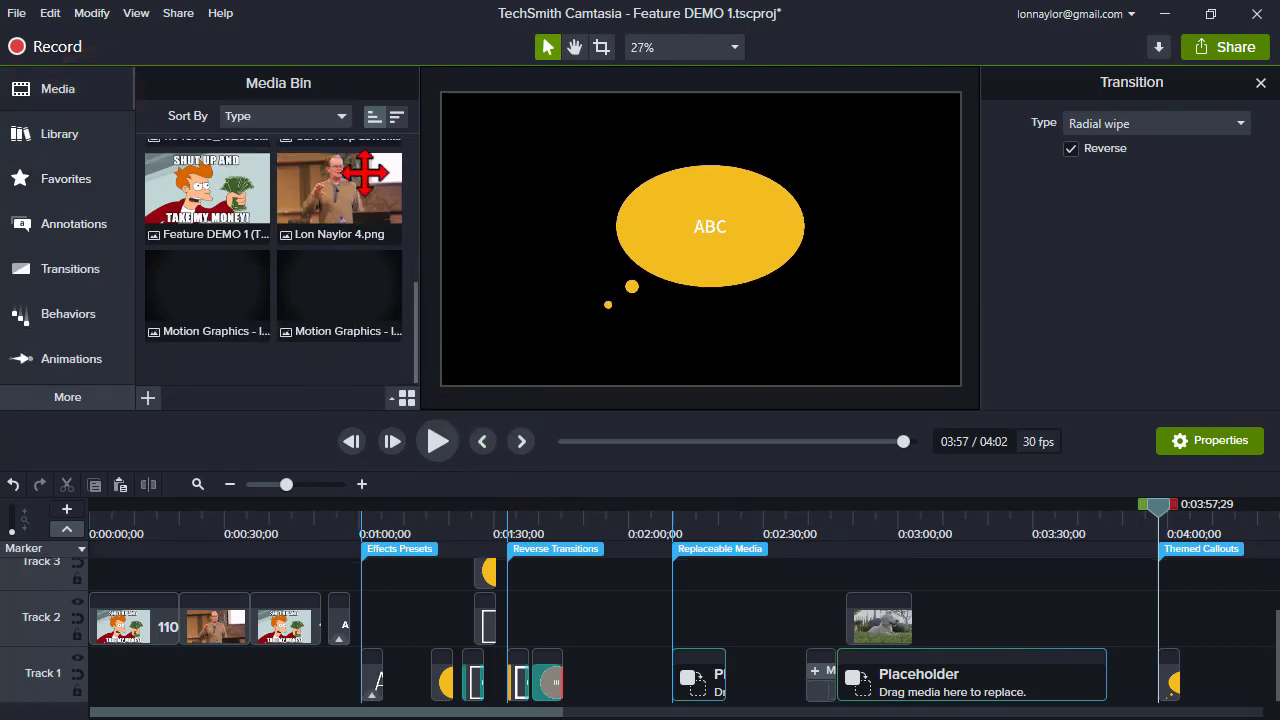
- Sort the Media Bin by Name, then return it to sorting by Type
click(342, 117)
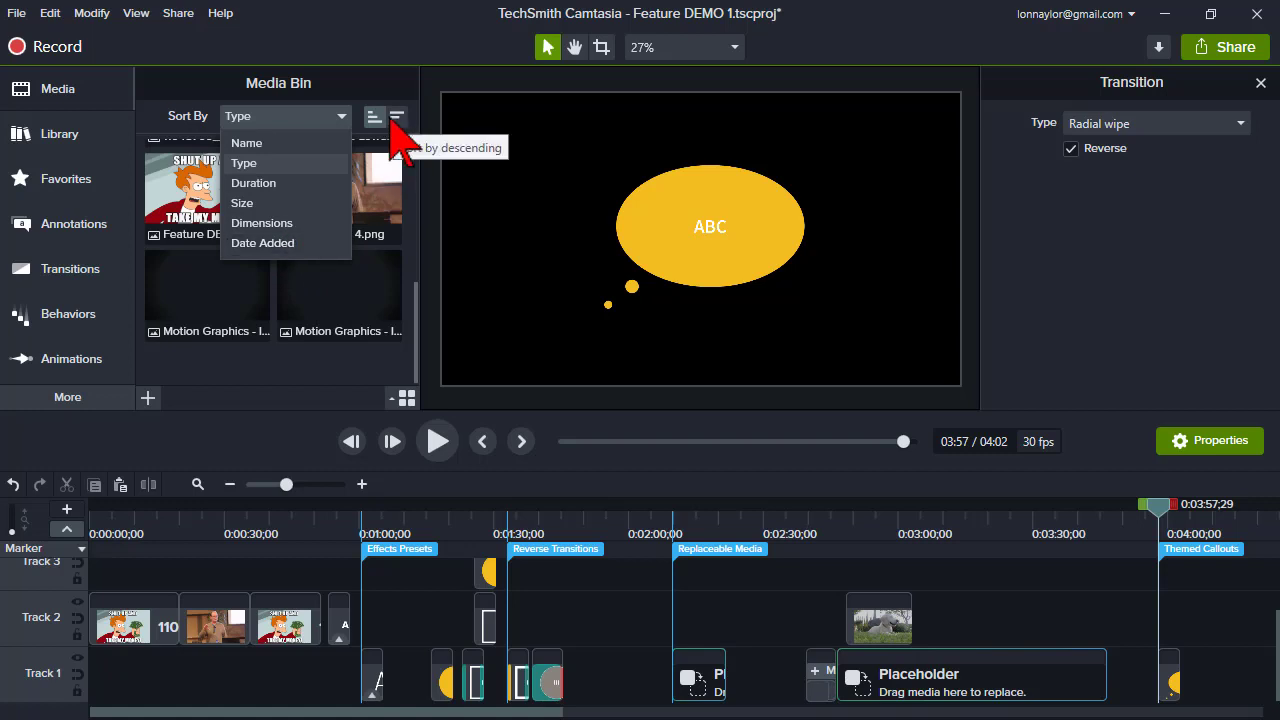
click(297, 143)
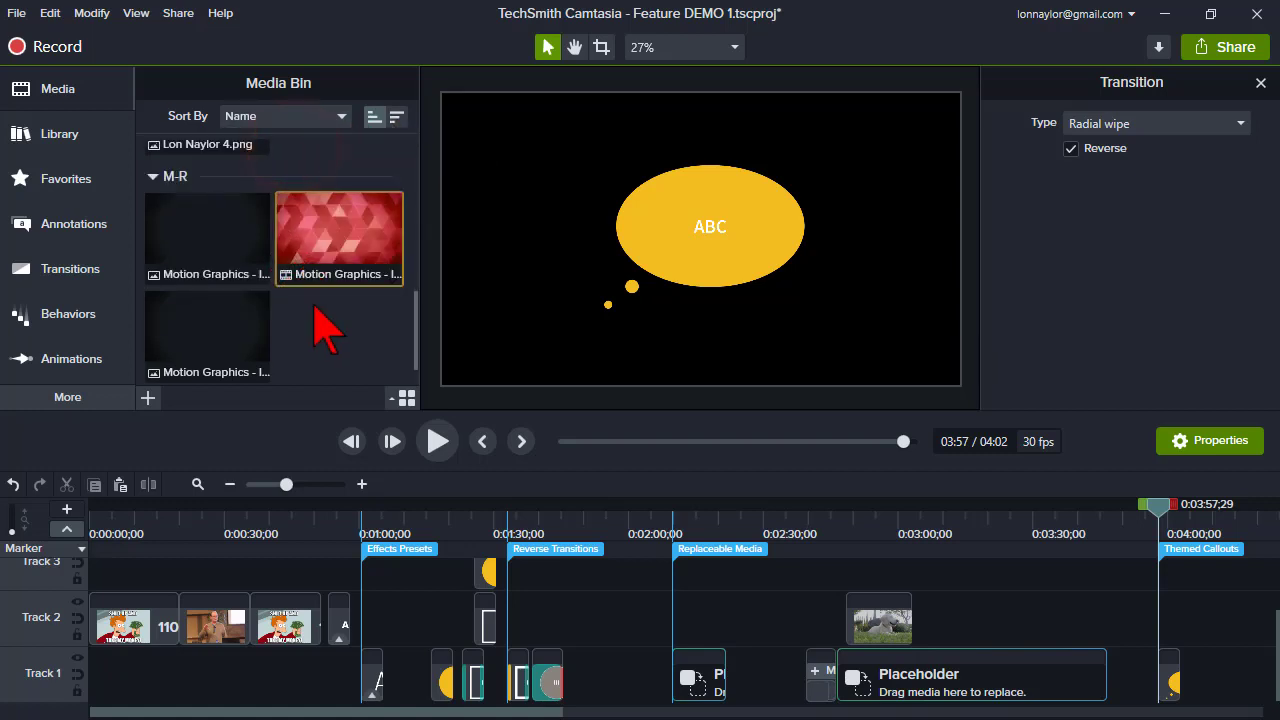
scroll(322, 330, up, 5)
click(340, 116)
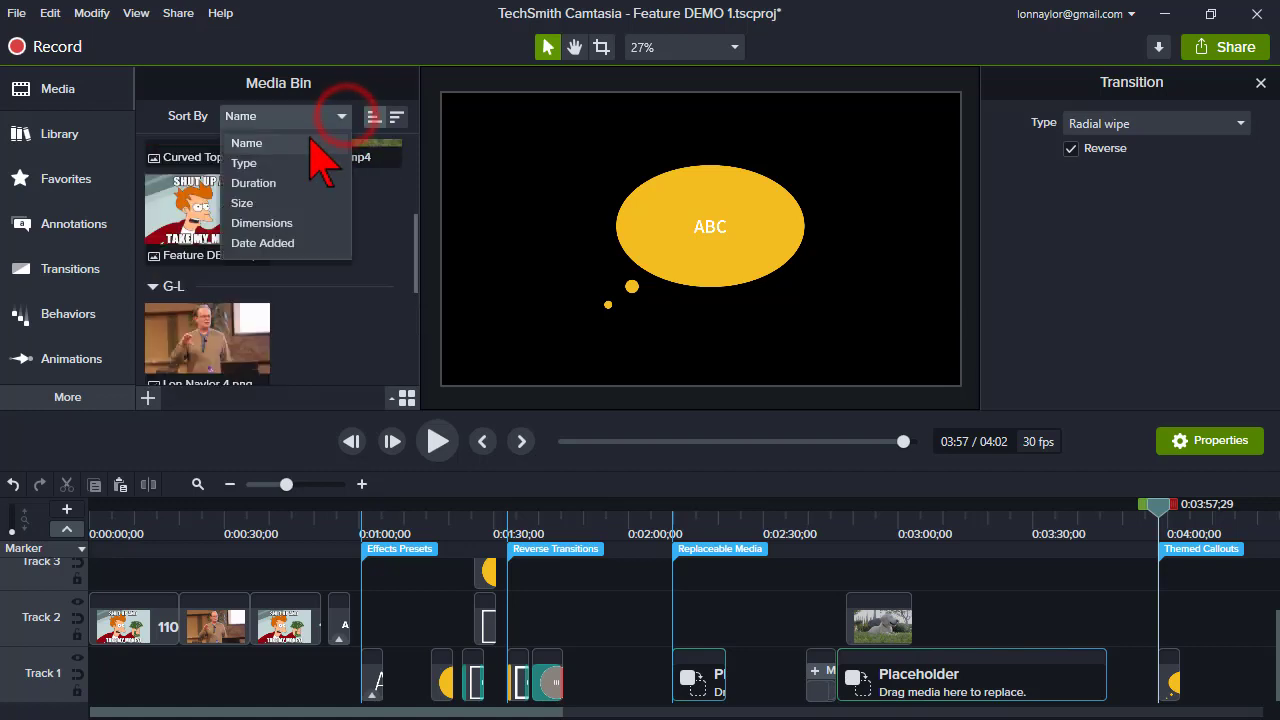
click(280, 164)
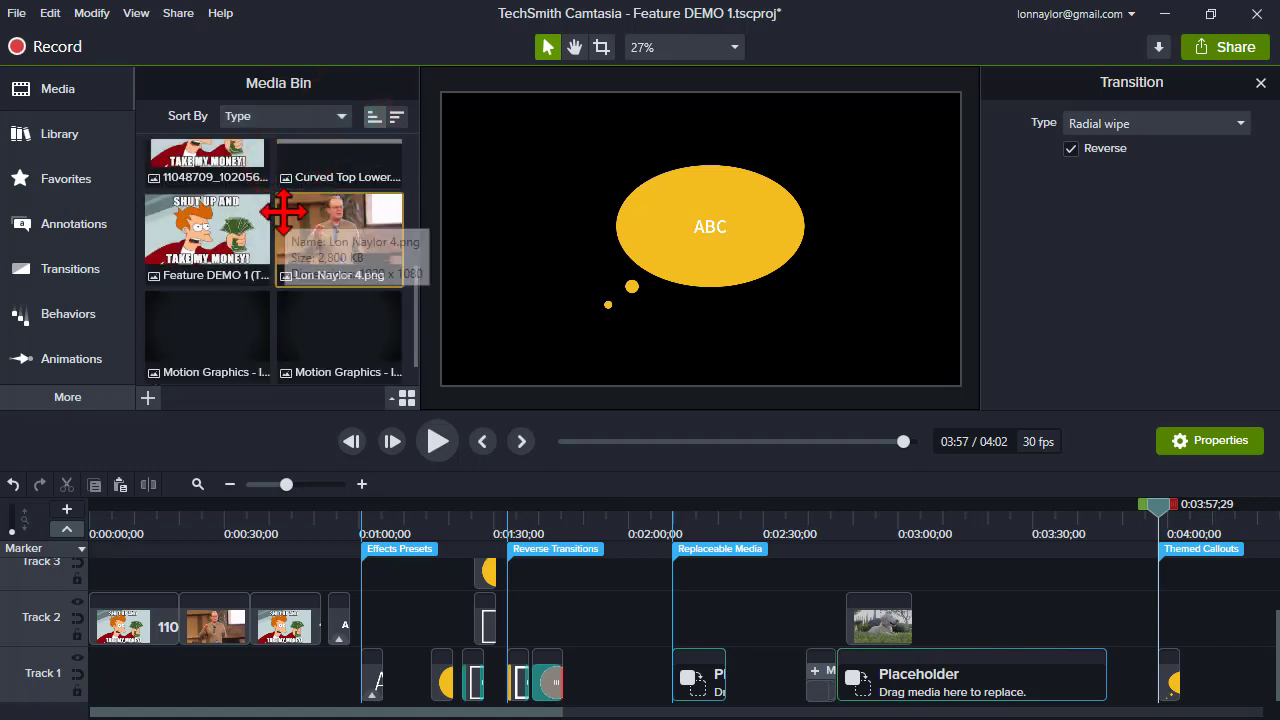
- Browse the video and image items in the Media Bin
scroll(275, 213, up, 1)
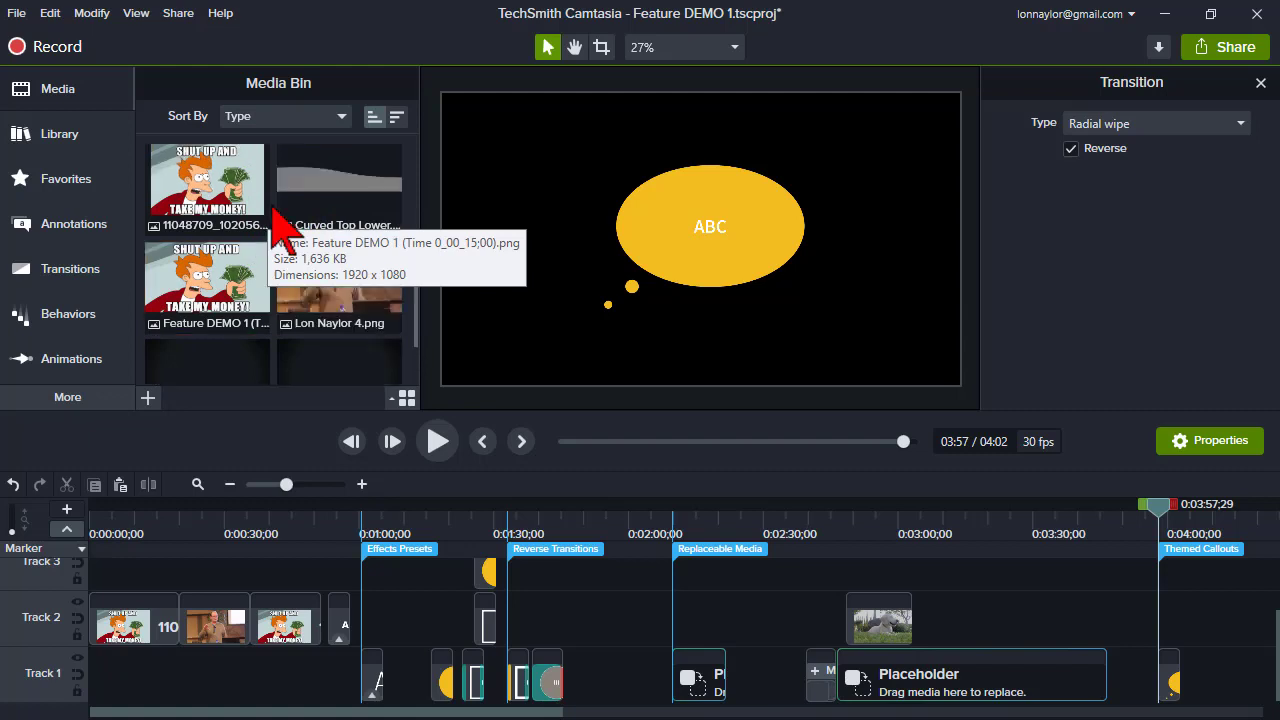
scroll(280, 220, up, 5)
scroll(285, 228, down, 1)
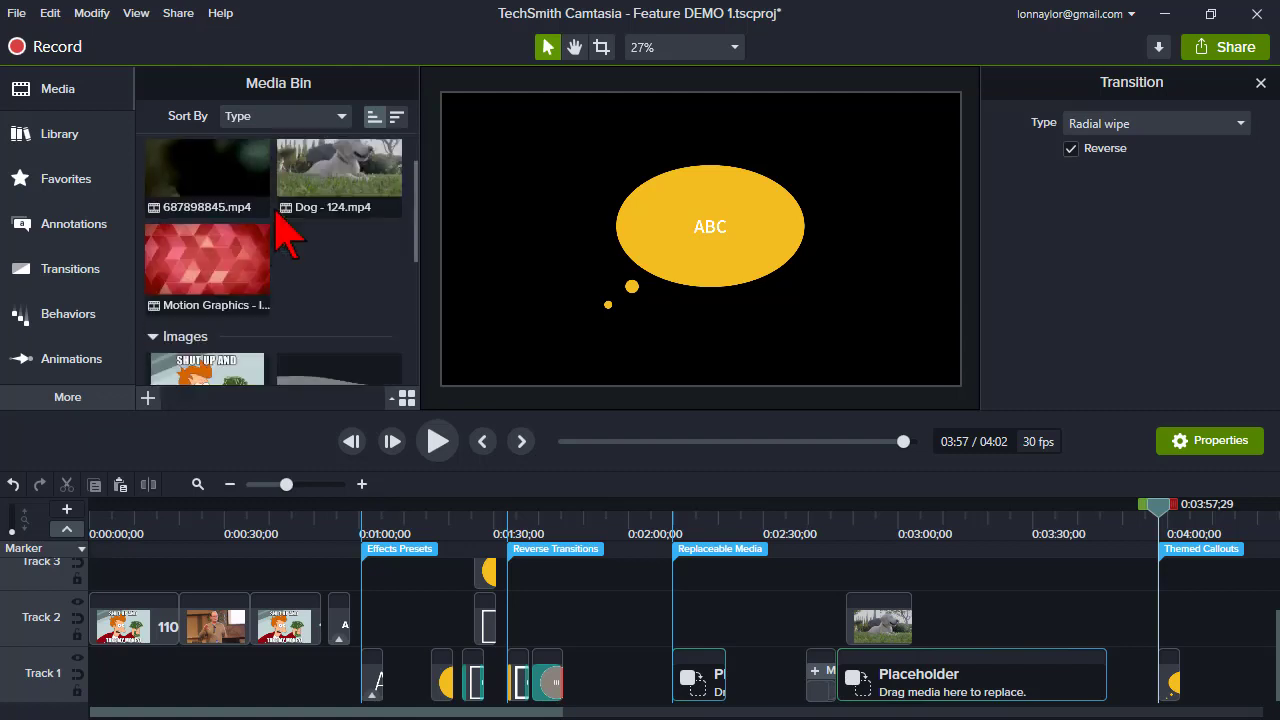
click(265, 311)
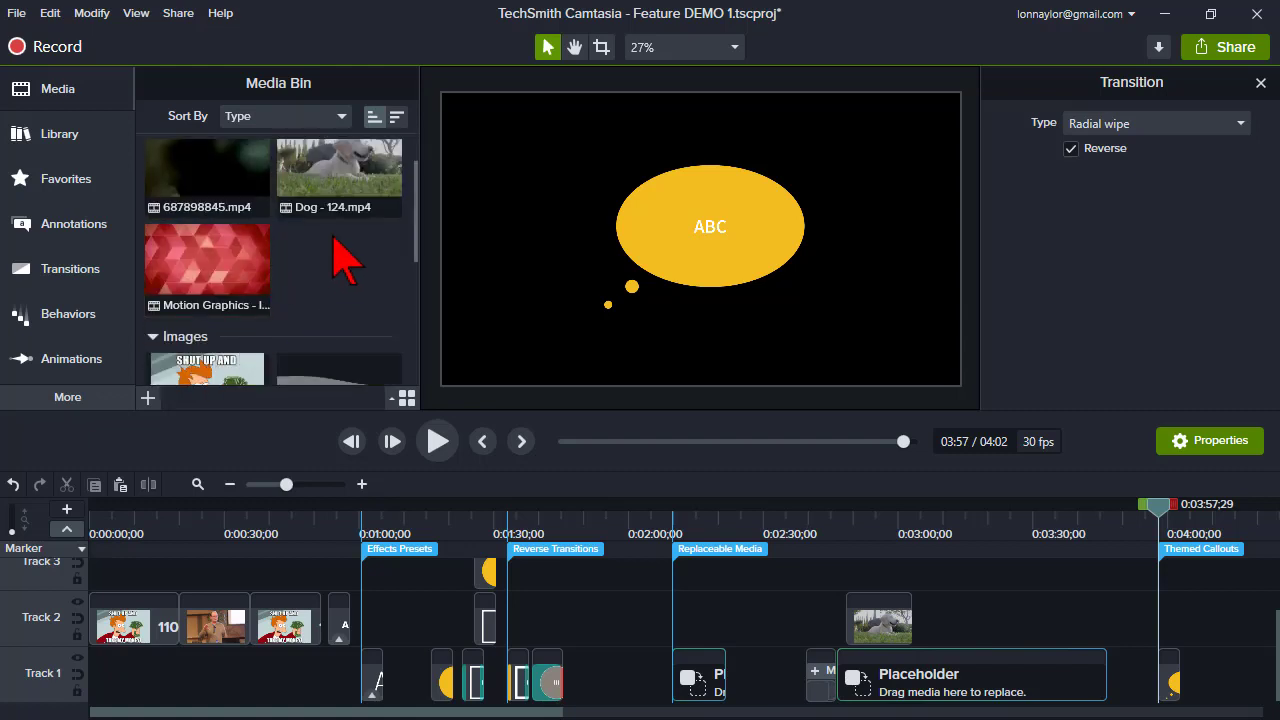
click(338, 175)
click(238, 175)
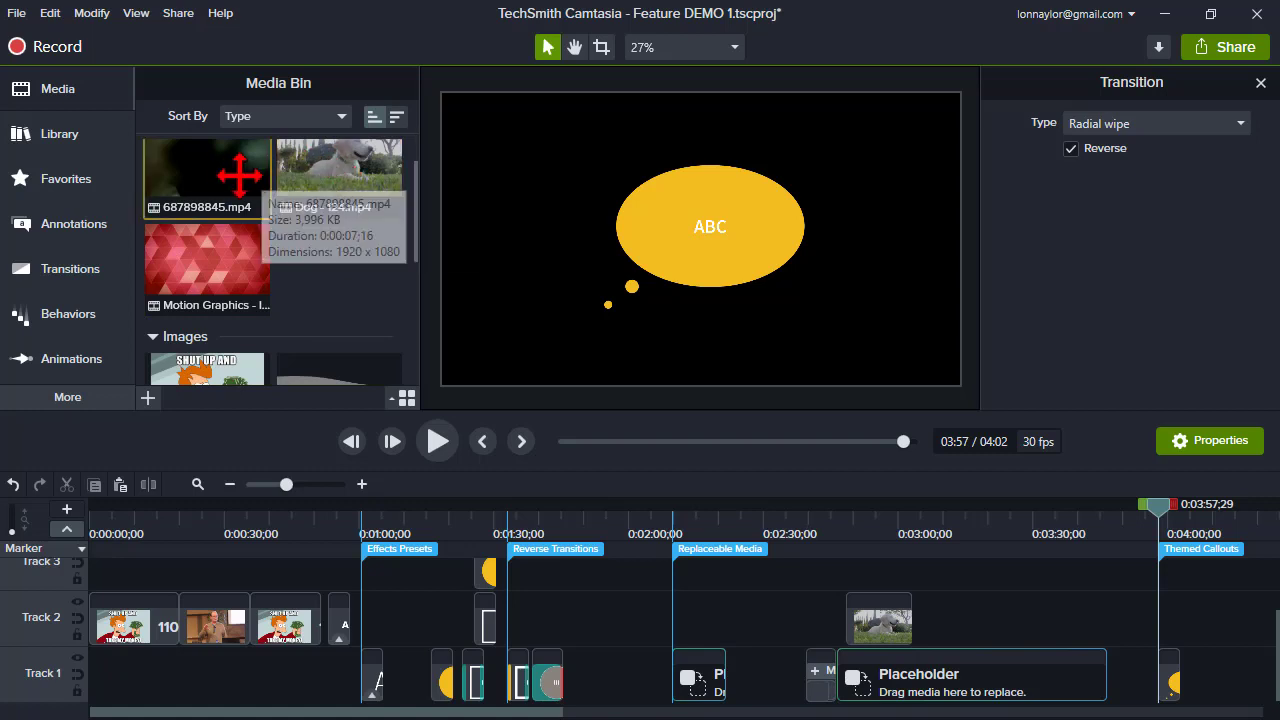
click(300, 270)
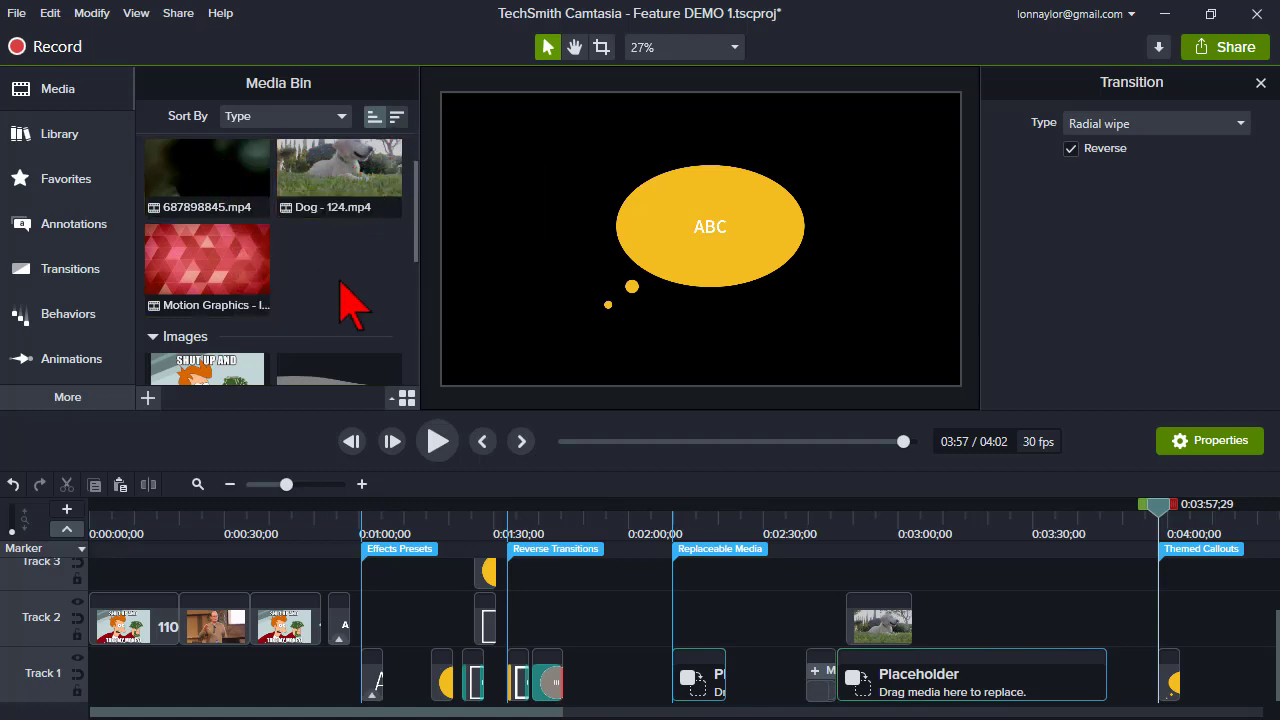
- Collapse the Images and Videos groups in the Media Bin
scroll(343, 294, down, 1)
click(152, 289)
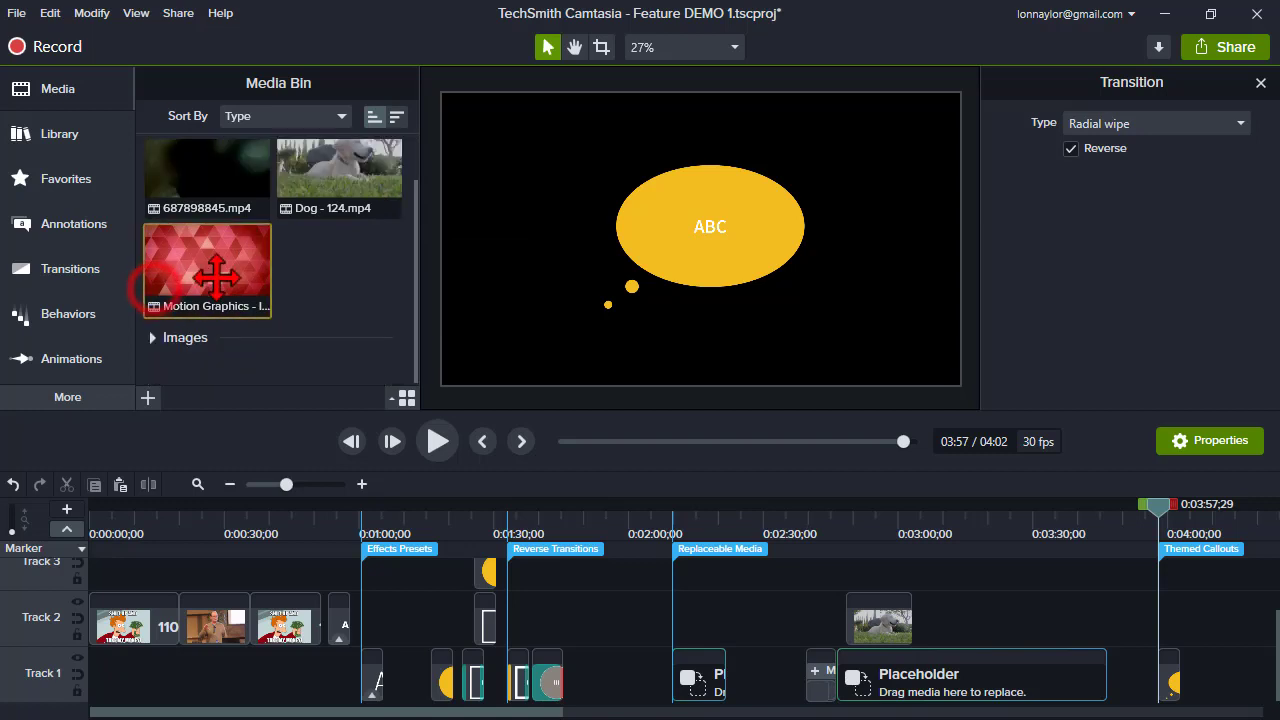
click(234, 308)
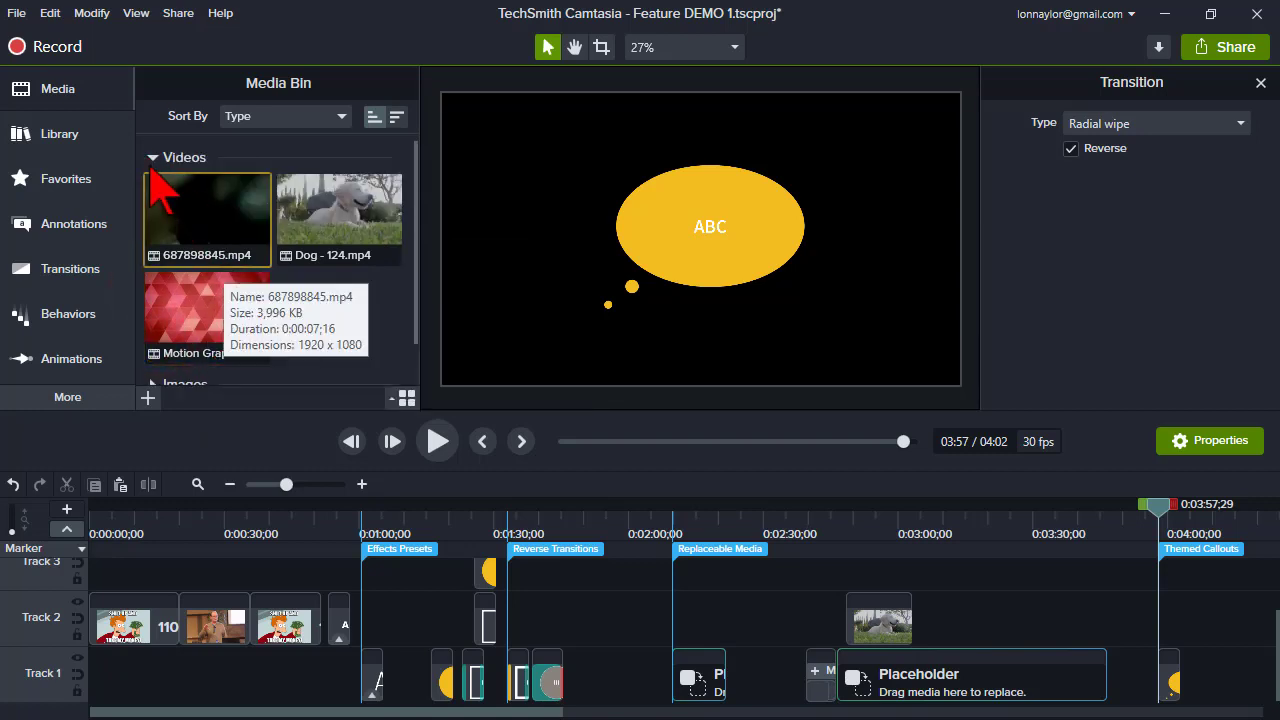
click(152, 157)
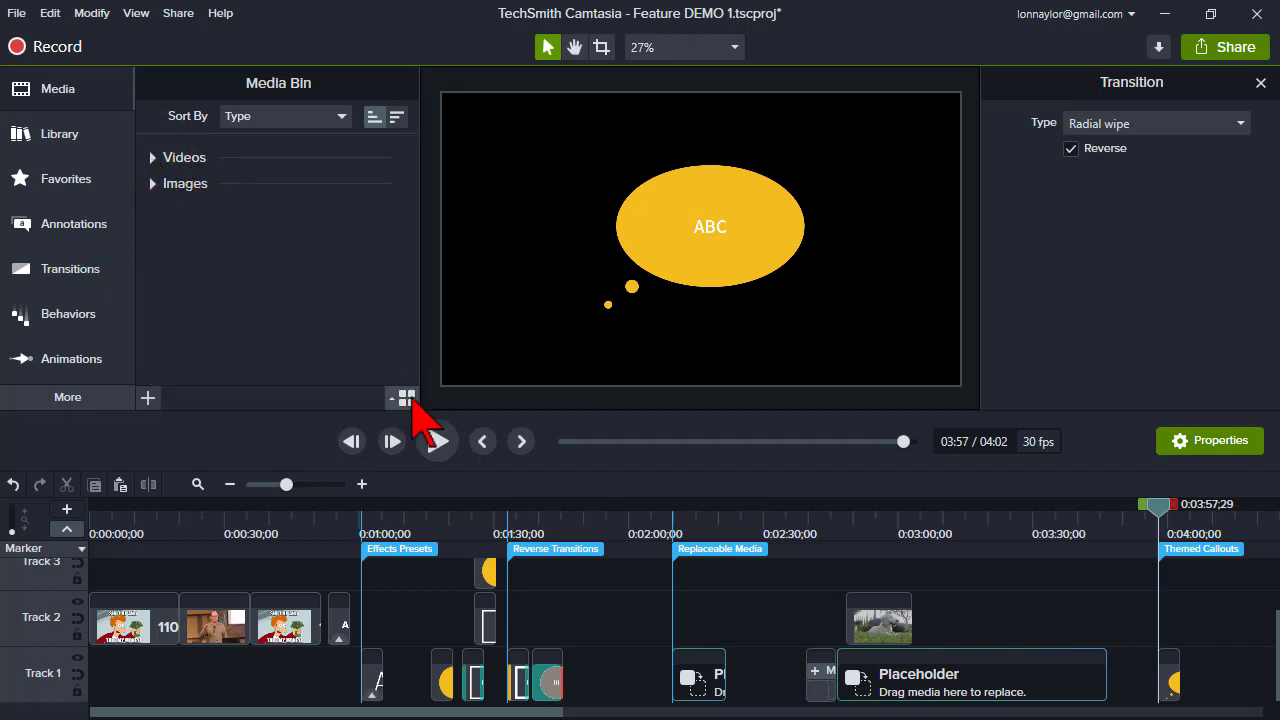
- Switch the Media Bin to the detailed list view showing type, name and duration
click(404, 400)
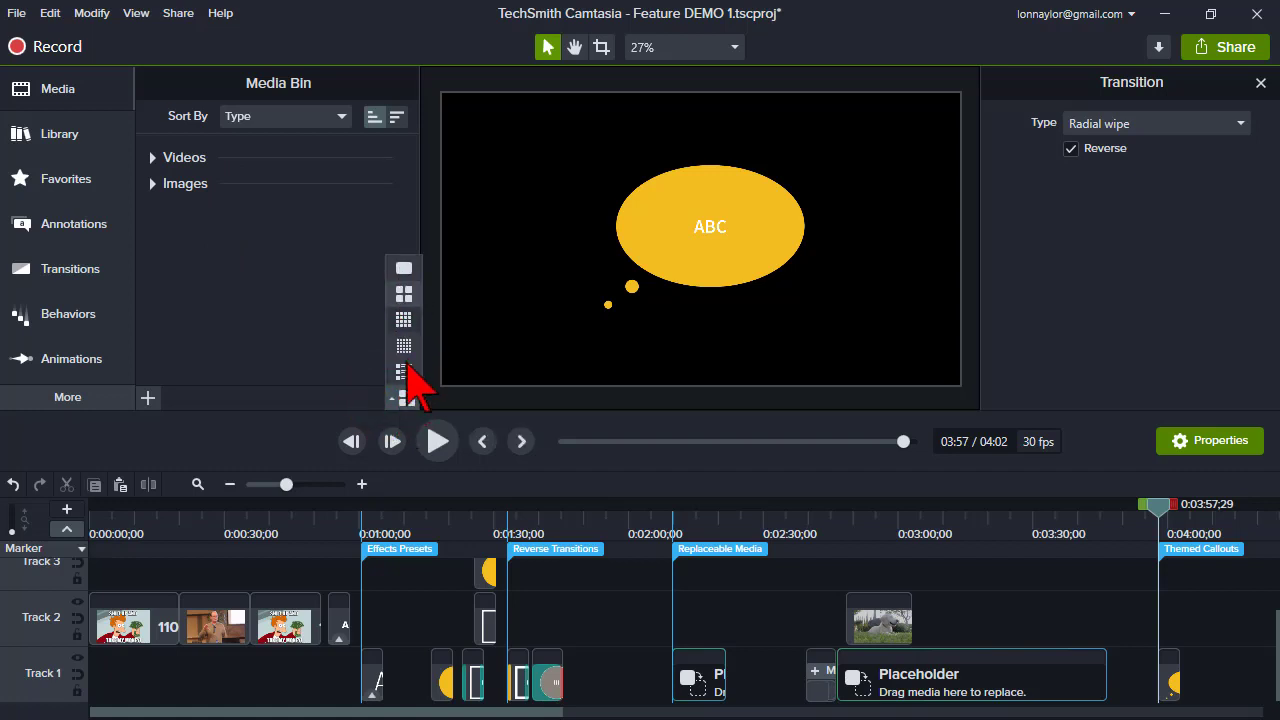
click(403, 372)
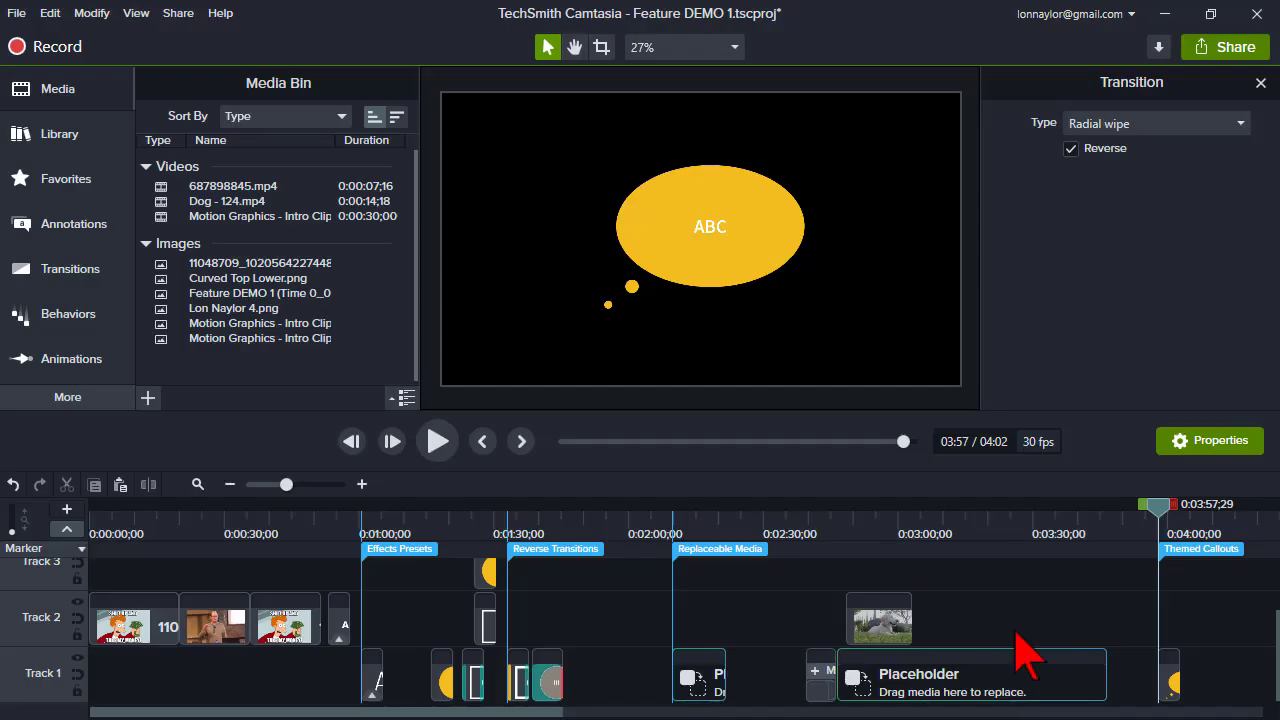
click(617, 506)
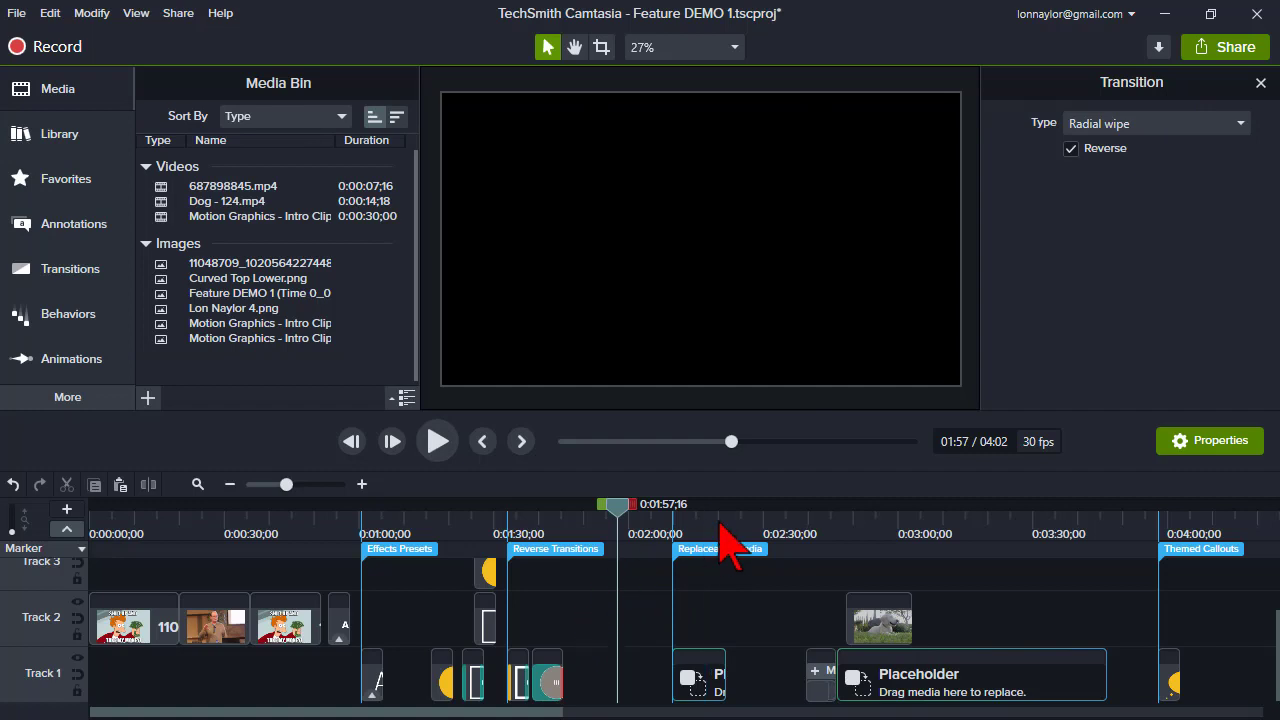
- Open the Theme Manager and examine its theme list, Logo tab and theme options, then close it
click(15, 14)
click(158, 356)
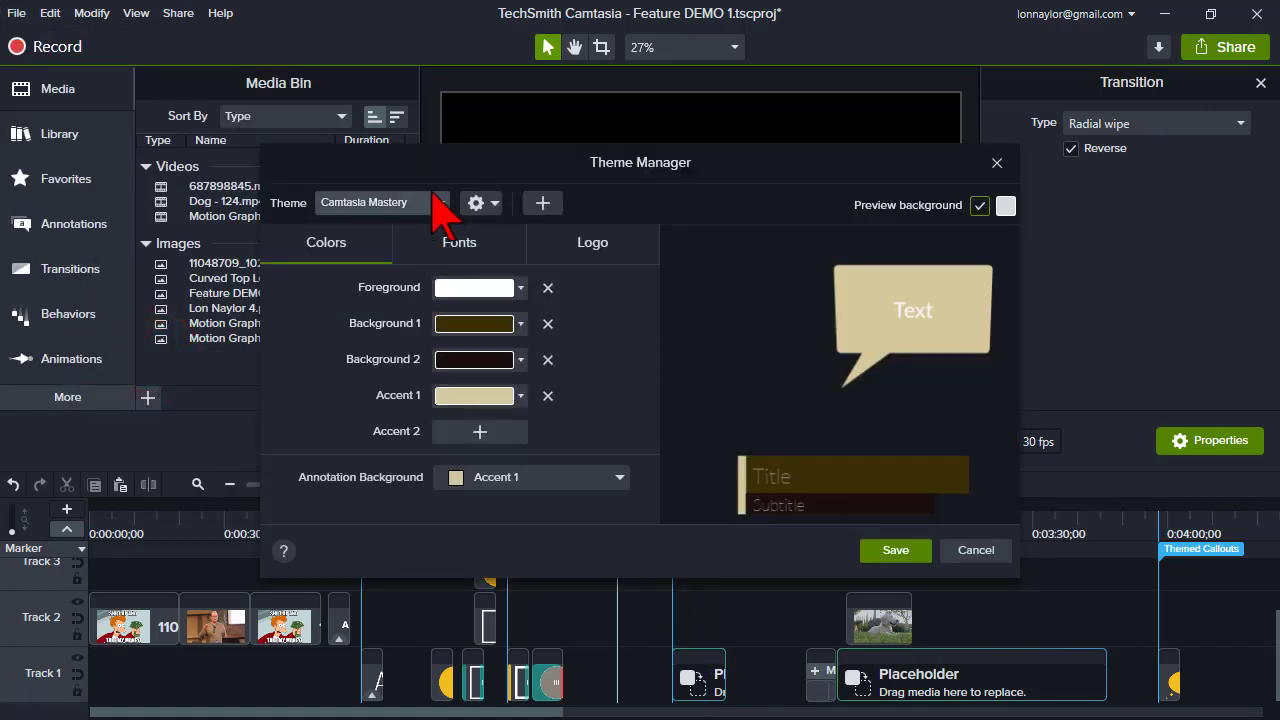
click(440, 204)
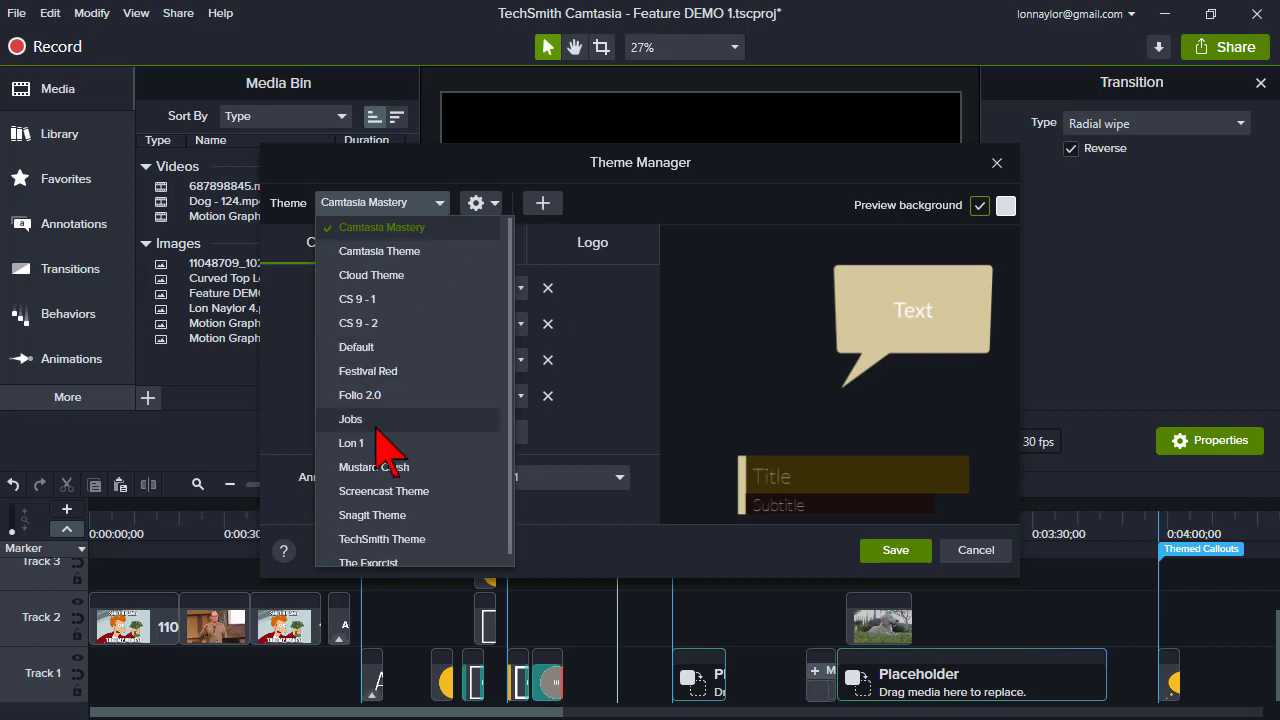
click(466, 147)
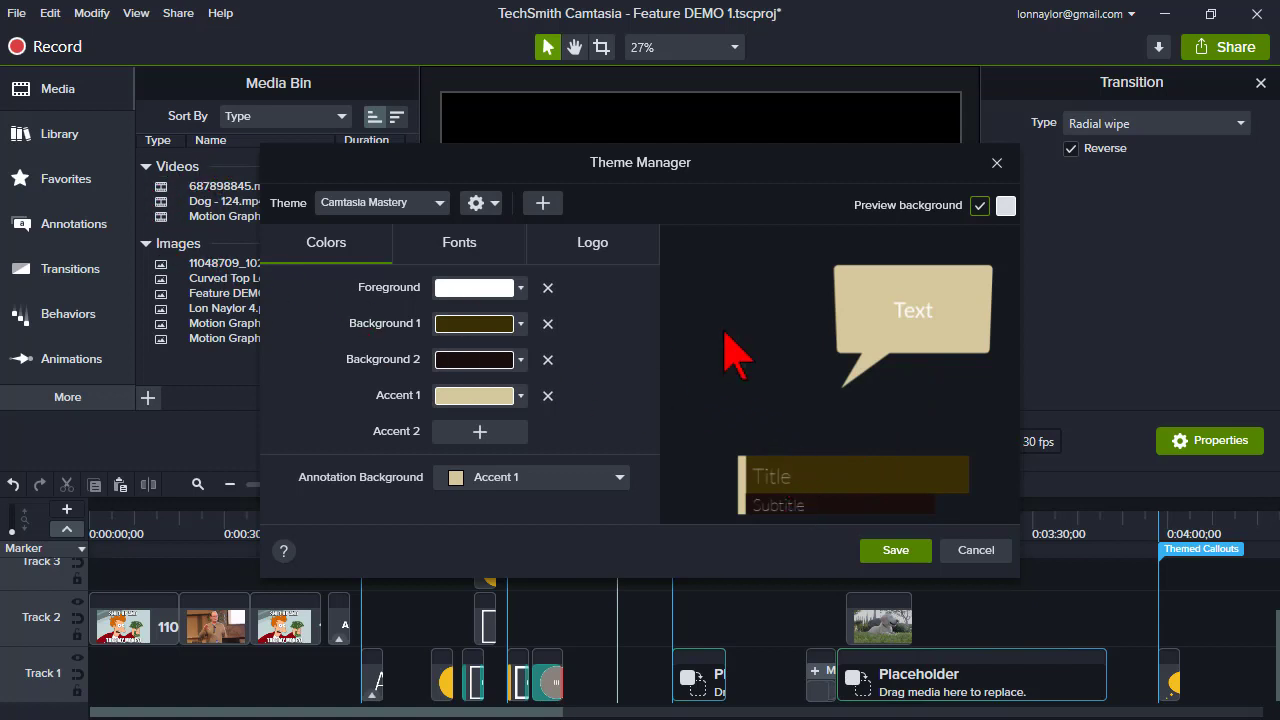
click(577, 240)
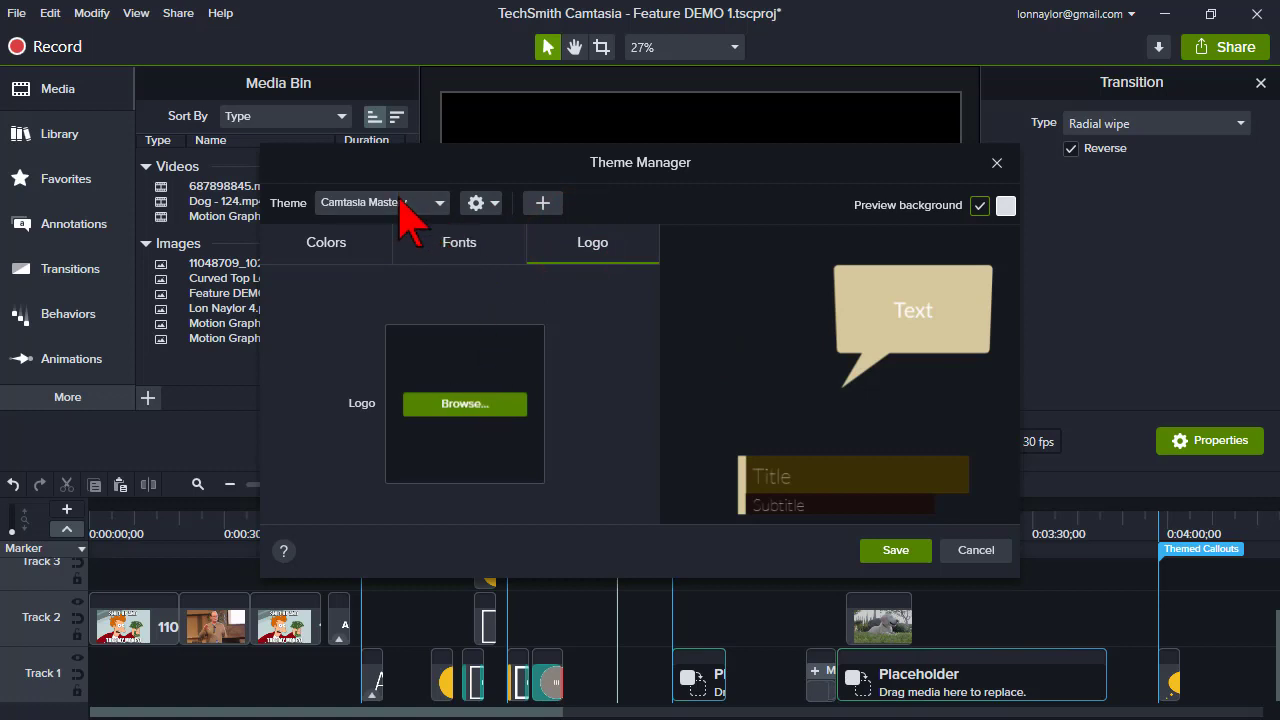
click(432, 202)
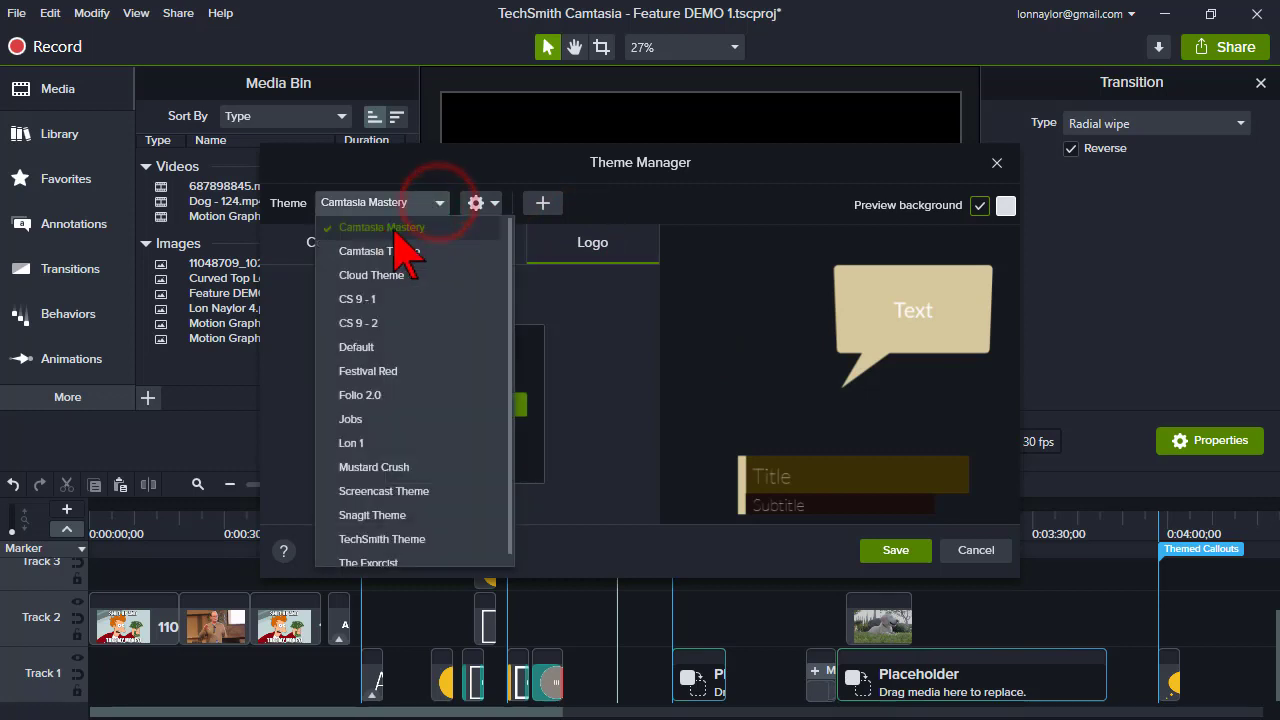
click(636, 164)
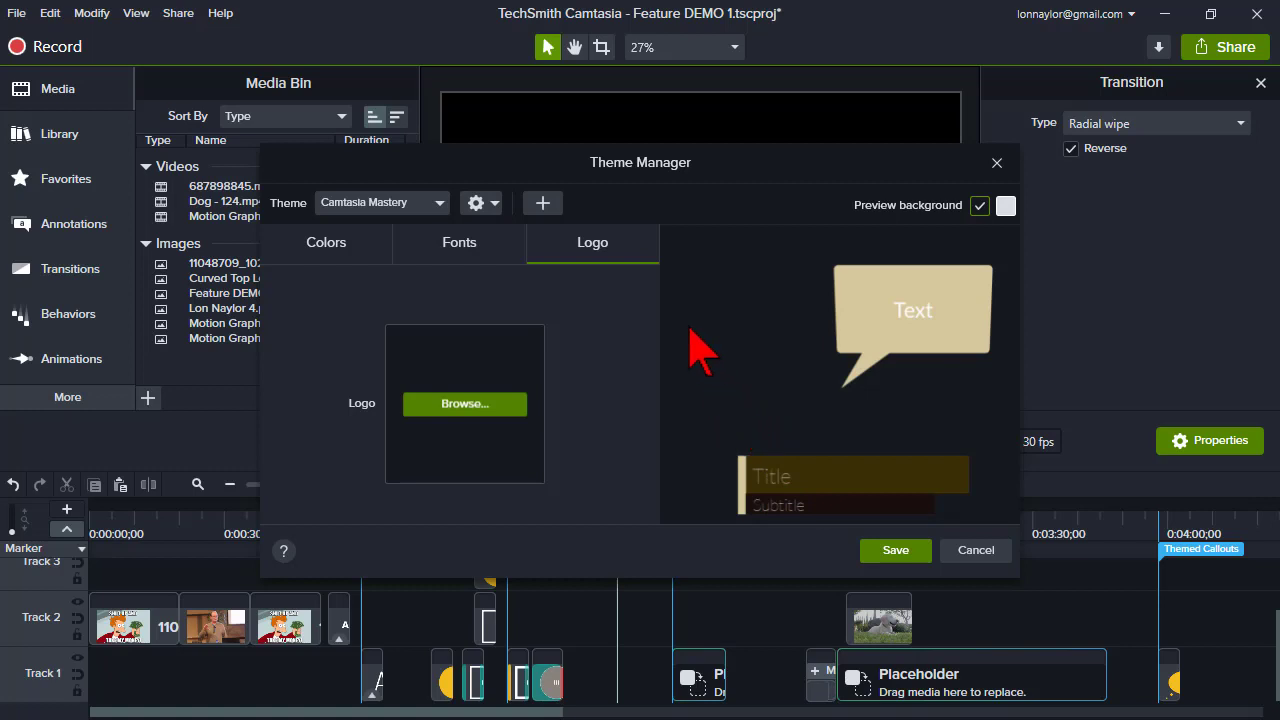
click(491, 204)
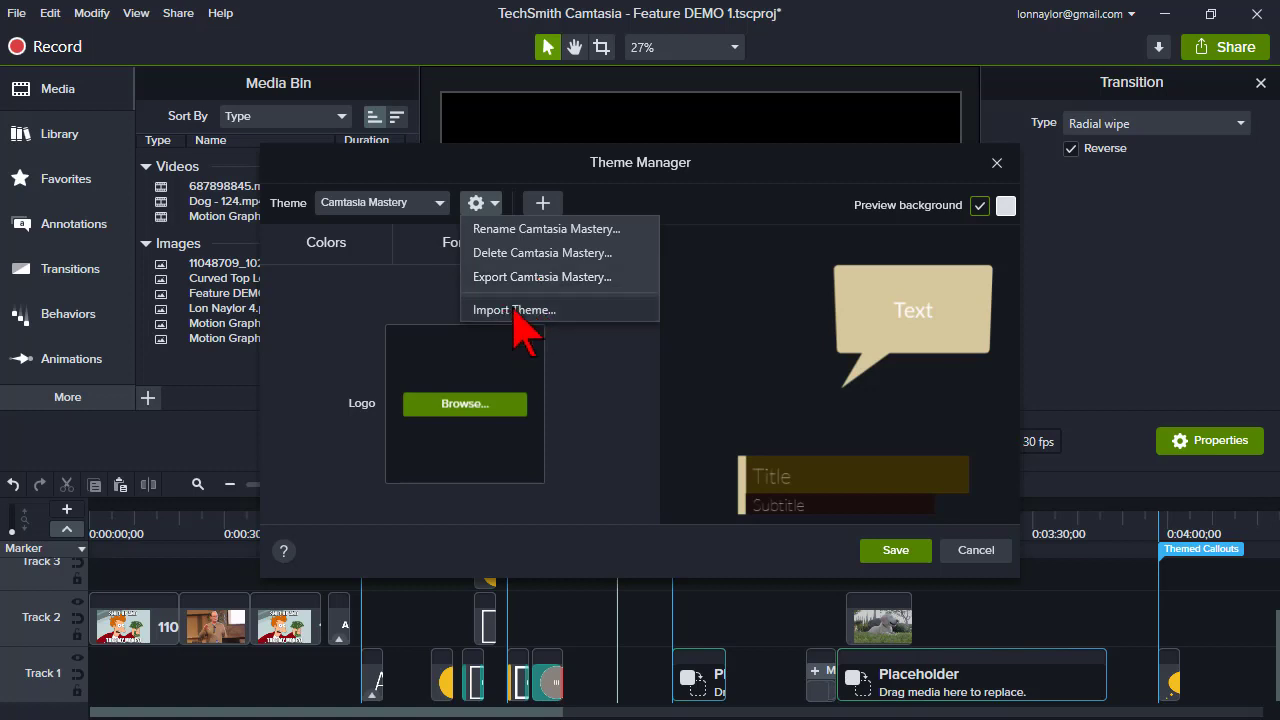
click(695, 155)
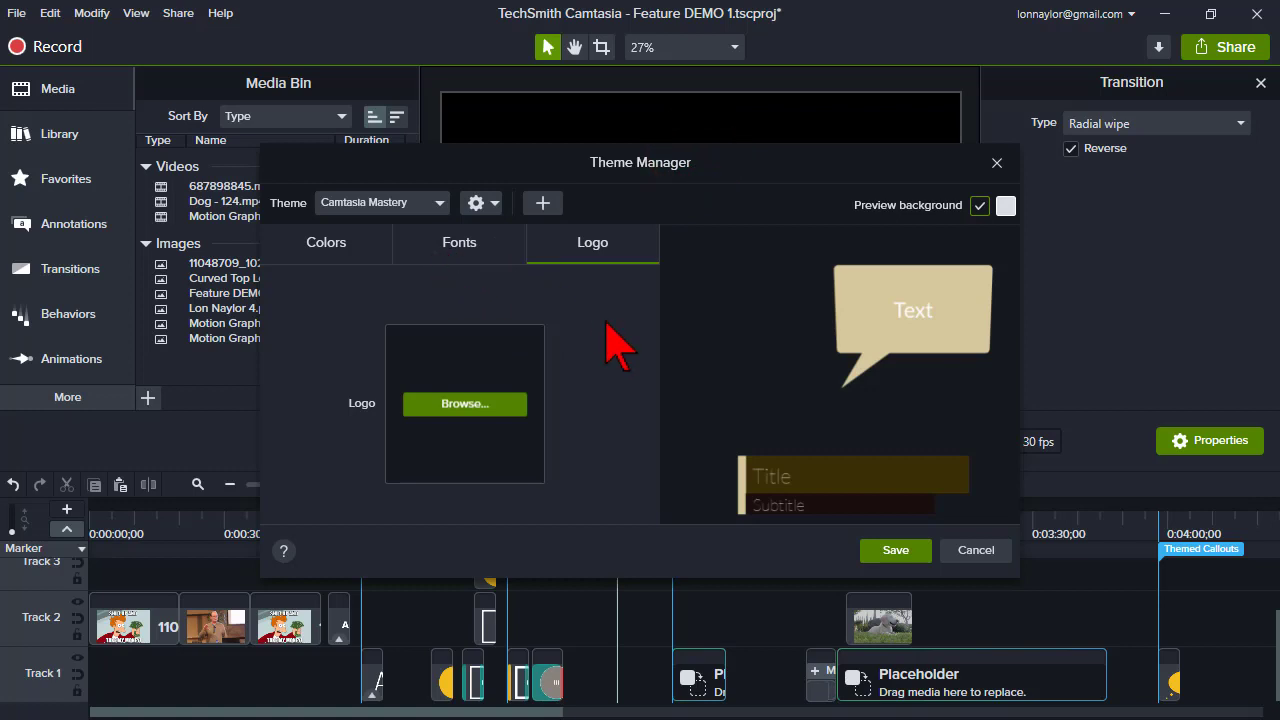
click(997, 163)
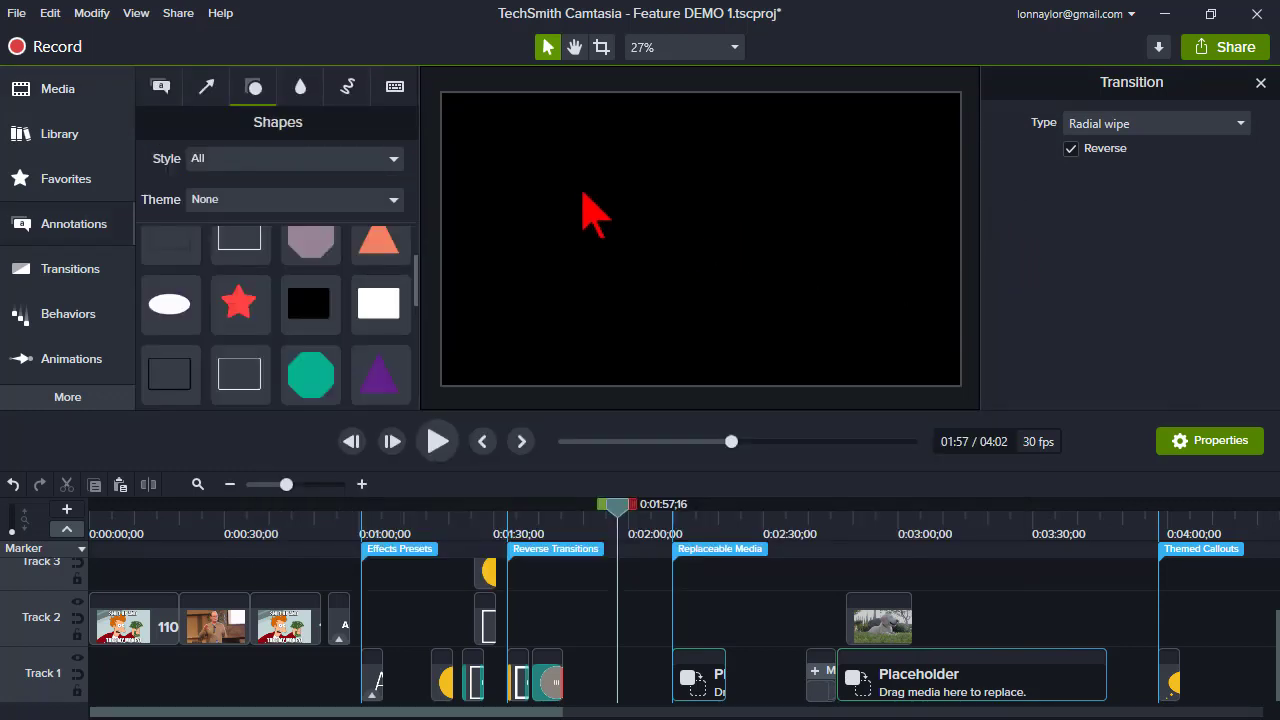
- Open the Export Package dialog for creating a shareable Camtasia Package
click(405, 515)
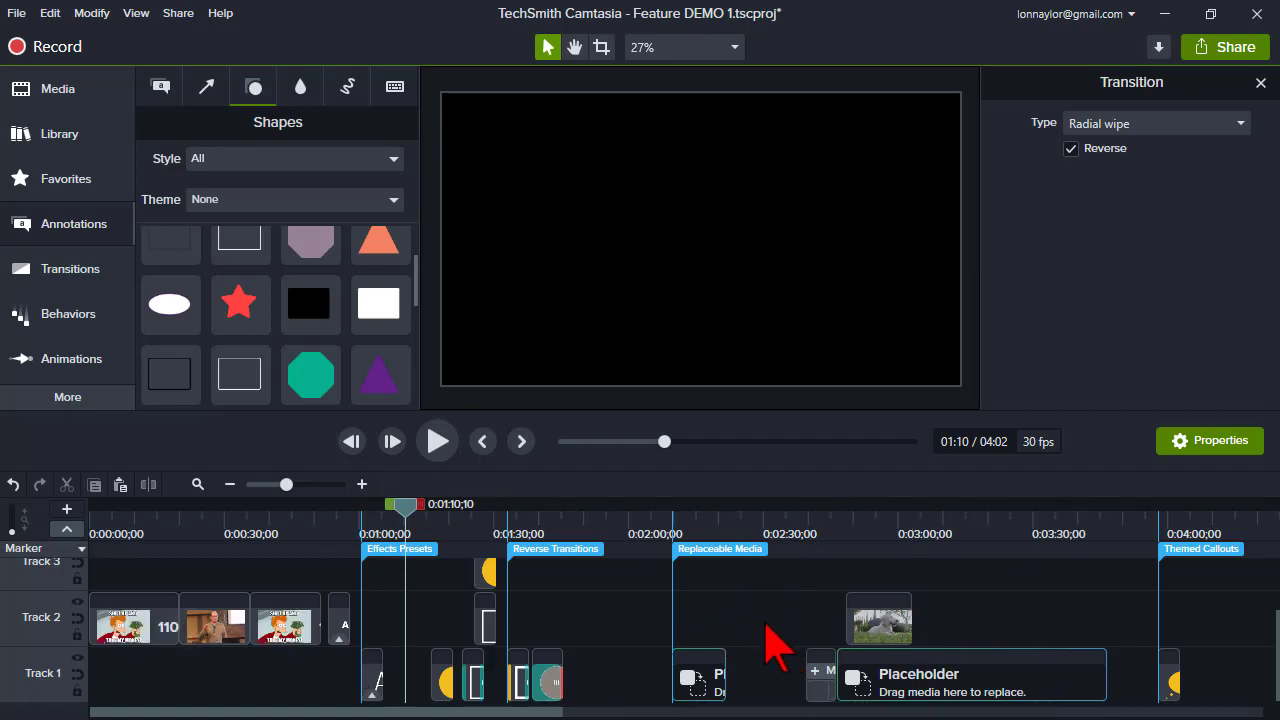
click(12, 14)
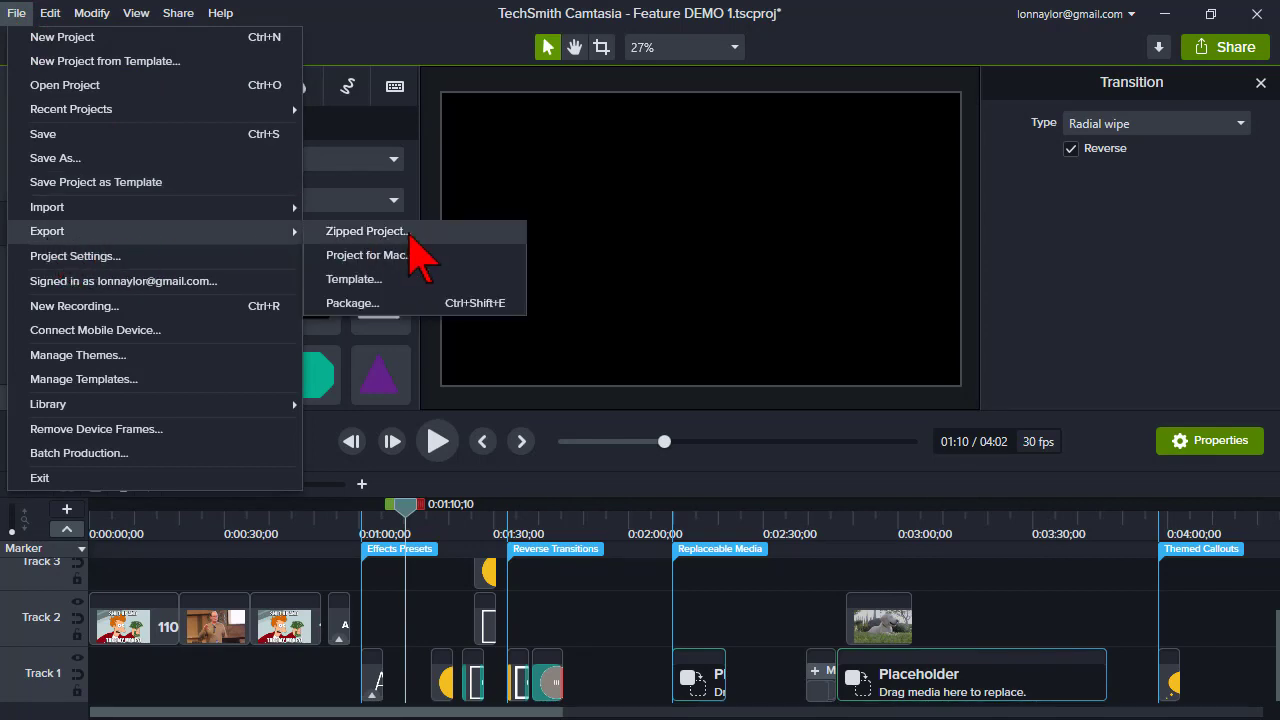
click(385, 302)
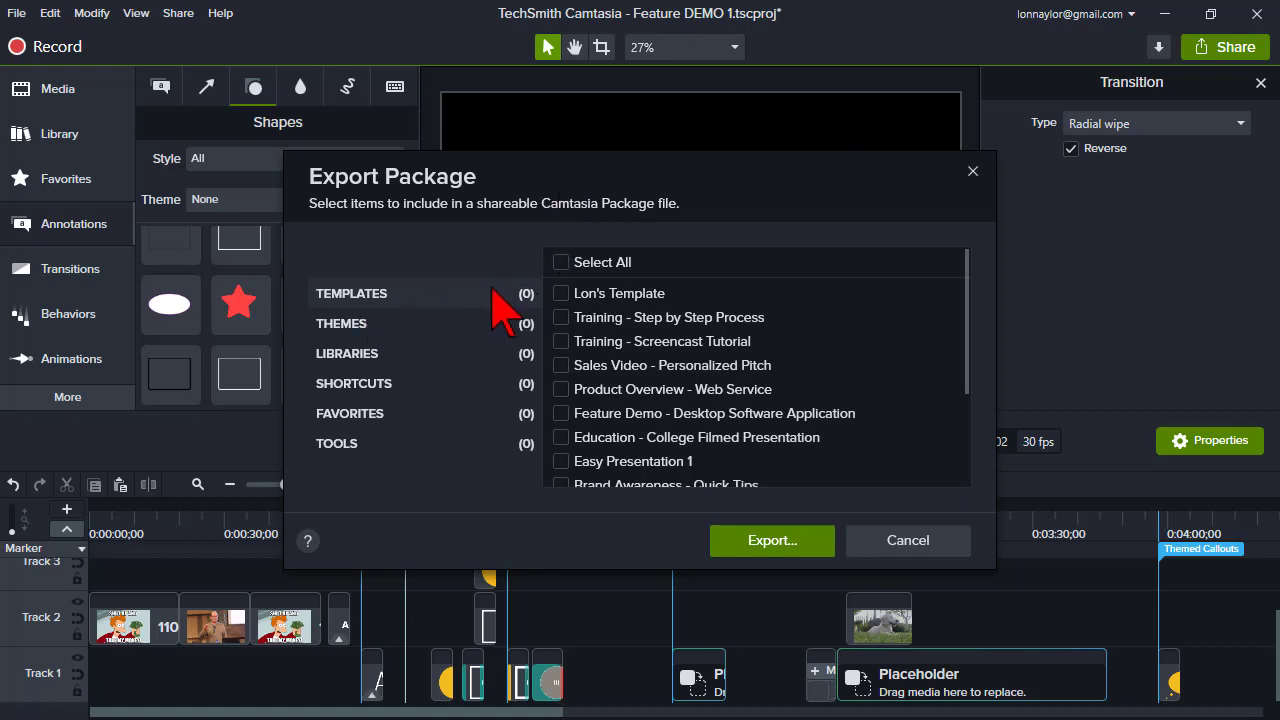
- Tick the first custom template, the Camtasia Mastery theme and the third library for the package
click(560, 293)
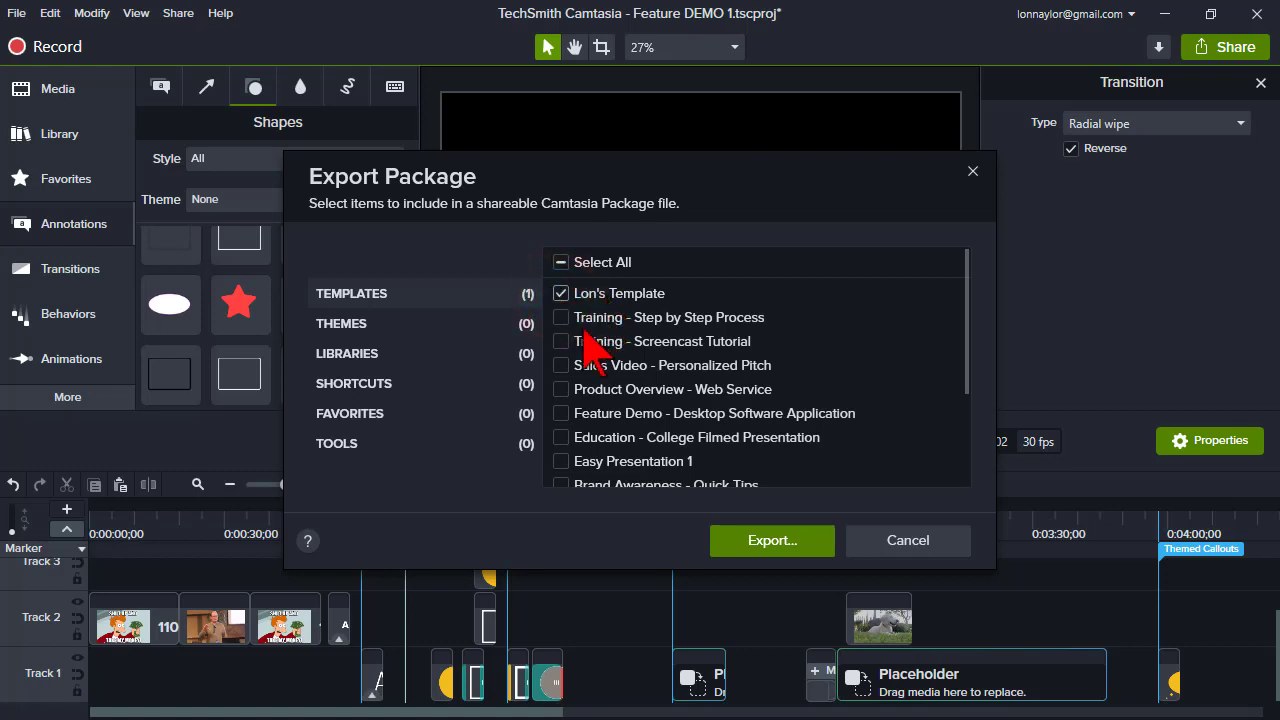
click(450, 322)
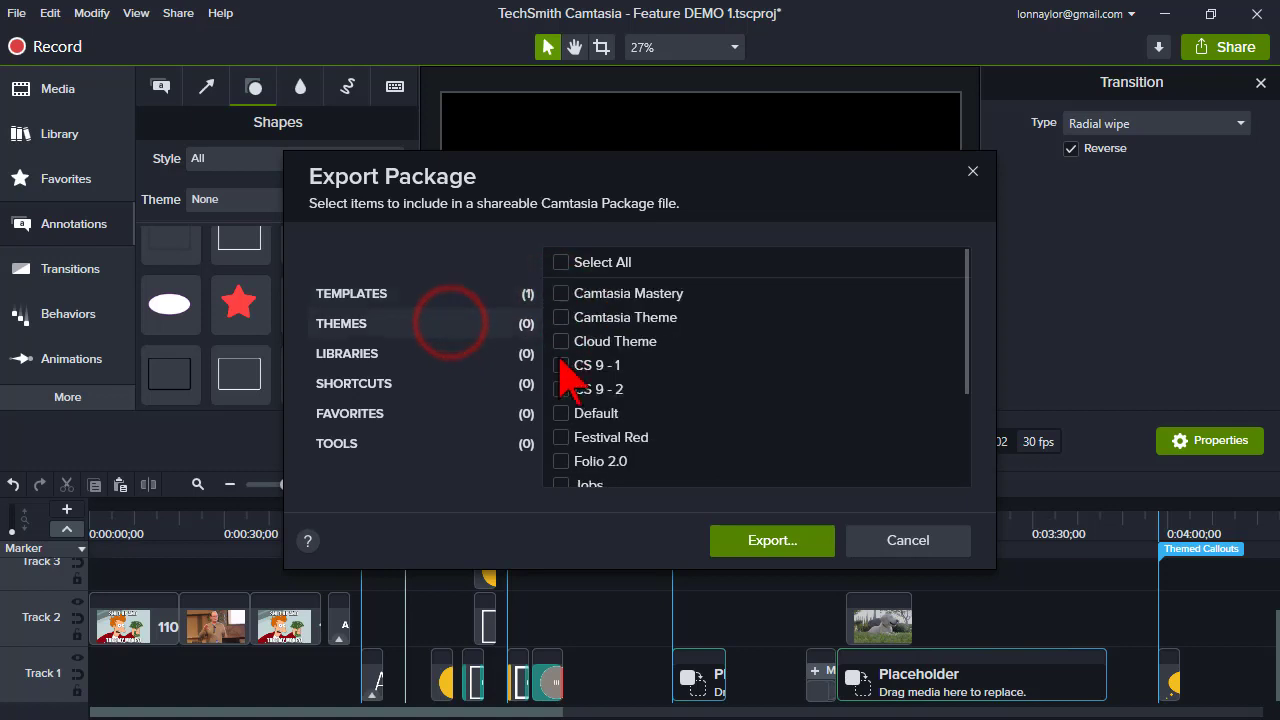
scroll(600, 365, down, 2)
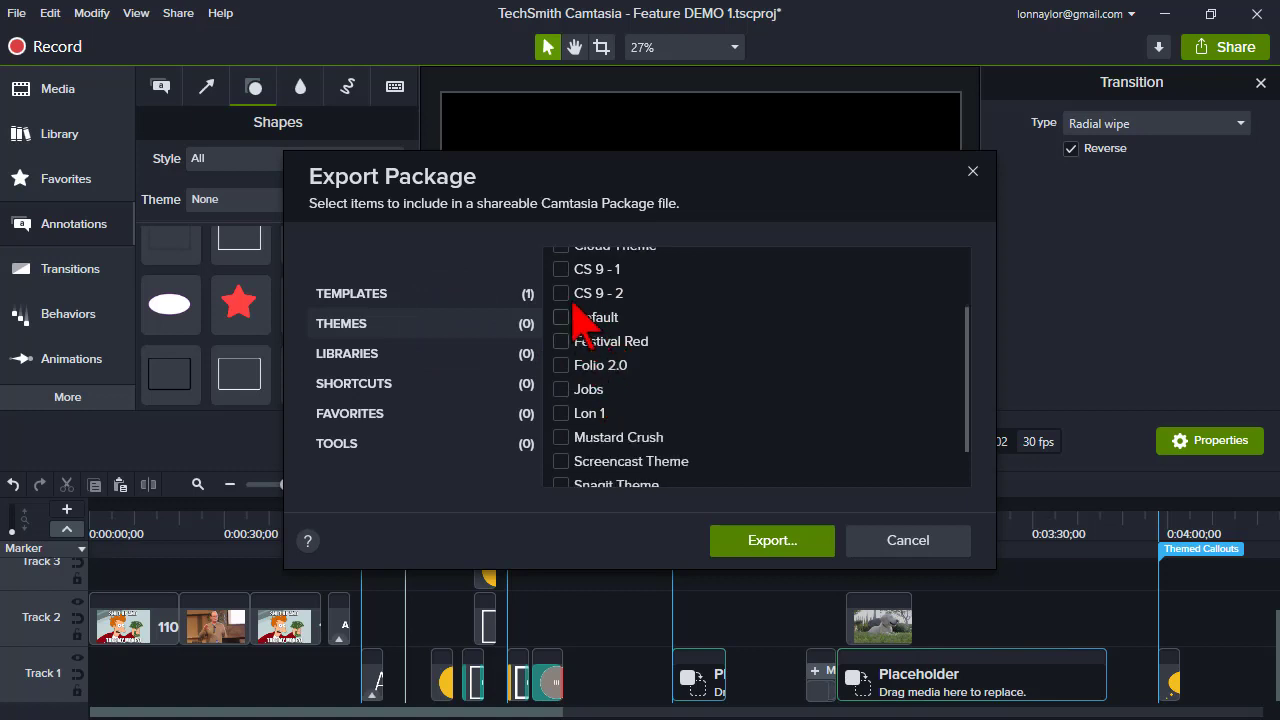
scroll(595, 360, down, 1)
scroll(595, 355, up, 3)
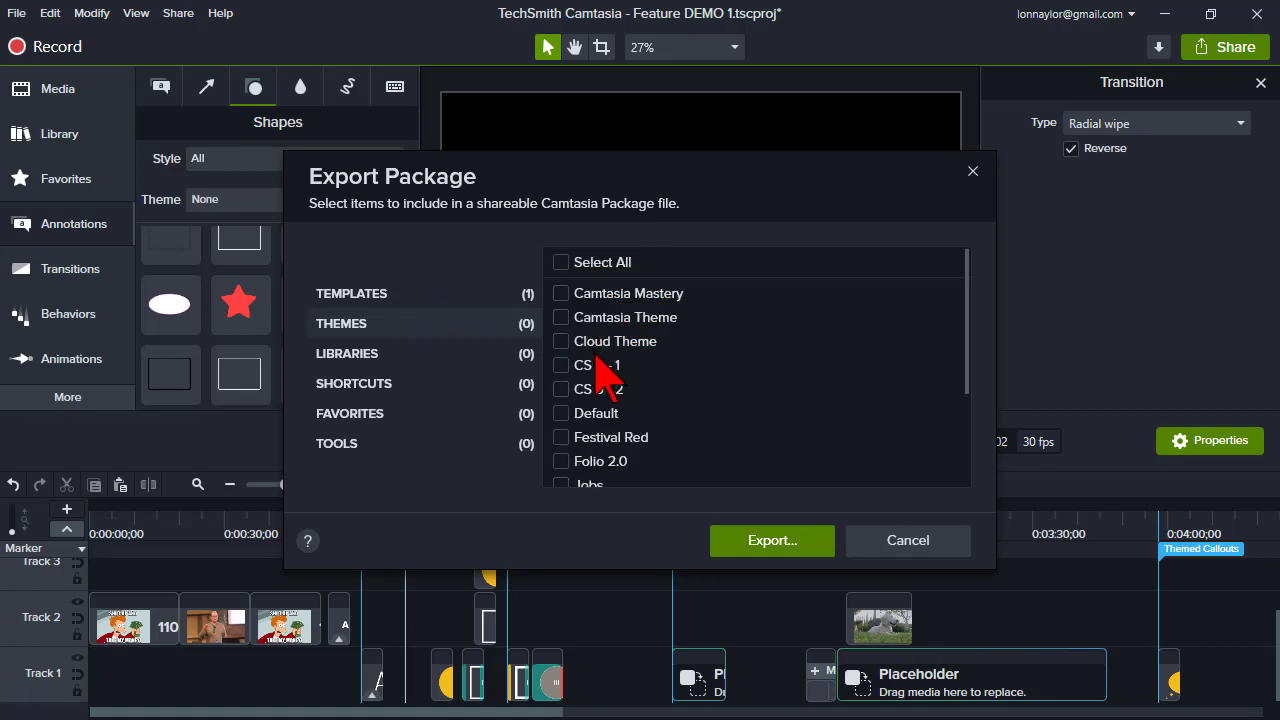
click(561, 293)
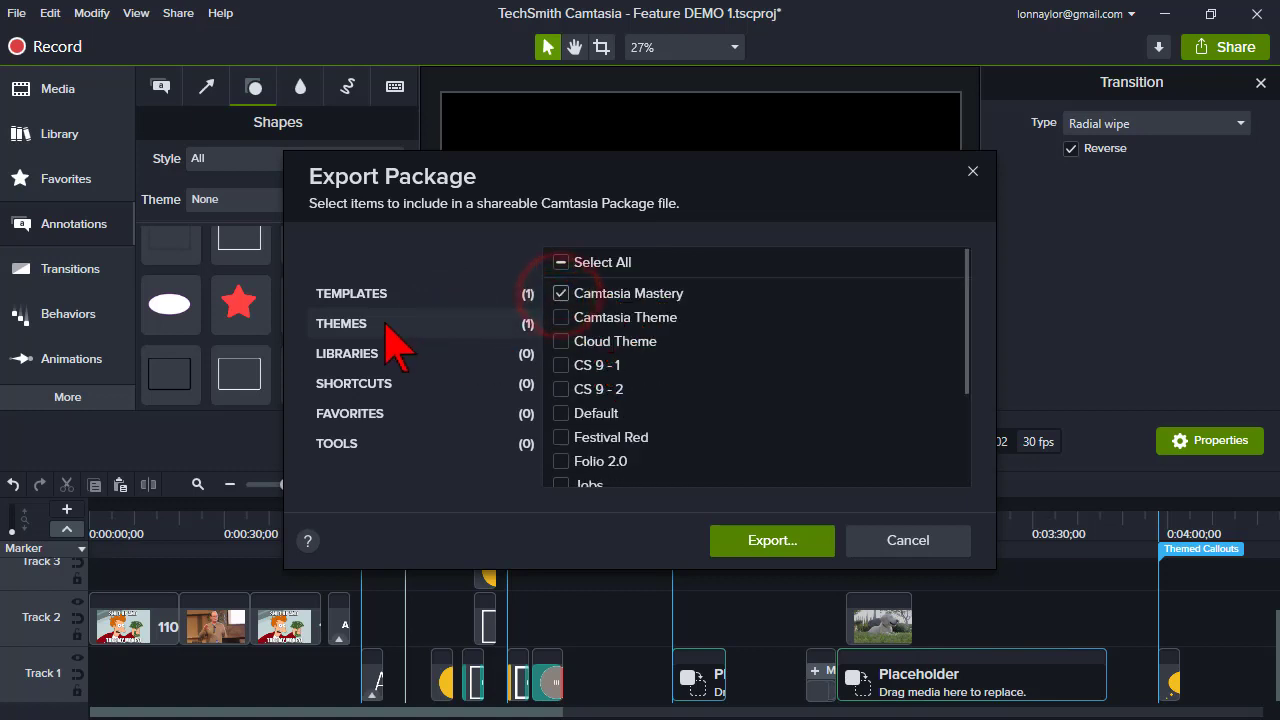
click(457, 354)
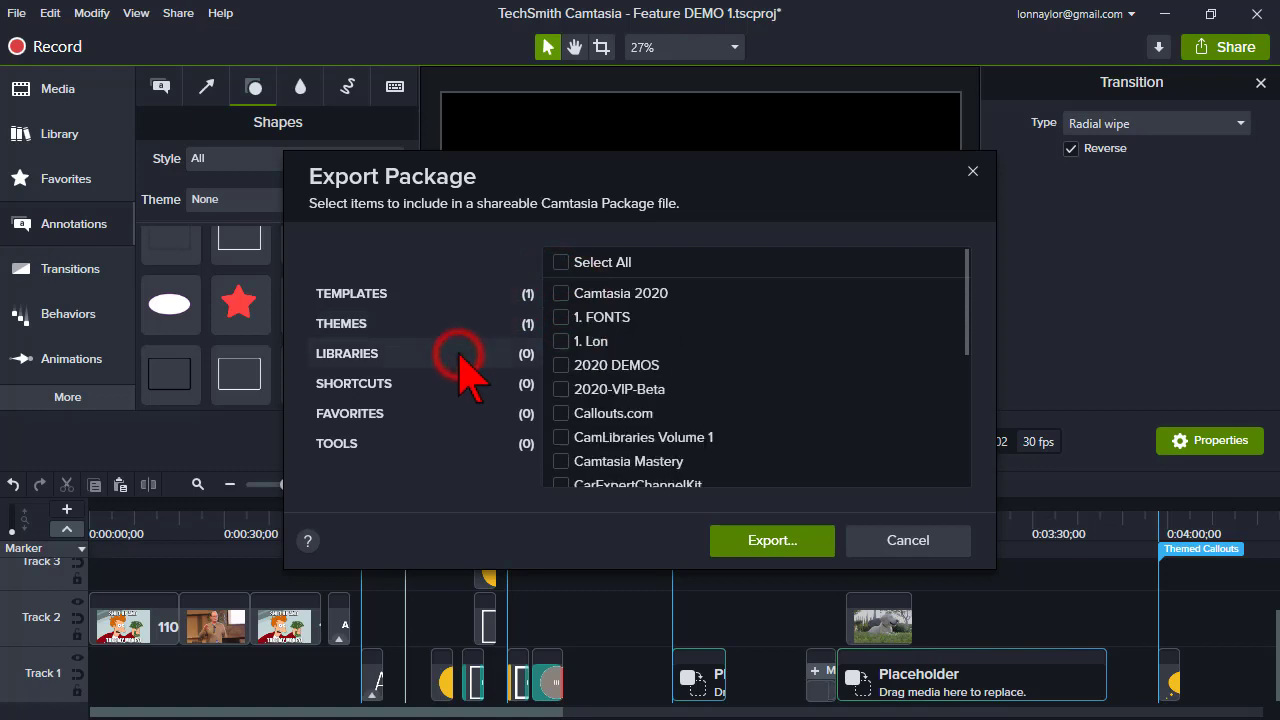
click(561, 341)
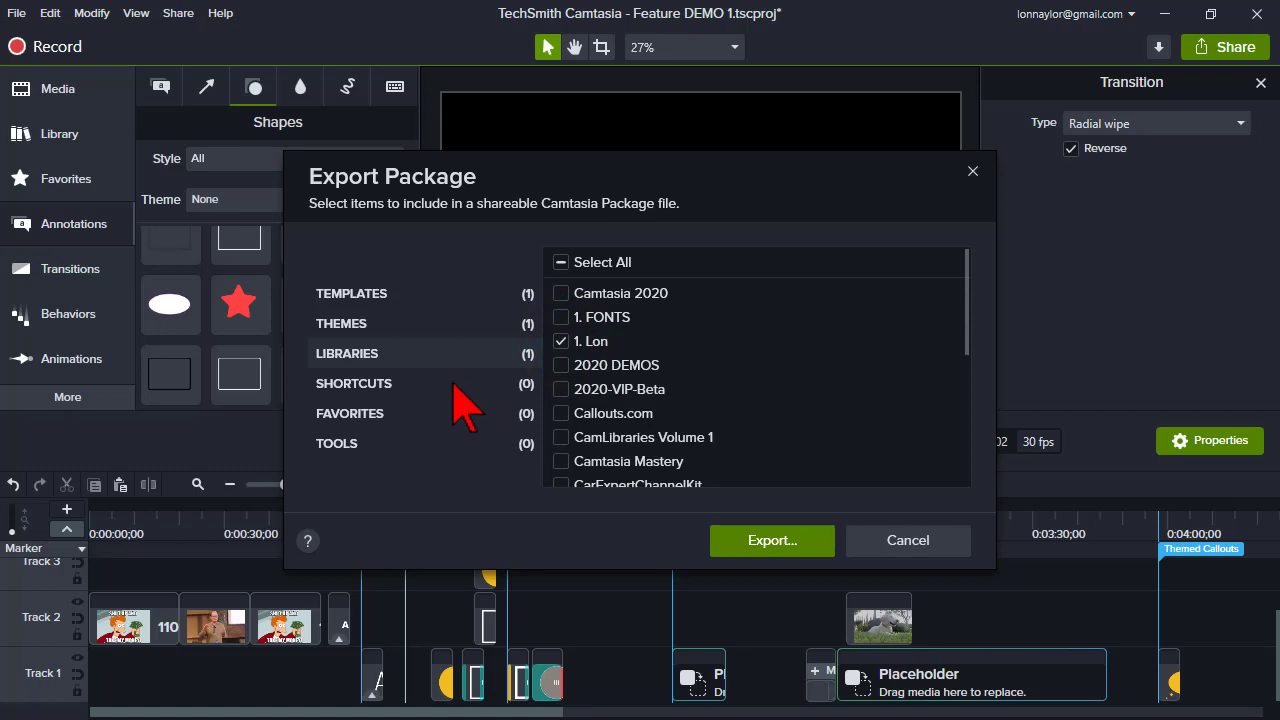
- Review the Favorites and Tools categories, then cancel the package export
click(500, 413)
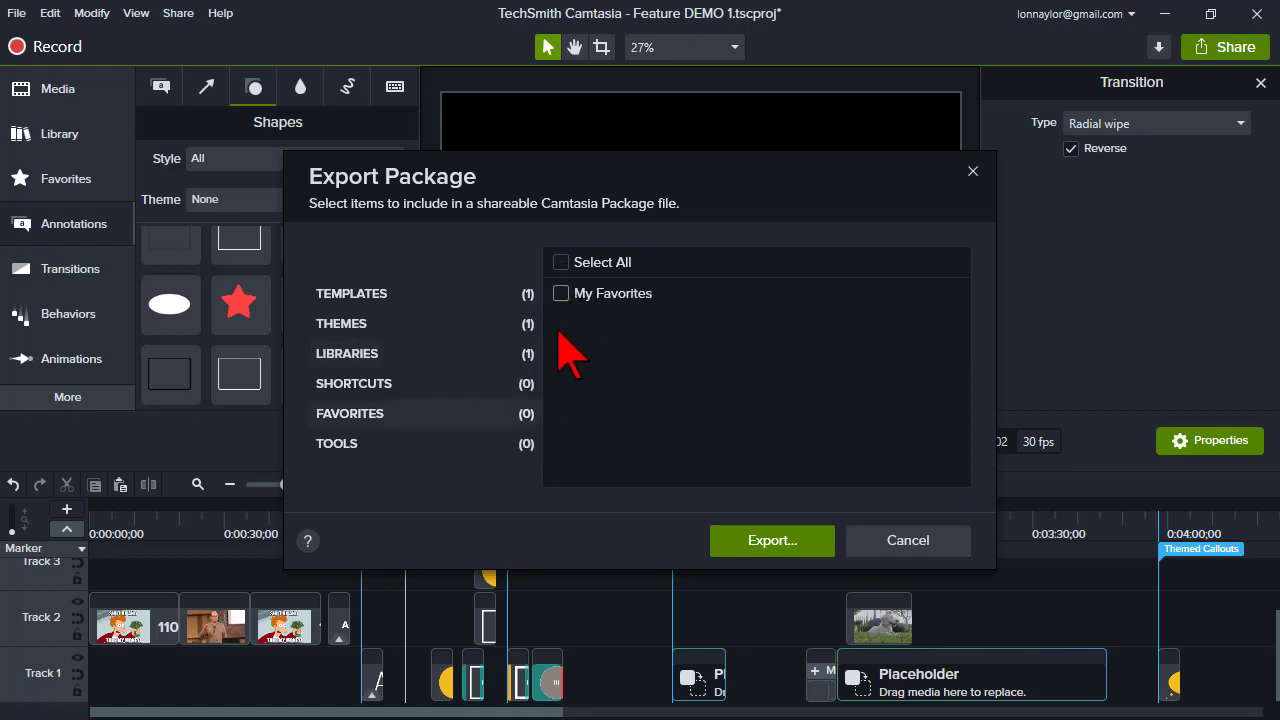
click(435, 444)
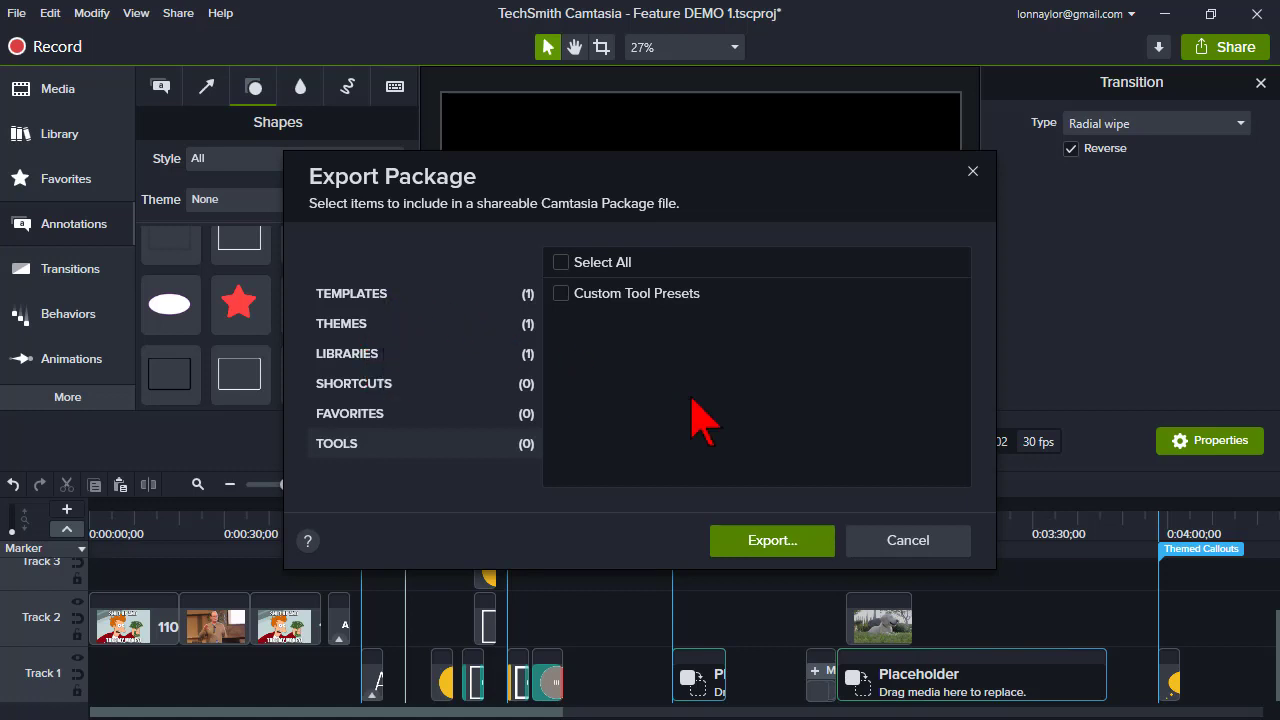
click(926, 541)
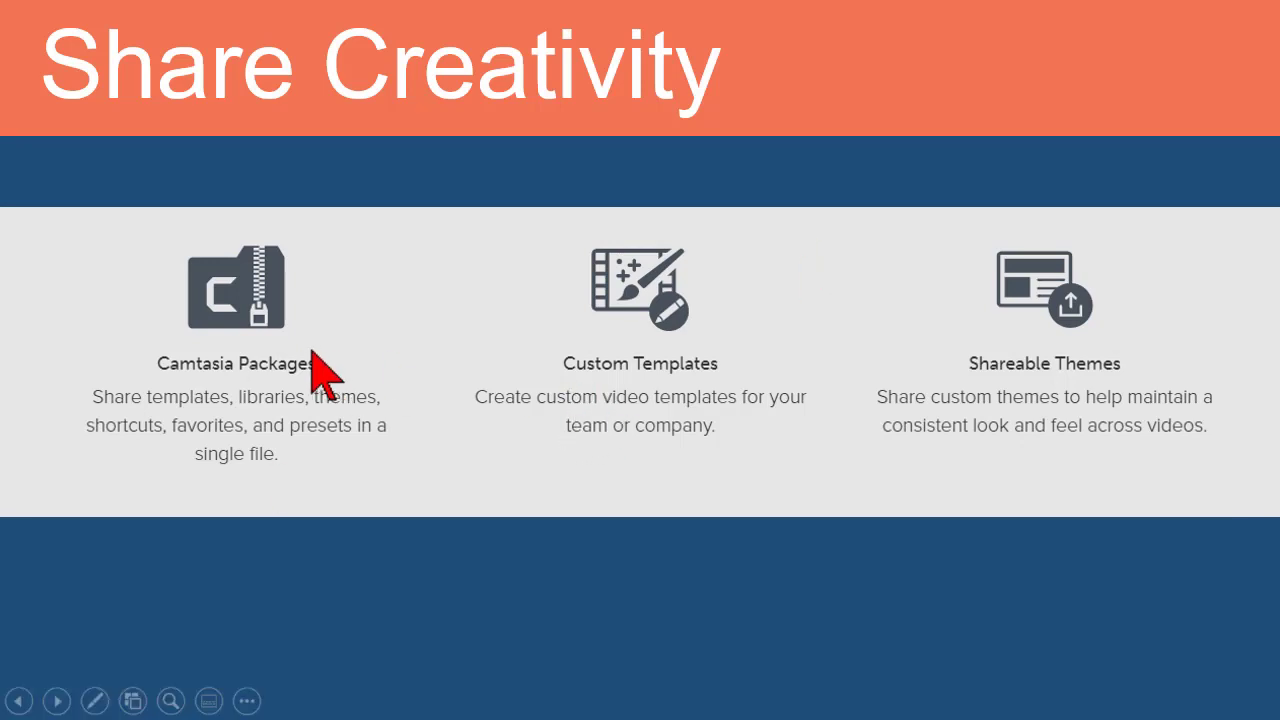
click(502, 489)
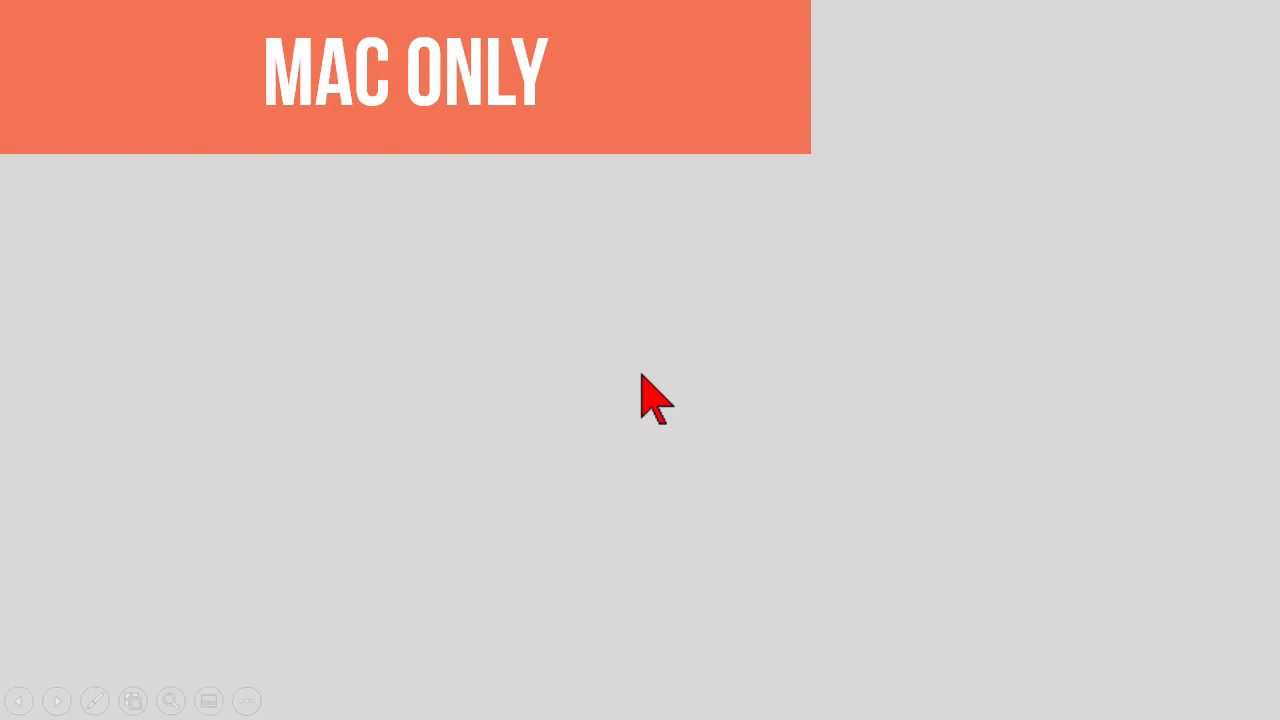
click(766, 396)
click(766, 396)
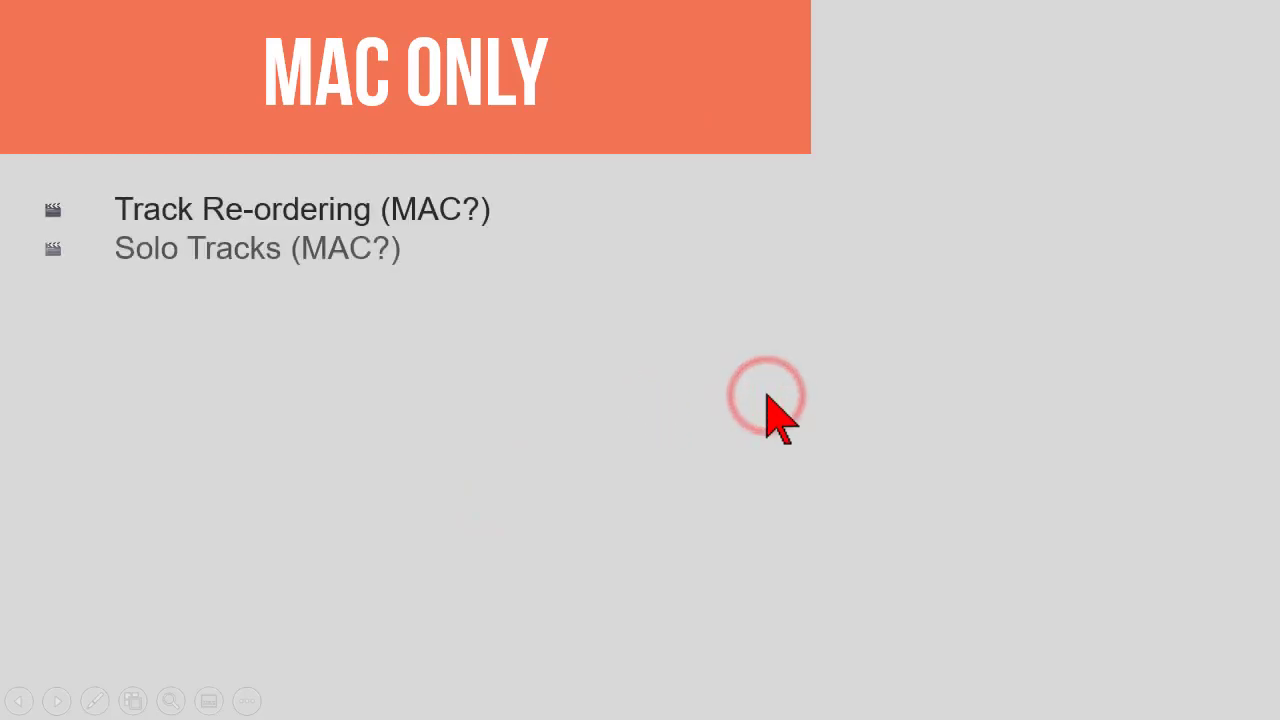
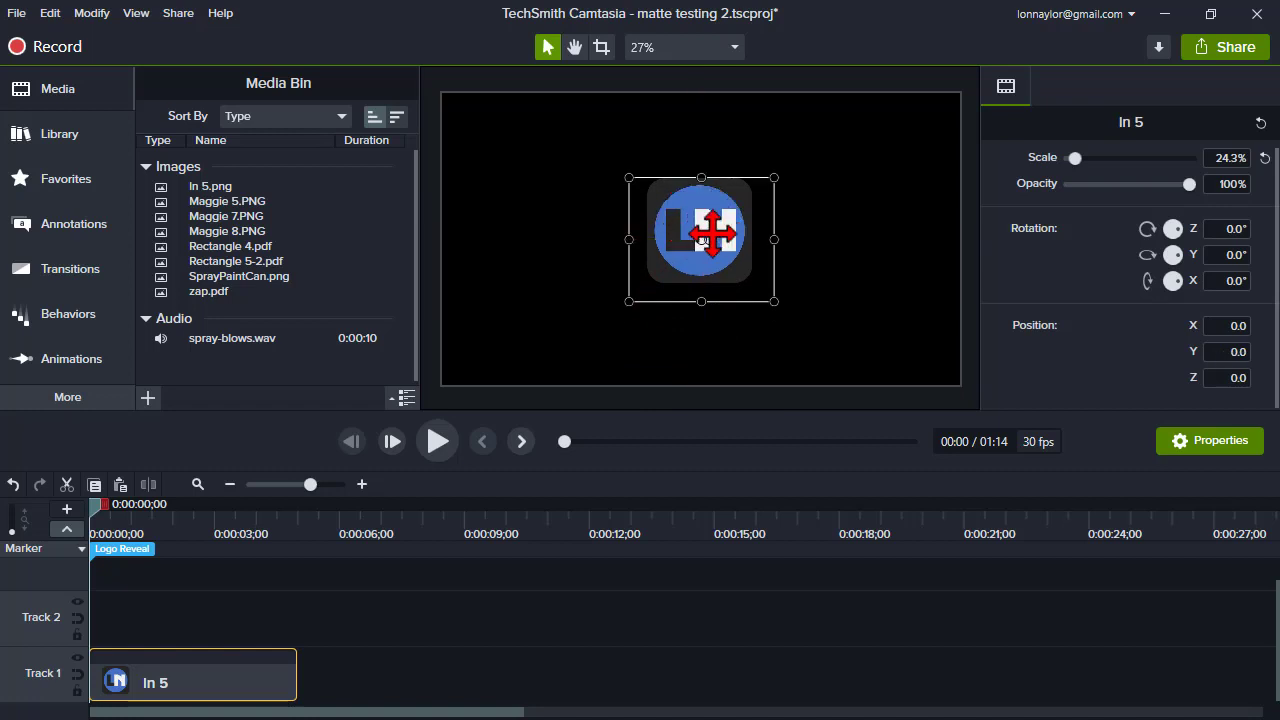
- Paste a copy of the In 5 logo clip onto Track 2 above the original
click(153, 698)
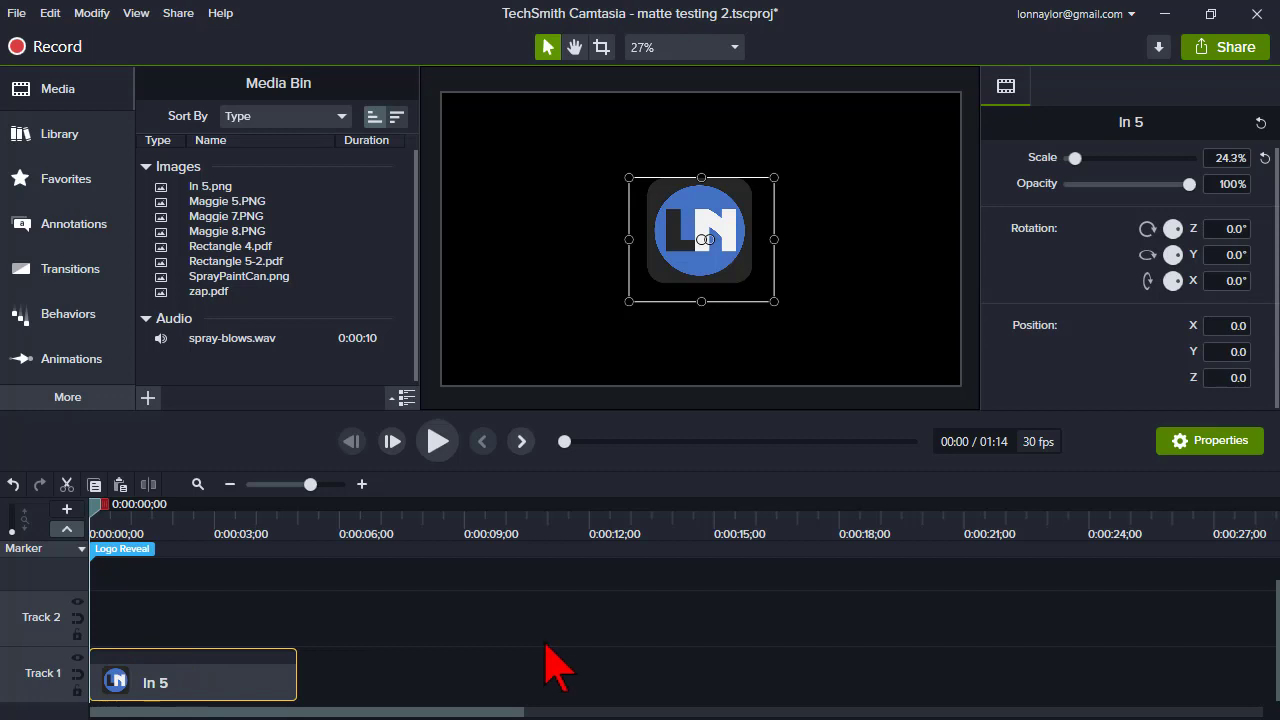
key(ctrl+v)
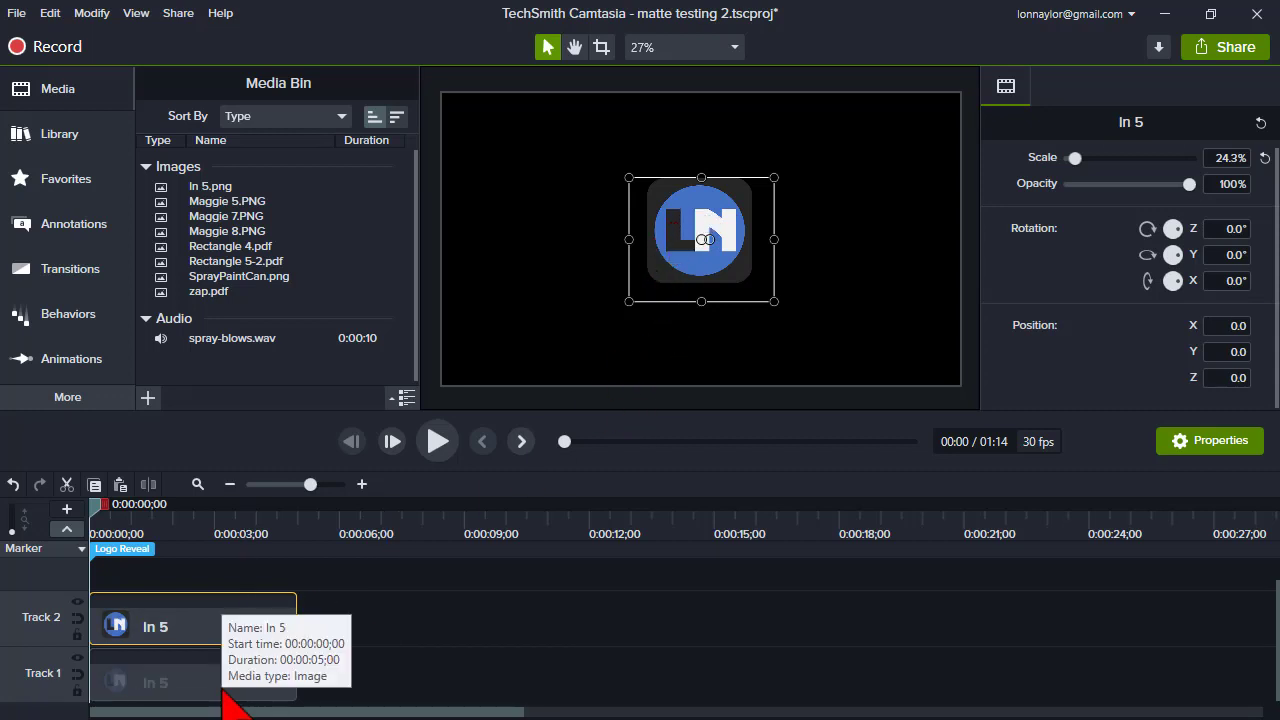
- Move the Track 1 logo down below the other copy in the canvas
click(222, 688)
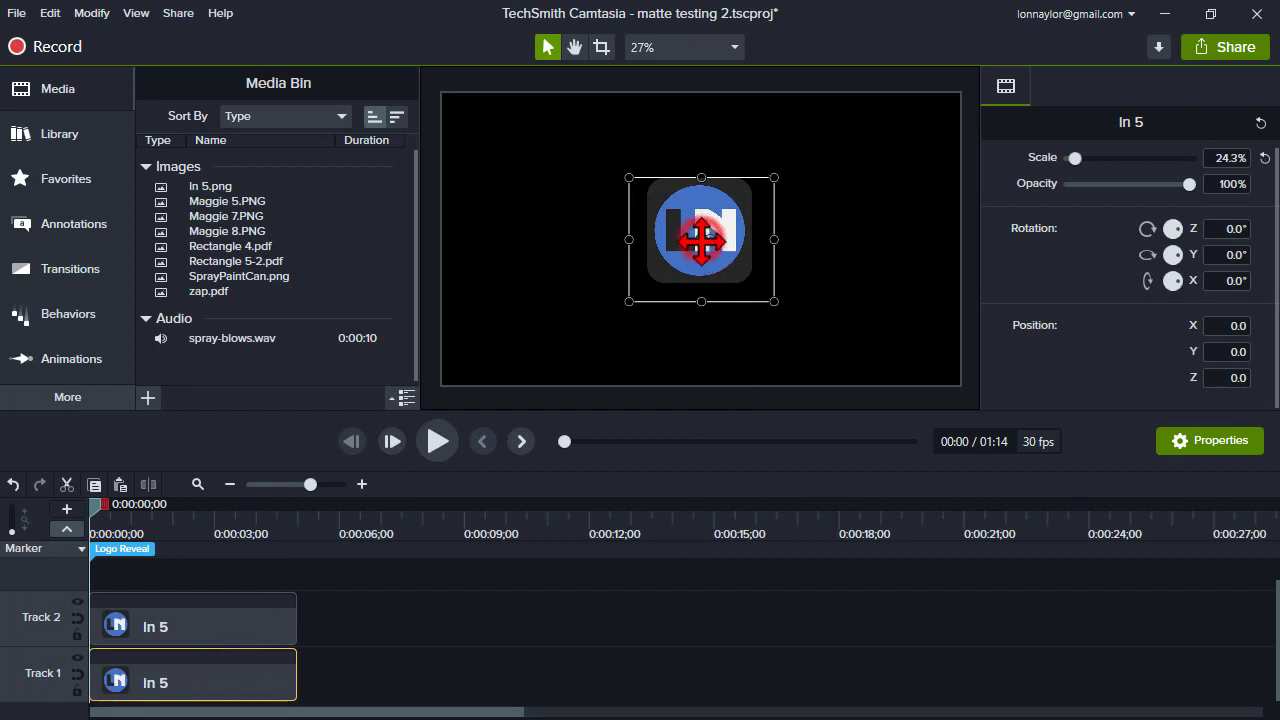
drag(688, 250, 702, 350)
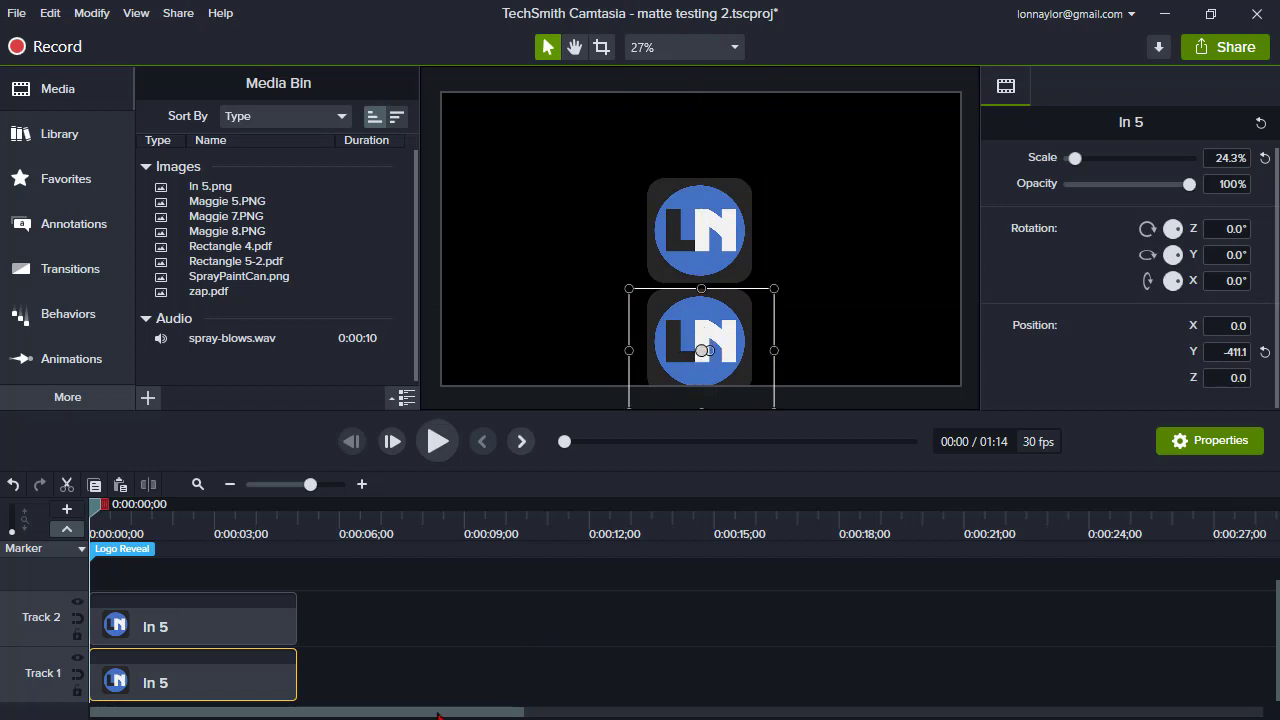
- Set Track 2's track matte mode to Alpha
click(234, 636)
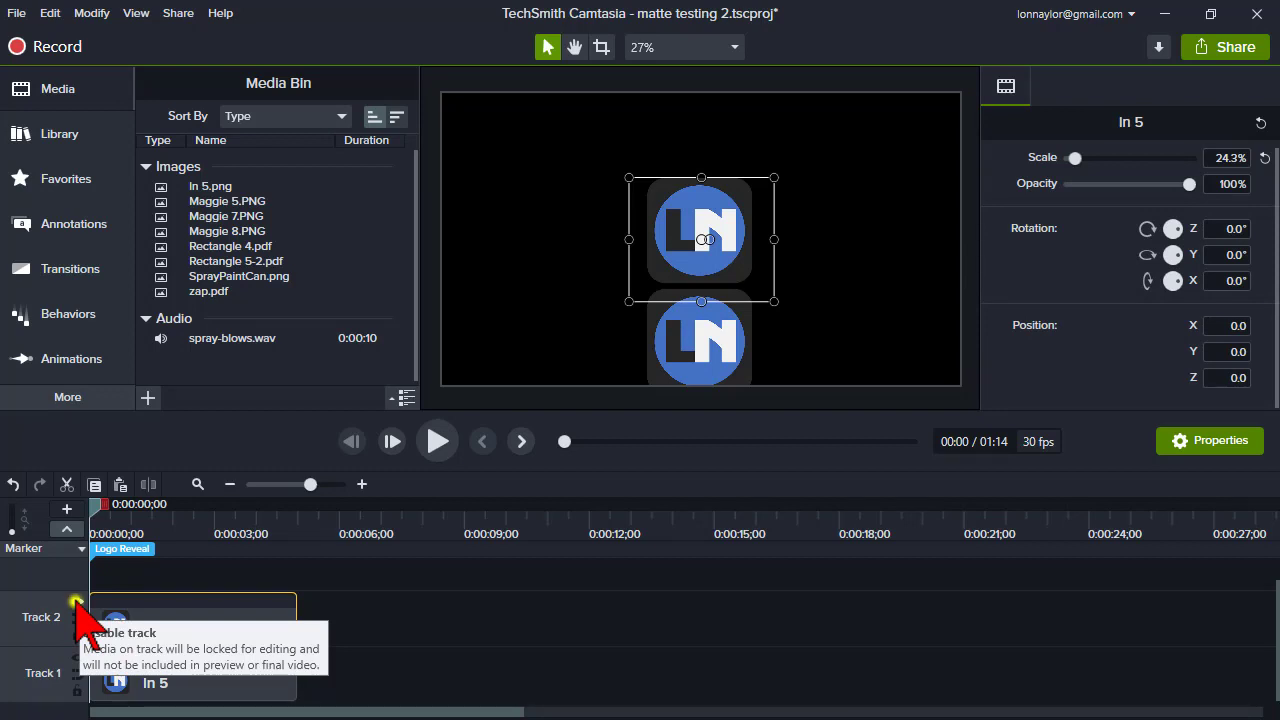
click(77, 602)
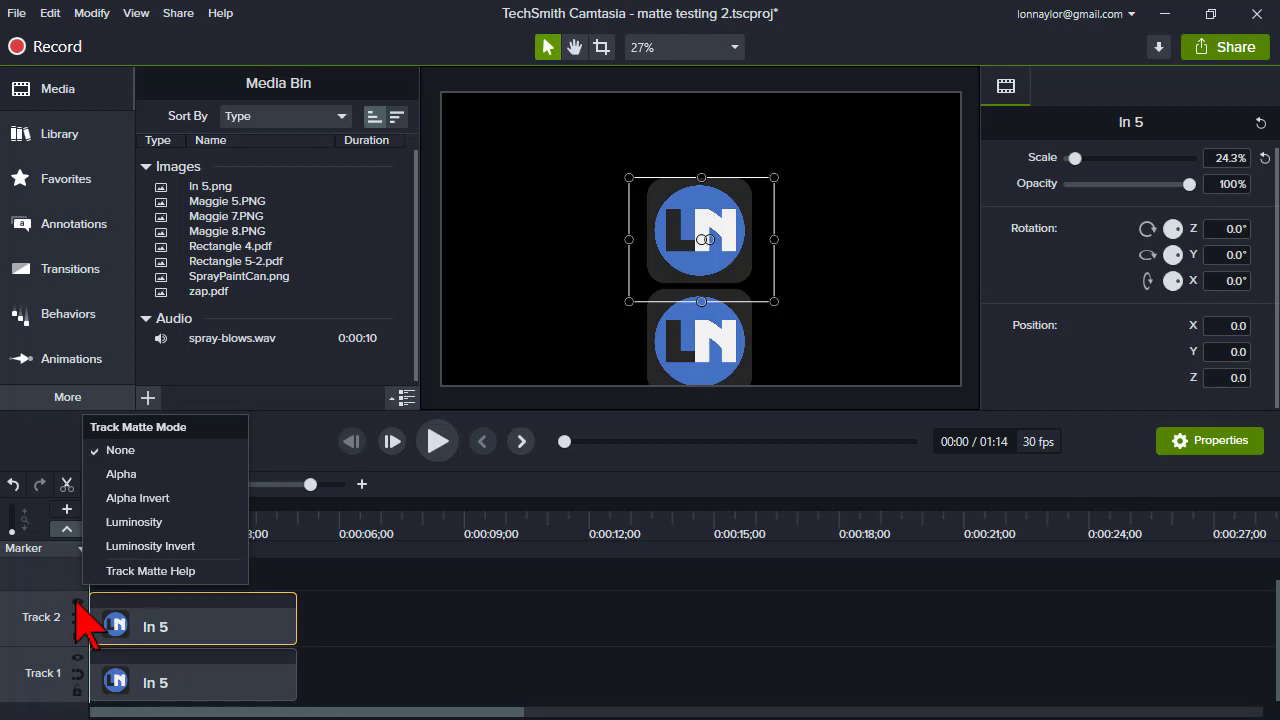
click(177, 483)
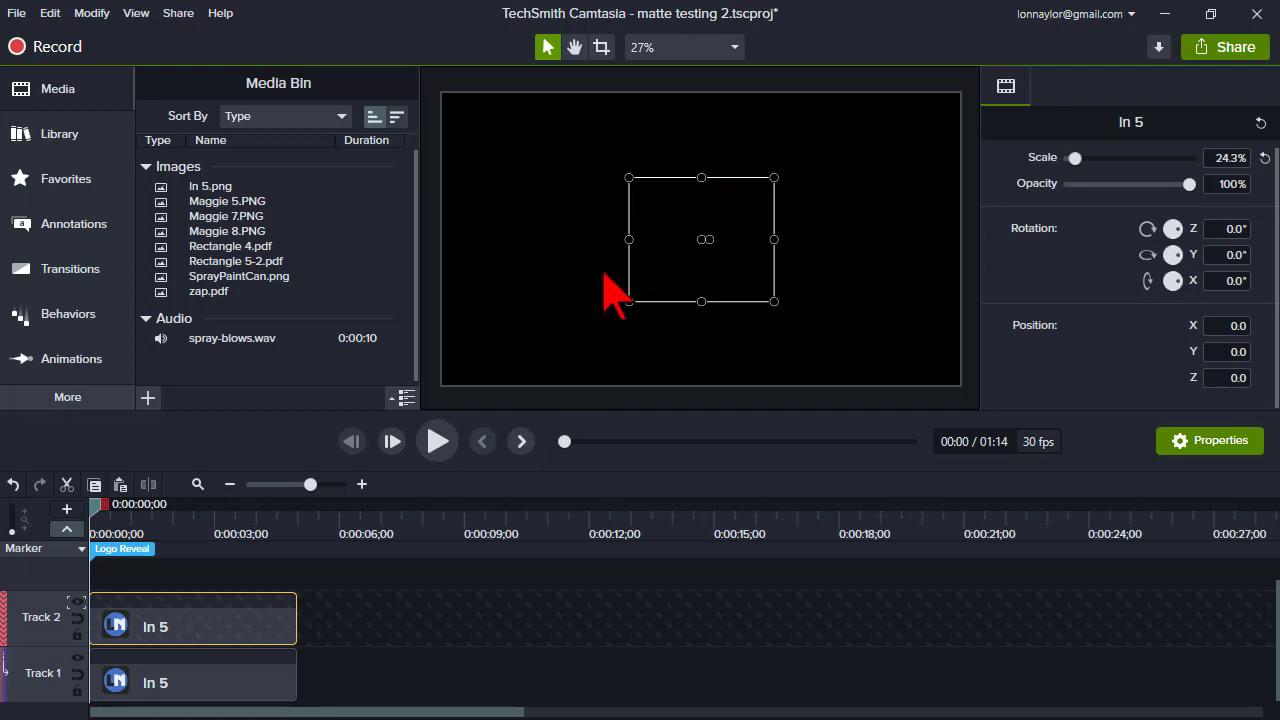
- Move the Track 1 logo back up to the centre of the canvas
click(176, 676)
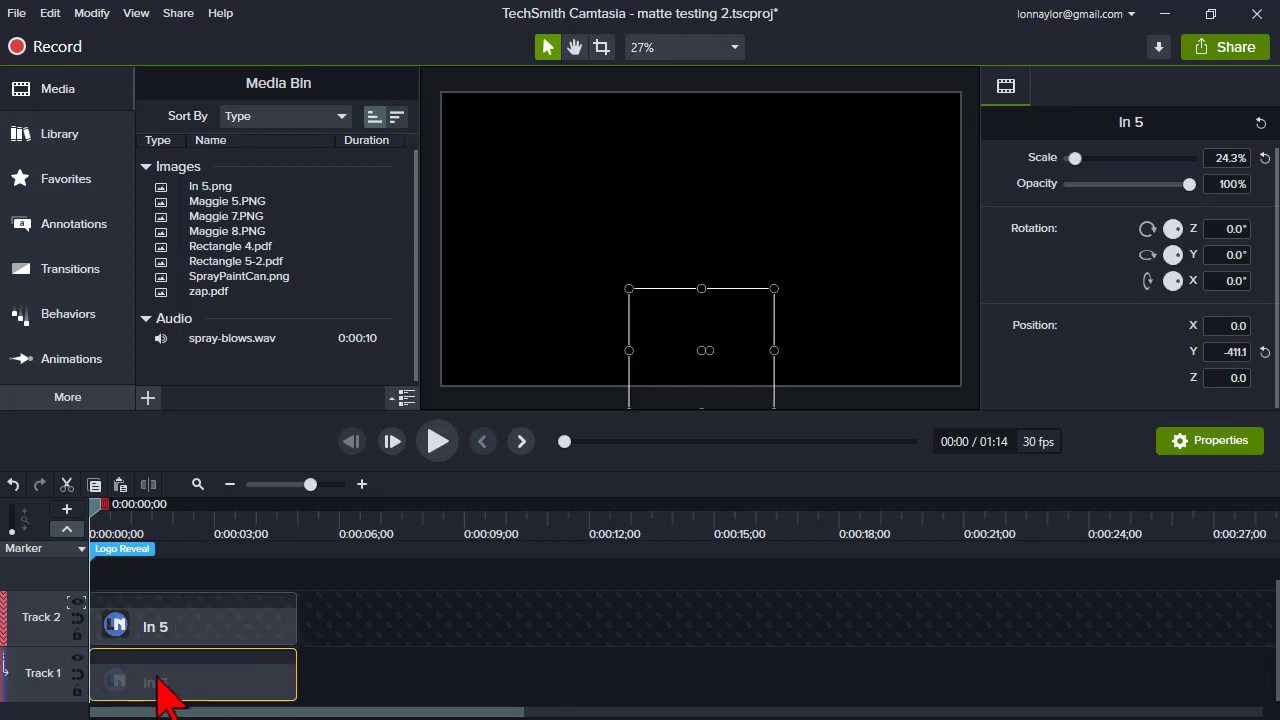
click(240, 684)
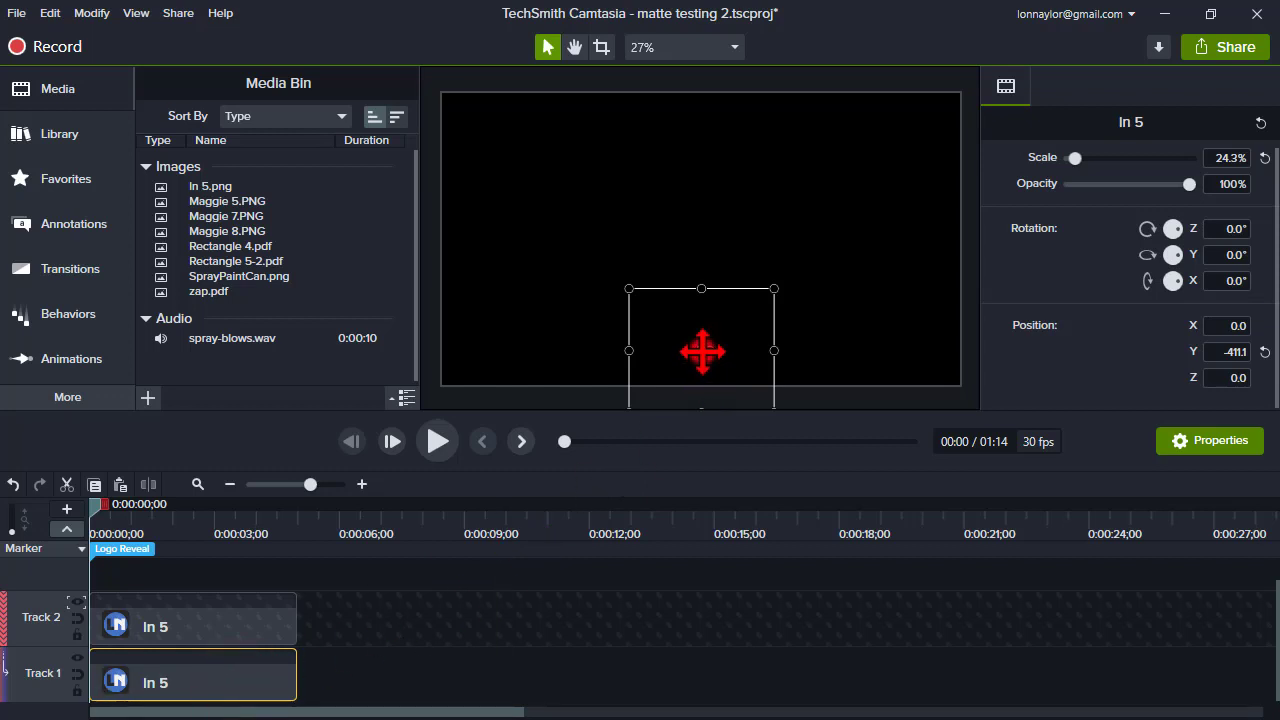
drag(702, 351, 702, 240)
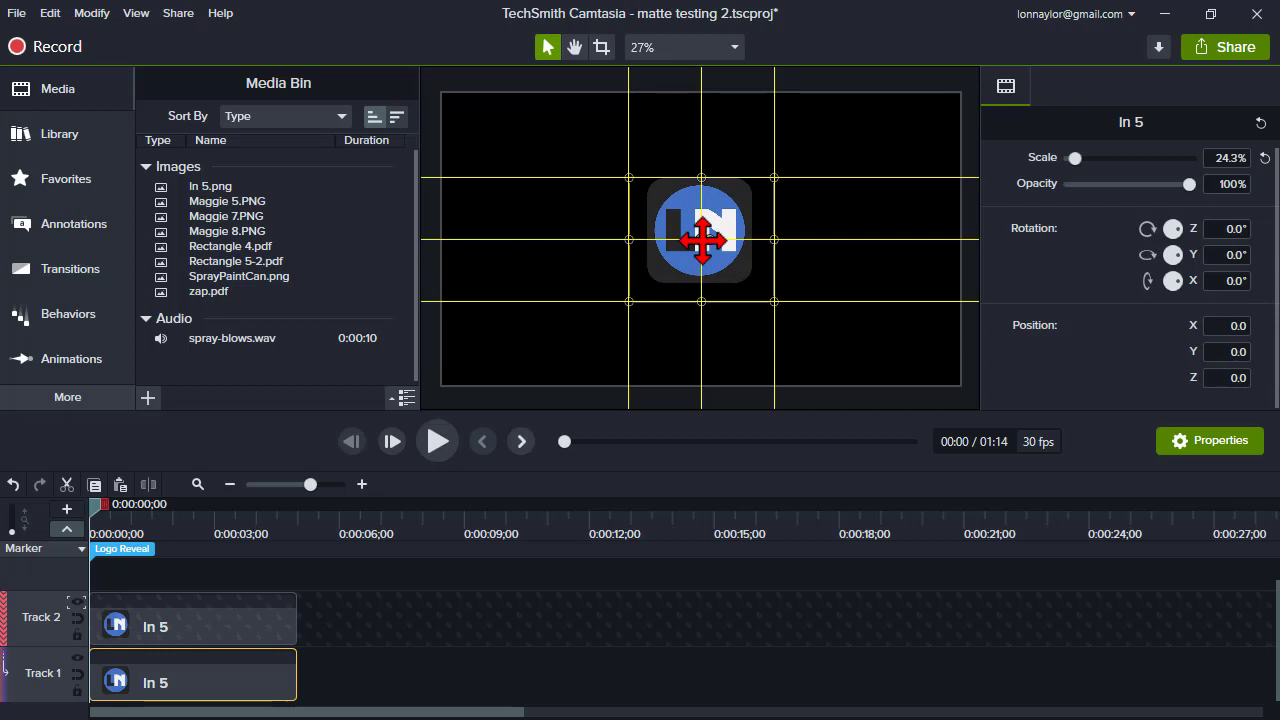
- Move the Track 1 logo down out of the matte to Y -422.2 at the clip's start
click(148, 620)
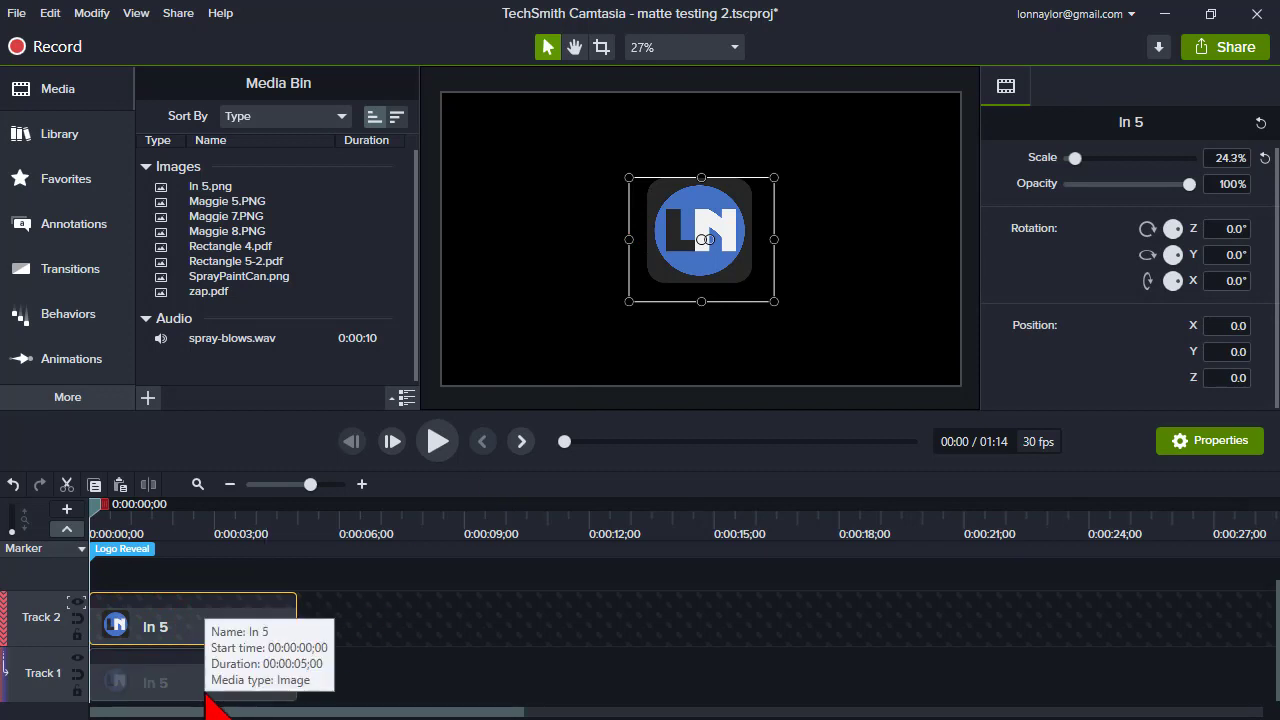
click(200, 685)
click(138, 508)
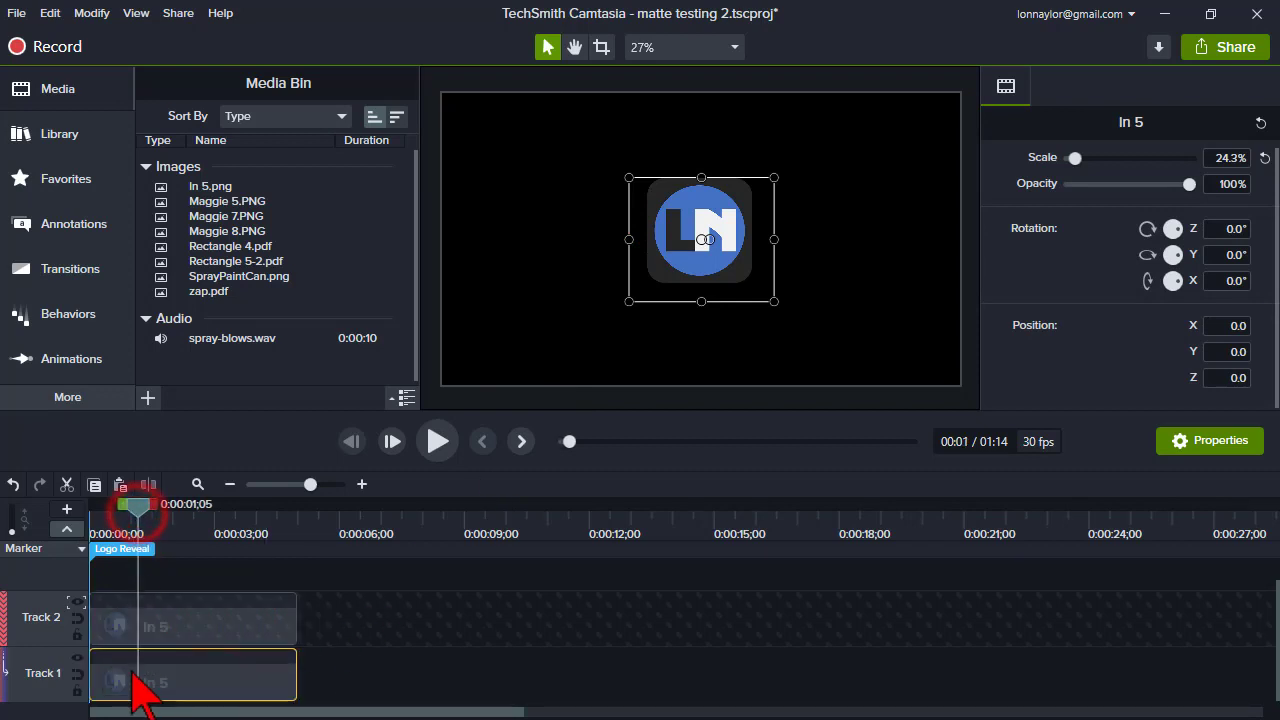
click(134, 677)
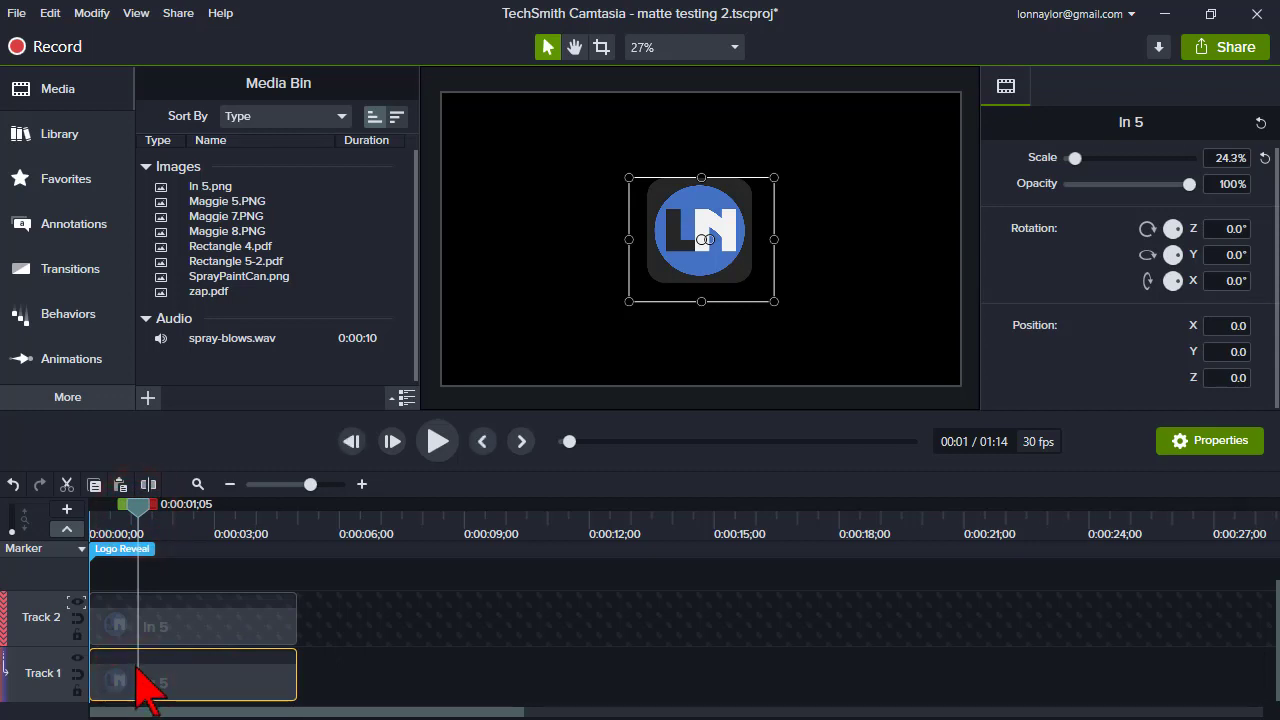
click(663, 363)
click(188, 685)
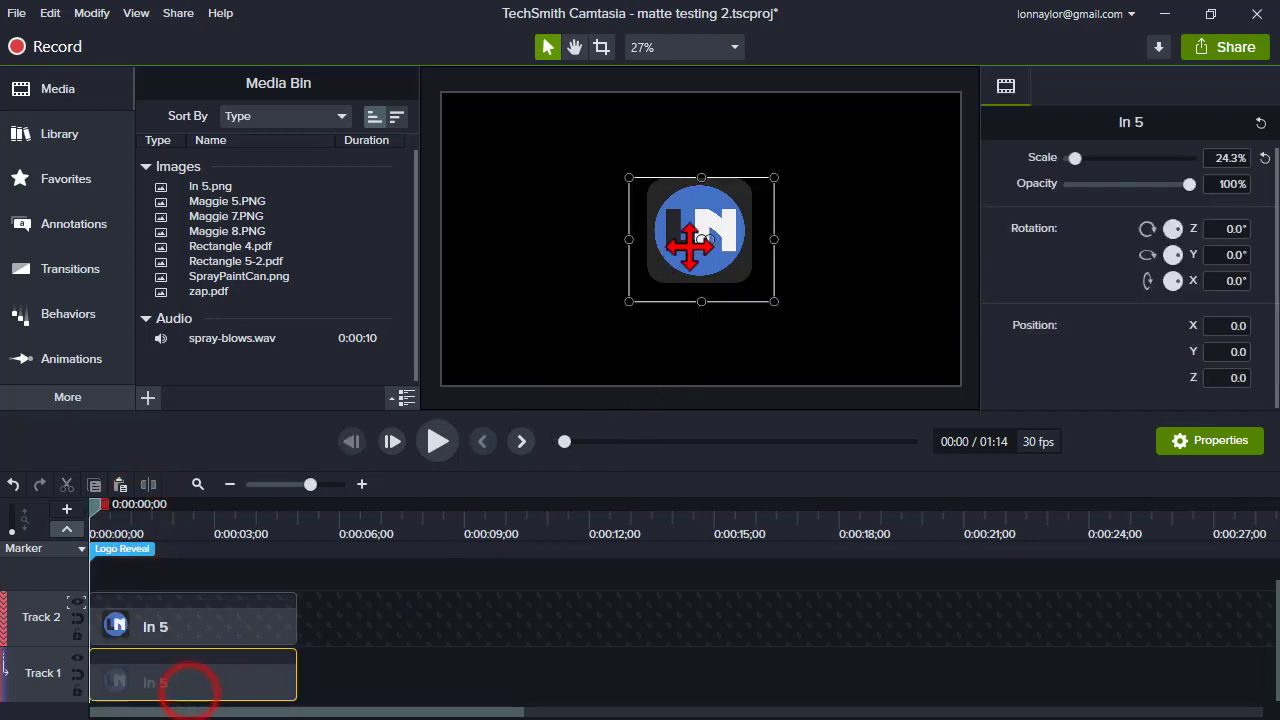
drag(700, 240, 691, 357)
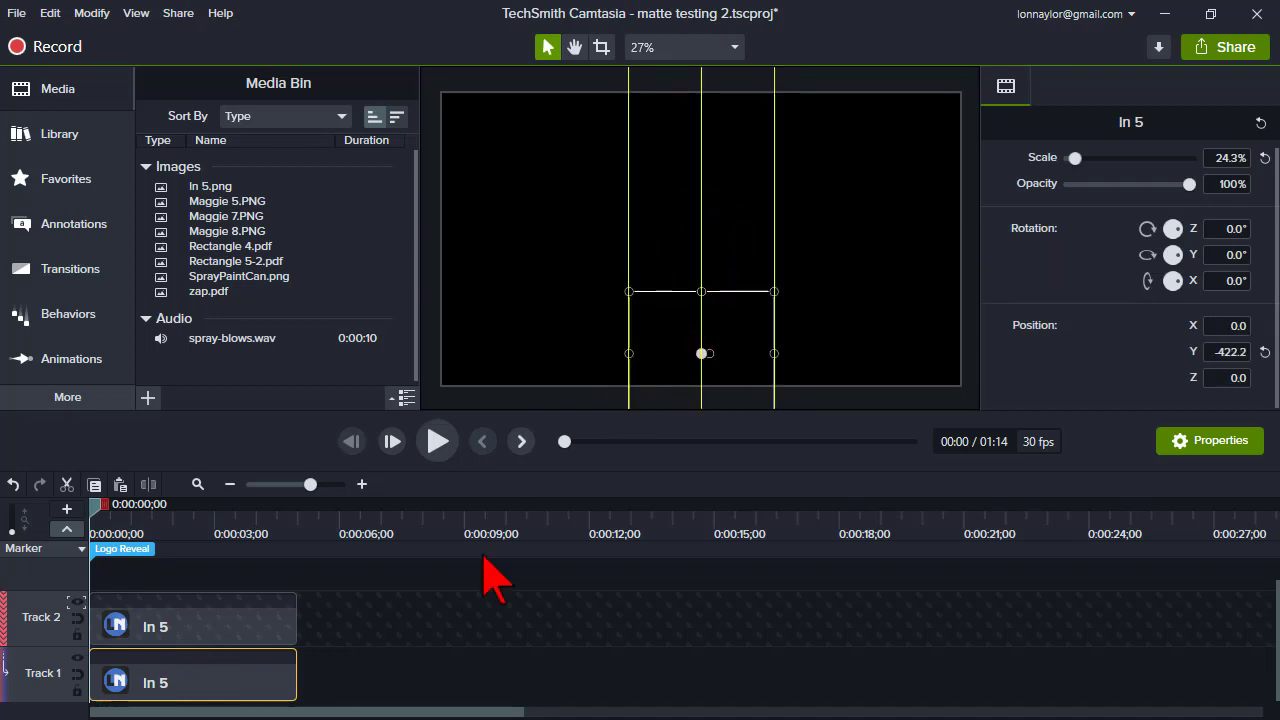
- Add an animation at about 0:00:01;07 that raises the Track 1 logo back to the canvas centre
click(94, 508)
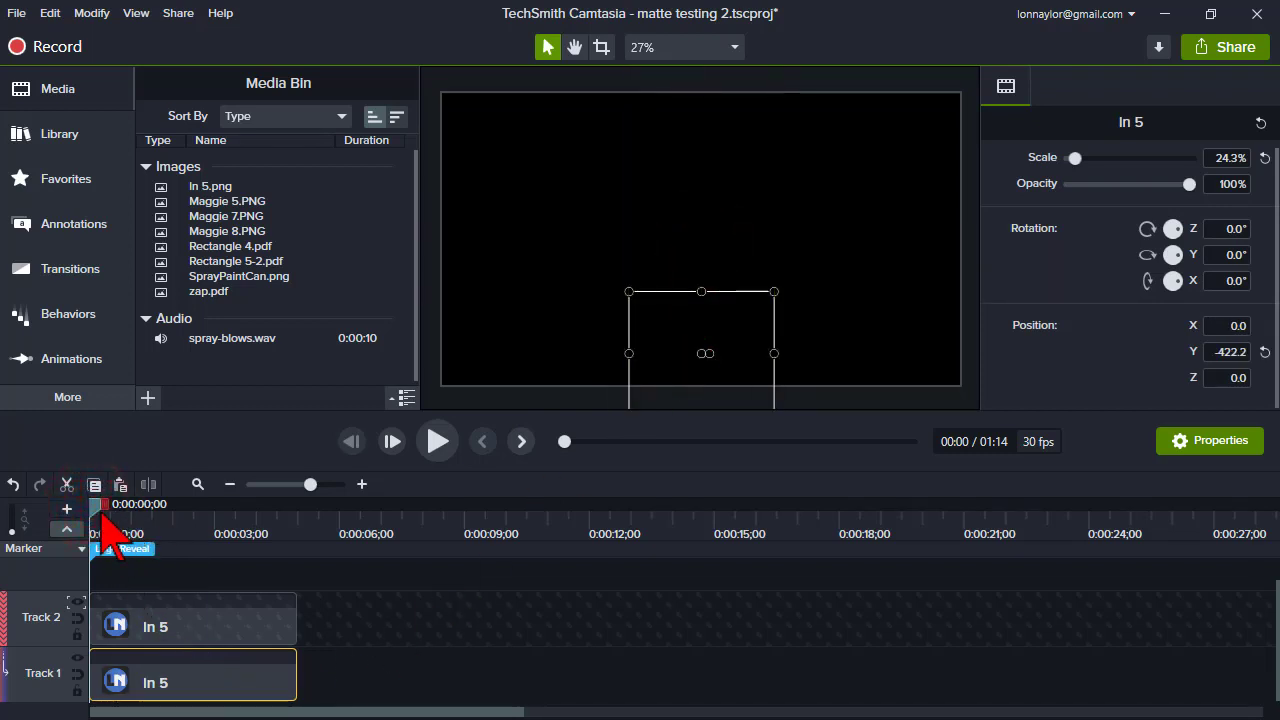
drag(97, 508, 146, 508)
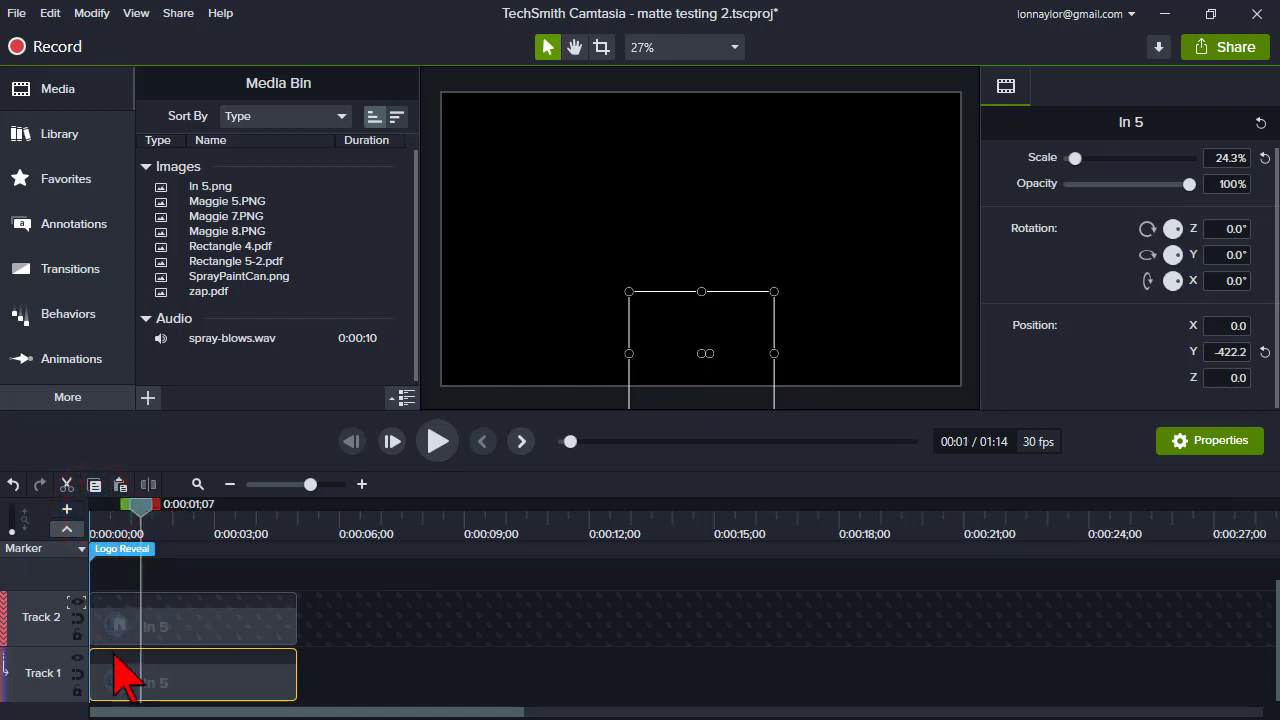
click(138, 679)
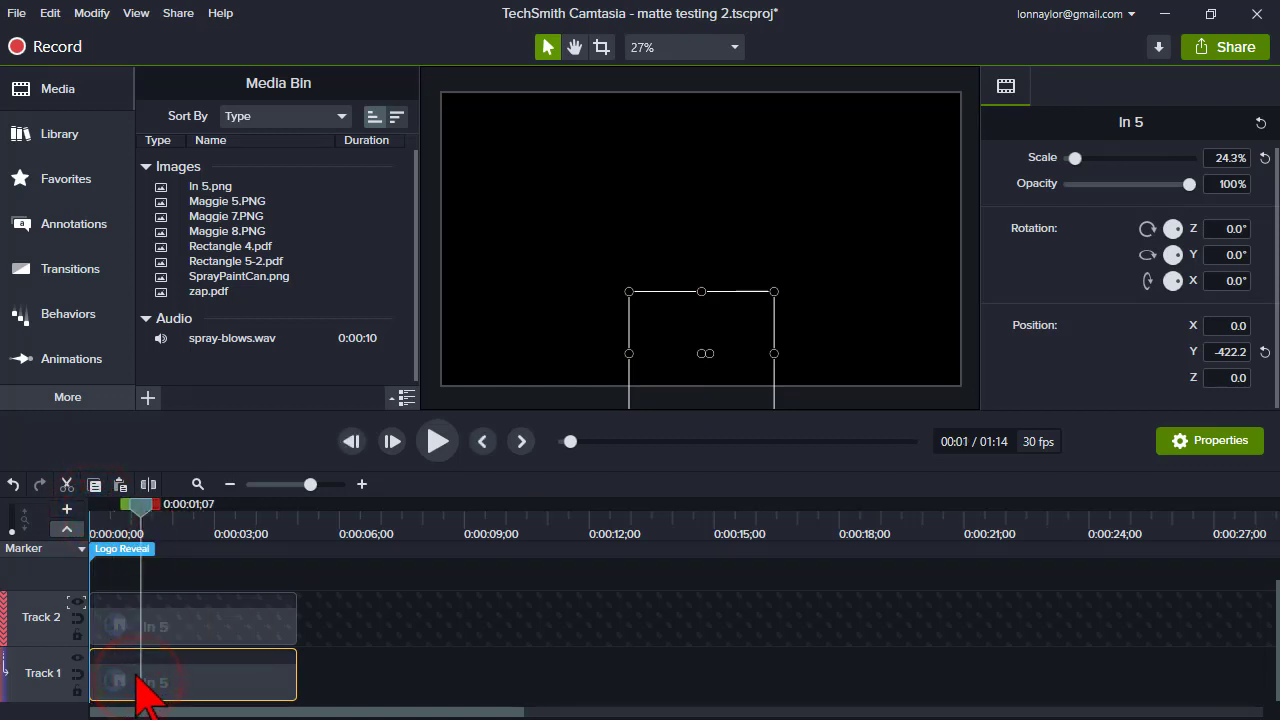
key(shift+a)
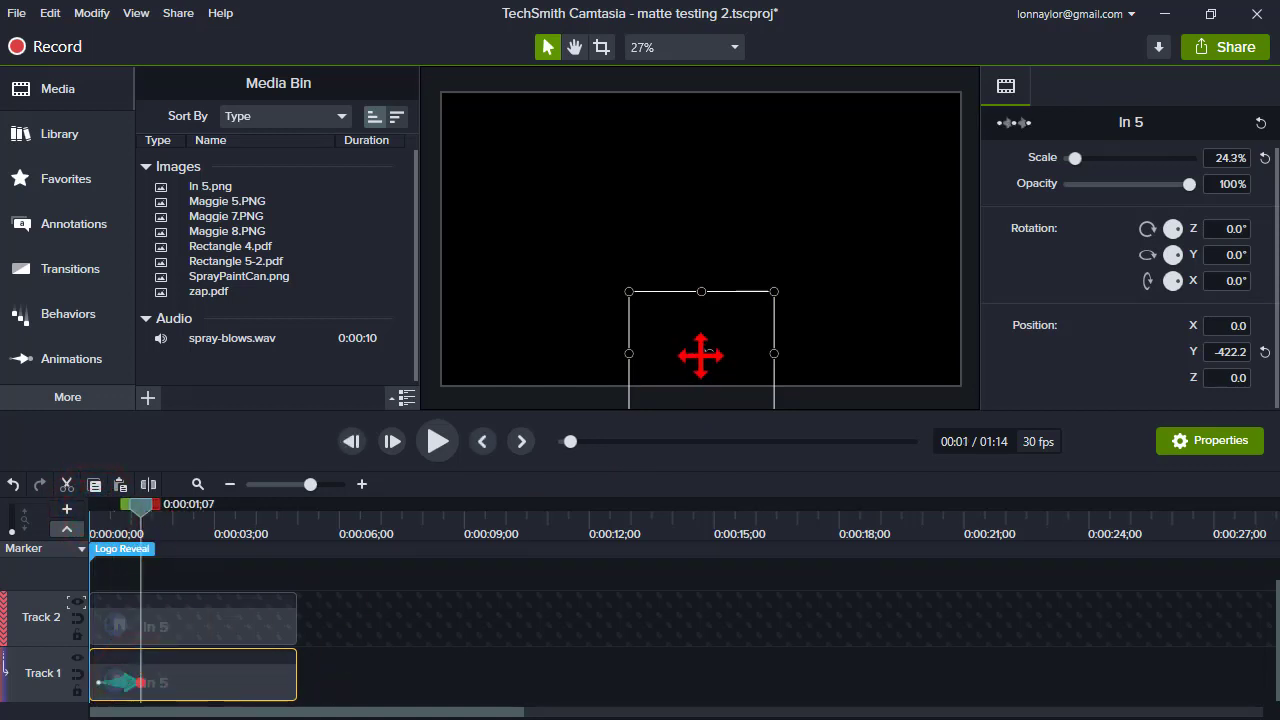
drag(700, 355, 707, 244)
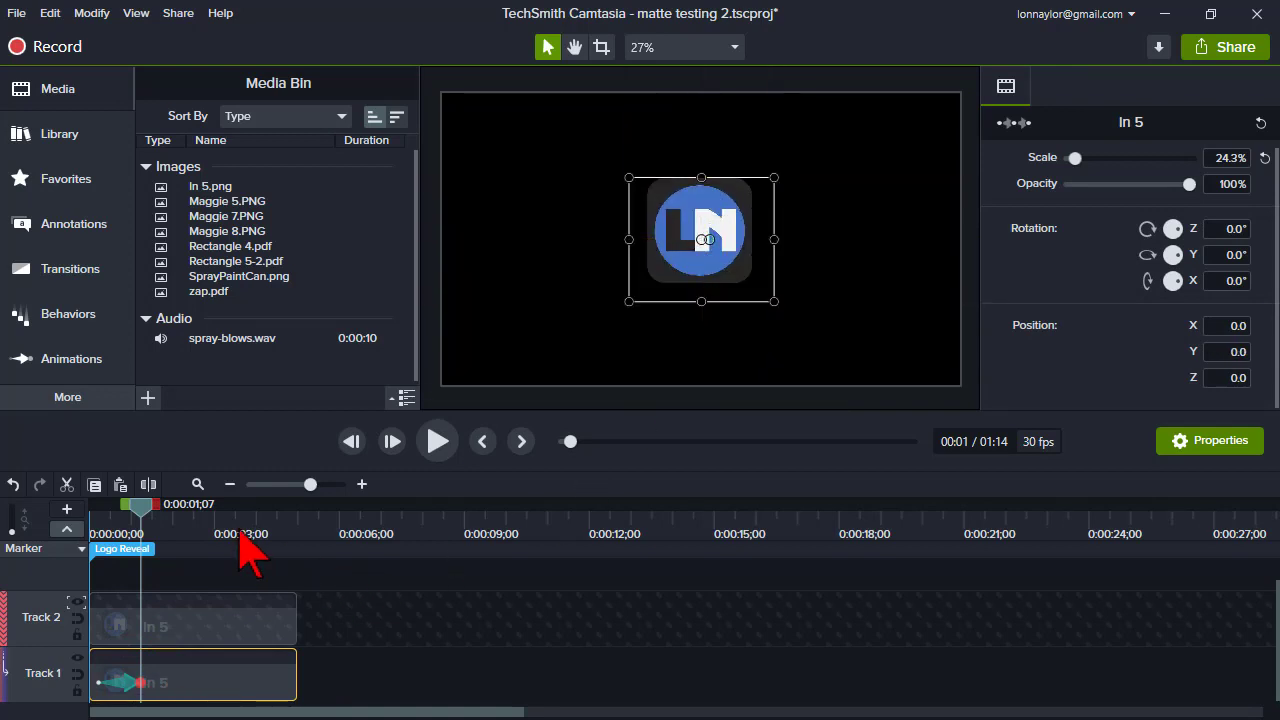
- Rewind and play back the logo reveal from the start
drag(145, 520, 90, 520)
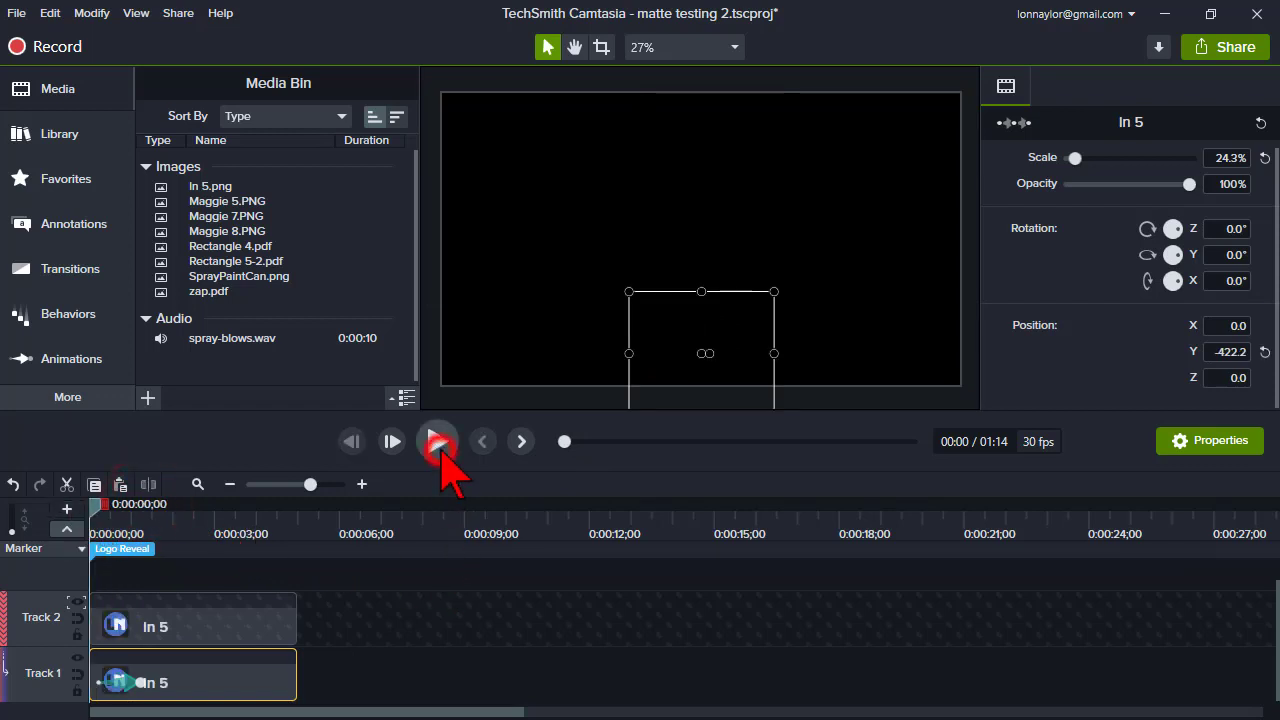
click(437, 443)
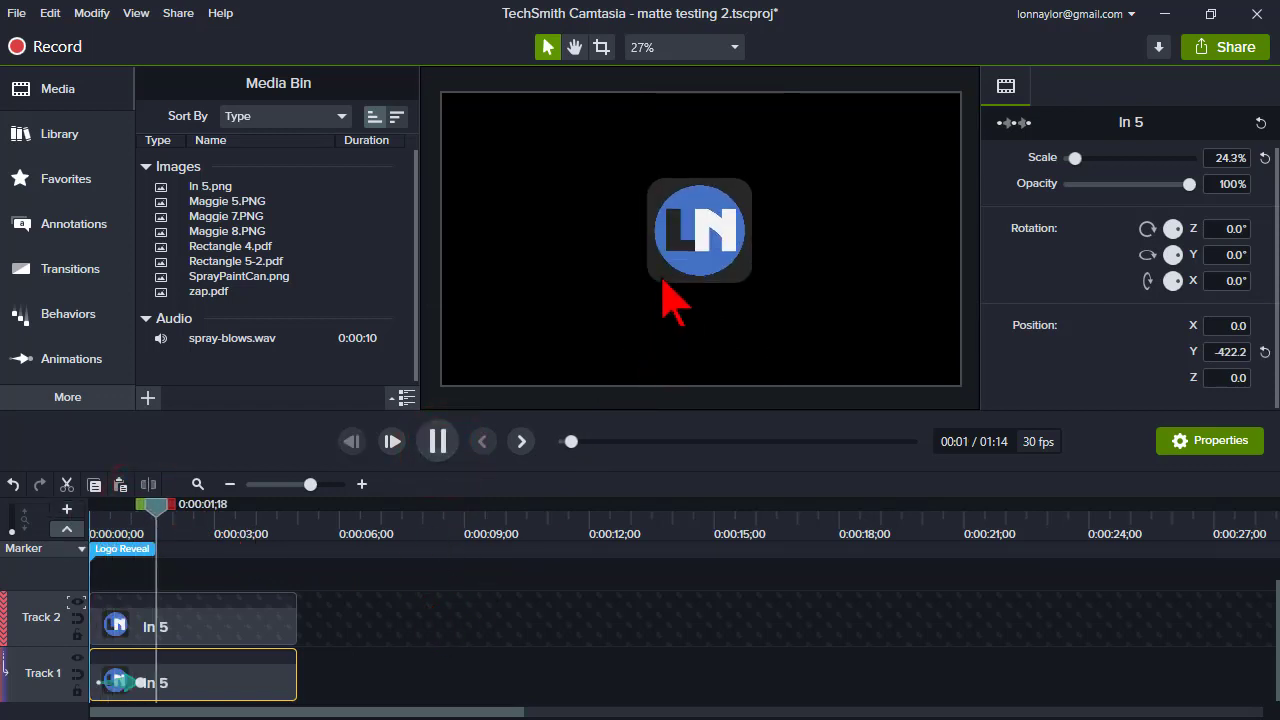
click(432, 449)
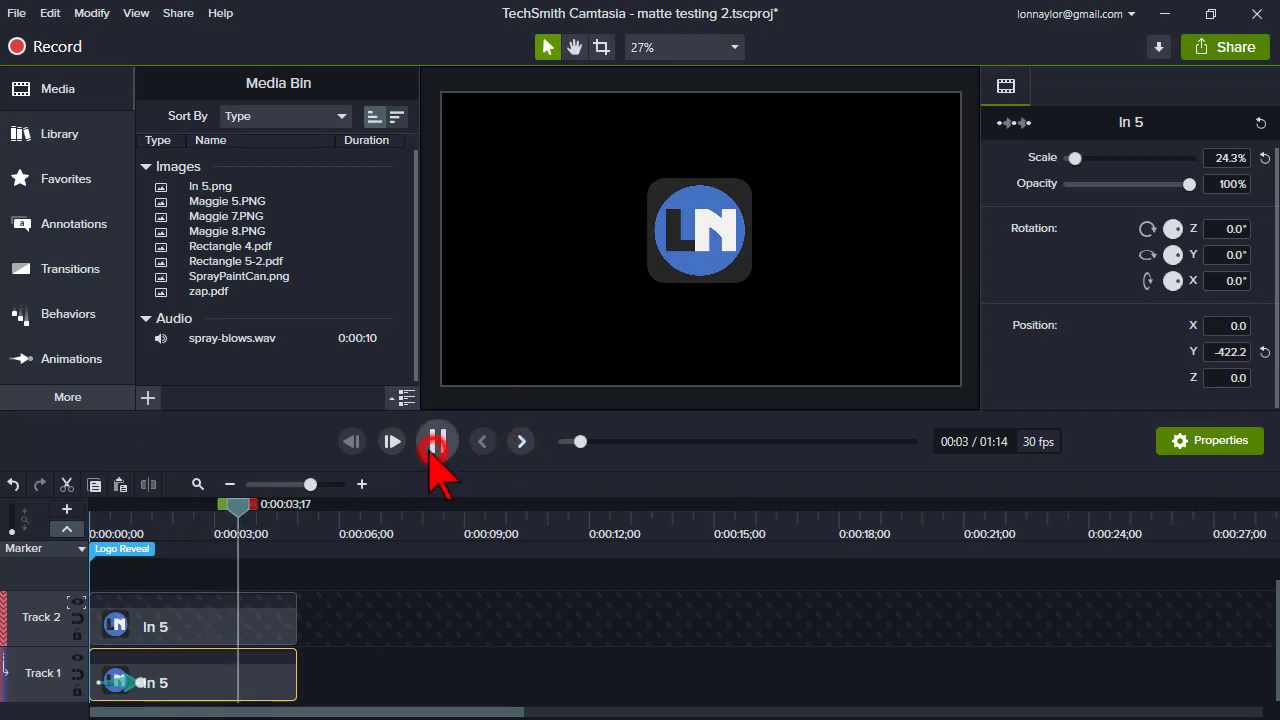
- Zoom out the timeline and set Track 2's track matte mode to None
click(197, 484)
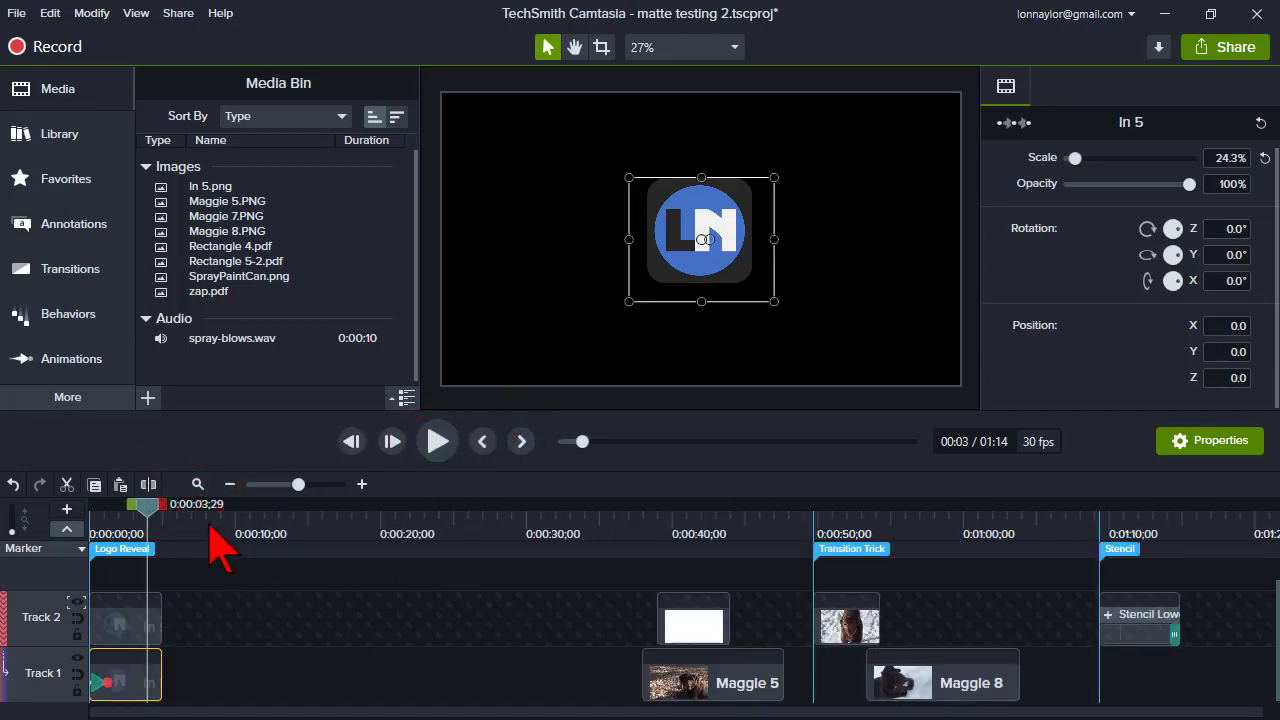
click(202, 528)
click(76, 603)
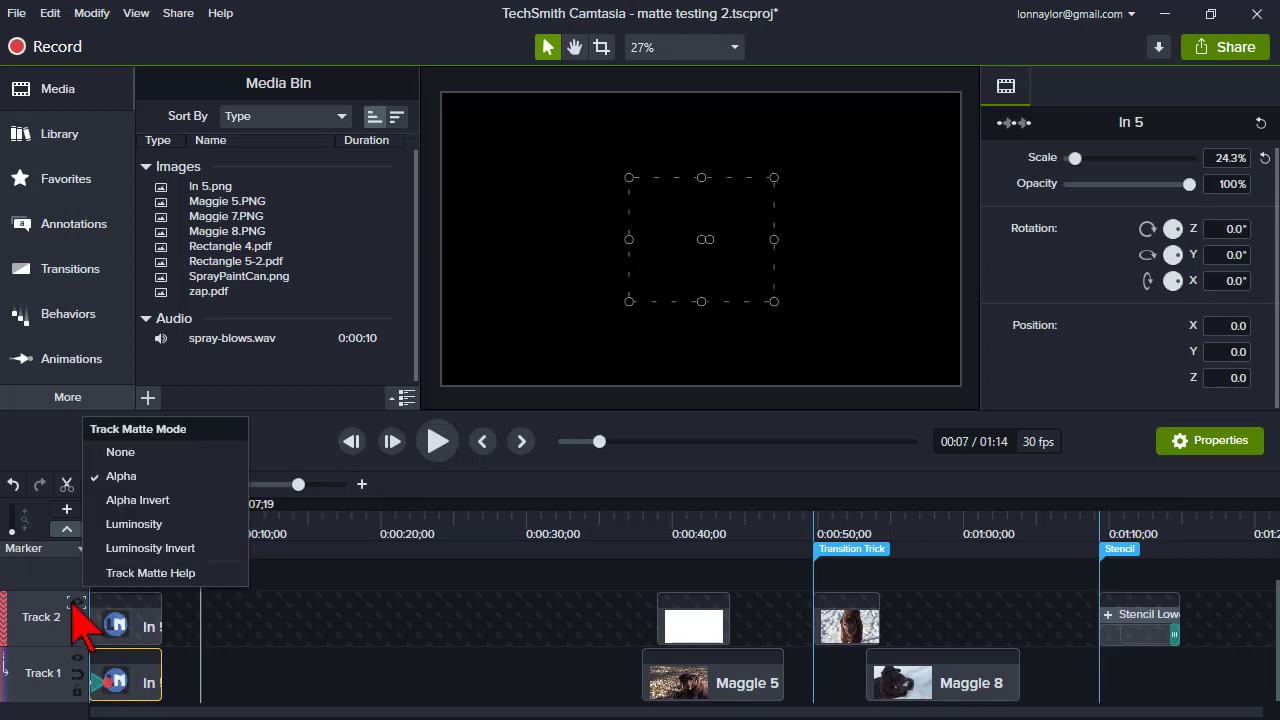
click(127, 454)
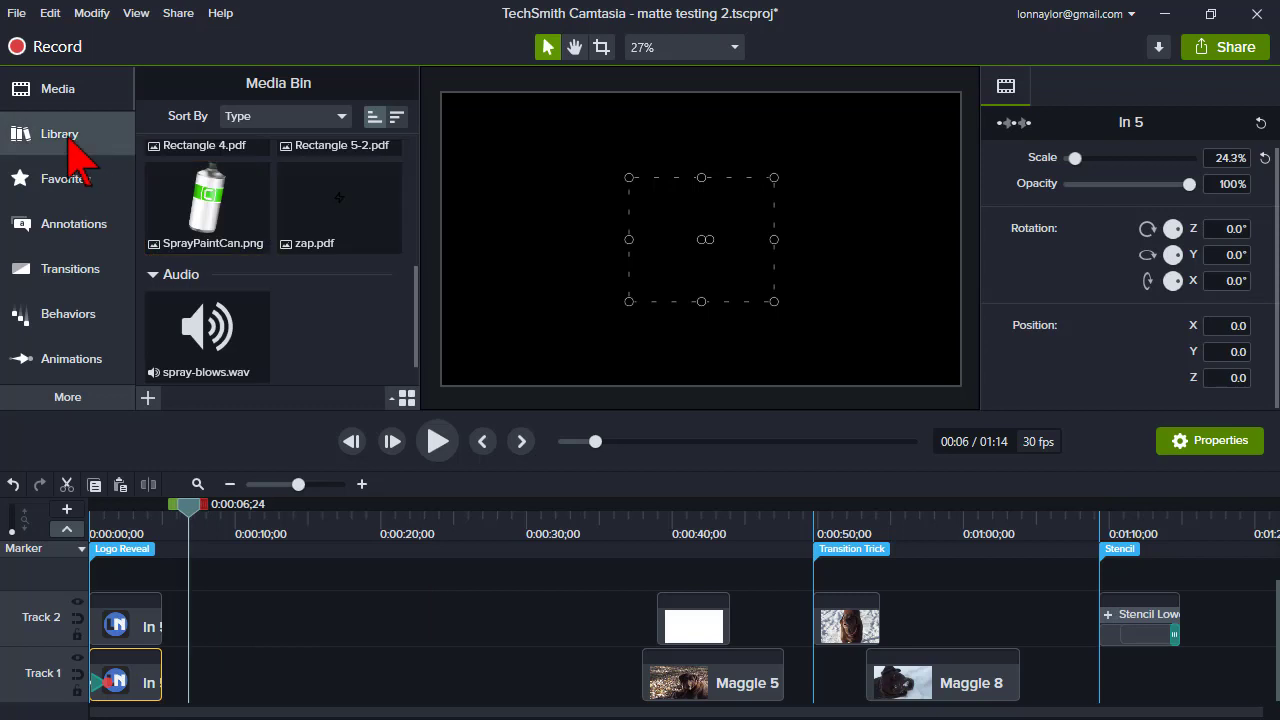
- Add the 1-A-1+Welcome+and+Congratulations clip from the Library's Video Clips folder to the timeline at the playhead
click(68, 136)
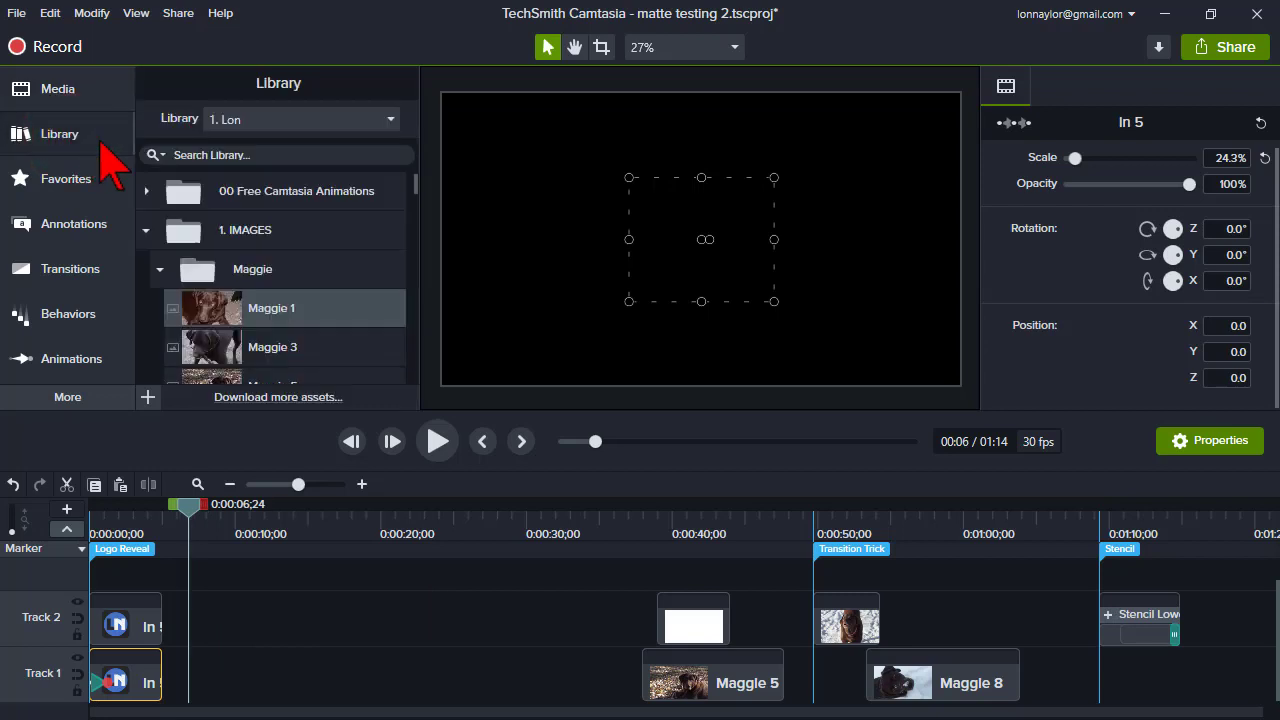
click(147, 232)
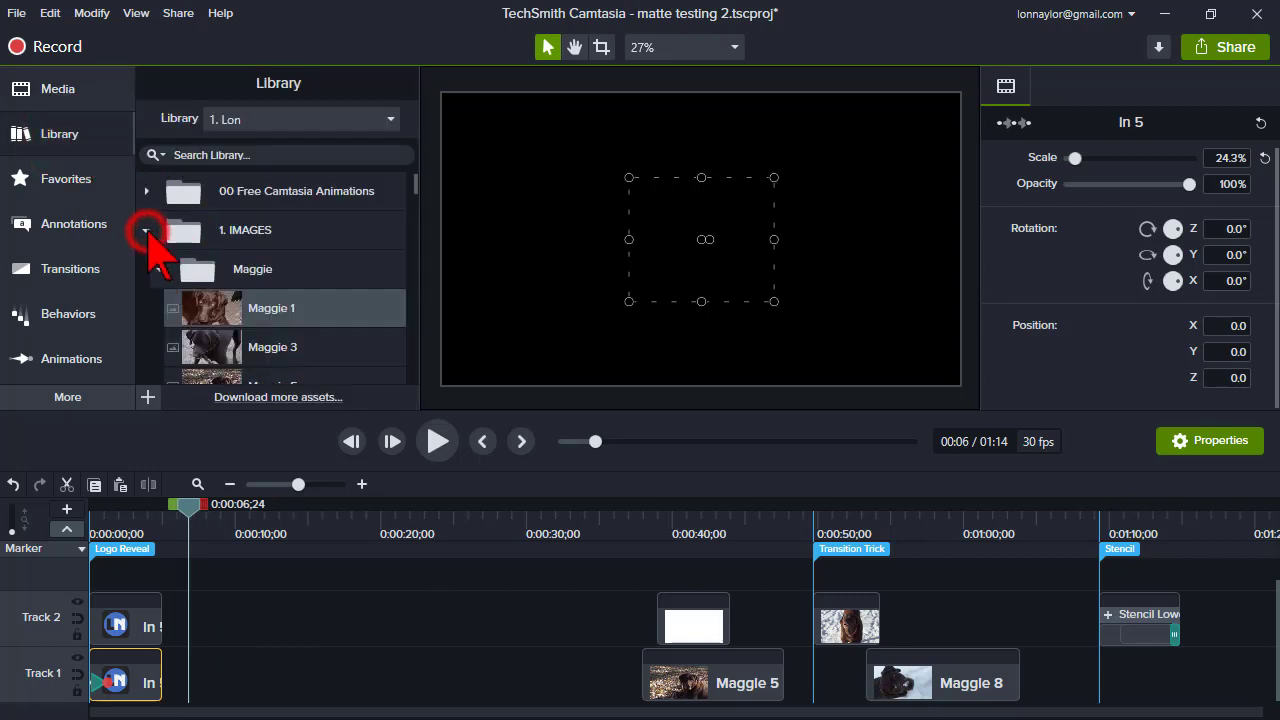
scroll(235, 282, down, 3)
scroll(240, 295, down, 7)
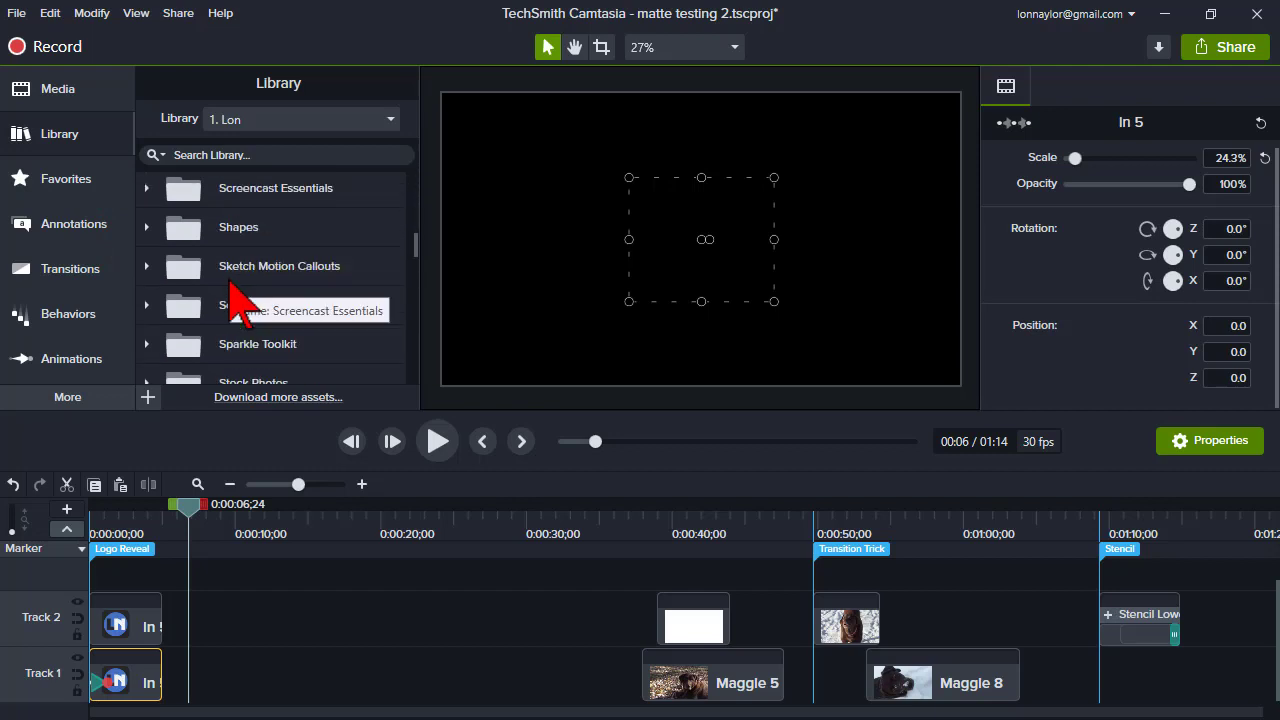
click(160, 276)
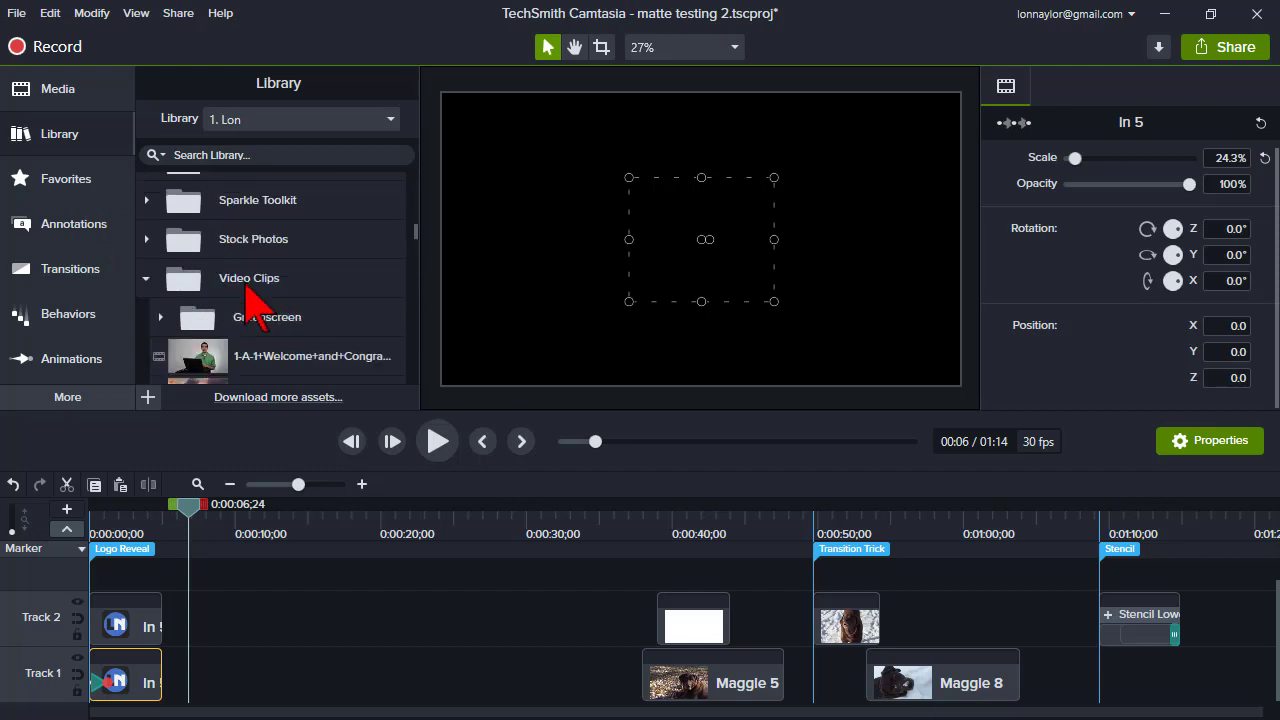
click(245, 355)
right_click(250, 357)
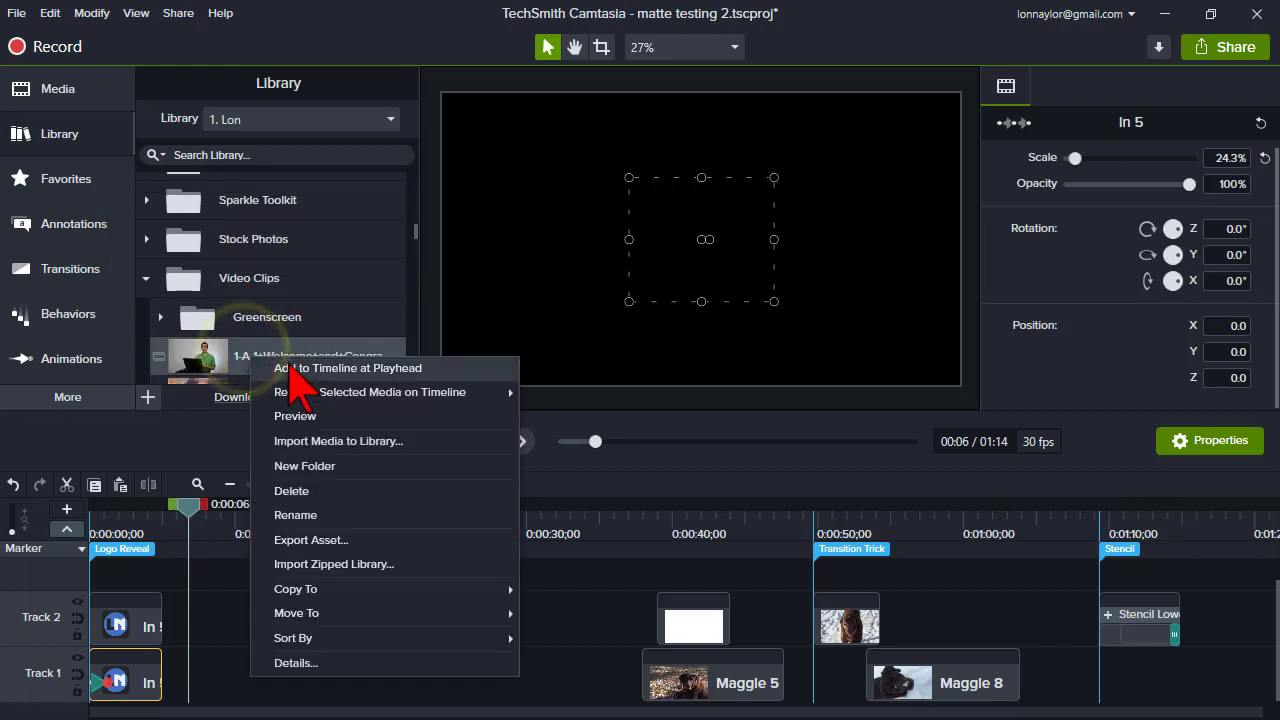
click(290, 368)
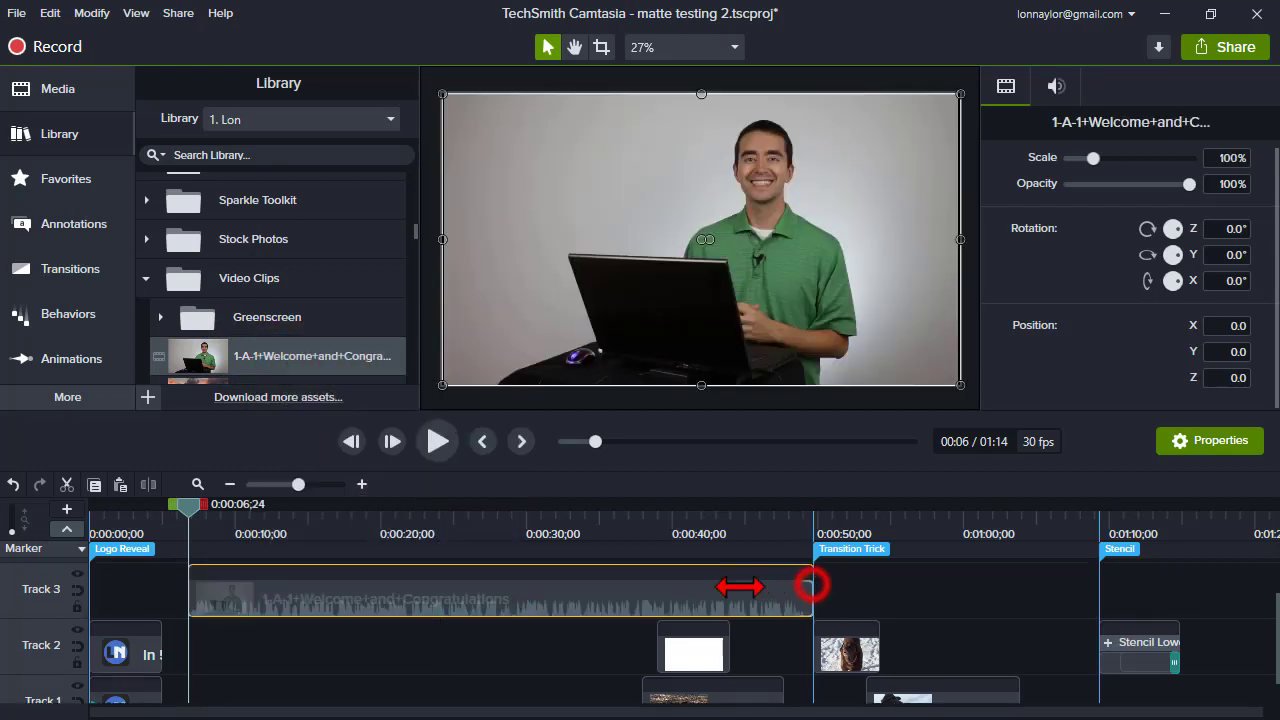
- Trim the welcome clip's end to about 0:00:33 and move it down onto Track 2
drag(810, 585, 569, 586)
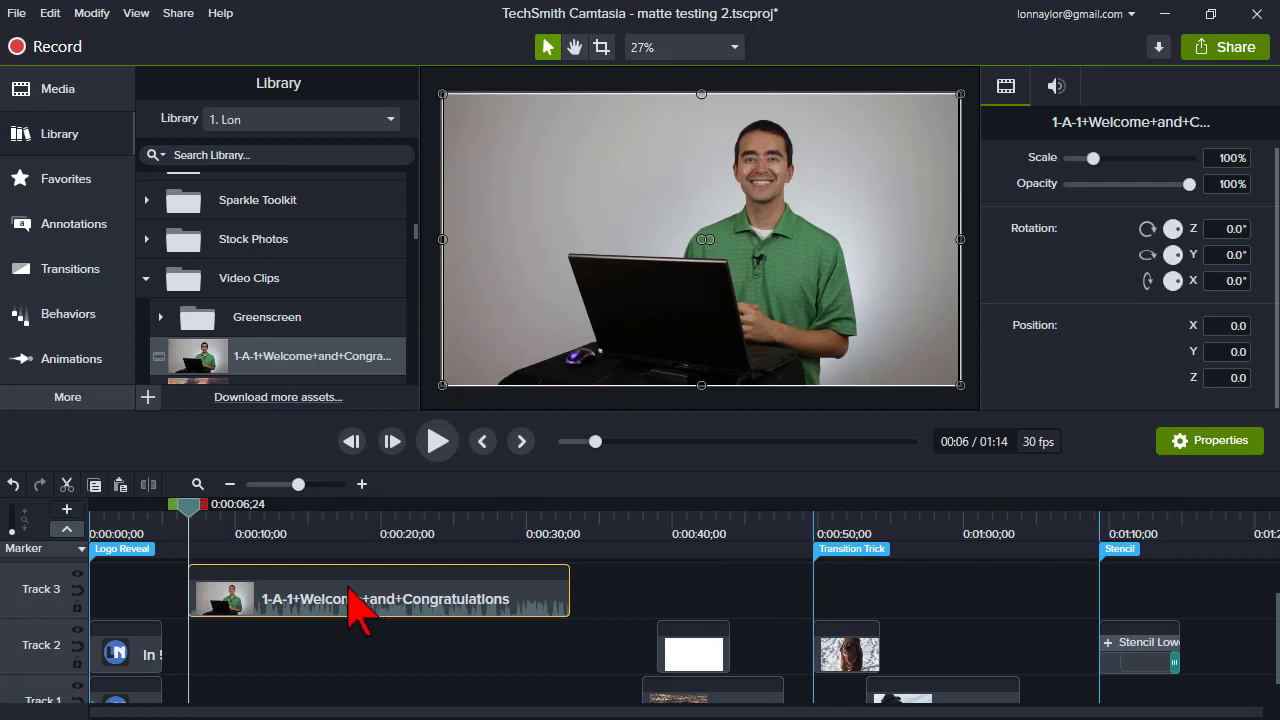
drag(349, 592, 294, 694)
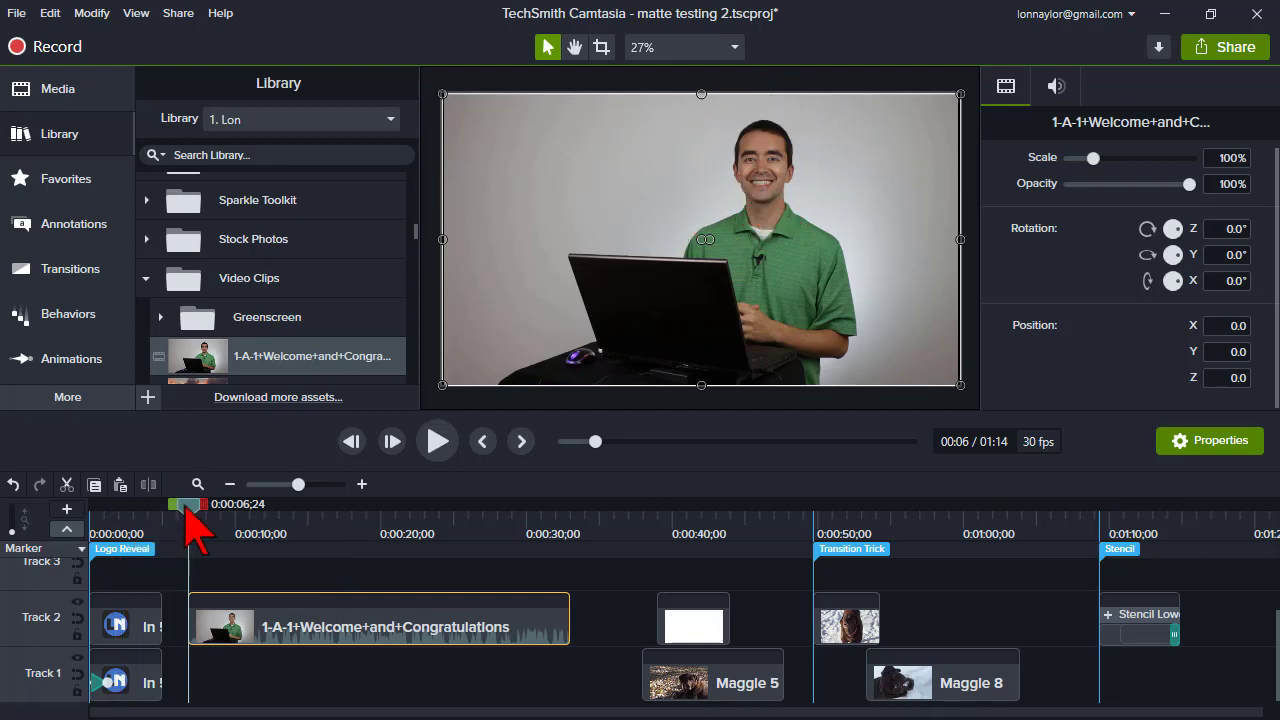
- Add the yellow circle shape from Favorites to the timeline at the playhead and move it over the presenter's head
click(94, 180)
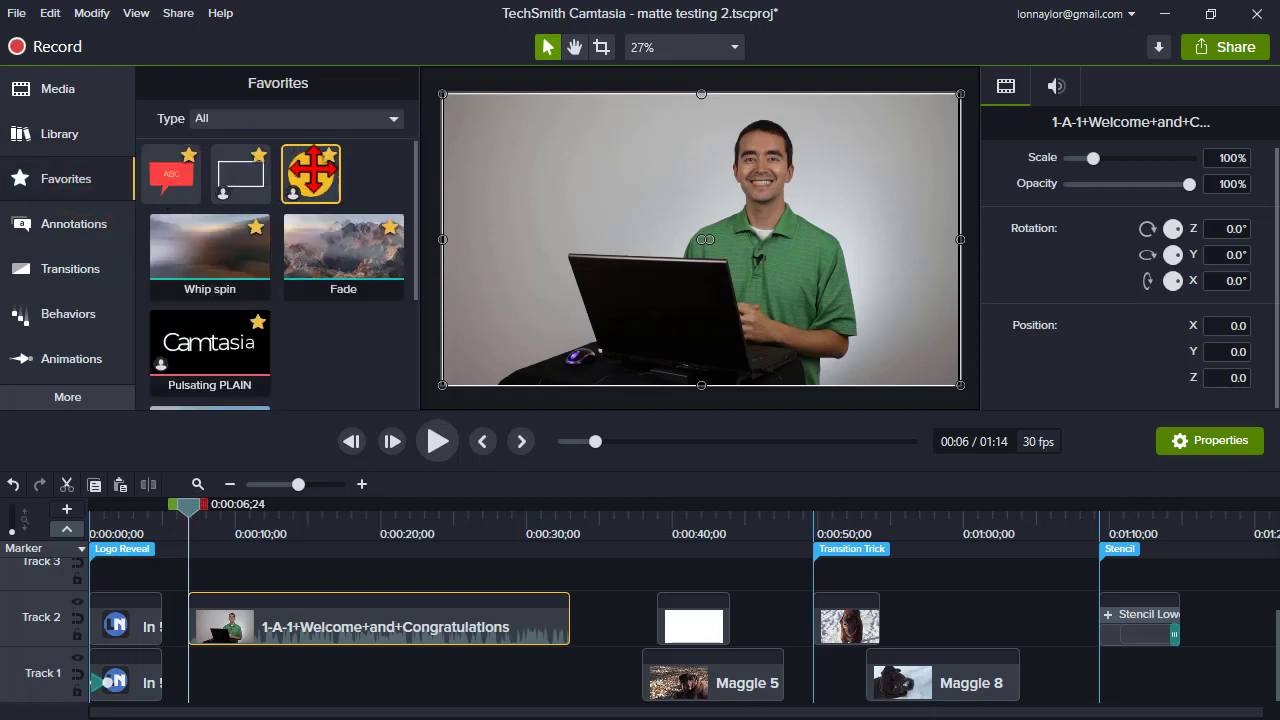
right_click(328, 176)
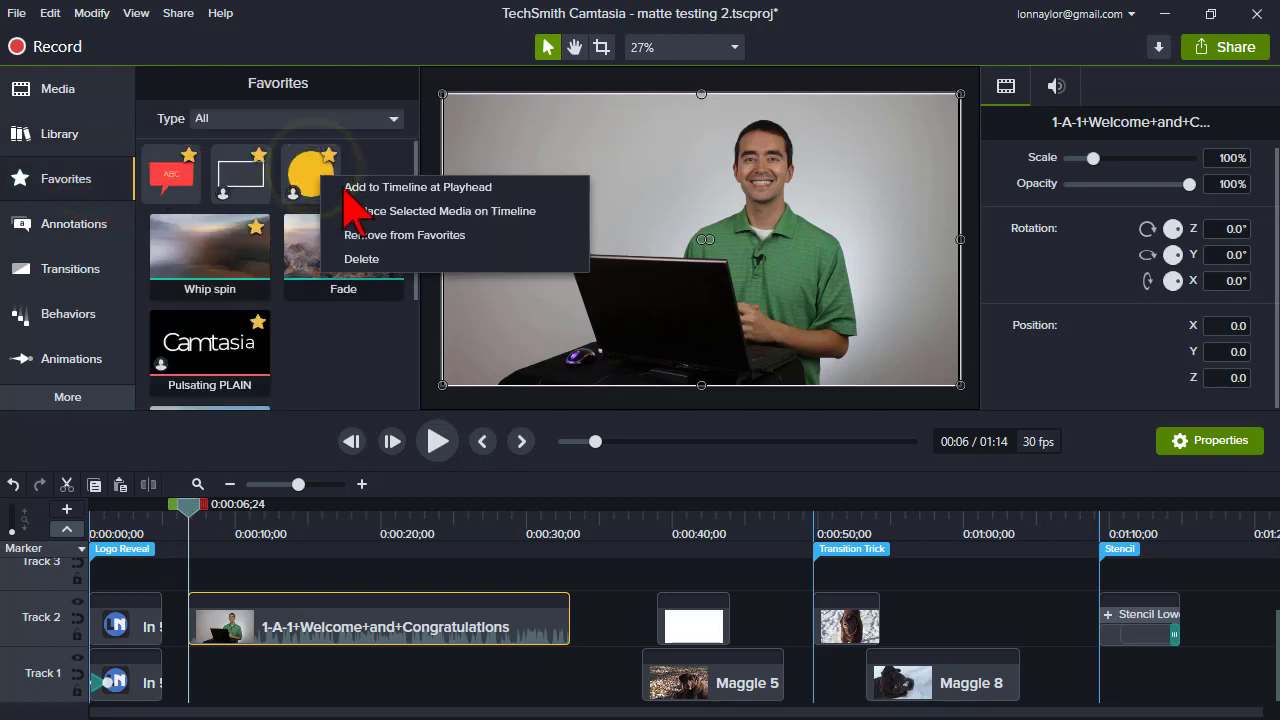
click(346, 186)
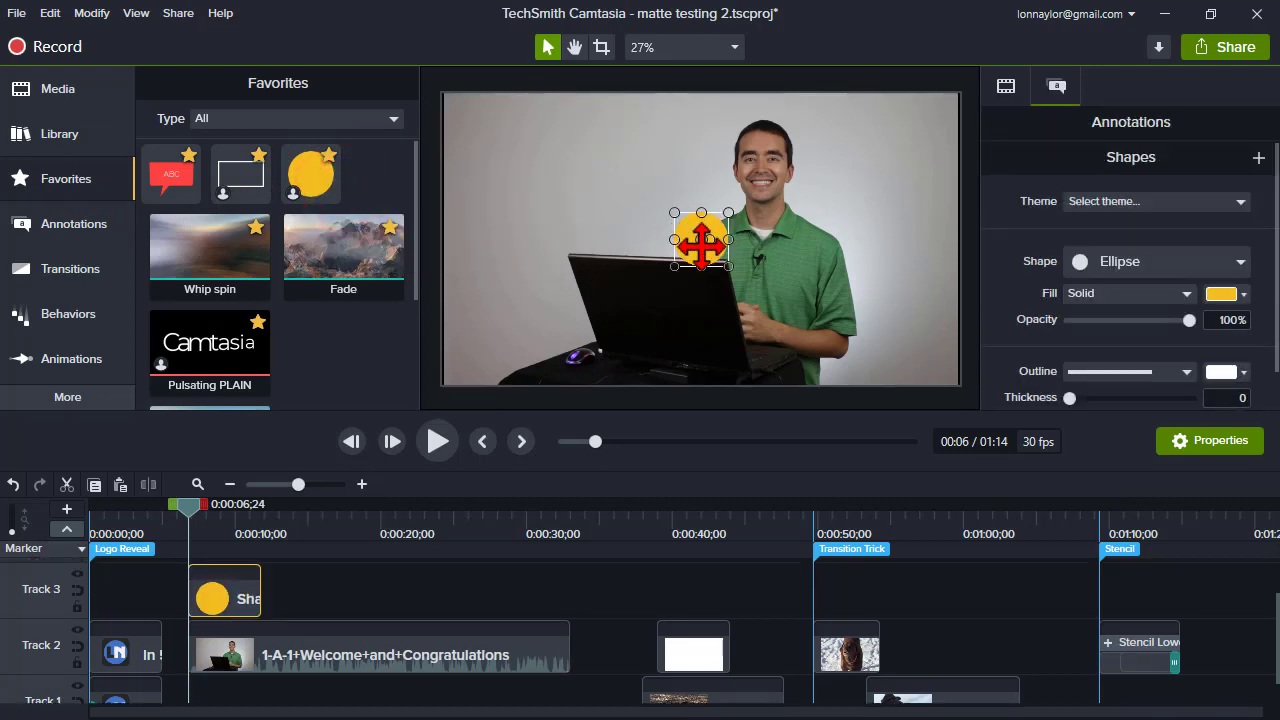
drag(700, 240, 885, 108)
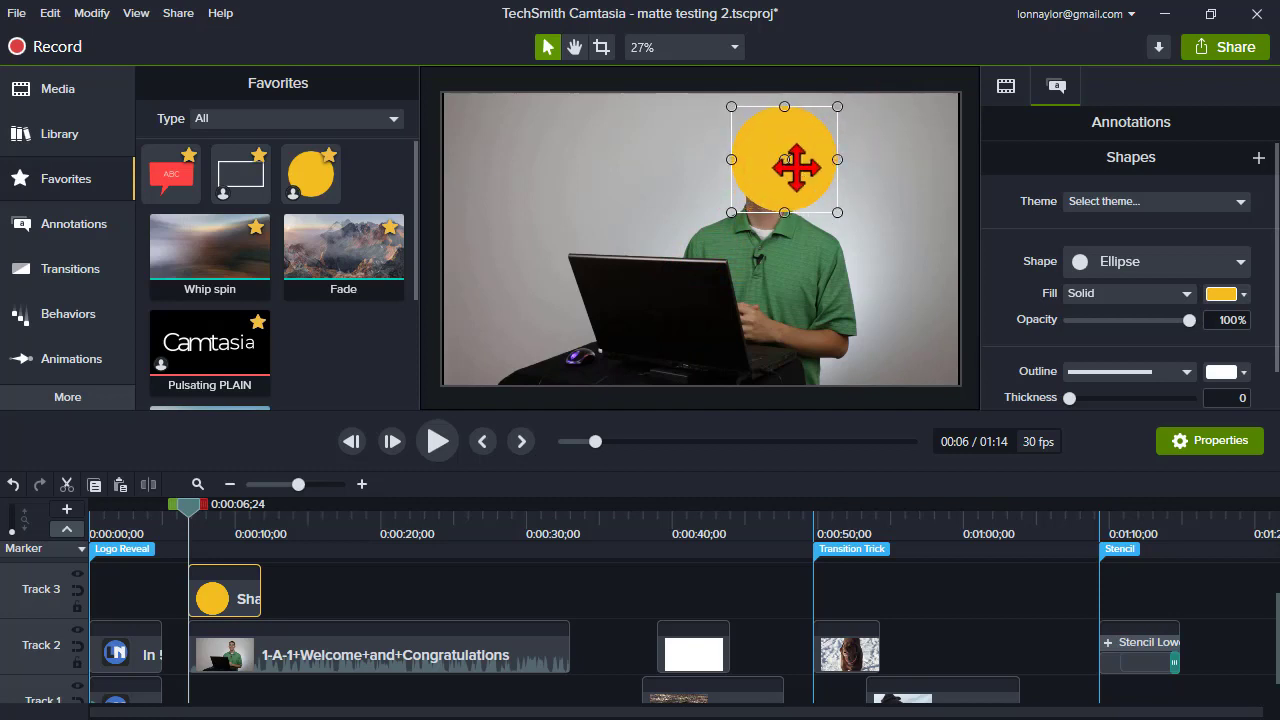
drag(779, 173, 763, 181)
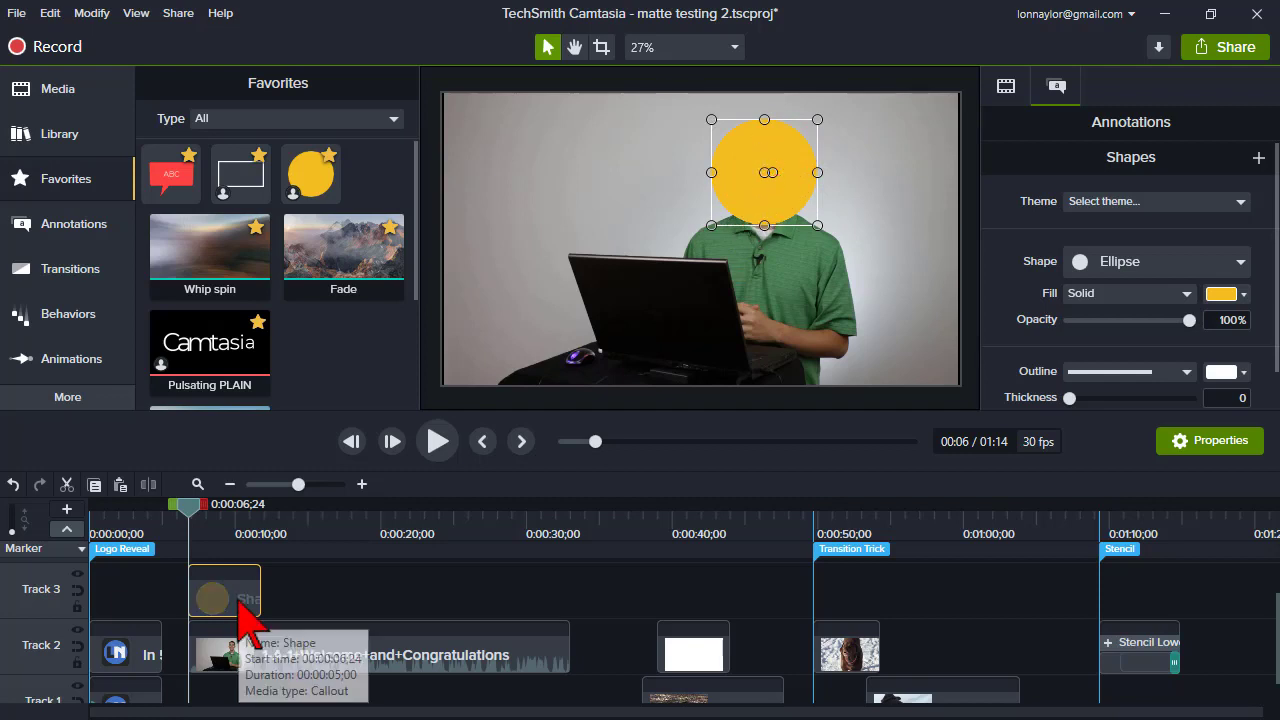
- Shift the circle clip later on Track 3 to about 0:00:10 and set Track 3's track matte mode to Alpha
drag(245, 590, 306, 590)
click(78, 574)
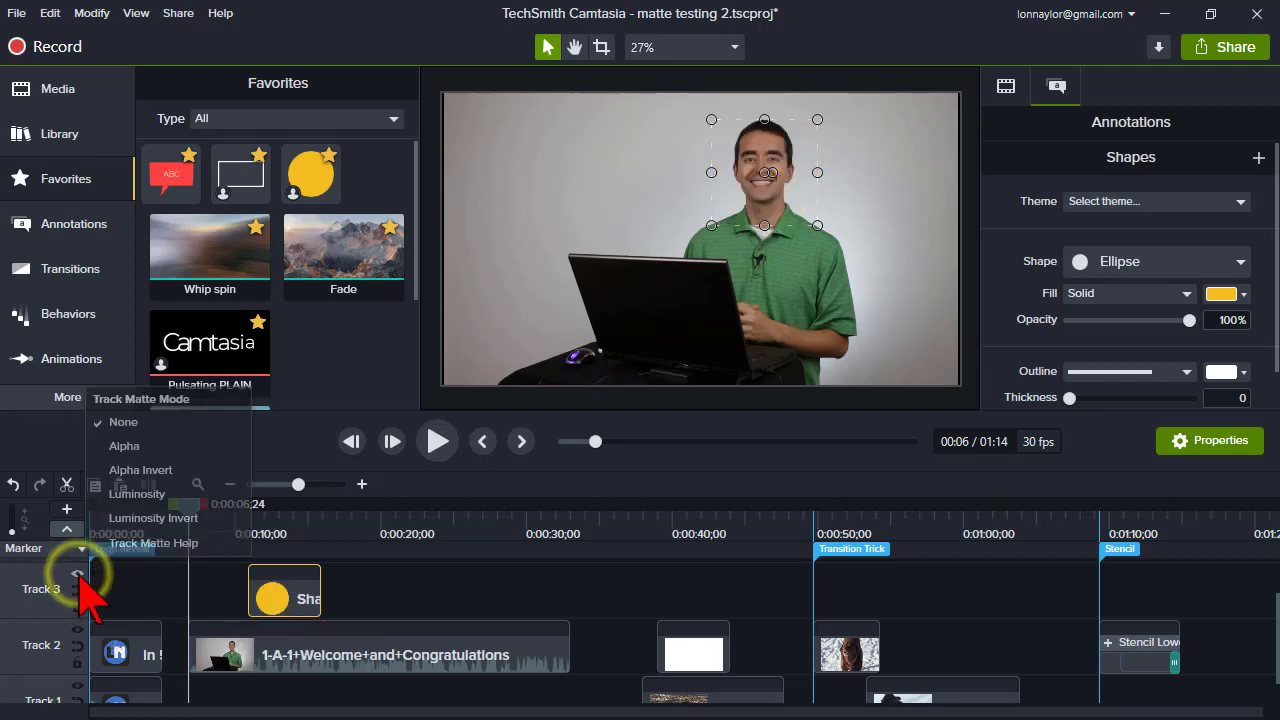
click(150, 446)
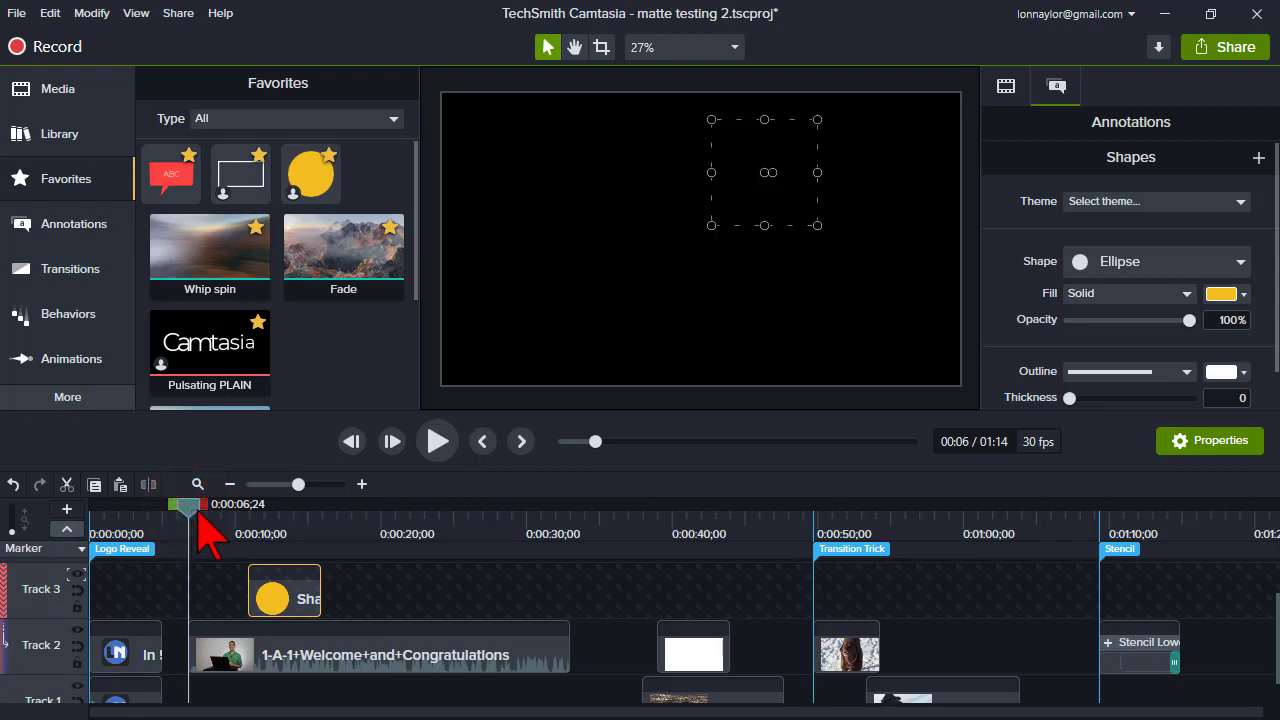
drag(197, 514, 214, 516)
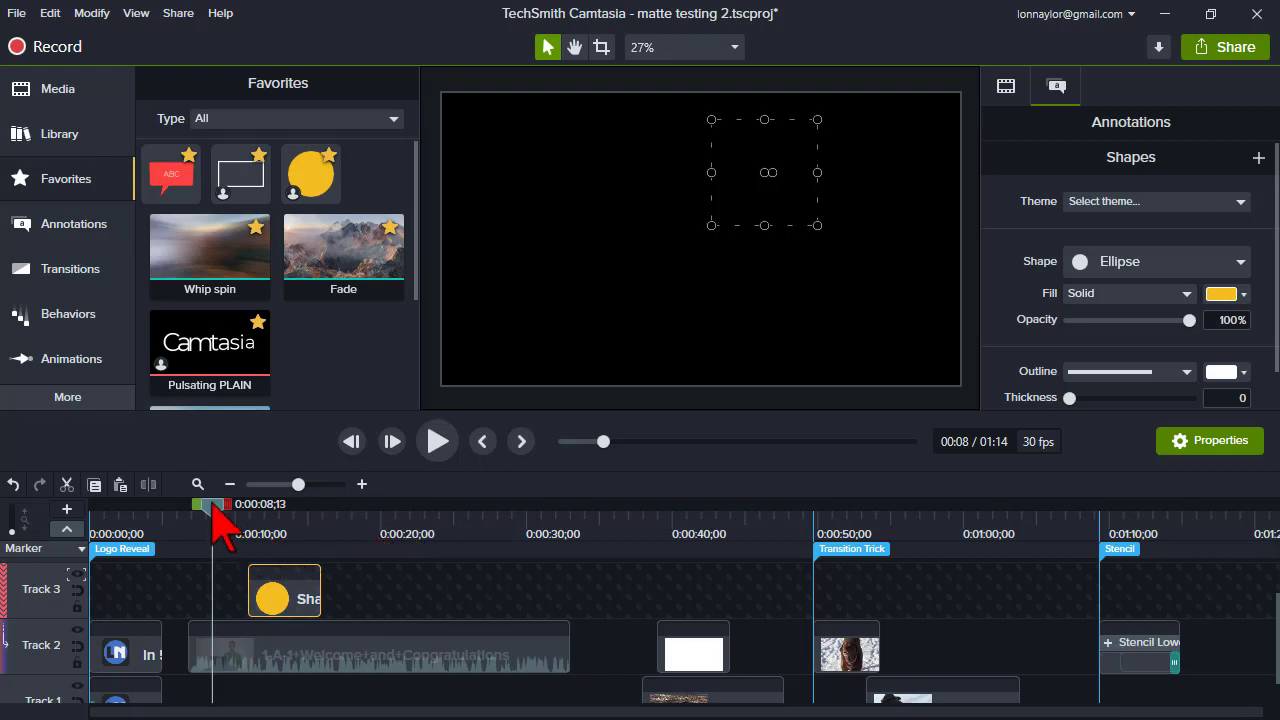
drag(210, 506, 292, 521)
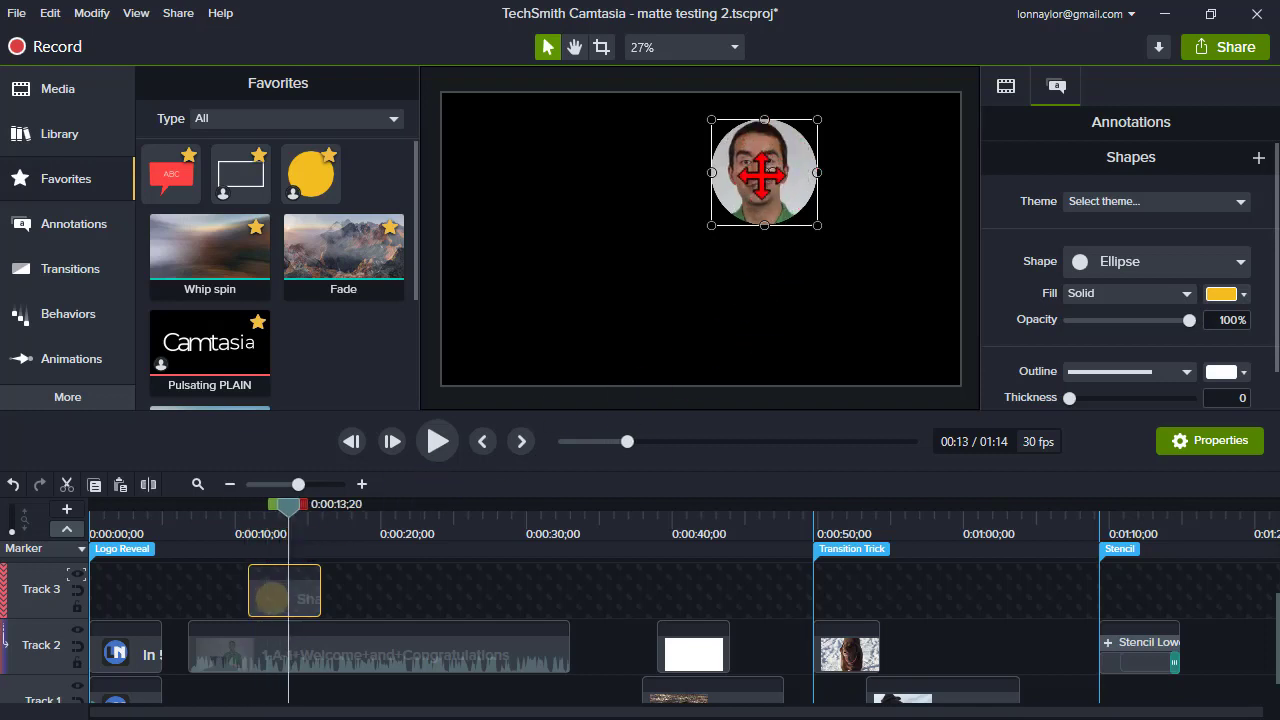
- Switch Track 3's track matte mode to Alpha Invert and undo the change
click(301, 609)
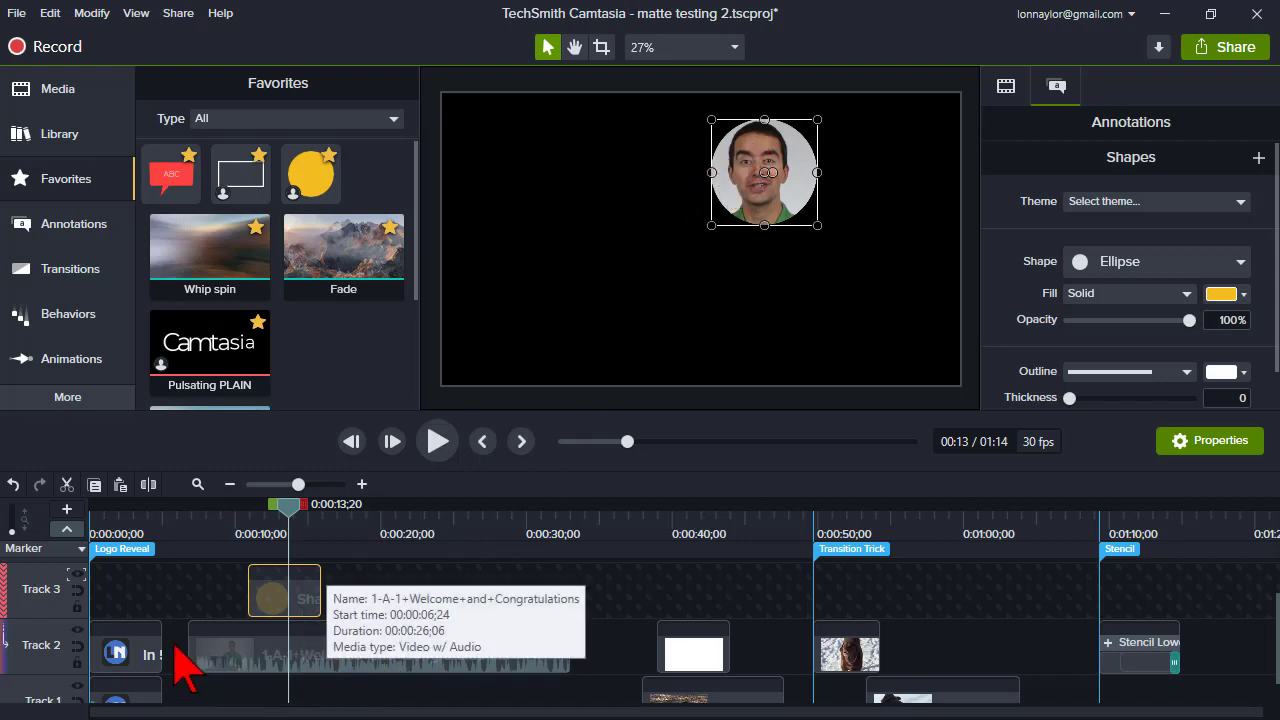
click(77, 576)
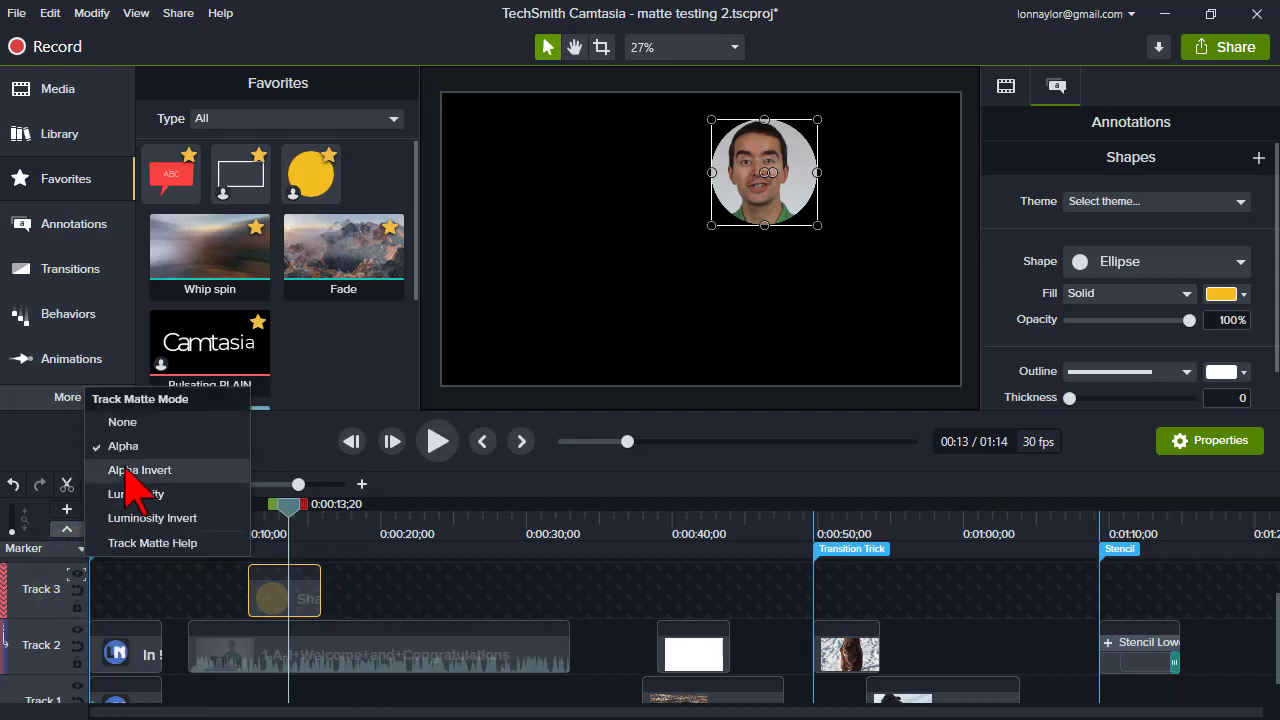
click(127, 470)
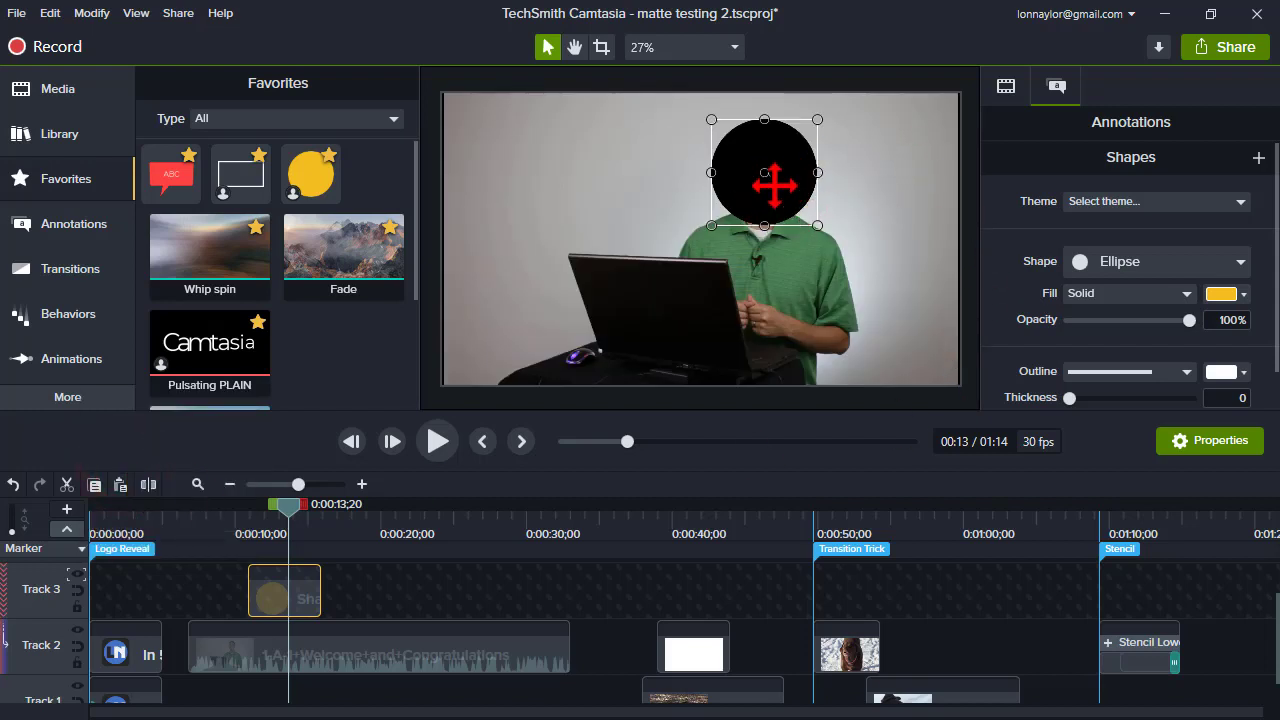
click(13, 484)
- Split the welcome clip at the playhead around 0:00:10
drag(292, 510, 250, 512)
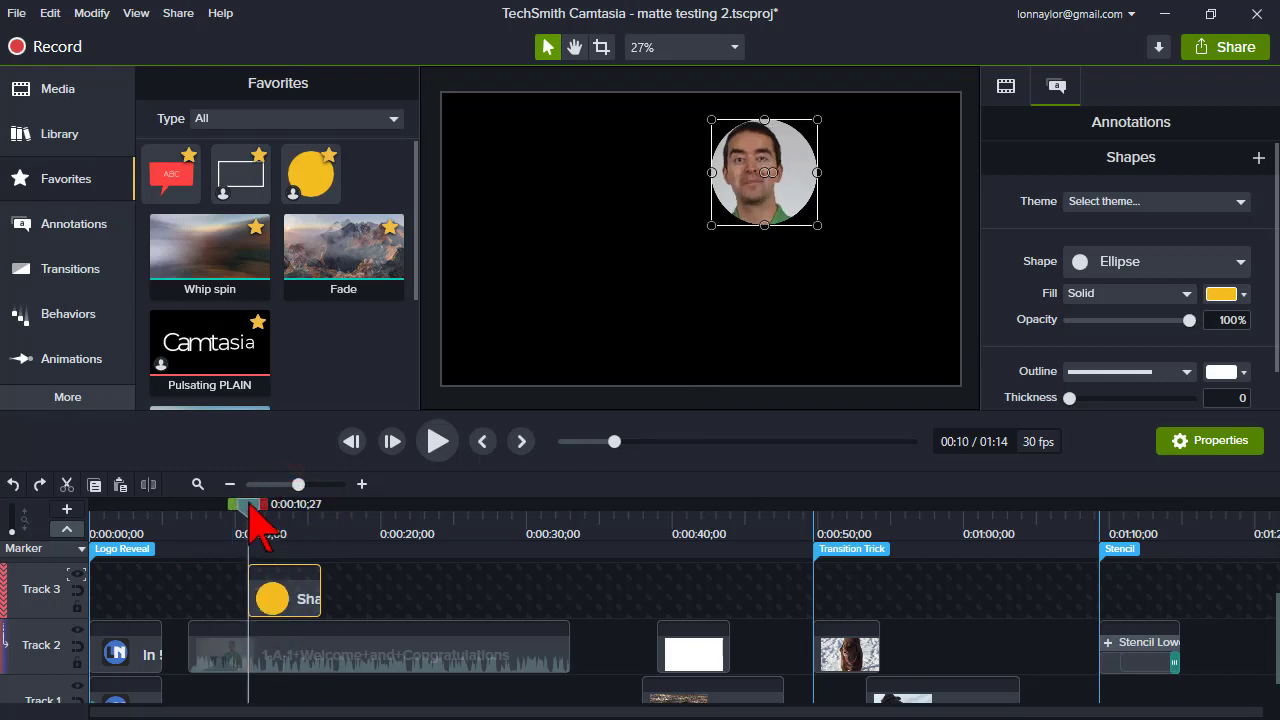
click(250, 660)
key(s)
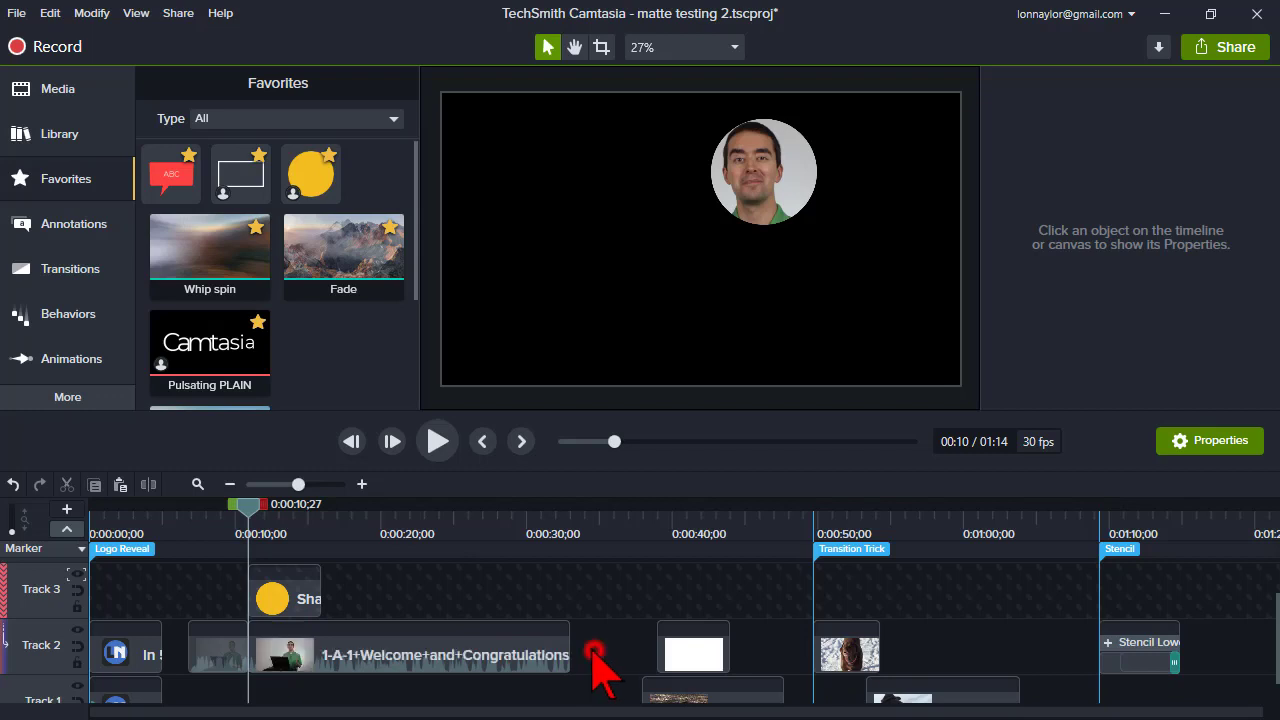
- Group the circle shape with the split welcome segment and set Track 3's track matte mode to None
drag(594, 652, 298, 610)
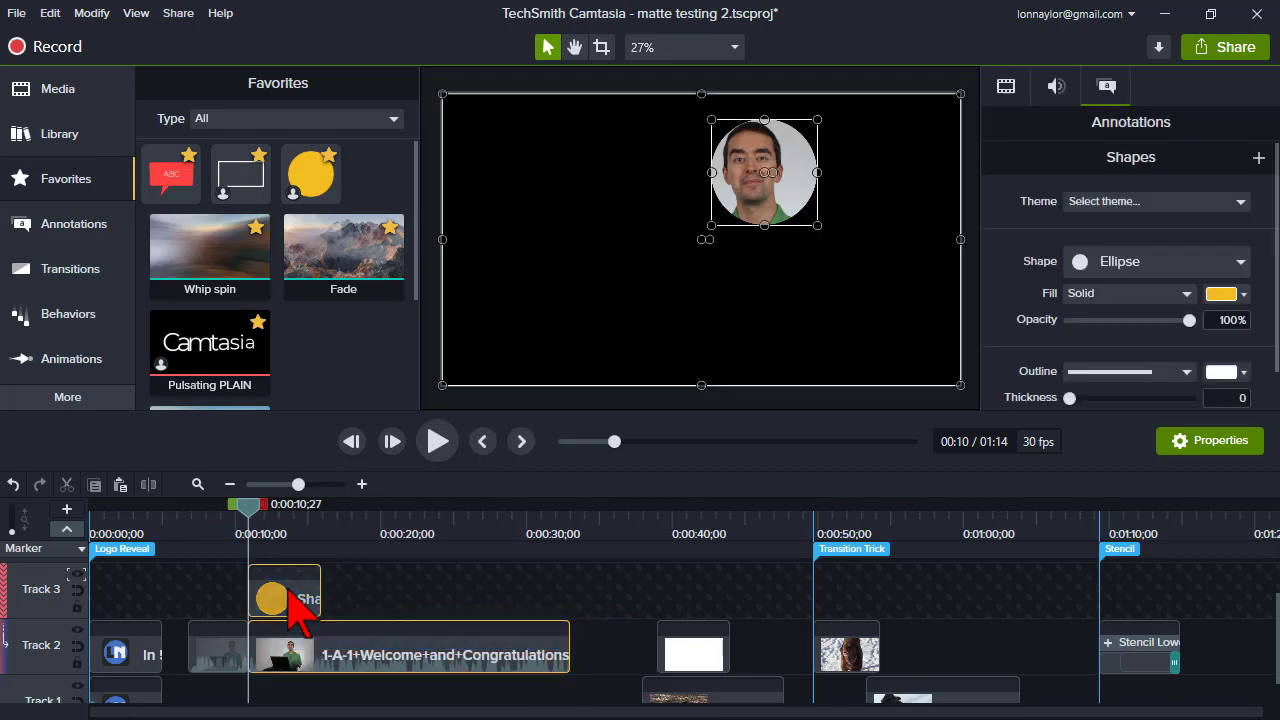
right_click(292, 602)
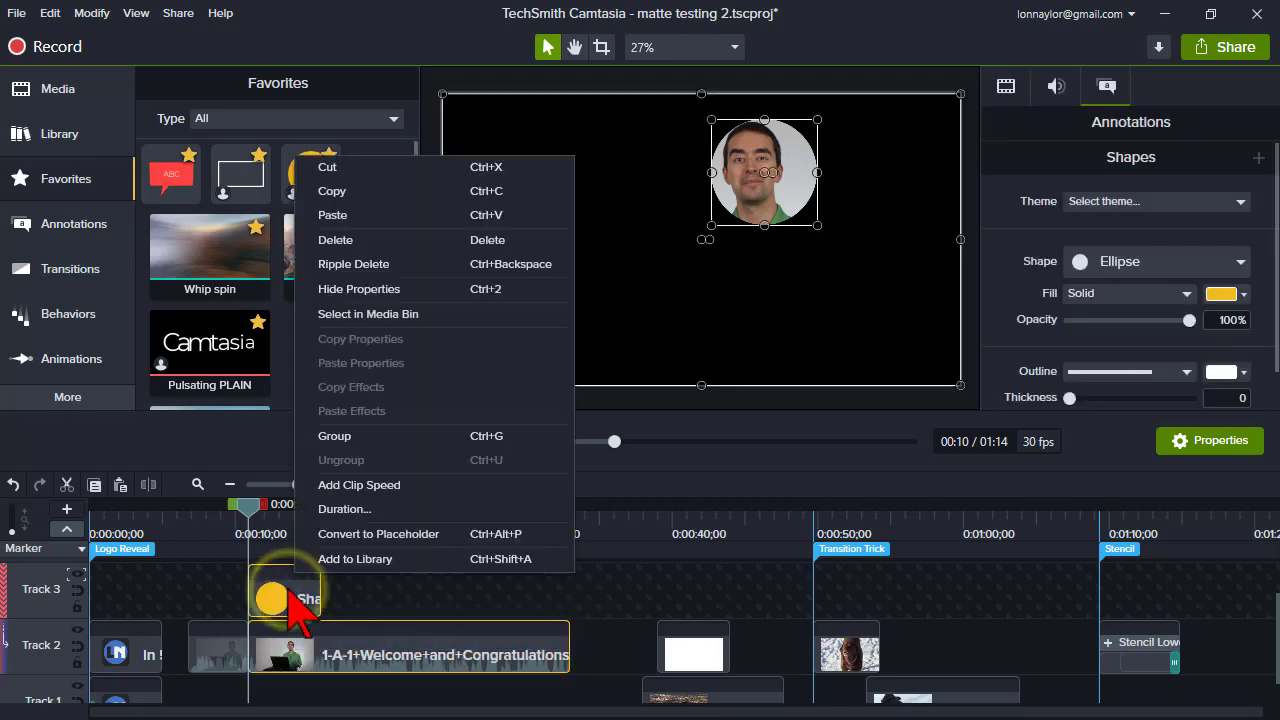
click(340, 436)
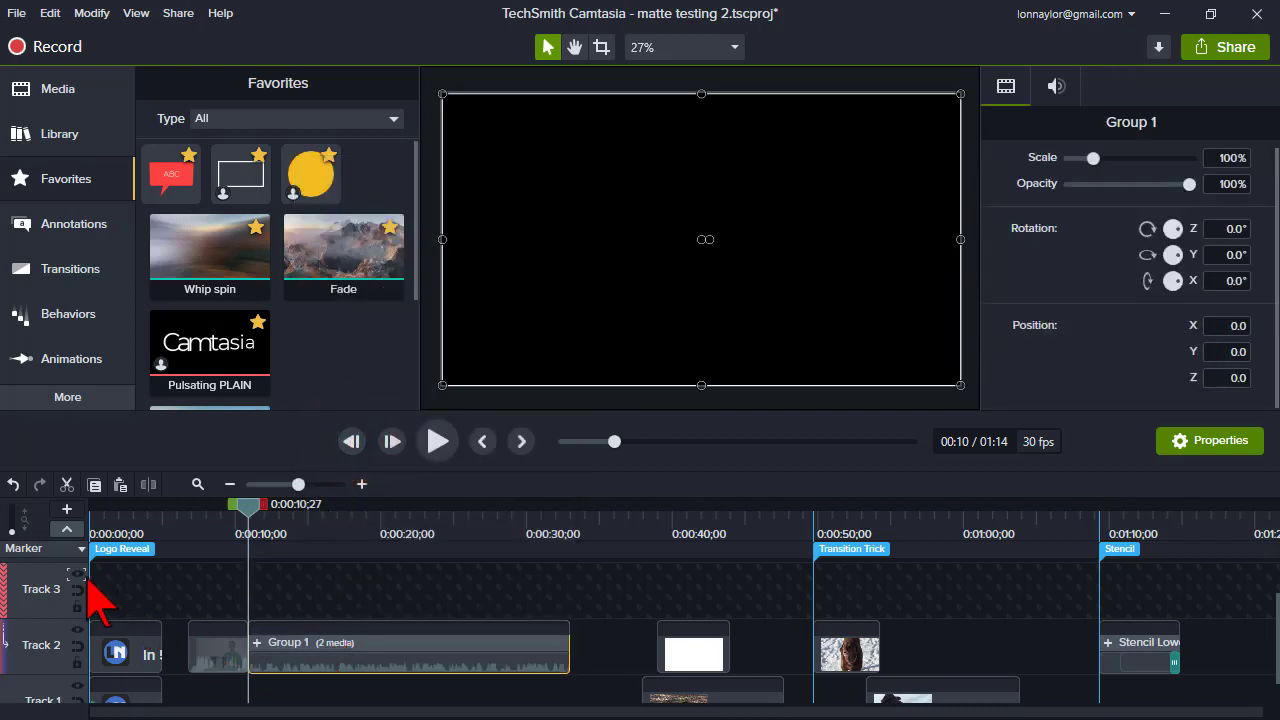
click(79, 575)
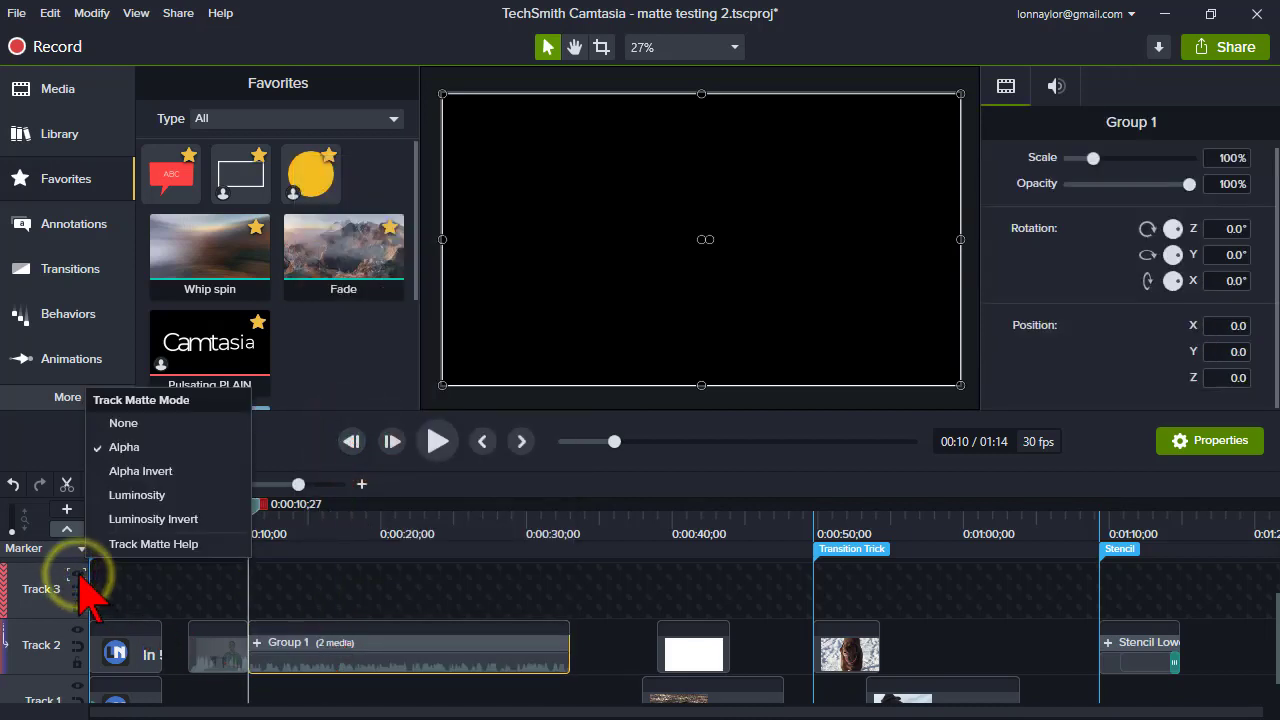
click(145, 424)
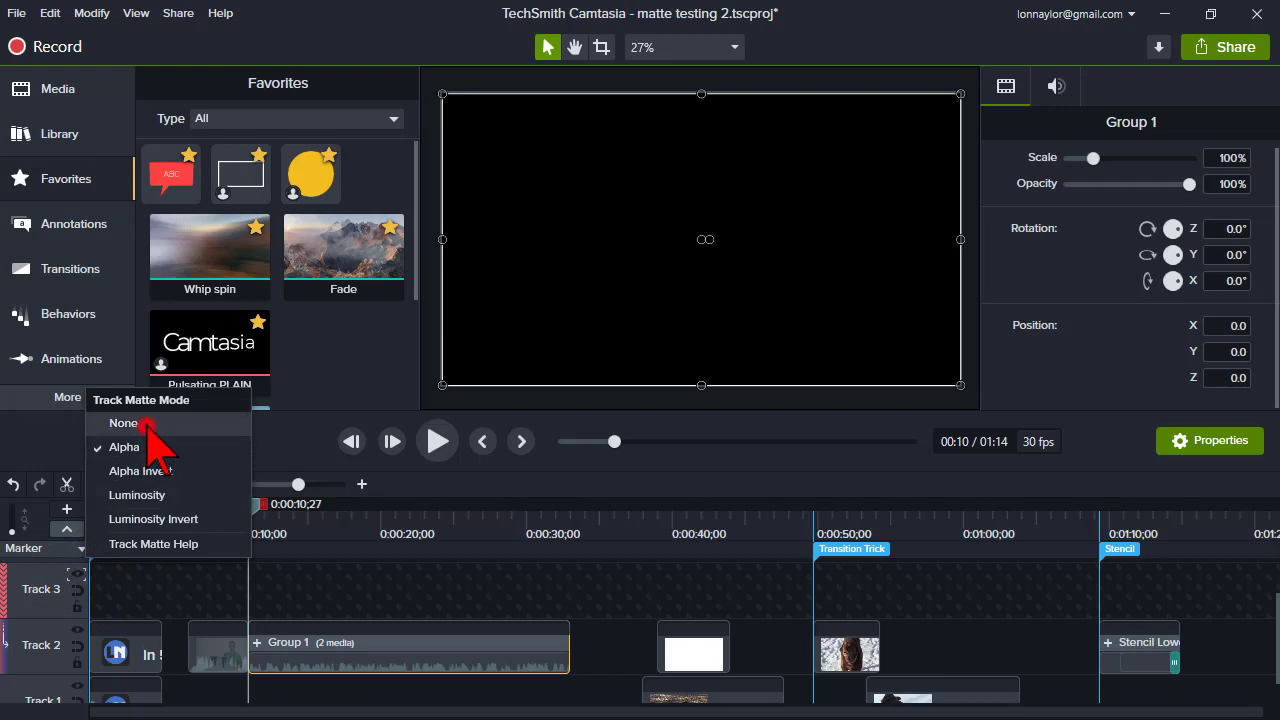
- Open Group 1 to inspect its tracks and close it again
click(331, 656)
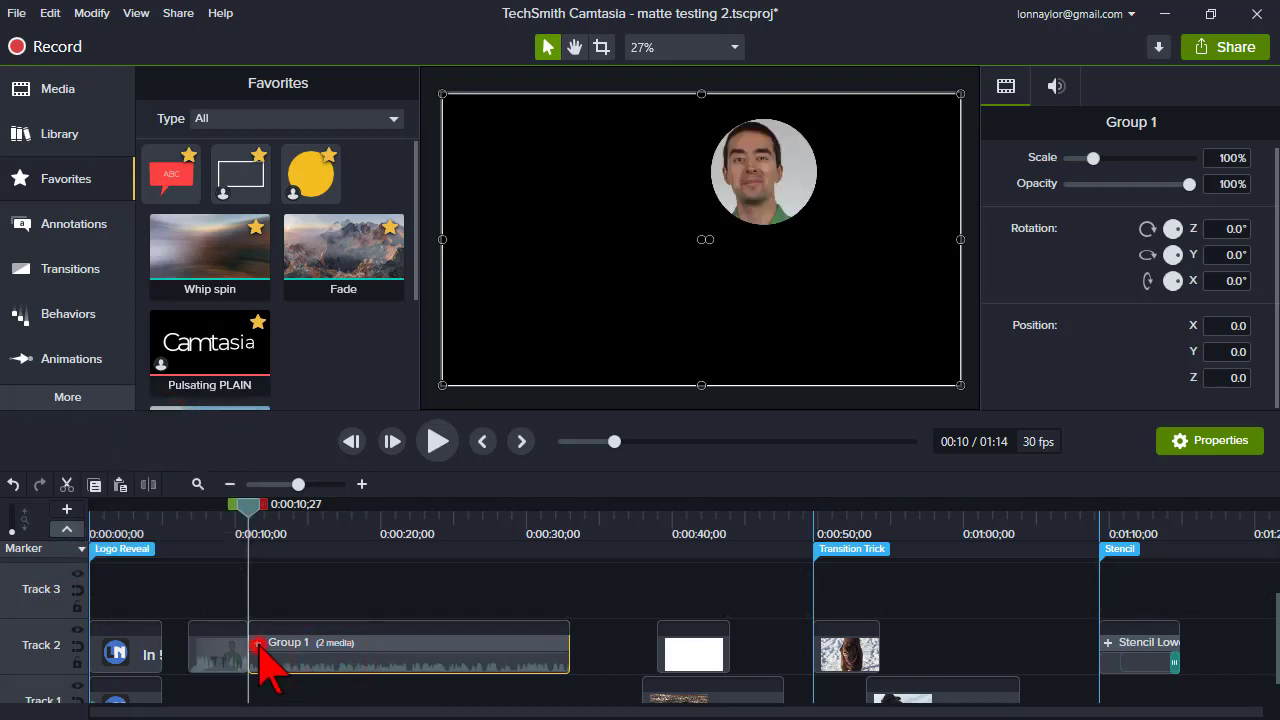
click(259, 645)
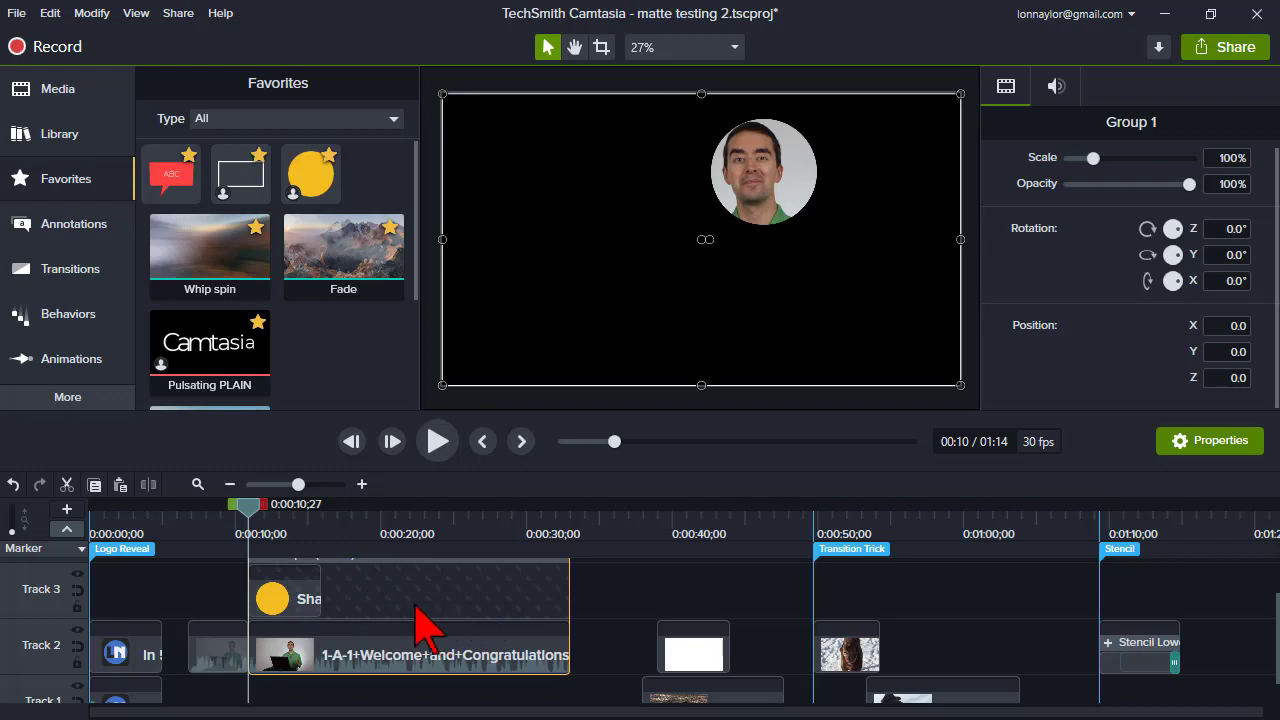
scroll(423, 606, up, 1)
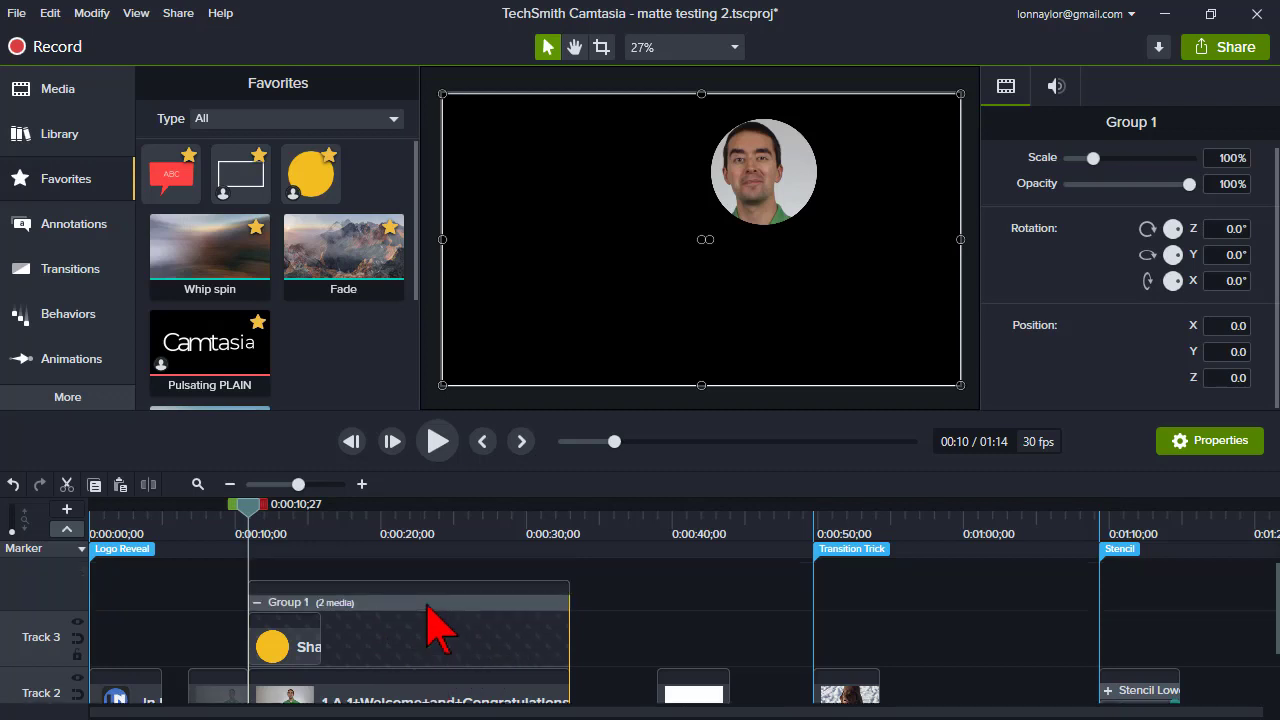
click(257, 606)
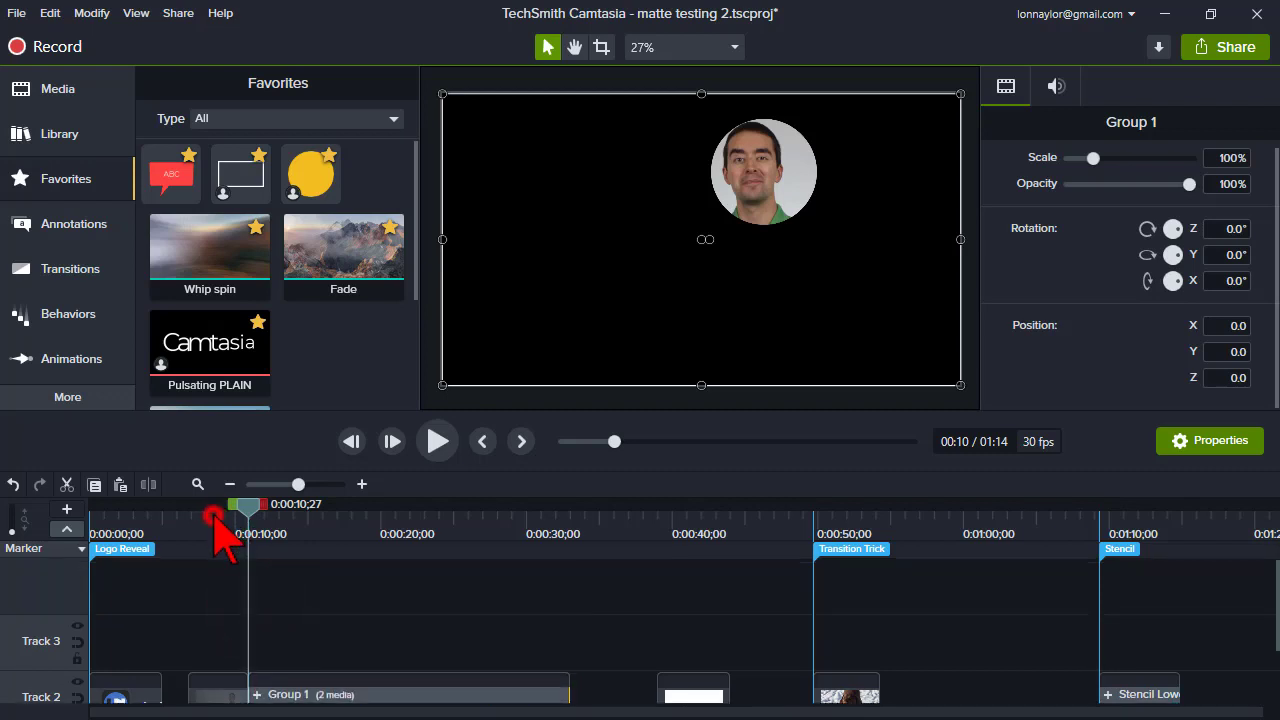
- Play back the circle-masked welcome clip from about 0:00:08
click(213, 516)
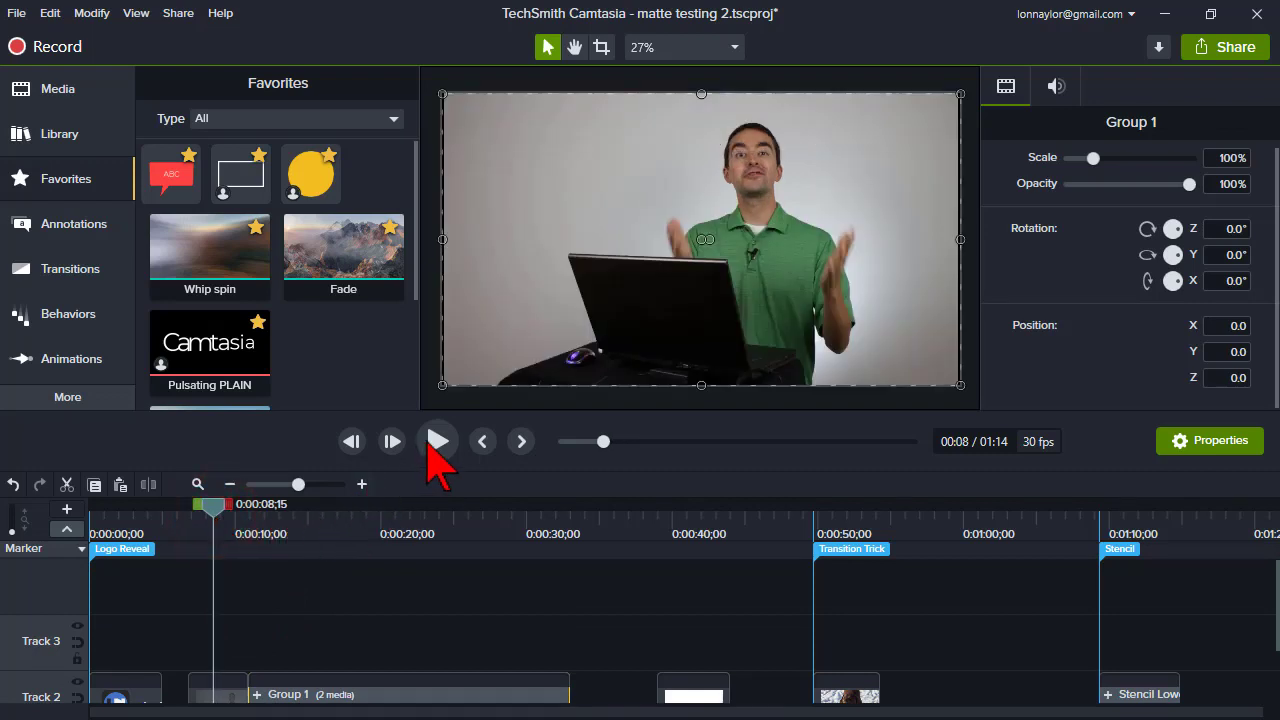
click(432, 445)
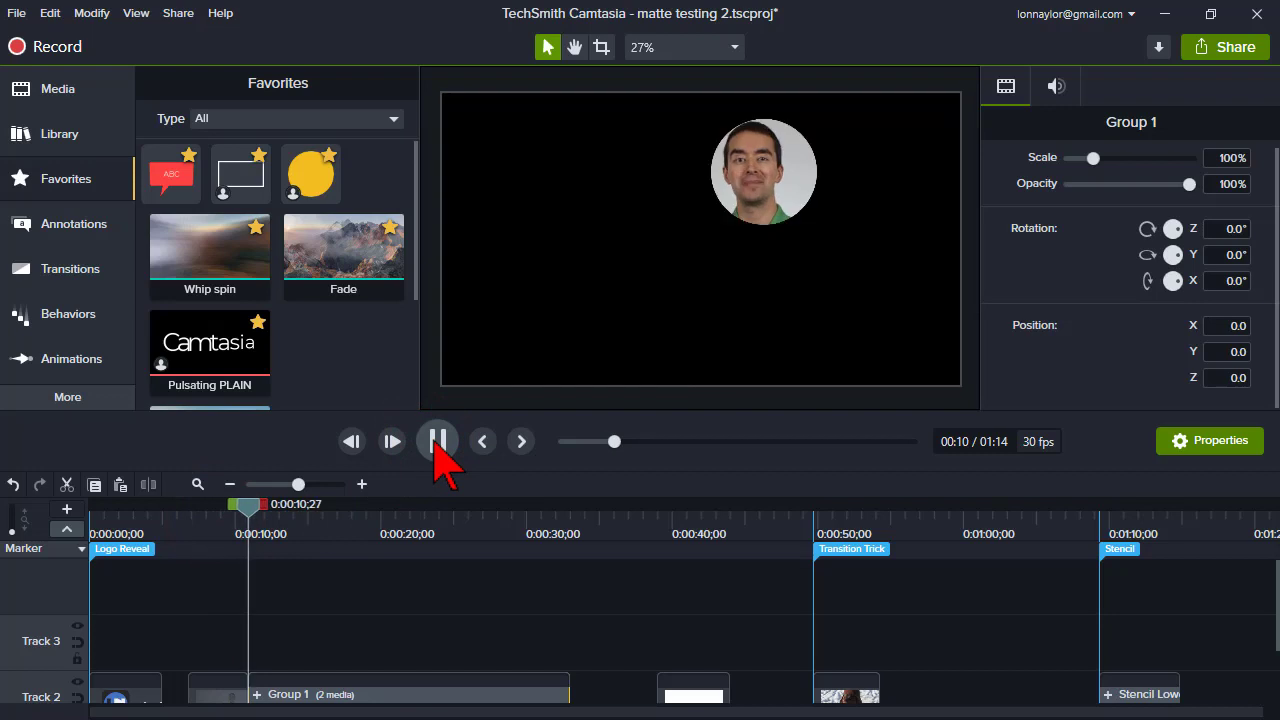
click(436, 442)
click(752, 226)
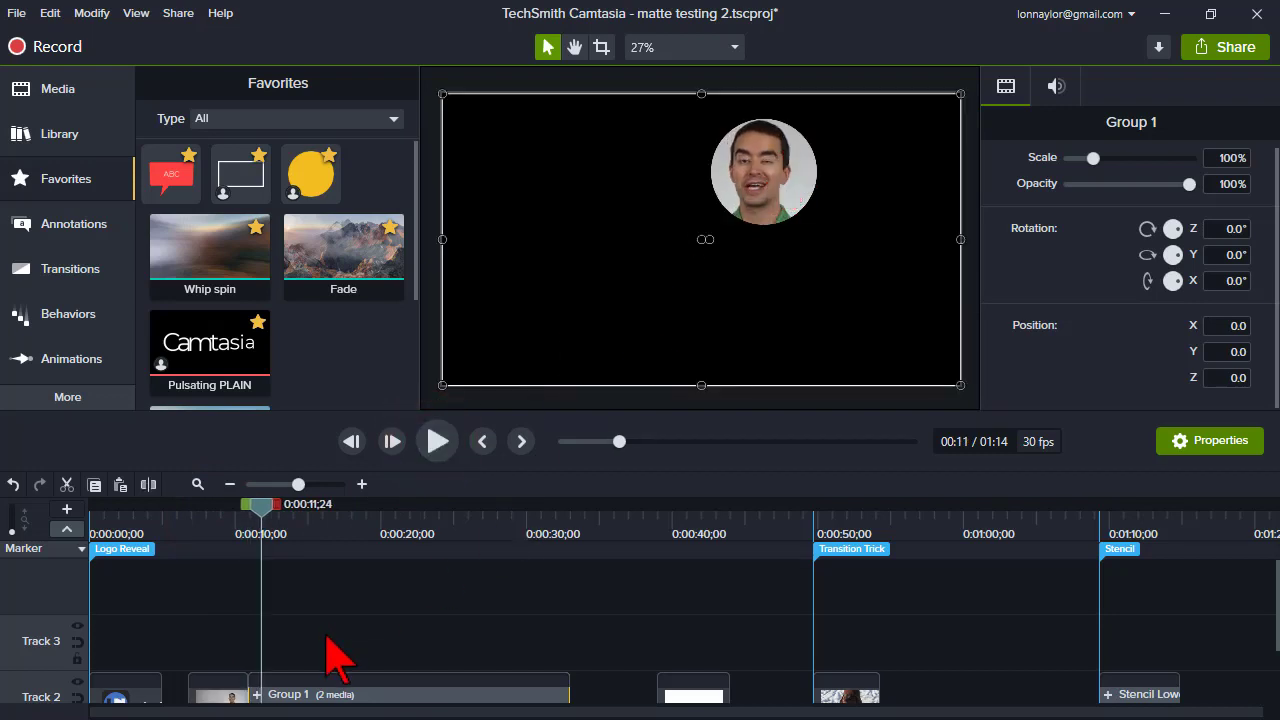
- Add the Beach Waves And Sunset clip to Track 1 under the group, keeping 30 FPS, and trim the group's end to about 0:00:27
scroll(336, 658, down, 2)
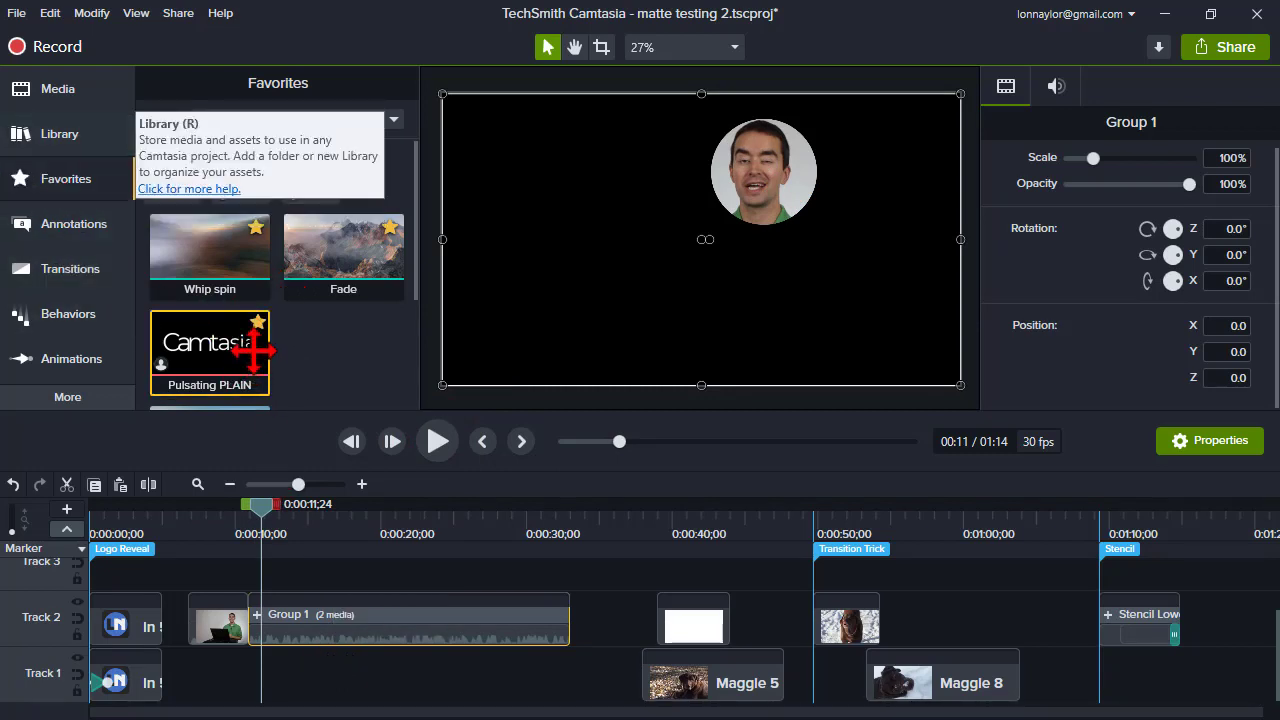
click(64, 141)
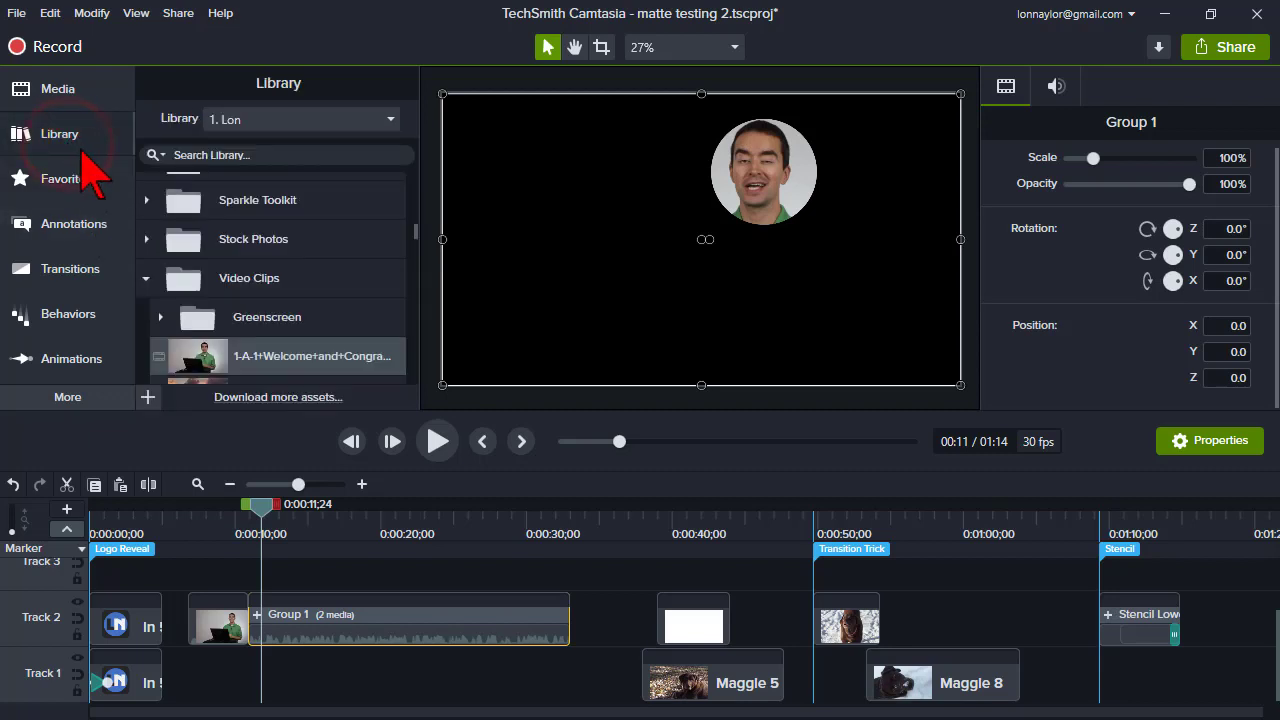
scroll(268, 283, down, 2)
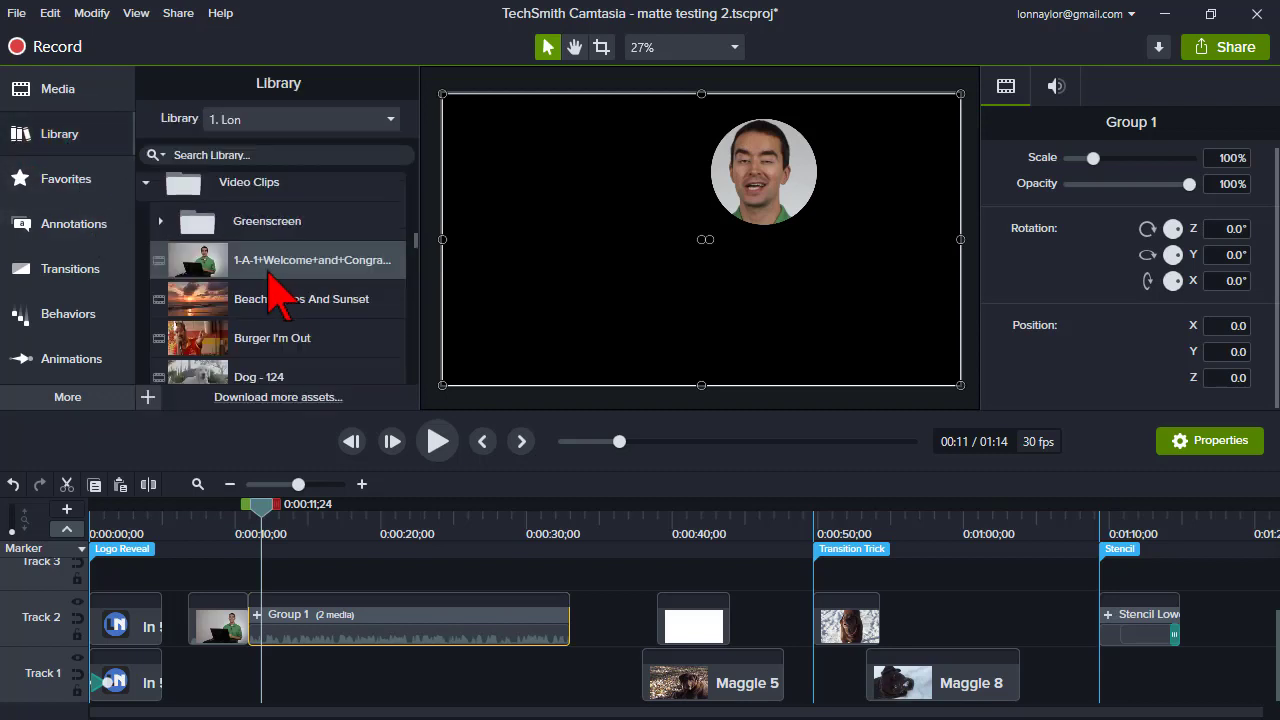
scroll(212, 240, down, 2)
drag(200, 207, 214, 680)
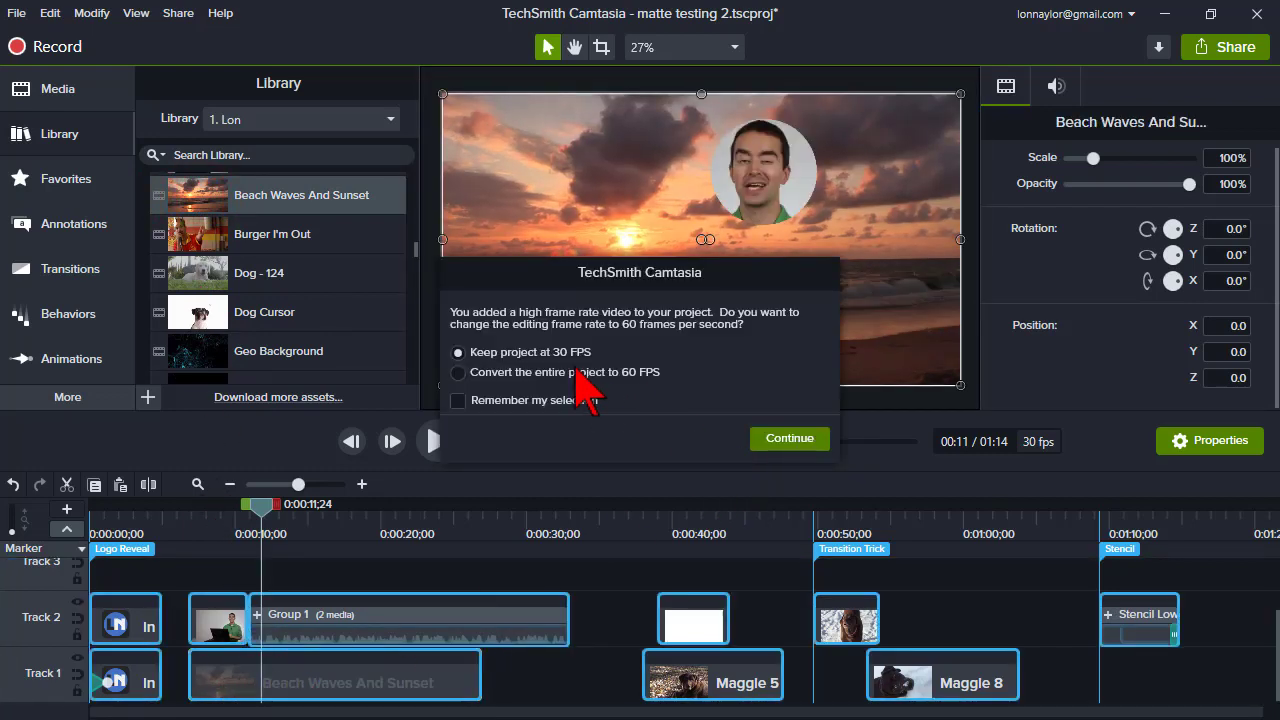
click(788, 438)
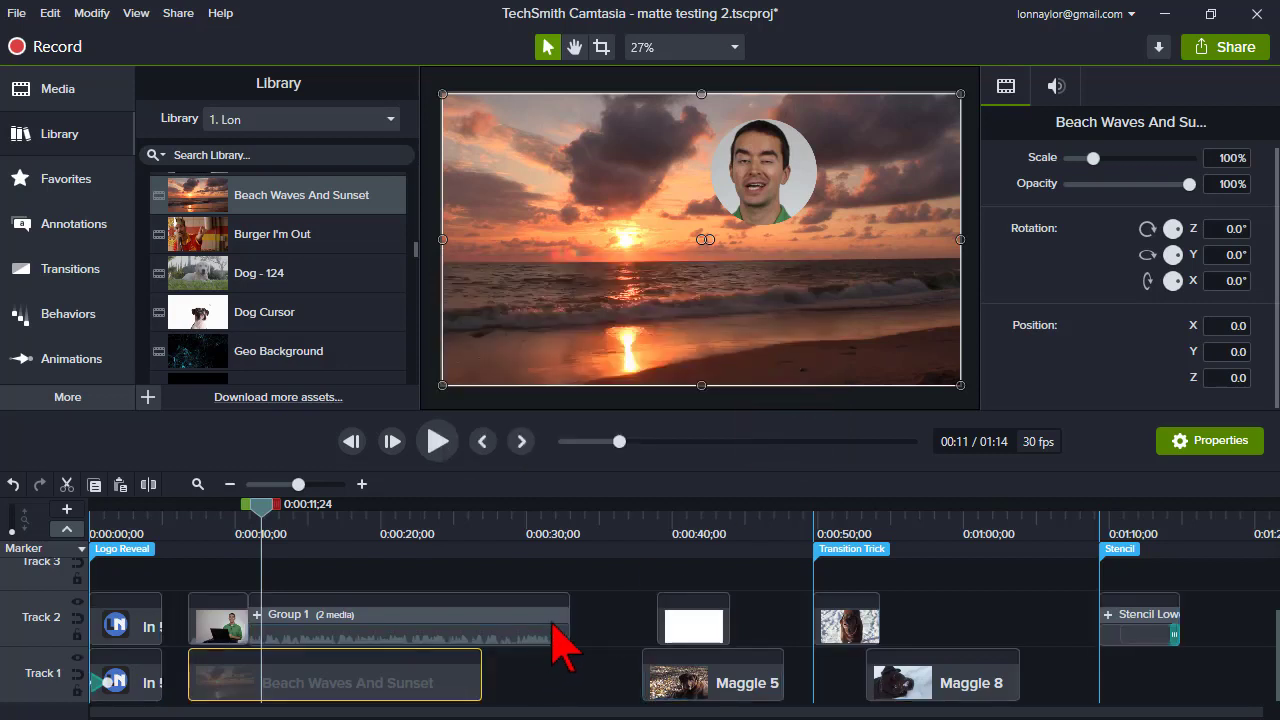
drag(565, 628, 482, 632)
- Play back the circle reveal over the beach background from about 0:00:09
drag(262, 508, 231, 514)
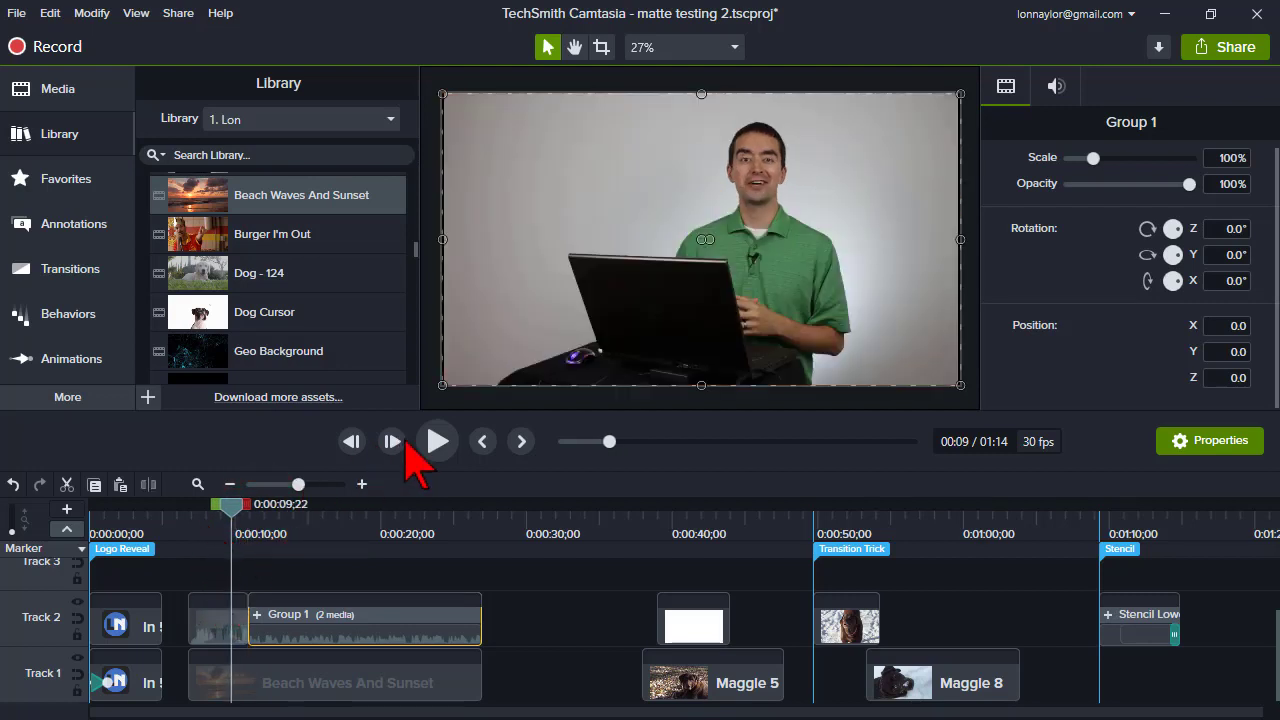
click(438, 445)
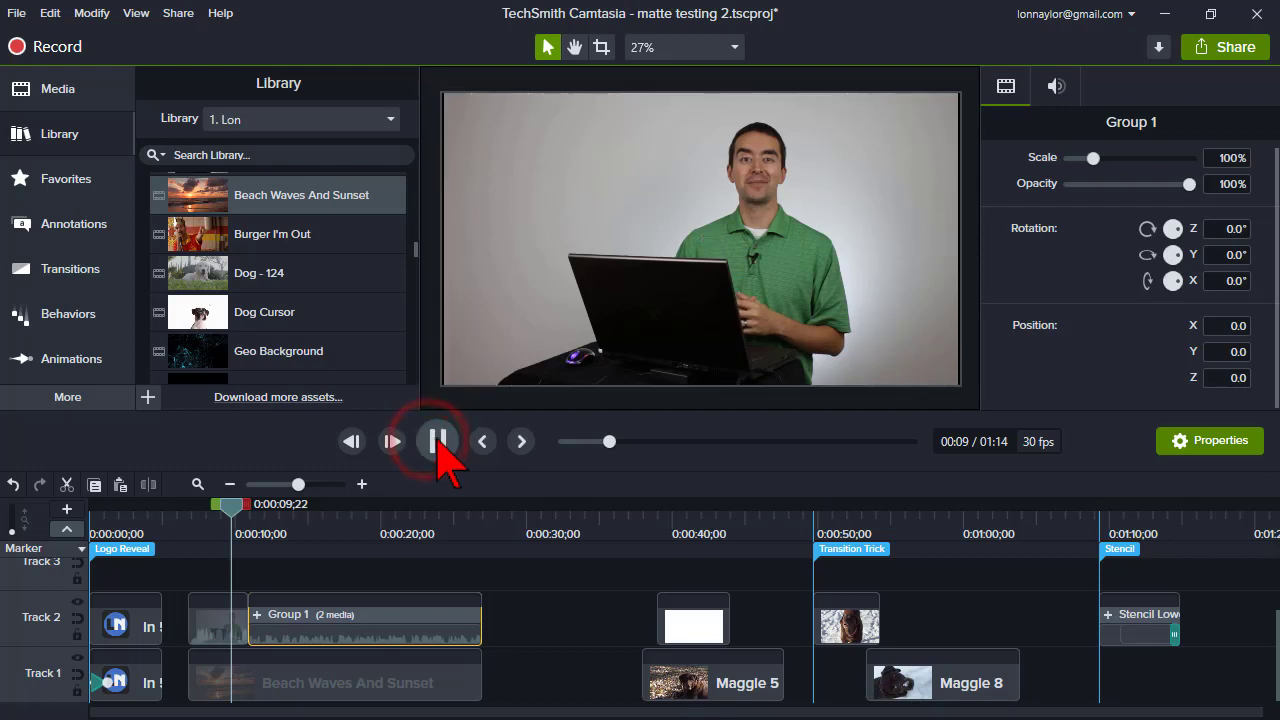
click(438, 441)
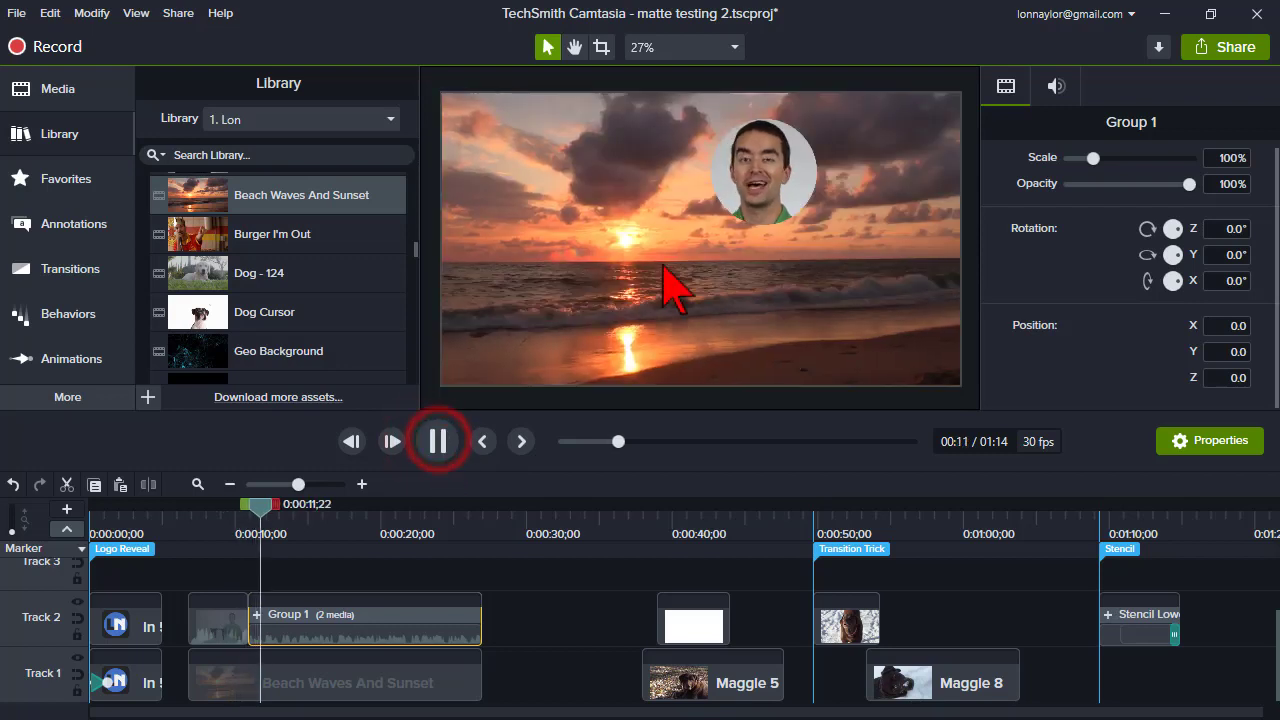
click(265, 507)
drag(265, 507, 297, 509)
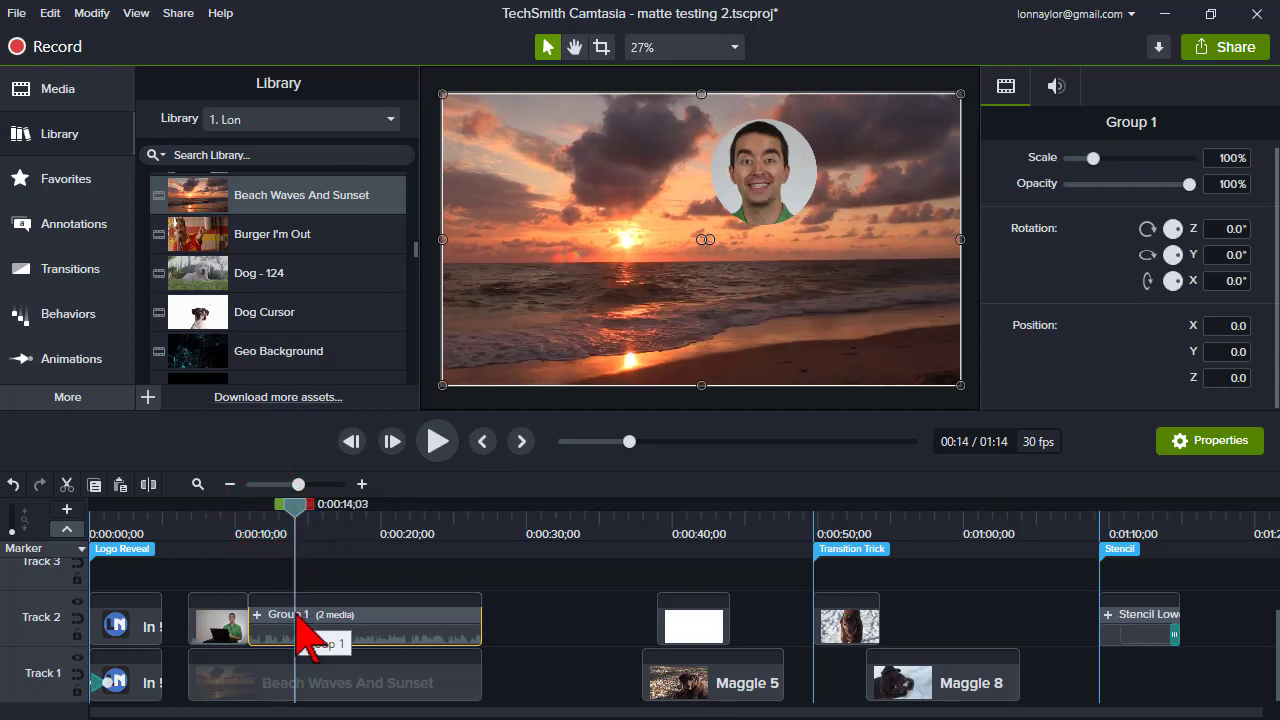
- Scale Group 1 down to about 68% and move it to the lower-right corner of the canvas
key(shift+a)
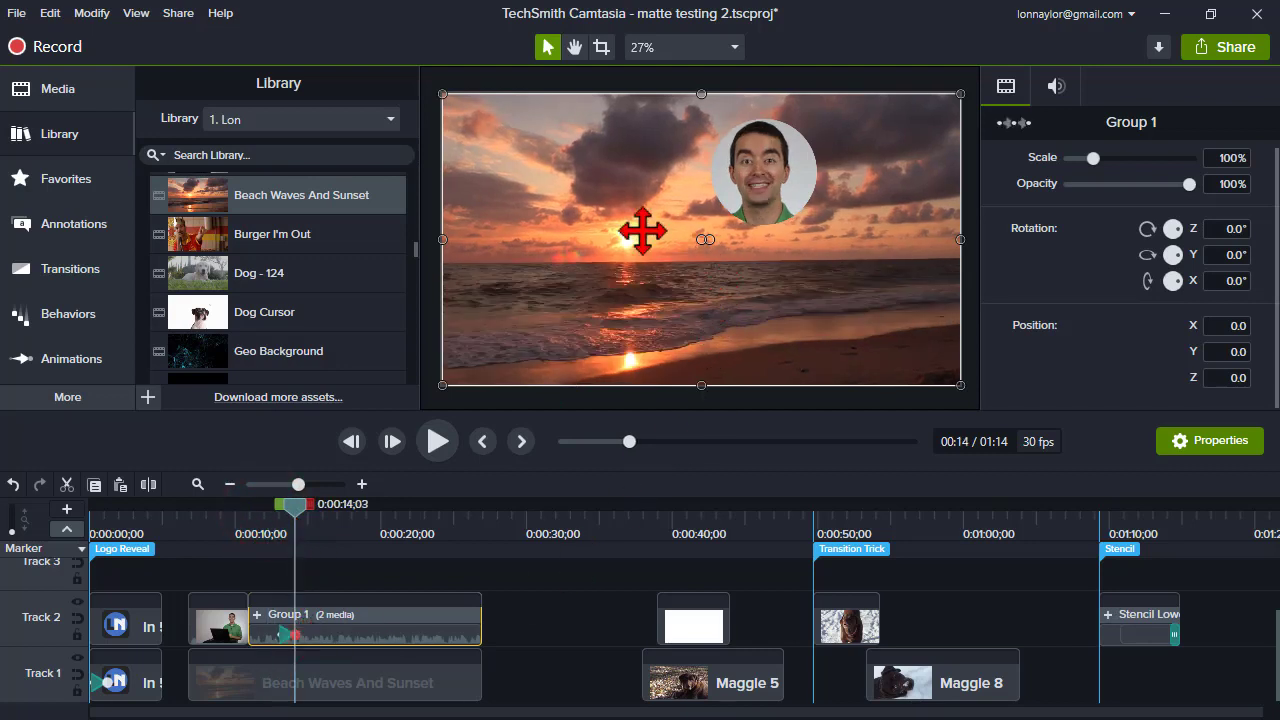
drag(443, 93, 610, 188)
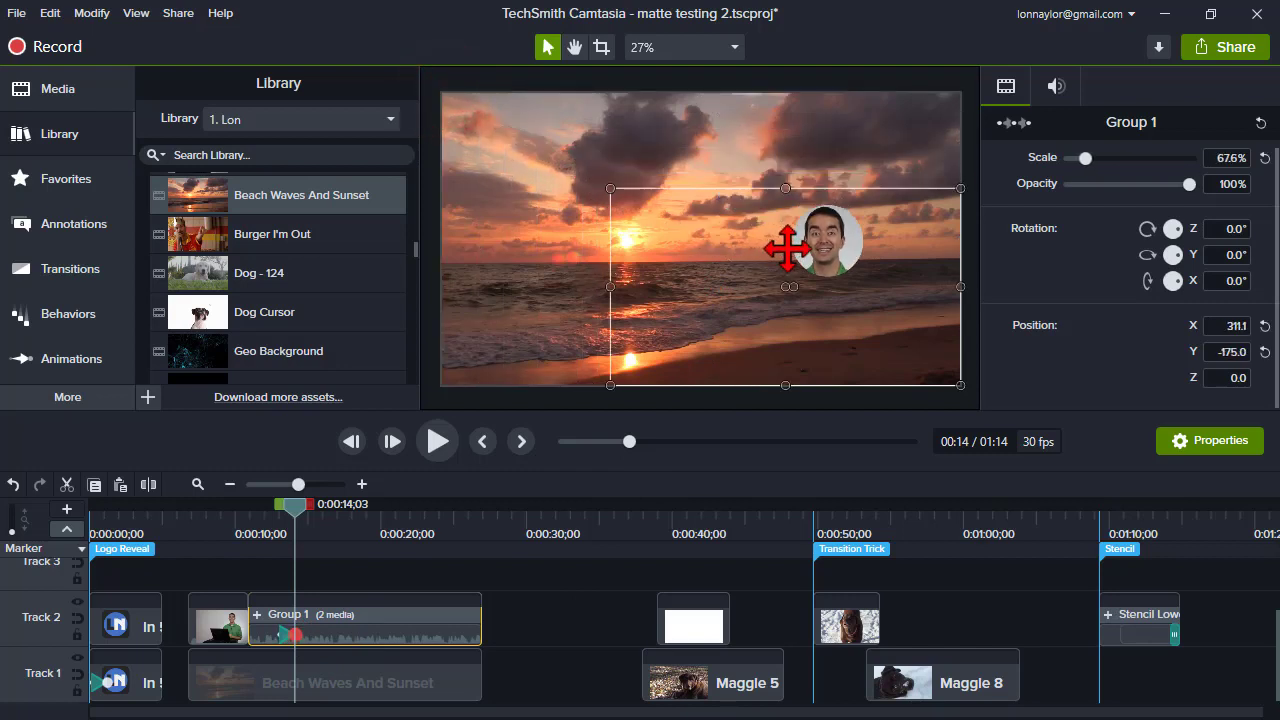
drag(790, 256, 855, 345)
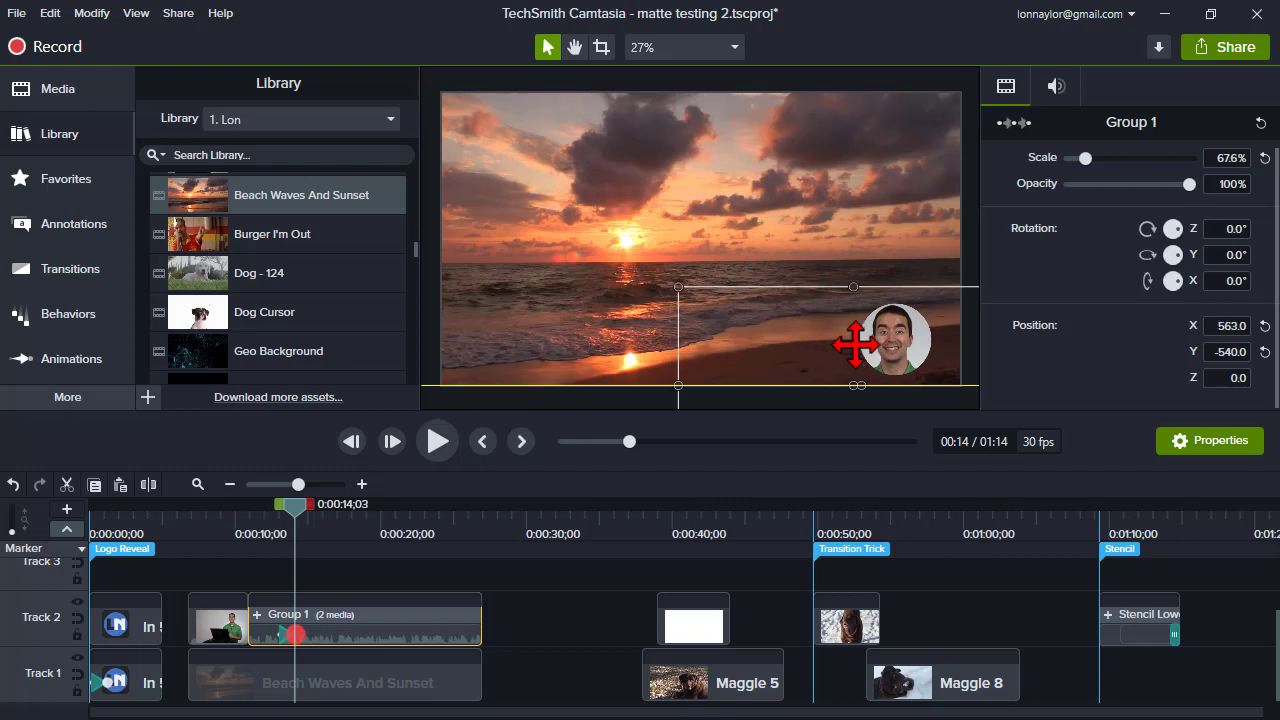
- Play back the shrunken circle overlay from about 0:00:10
mouse_move(281, 636)
mouse_down()
mouse_move(257, 638)
mouse_move(268, 636)
mouse_up()
click(243, 518)
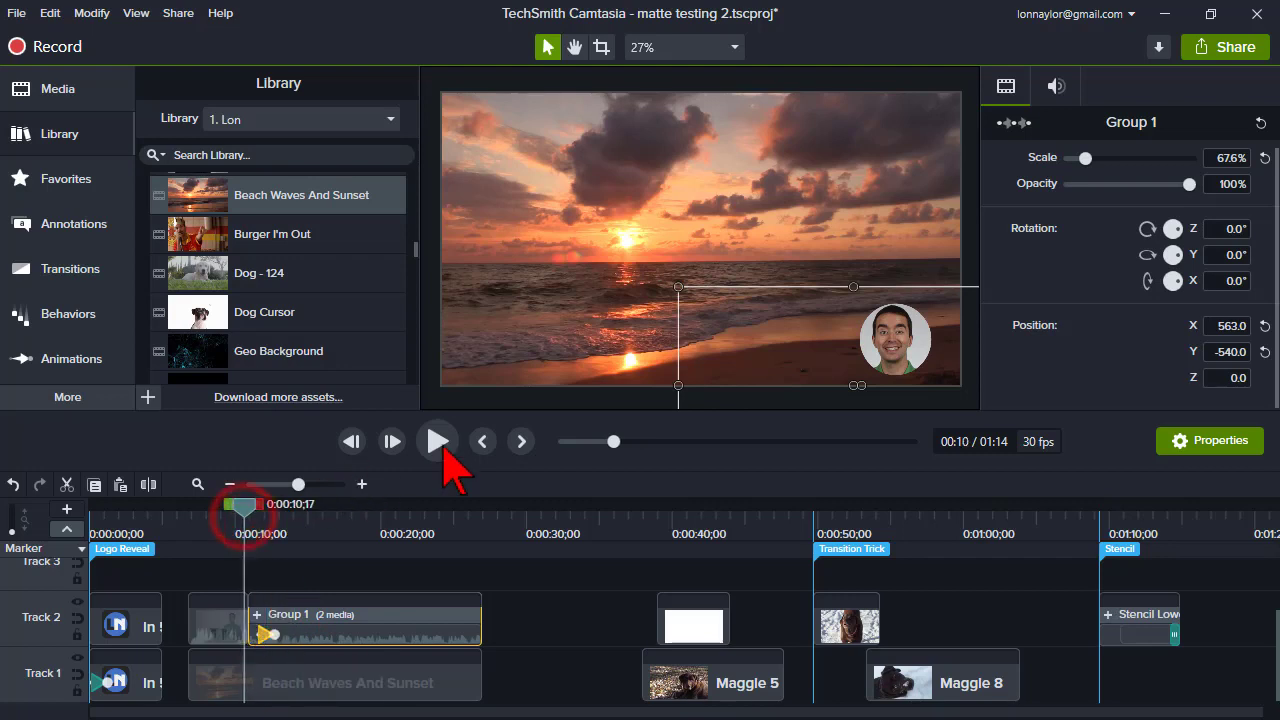
click(437, 441)
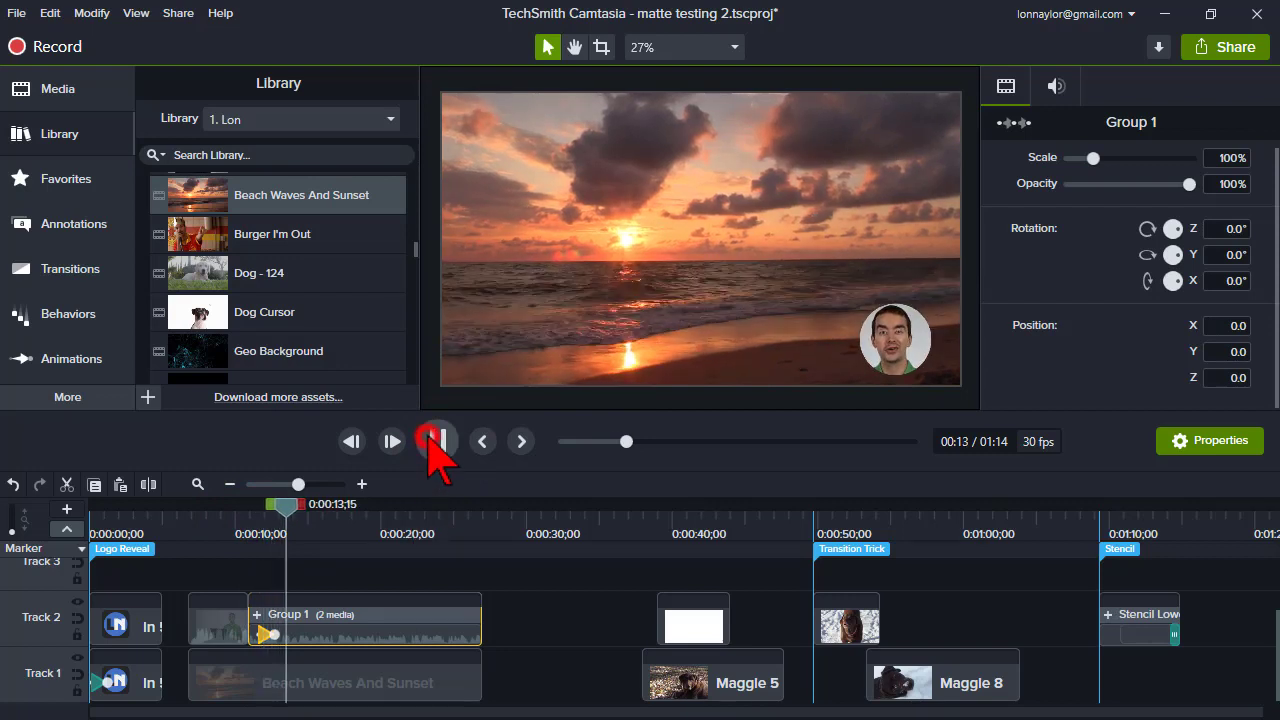
click(437, 441)
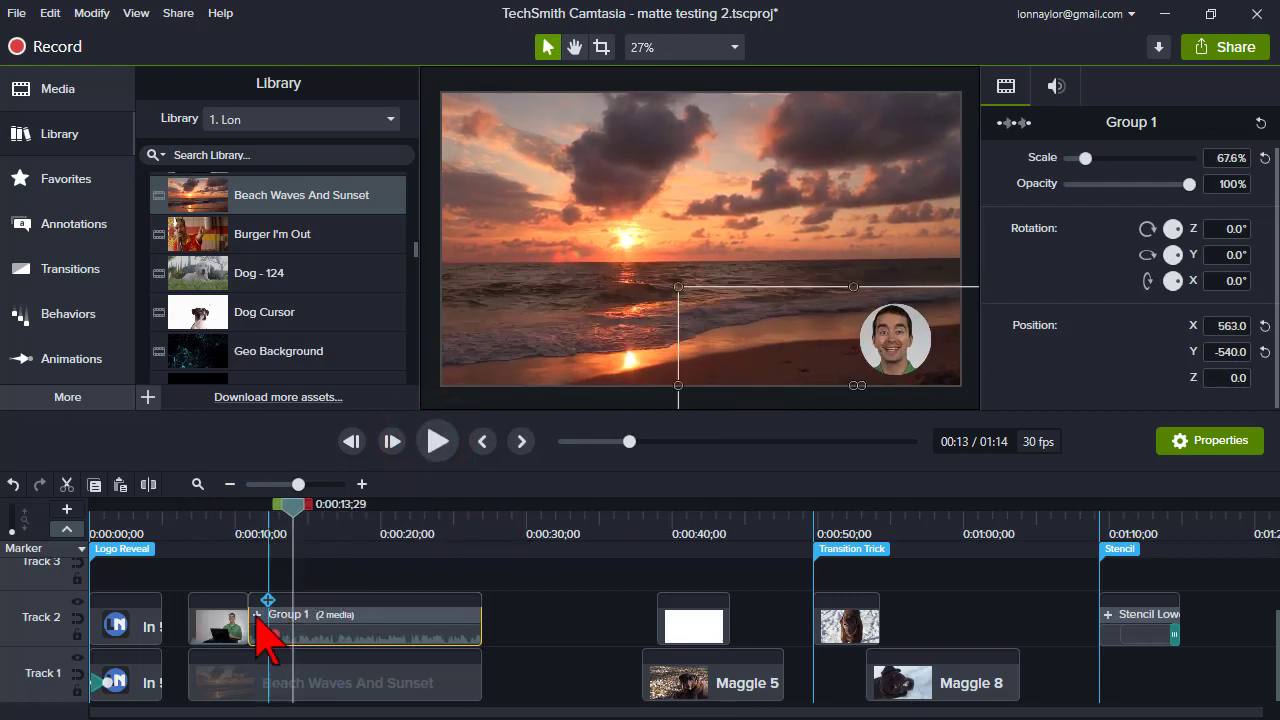
- Open Group 1, change its mask shape from an ellipse to Octagon, and close the group
double_click(268, 626)
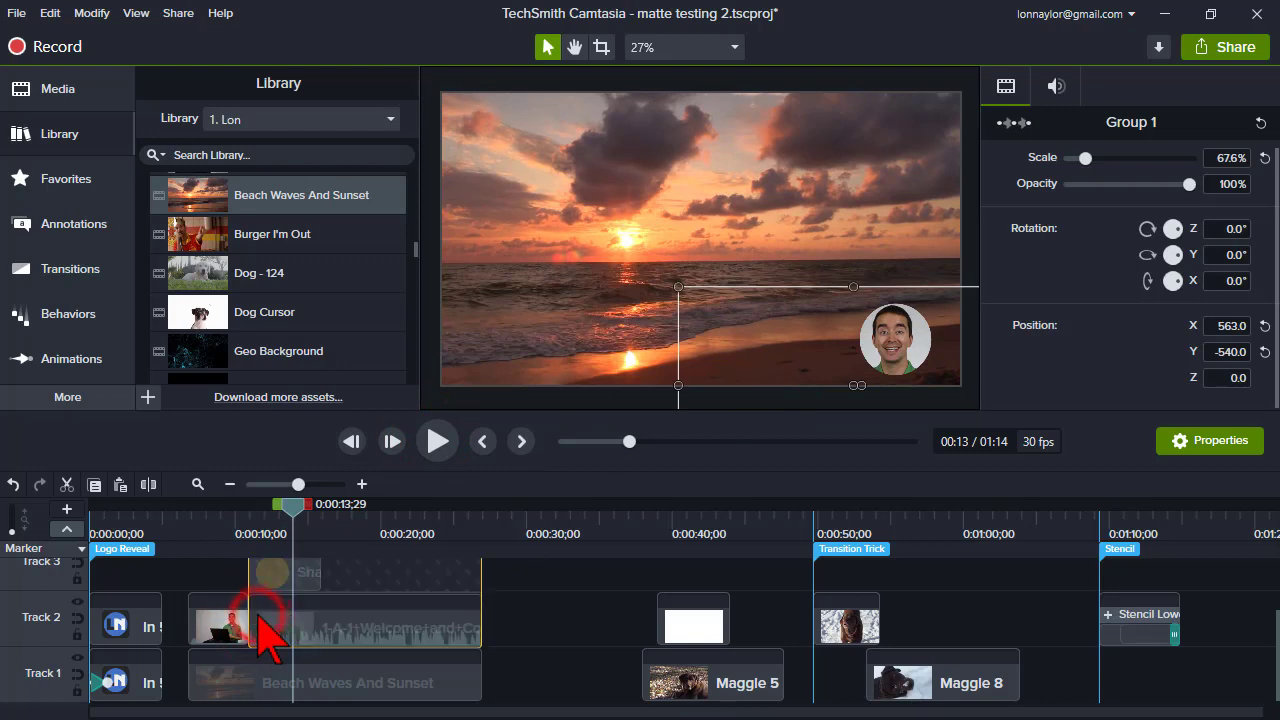
click(304, 576)
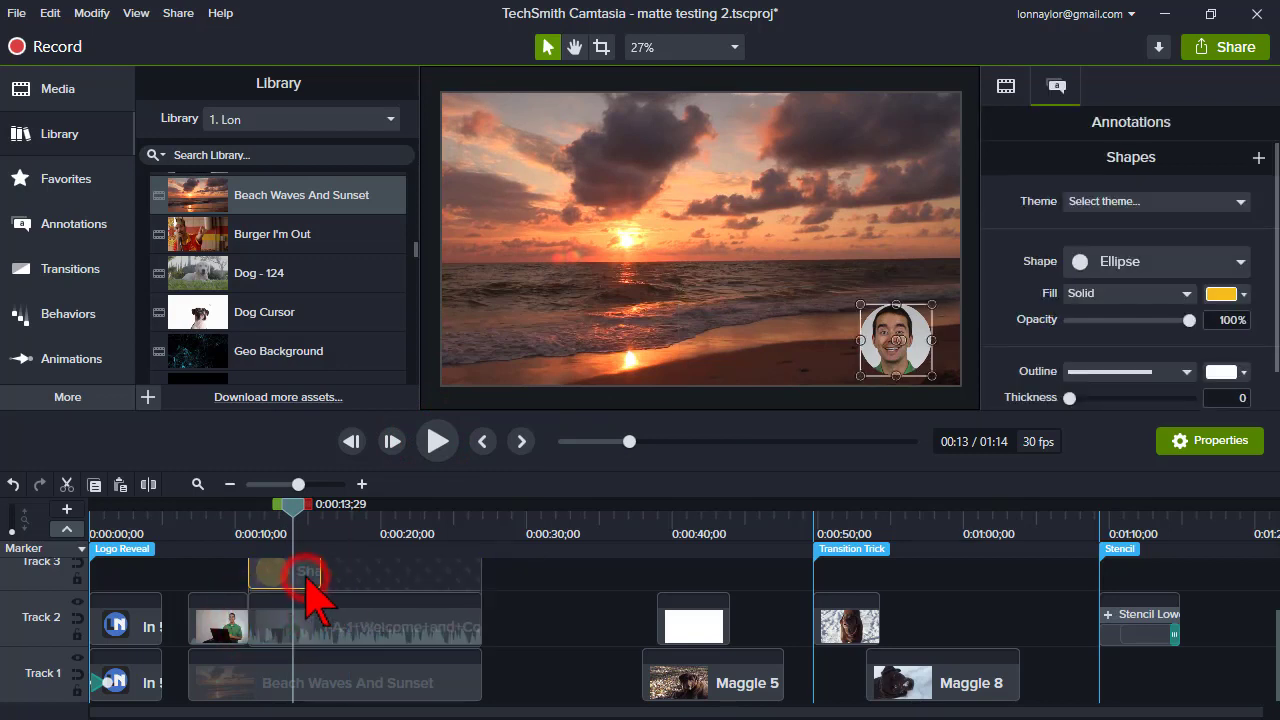
click(1240, 260)
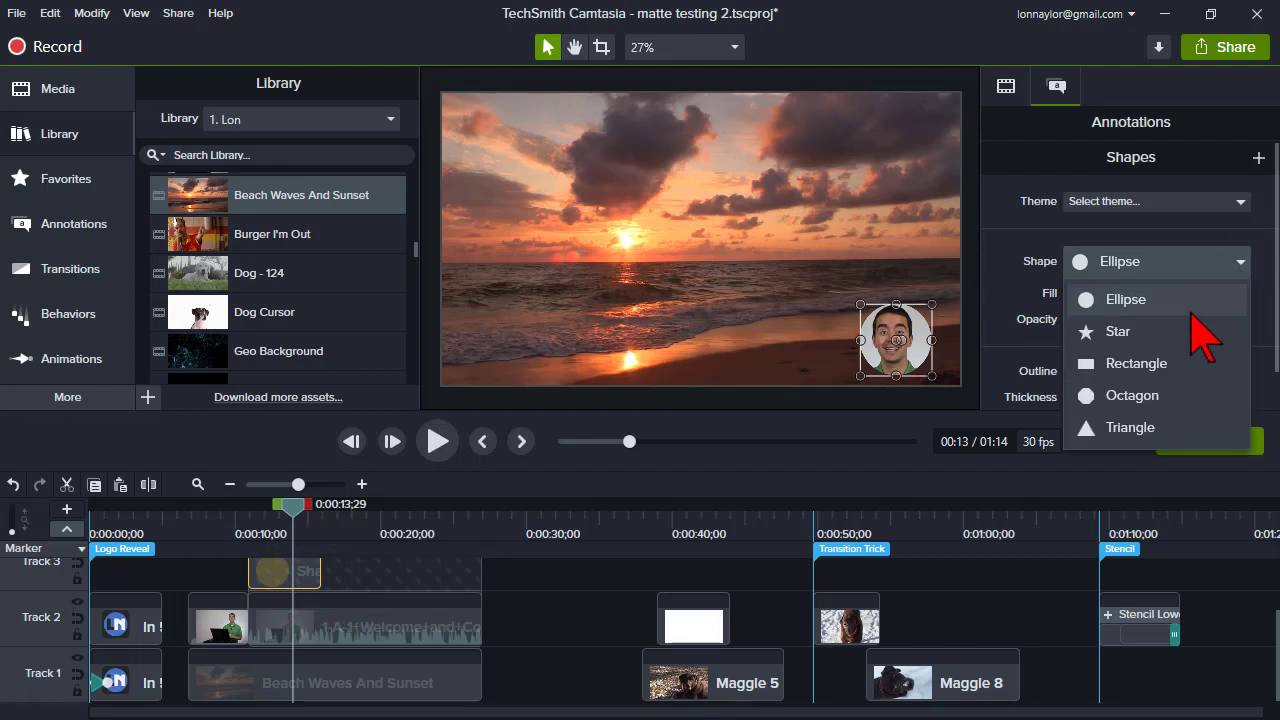
click(1138, 396)
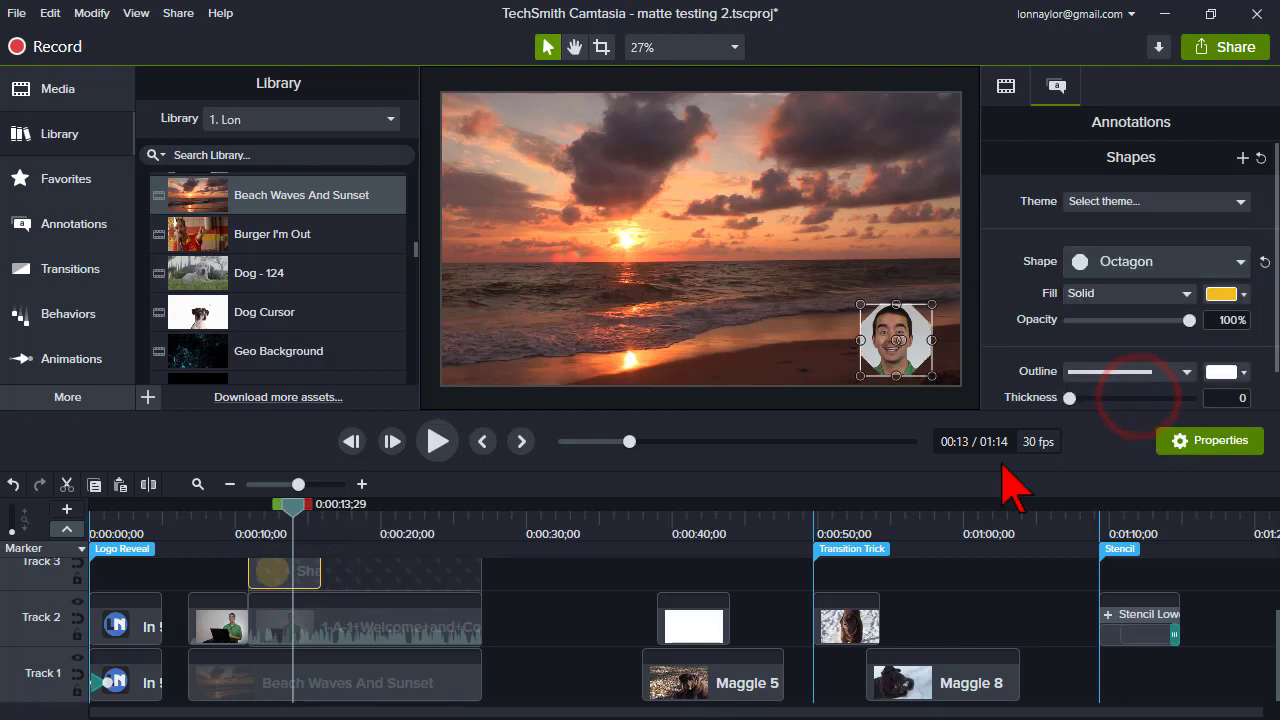
click(593, 617)
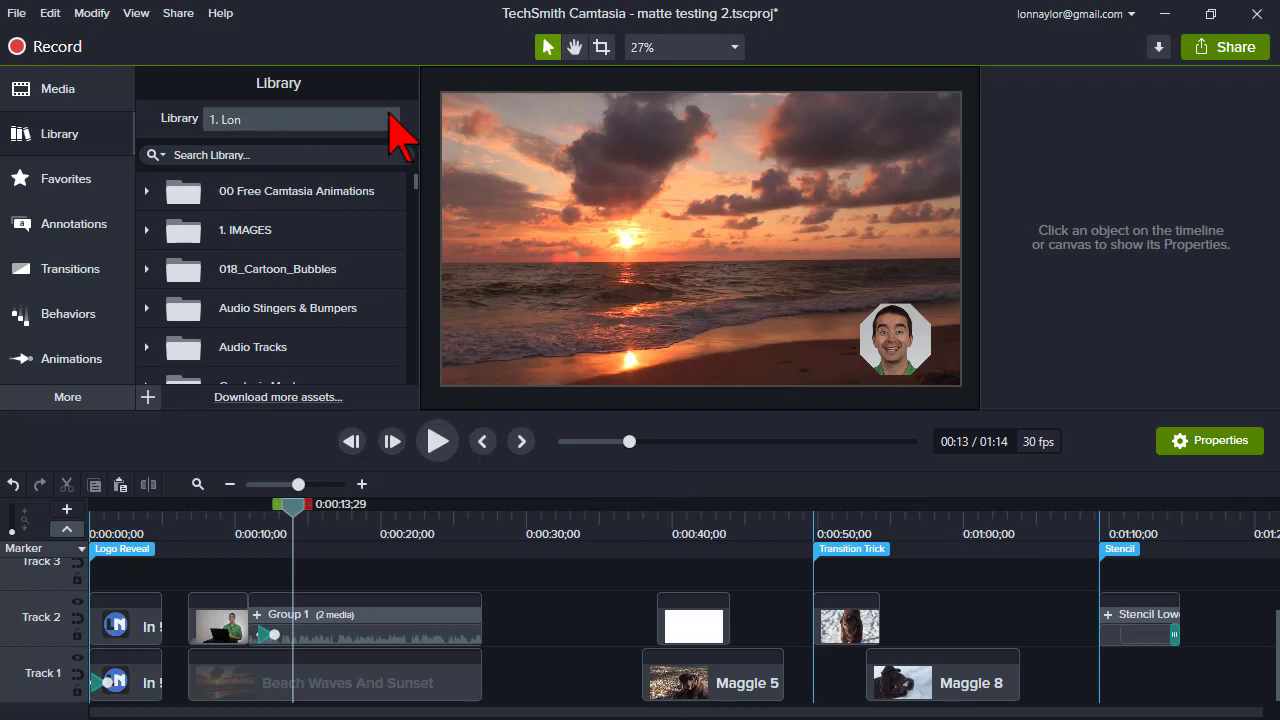
- Switch the library to Mattes, expand the Luma folder, and preview Ink Bleed Matte 04
click(394, 121)
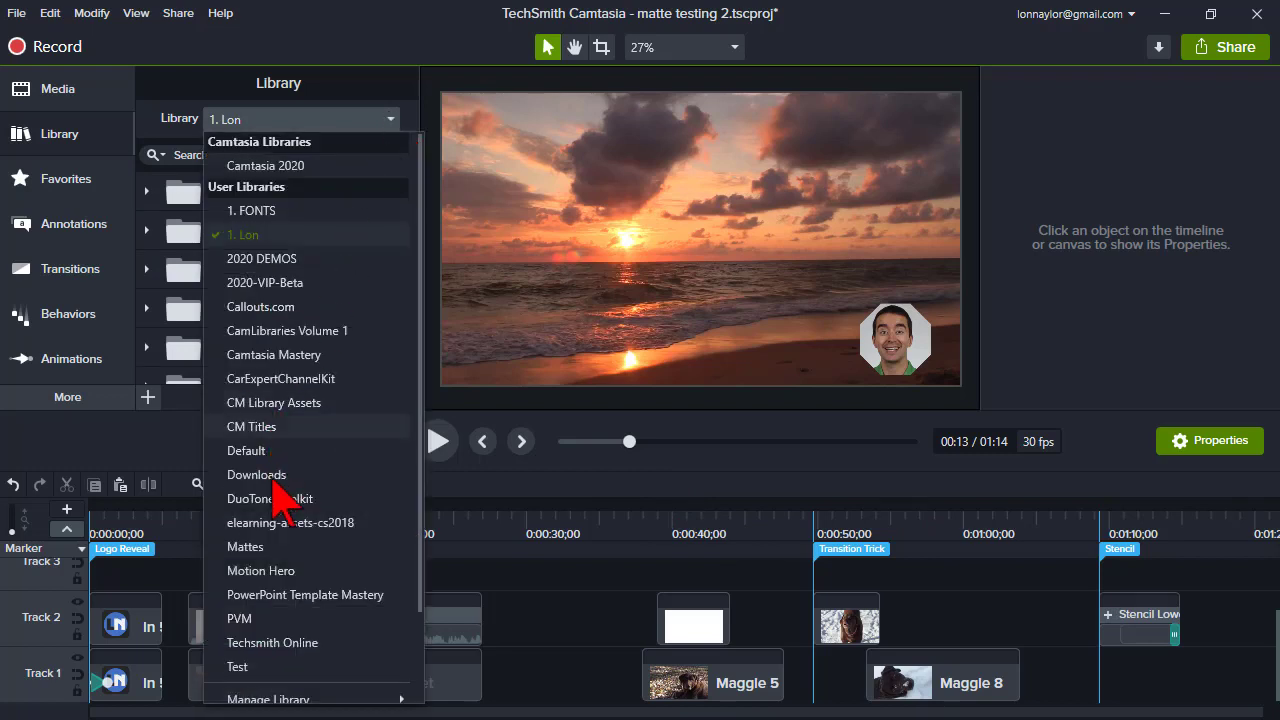
click(280, 546)
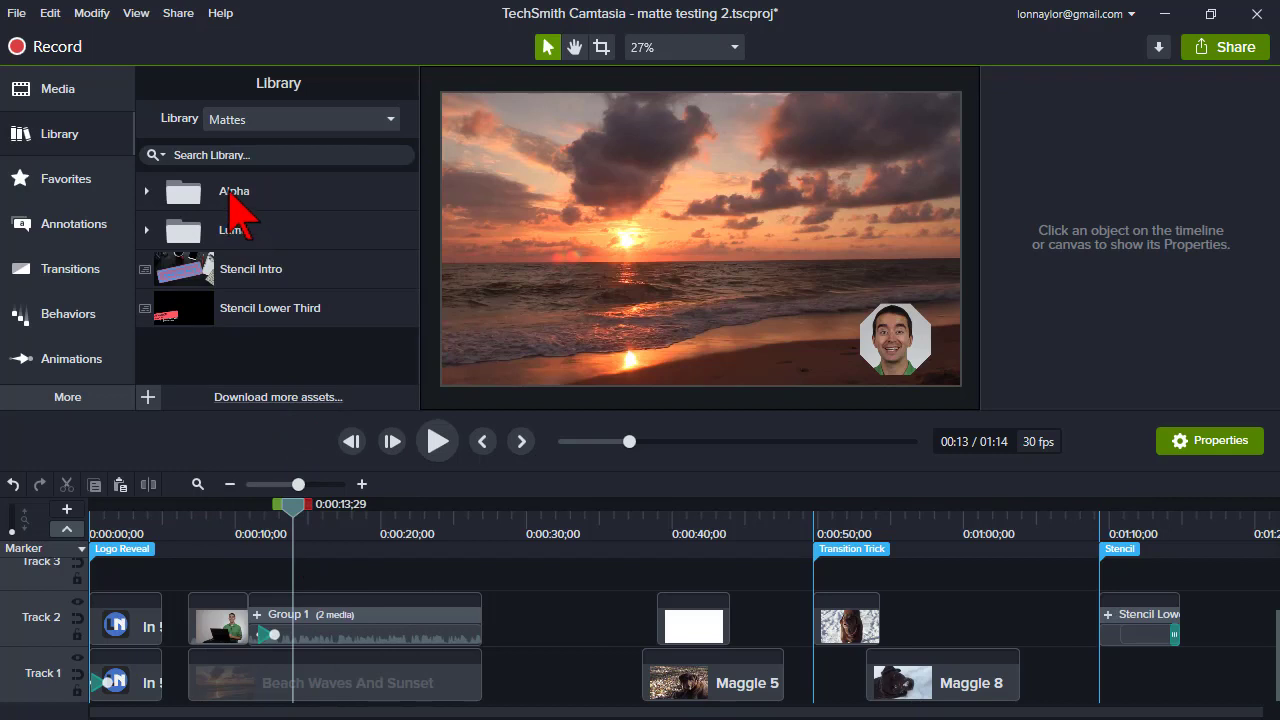
click(204, 229)
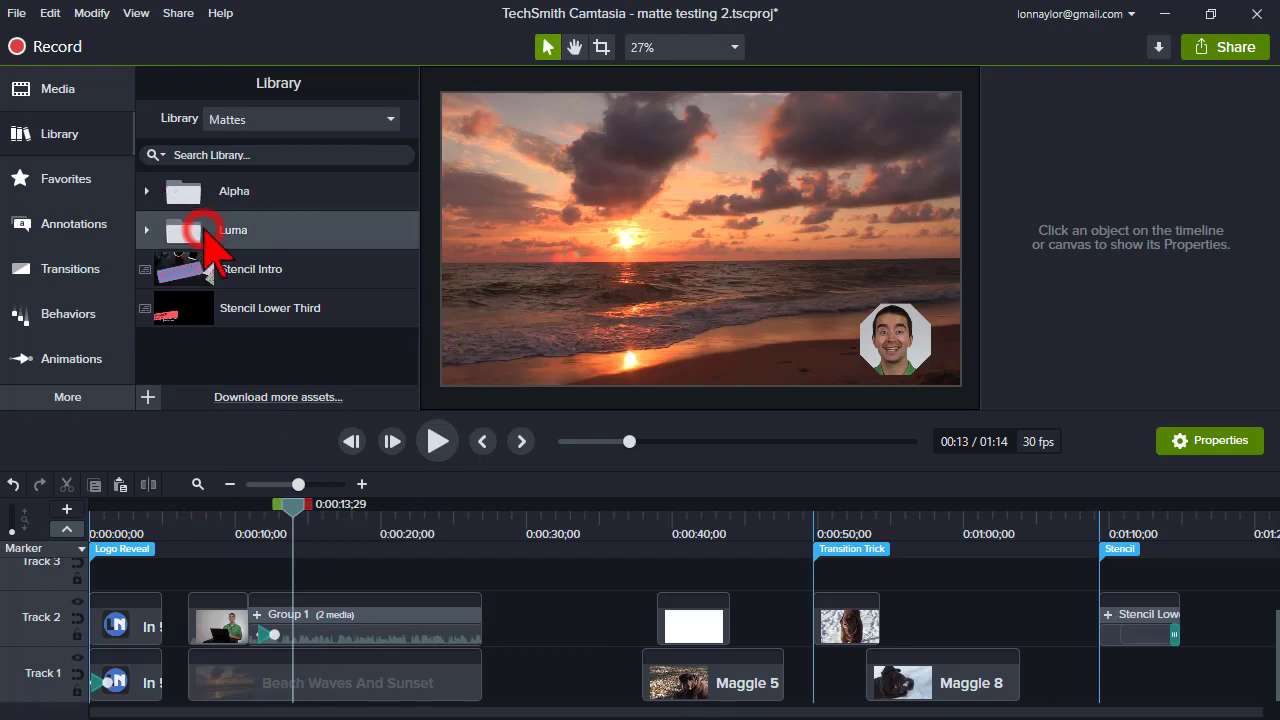
click(147, 231)
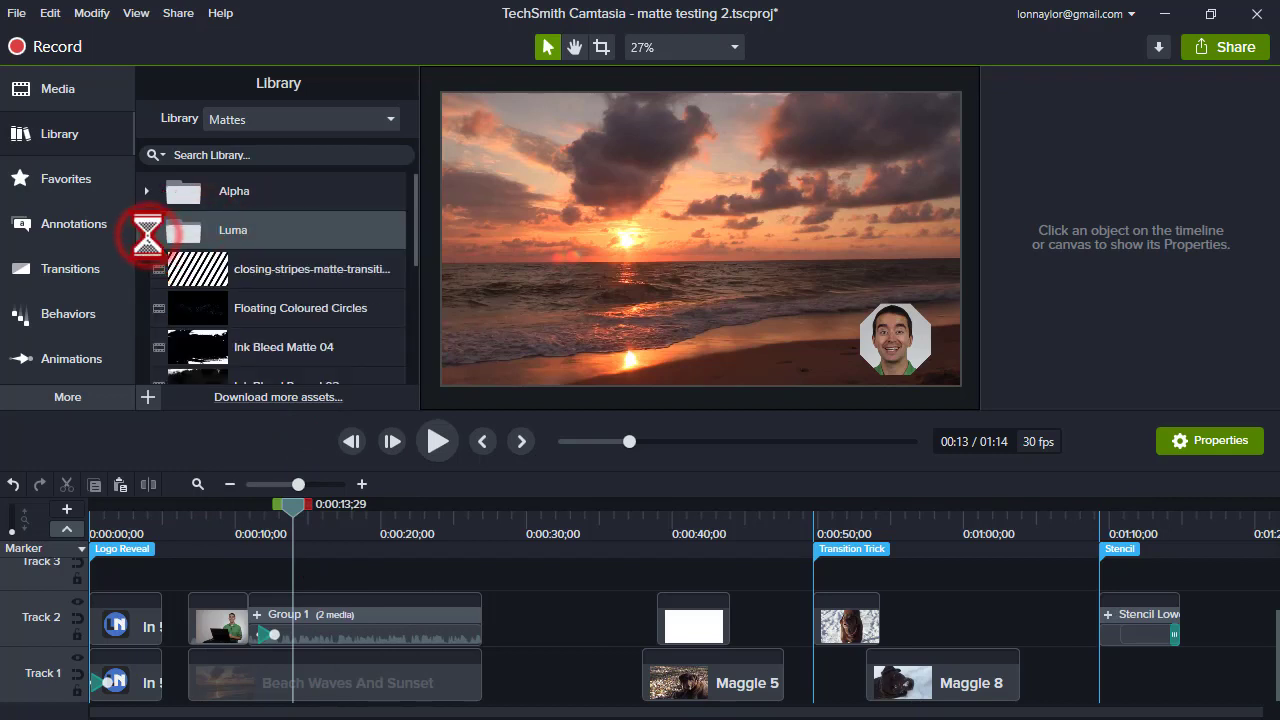
click(270, 346)
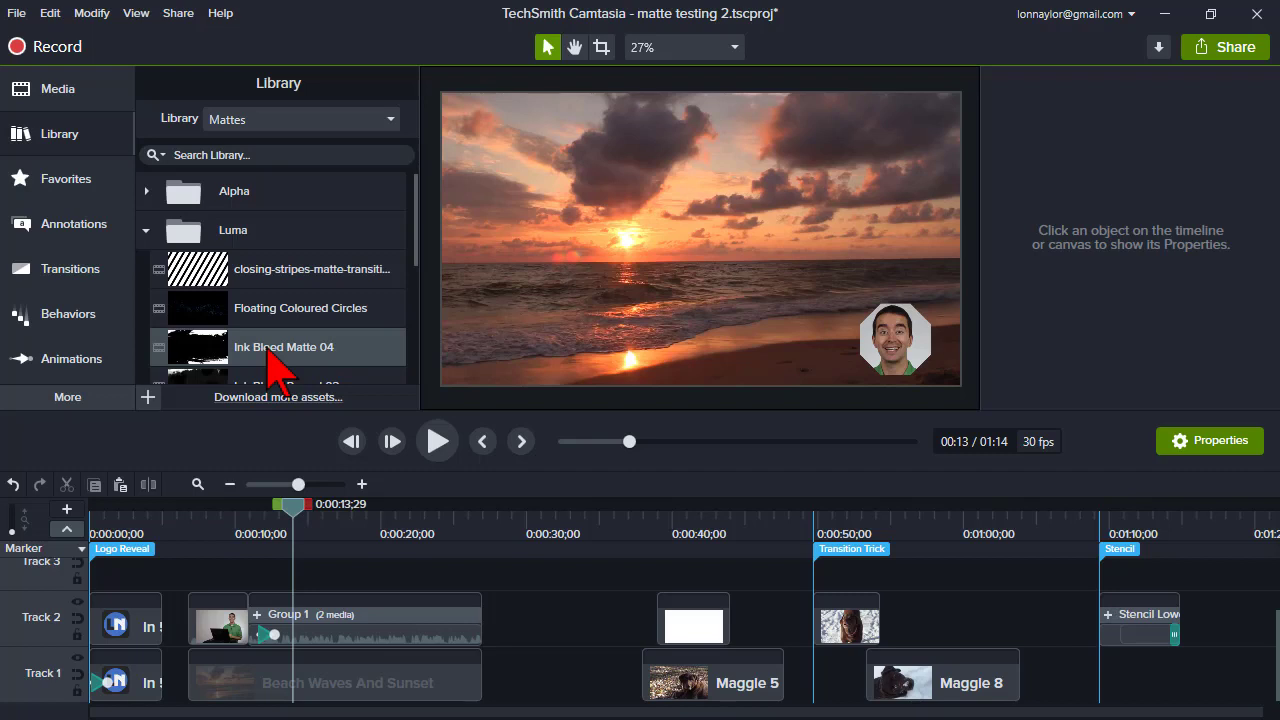
double_click(277, 352)
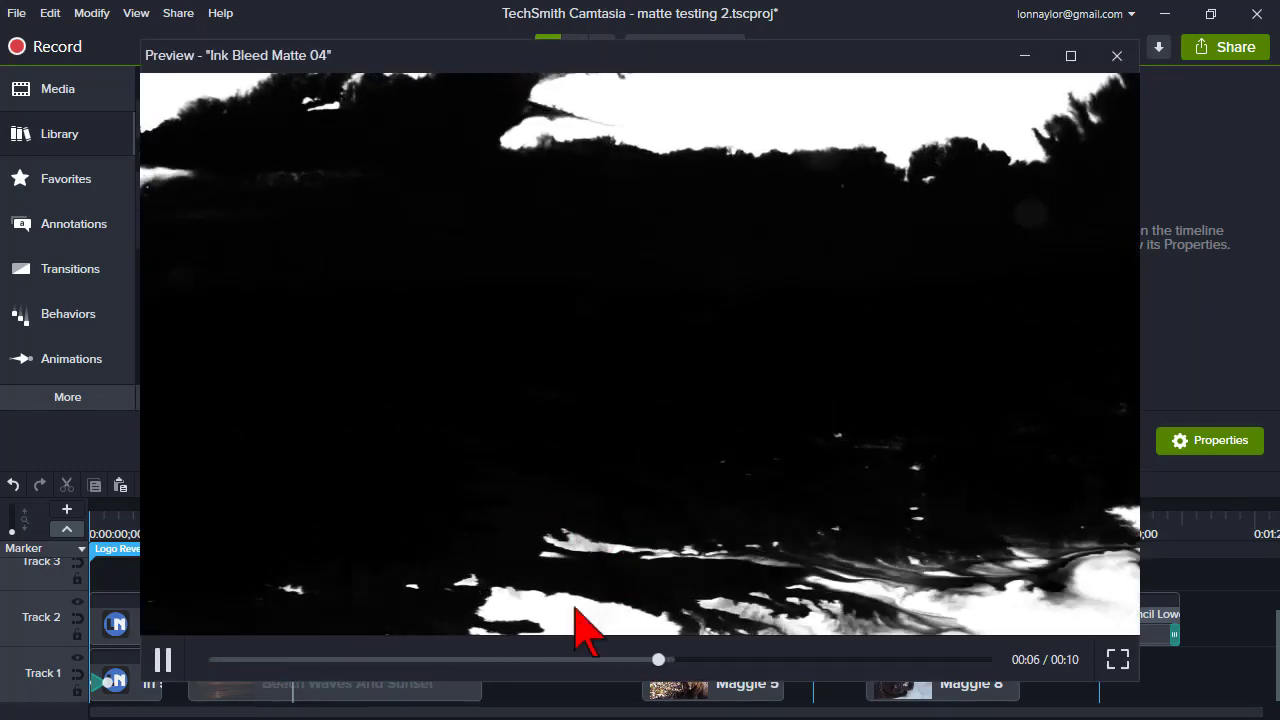
click(163, 660)
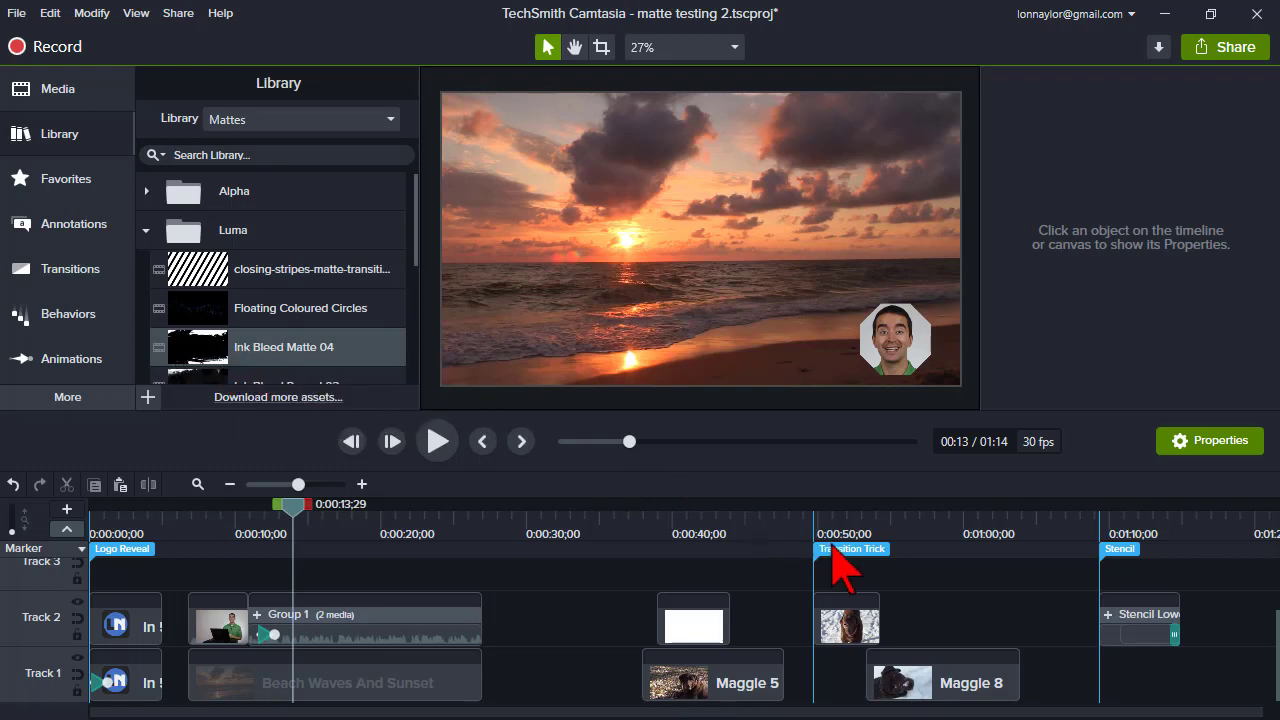
- Extend the Maggle 7 clip's end and move Maggle 8 so the two clips overlap near 0:00:55
click(852, 625)
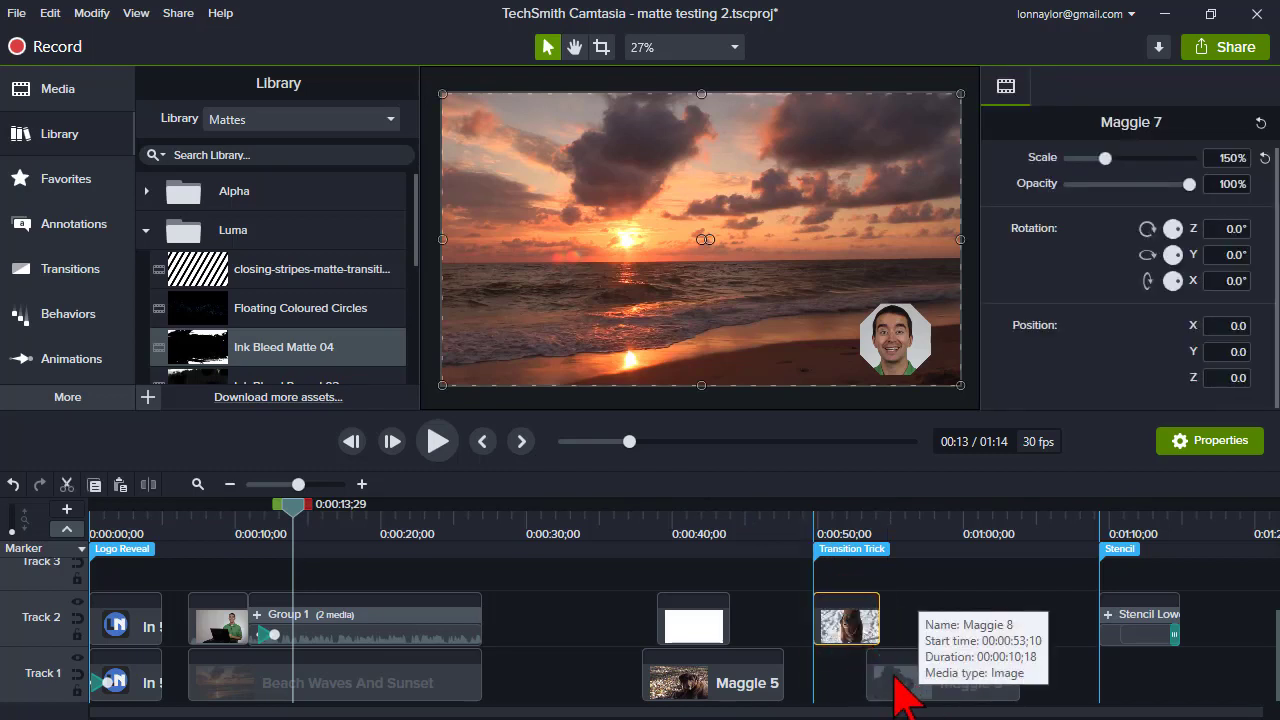
drag(898, 688, 885, 686)
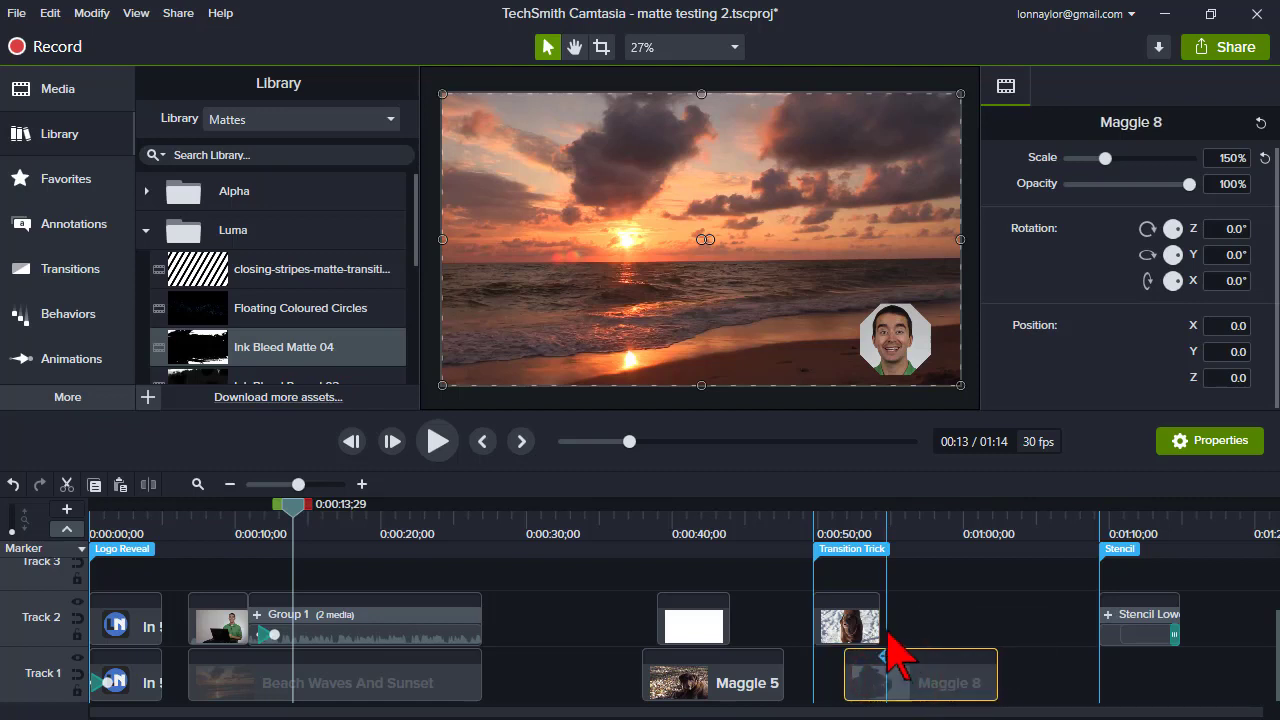
drag(878, 630, 943, 628)
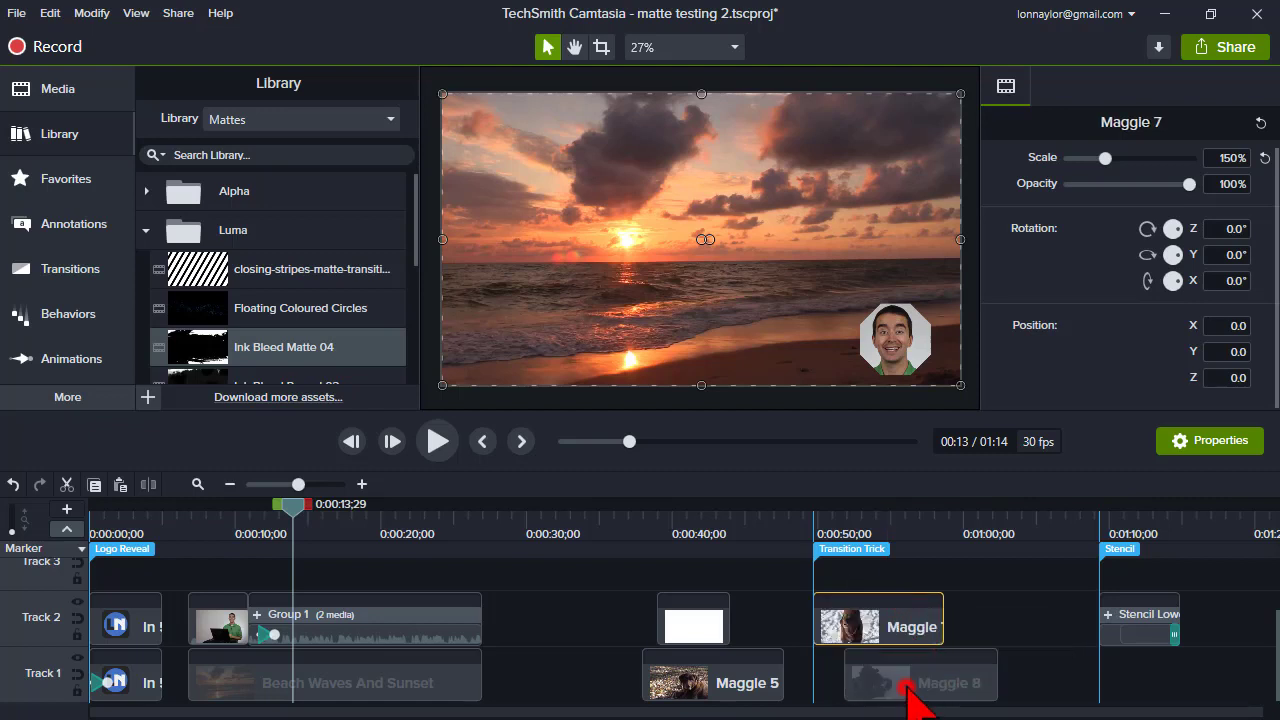
click(905, 690)
drag(958, 690, 960, 688)
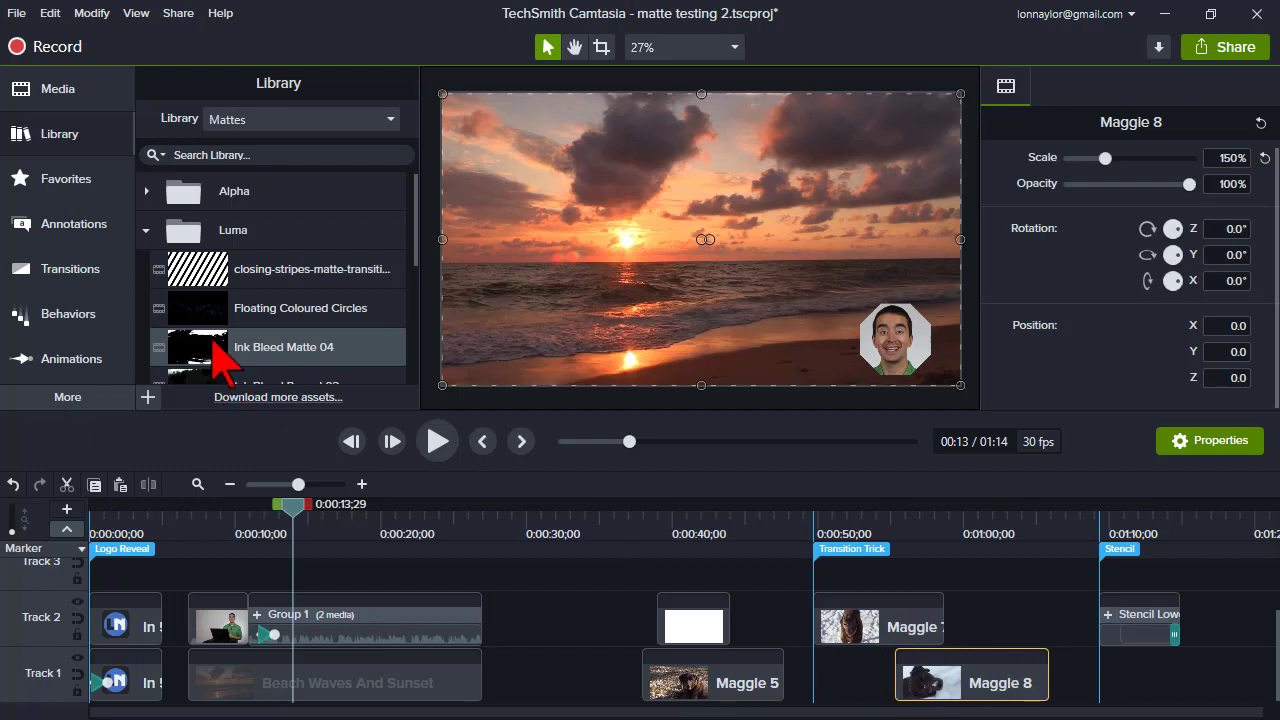
- Add Ink Bleed Matte 04 to a new Track 3 at the start of Maggle 8
mouse_move(213, 343)
mouse_down()
mouse_move(748, 477)
mouse_move(900, 600)
mouse_up()
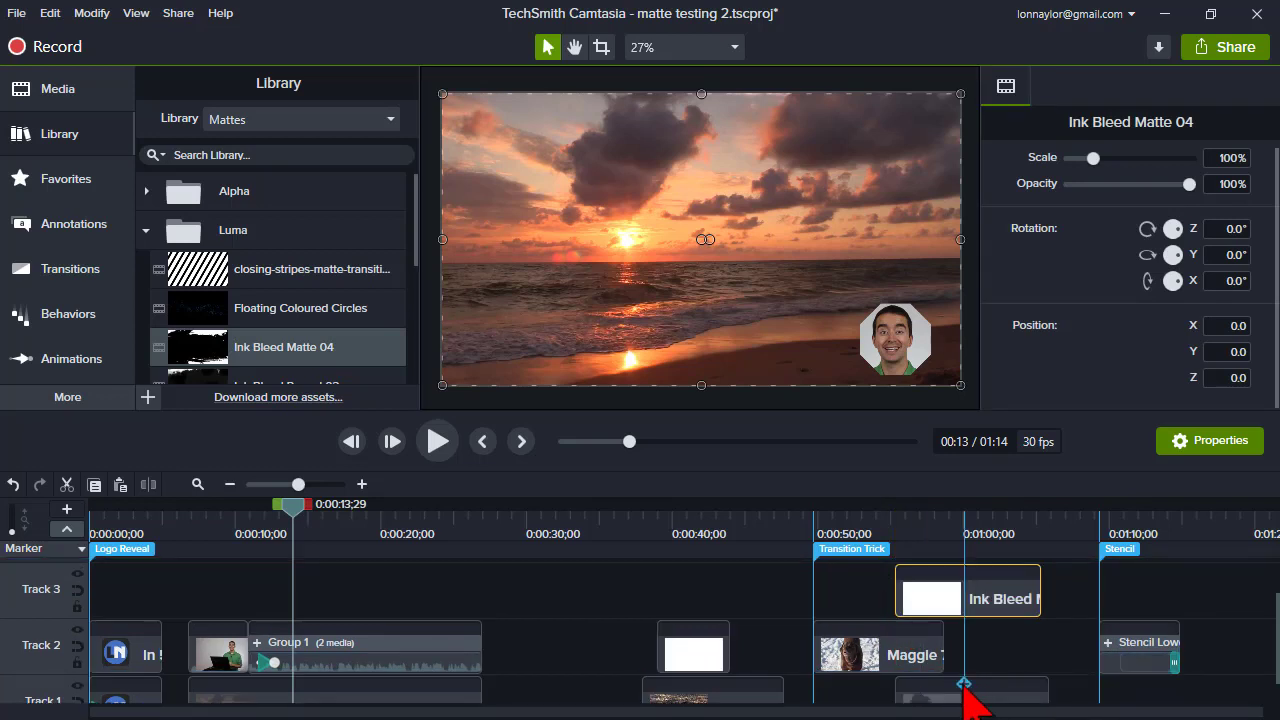
click(878, 530)
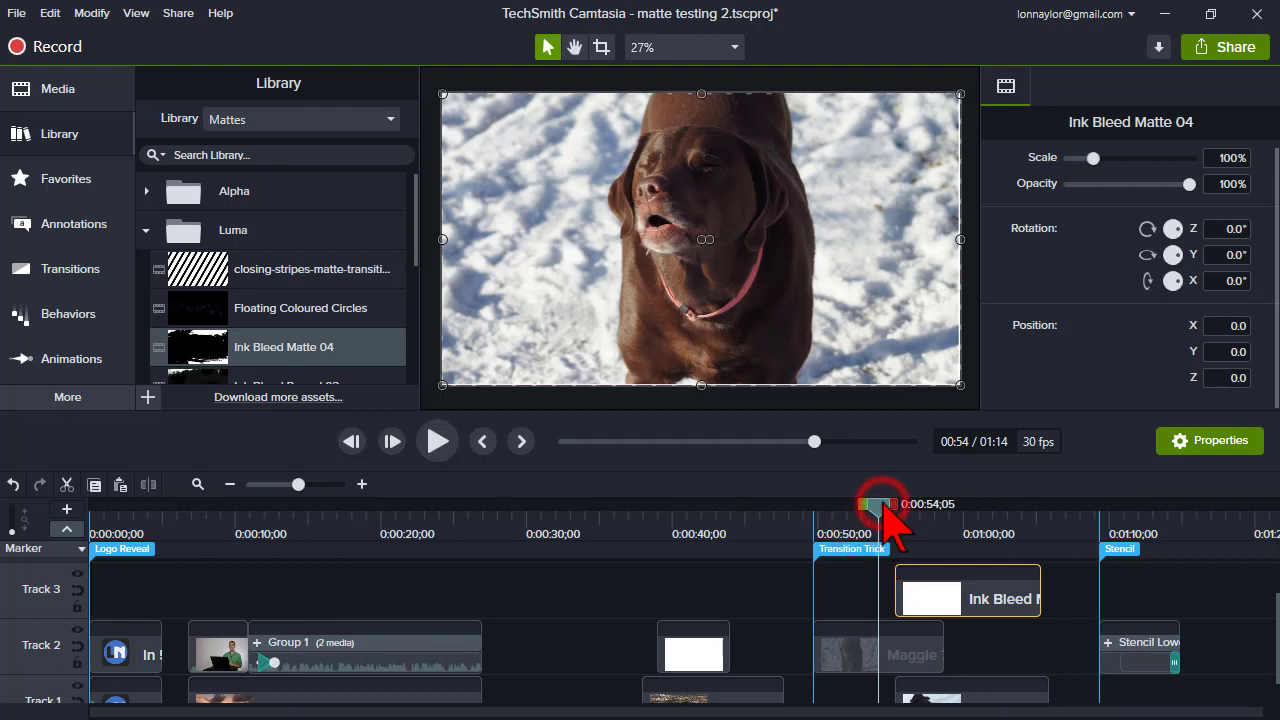
click(914, 515)
mouse_move(918, 514)
mouse_down()
mouse_move(944, 516)
mouse_move(964, 540)
mouse_move(988, 528)
mouse_move(896, 520)
mouse_up()
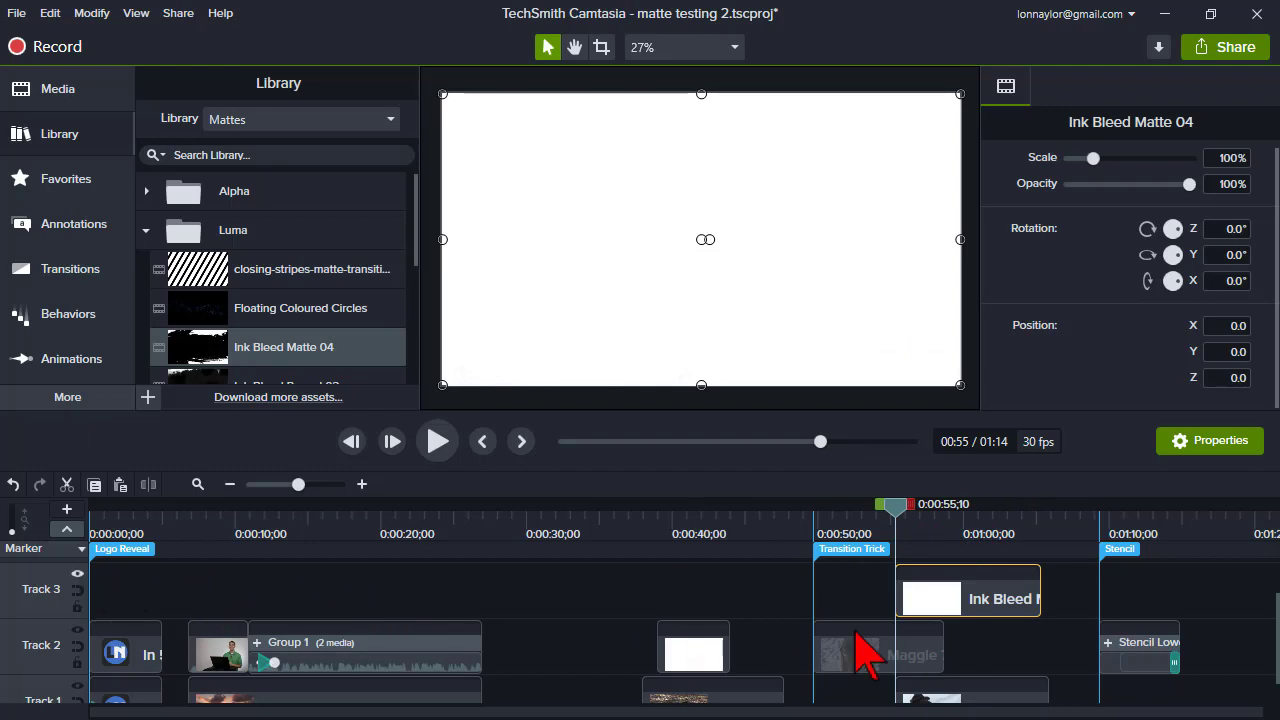
- Set Track 3's track matte mode to Luminosity
click(943, 603)
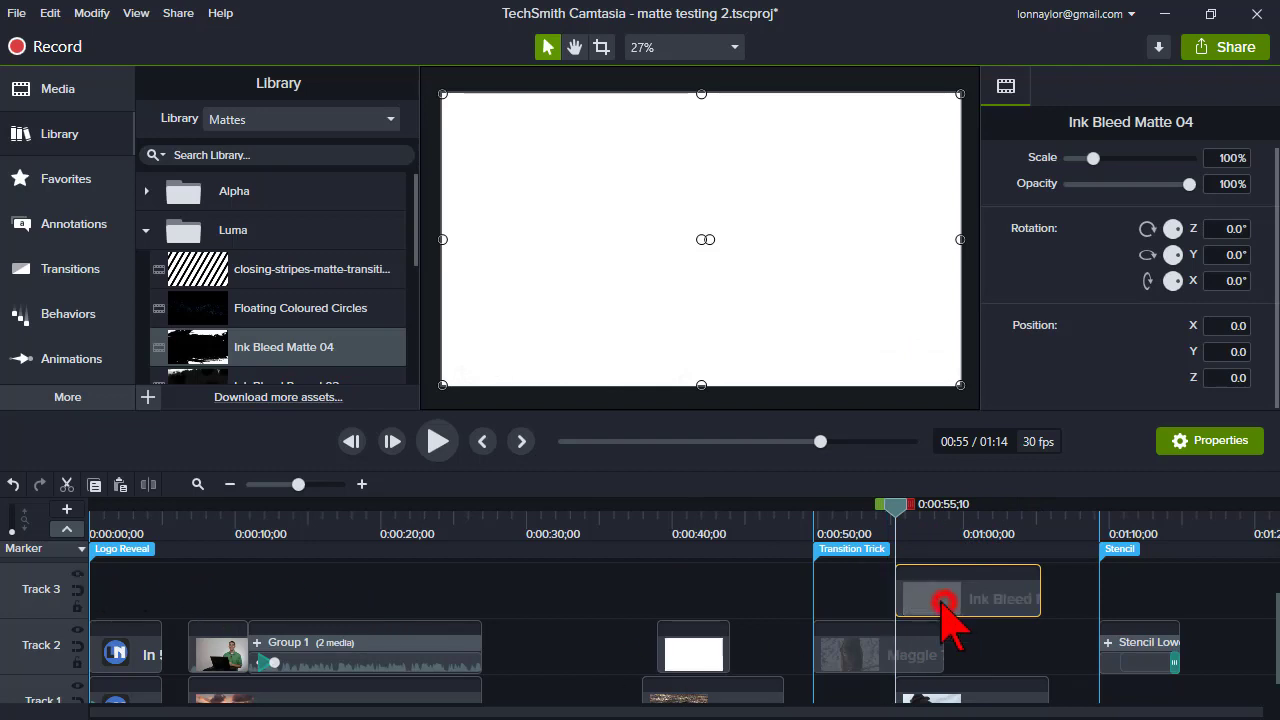
click(75, 573)
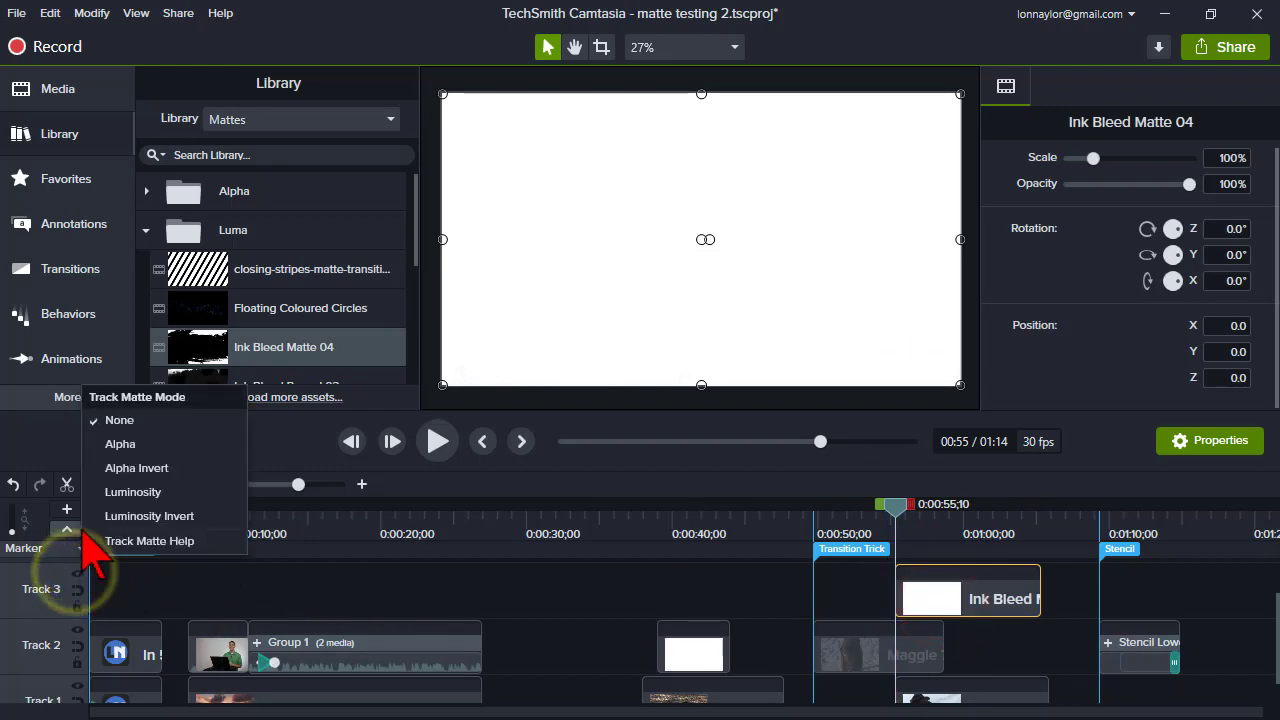
click(95, 492)
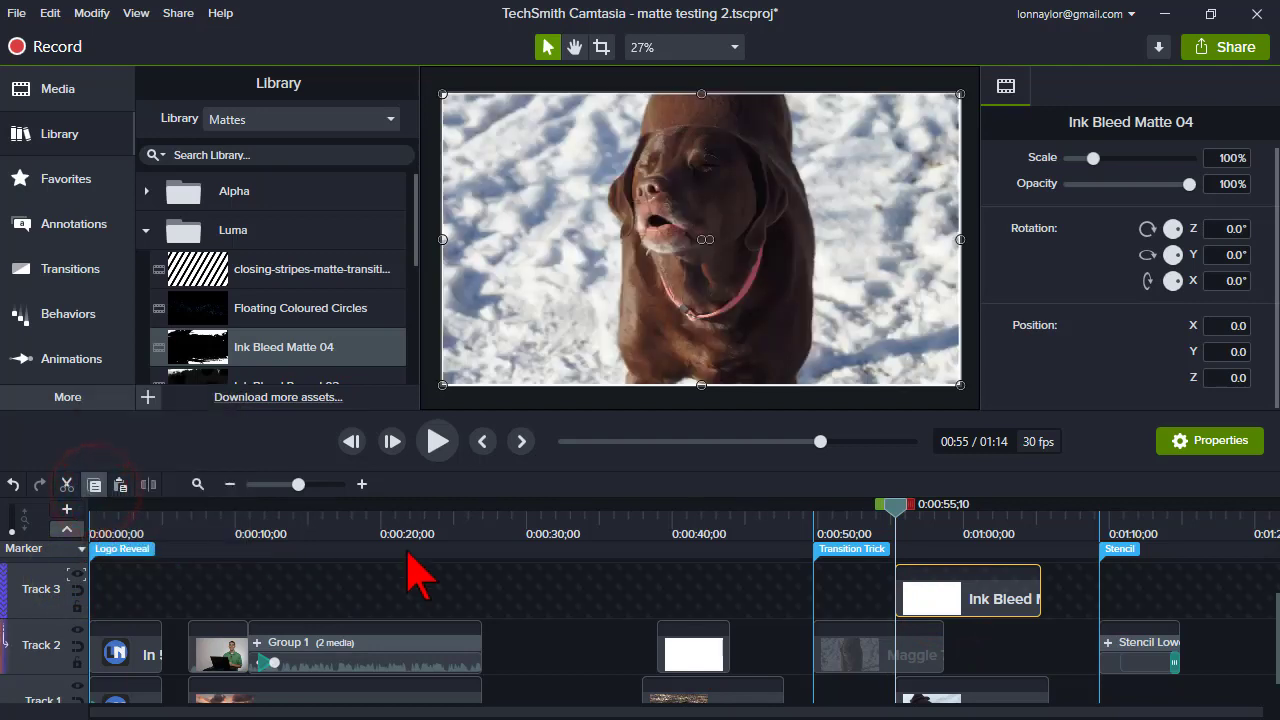
- Extend the ends of the Maggle 7 and Maggle 8 clips to the right
click(892, 506)
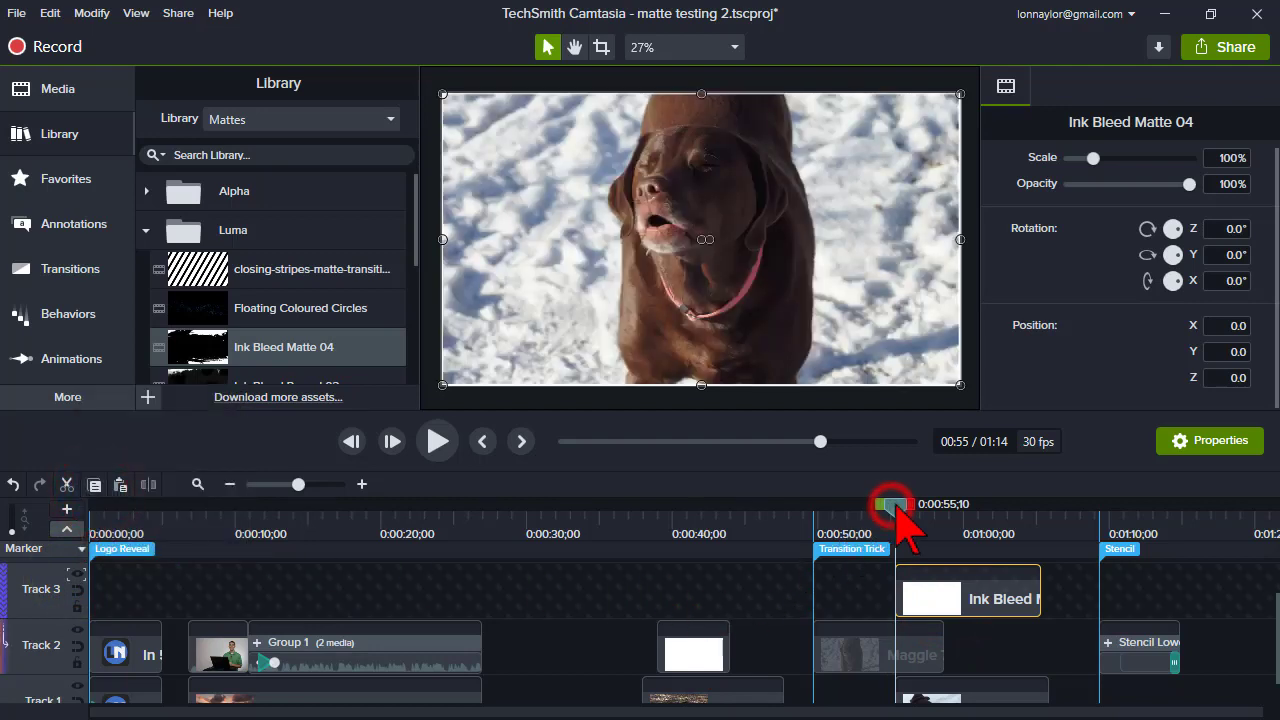
mouse_move(912, 512)
mouse_down()
mouse_move(953, 535)
mouse_move(926, 516)
mouse_up()
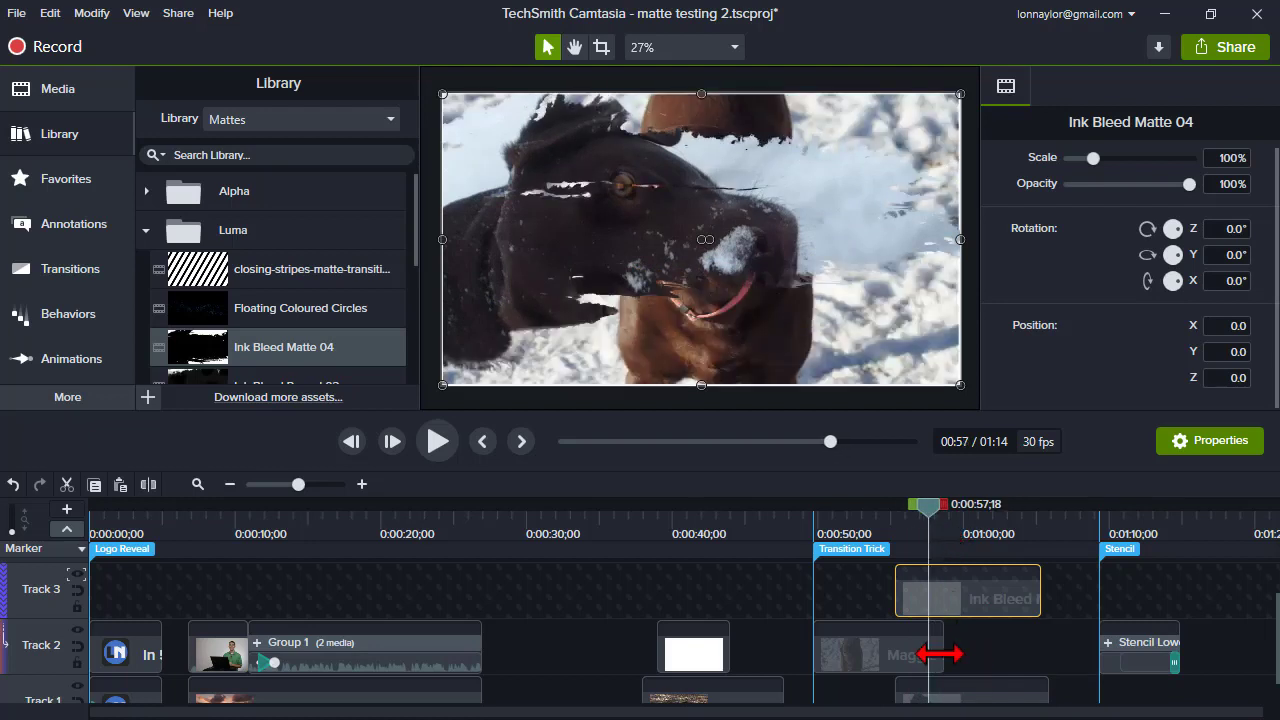
drag(938, 654, 998, 652)
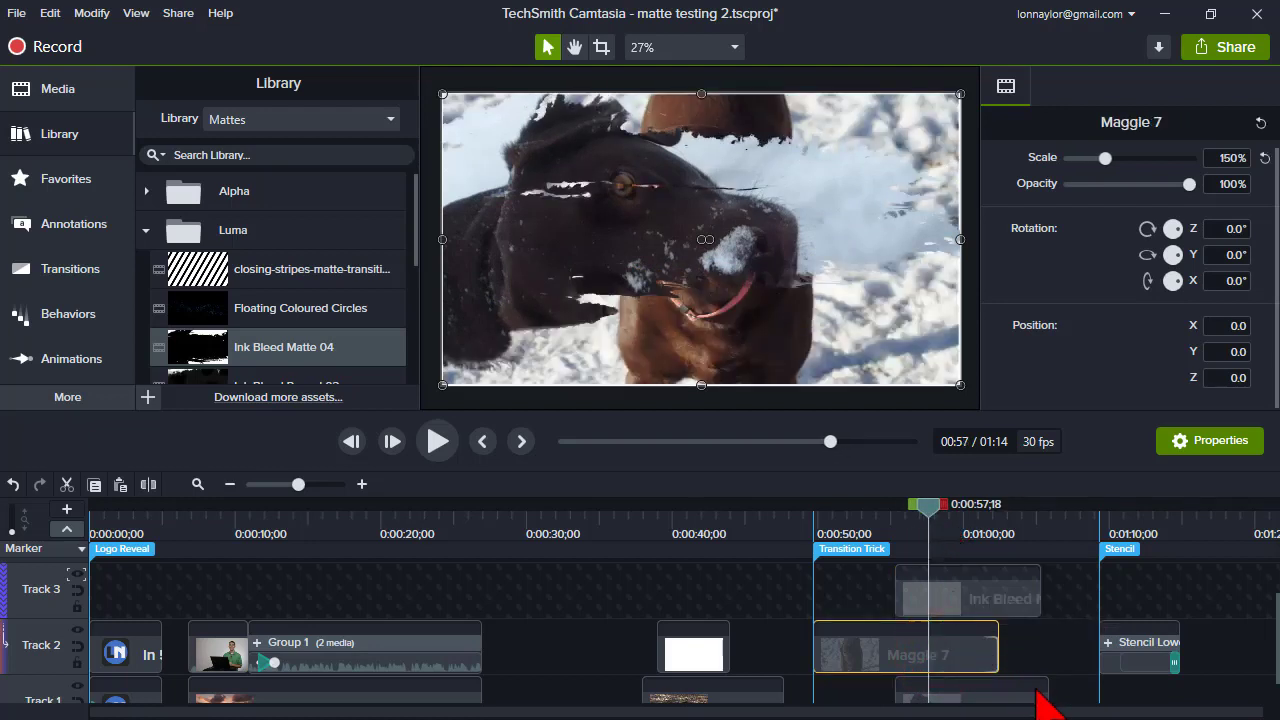
drag(1045, 697, 1136, 690)
- Scrub frame by frame through the ink bleed transition around 0:00:55 to 0:00:57
click(894, 522)
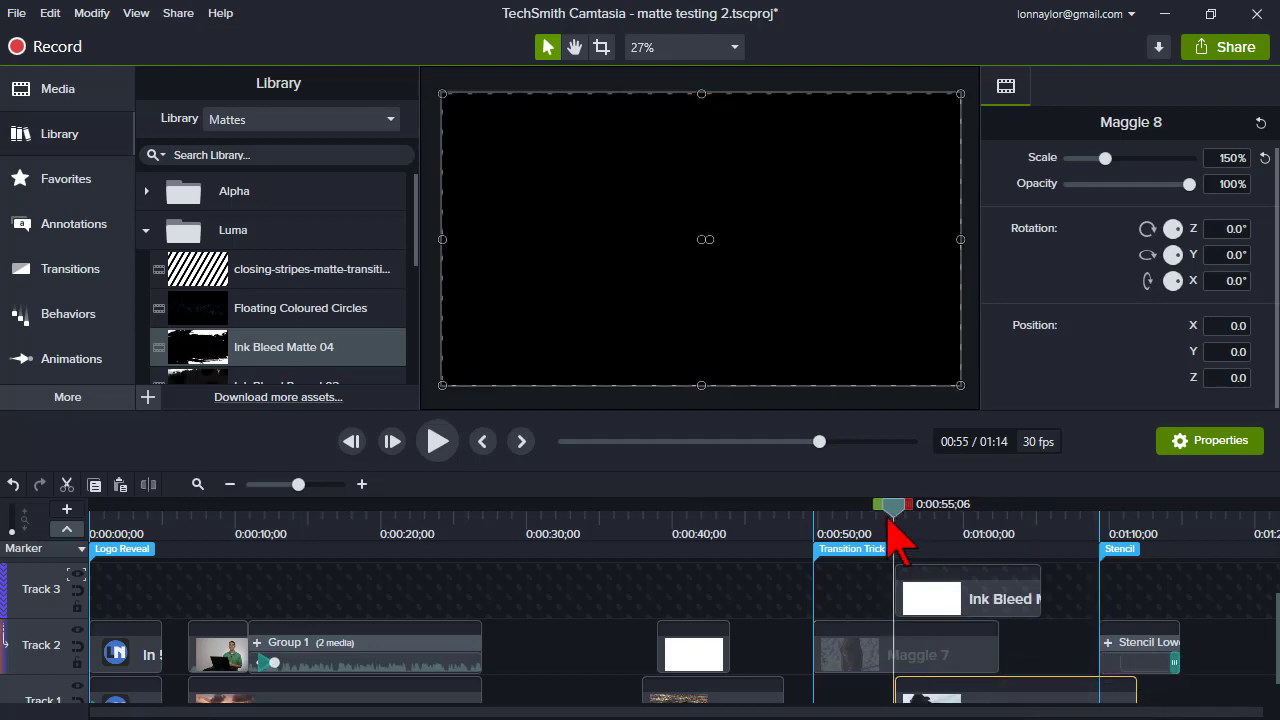
drag(890, 521, 893, 521)
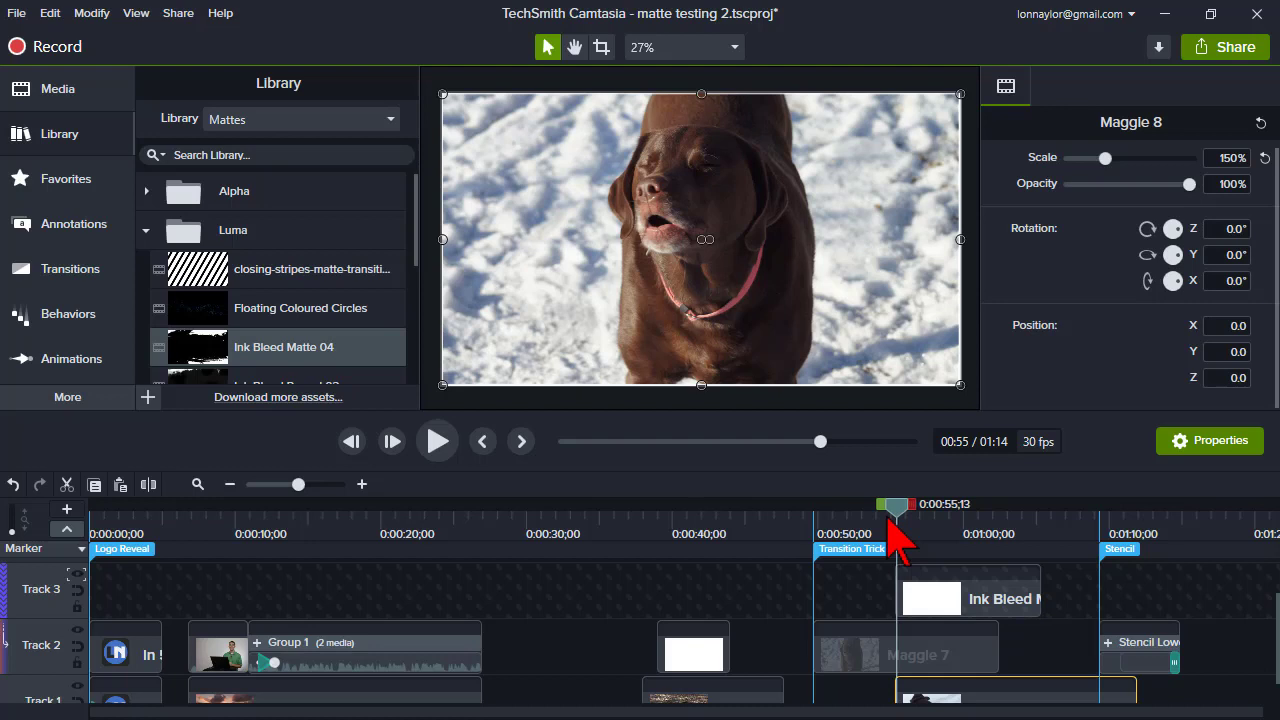
drag(890, 524, 899, 527)
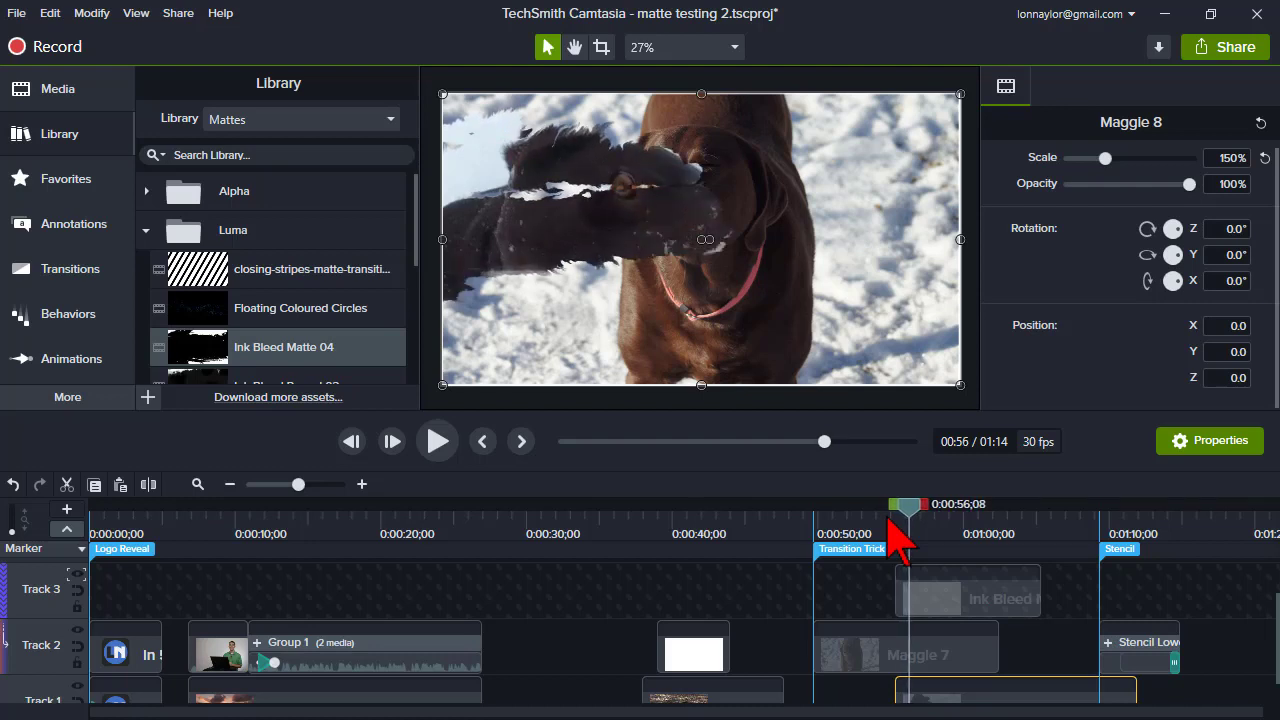
drag(899, 527, 904, 527)
key(period)
key(period)
key(period)
key(period)
key(period)
key(period)
key(period)
key(period)
key(period)
key(period)
key(period)
key(period)
key(period)
key(period)
key(period)
key(period)
key(period)
key(period)
key(period)
key(period)
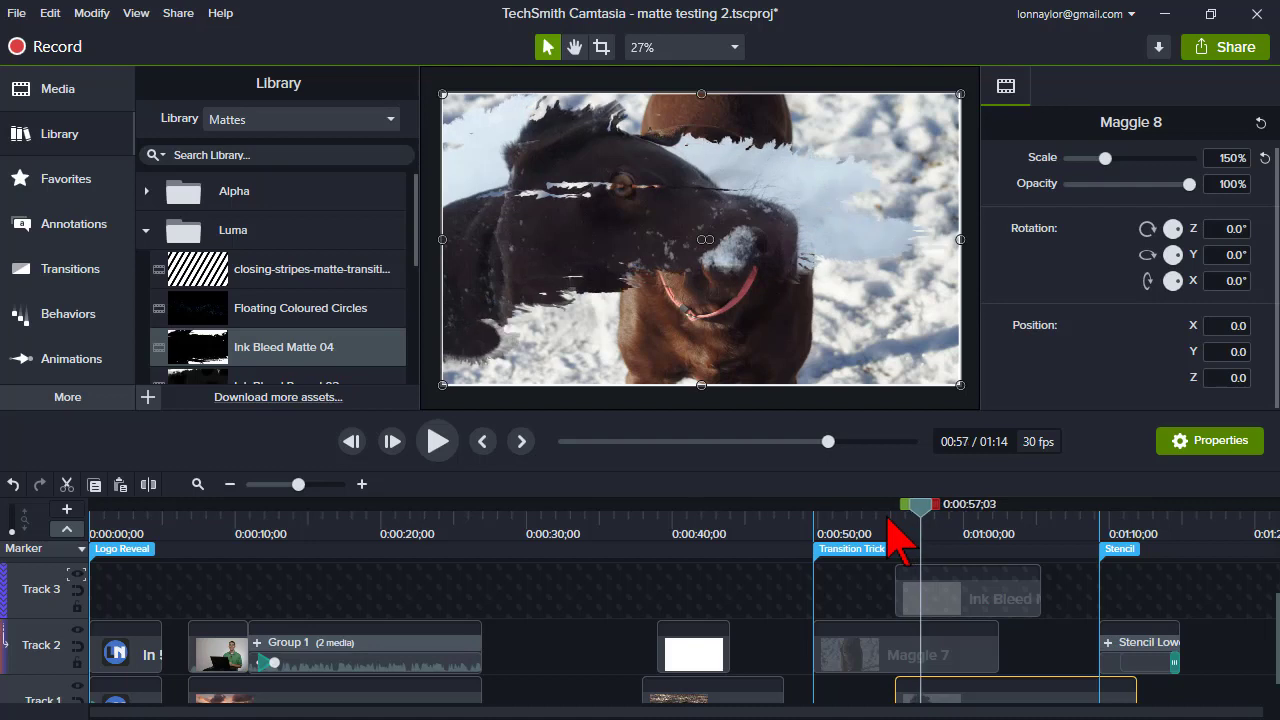
- Step frame by frame onward through the ink bleed transition to about 0:01:01 and back
key(period)
key(period)
key(period)
key(period)
key(period)
key(period)
key(period)
key(period)
key(period)
key(period)
key(period)
key(period)
key(period)
key(period)
key(period)
key(period)
key(period)
key(period)
key(period)
key(period)
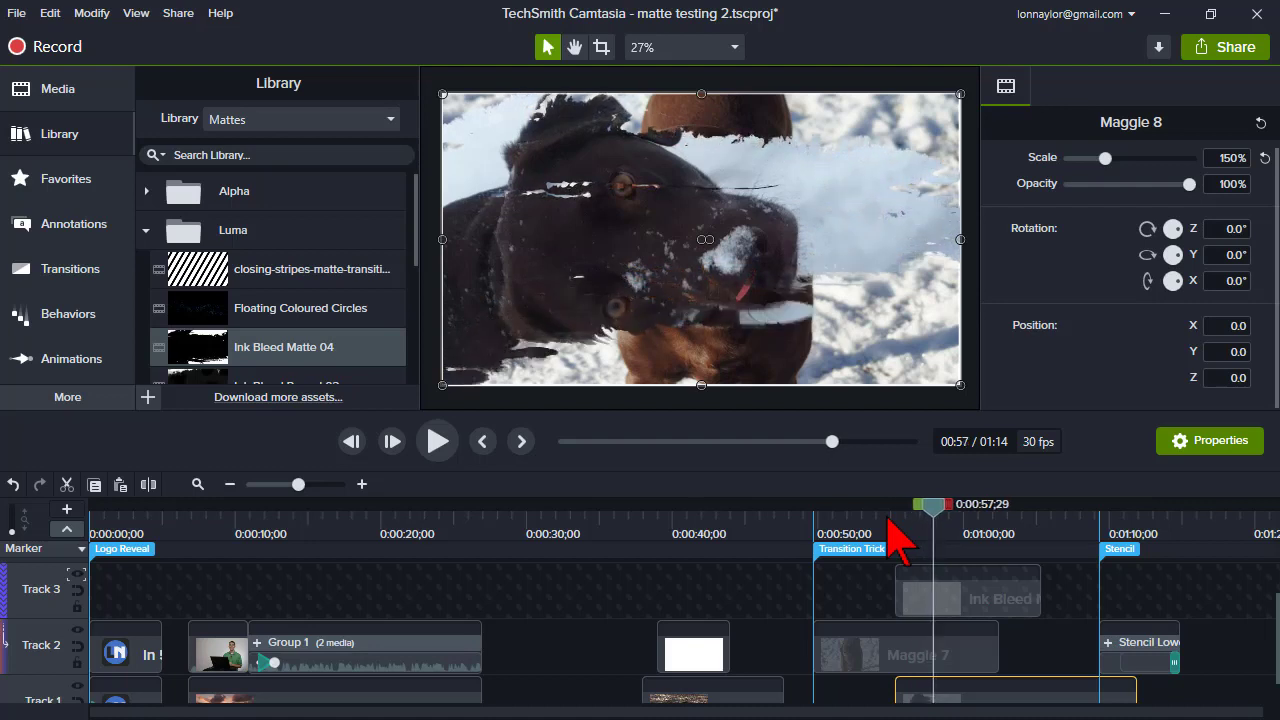
key(period)
key(period)
key(period)
key(period)
key(period)
key(period)
key(period)
key(period)
key(period)
key(period)
key(period)
key(period)
key(period)
key(period)
key(period)
key(period)
key(period)
key(period)
key(period)
key(period)
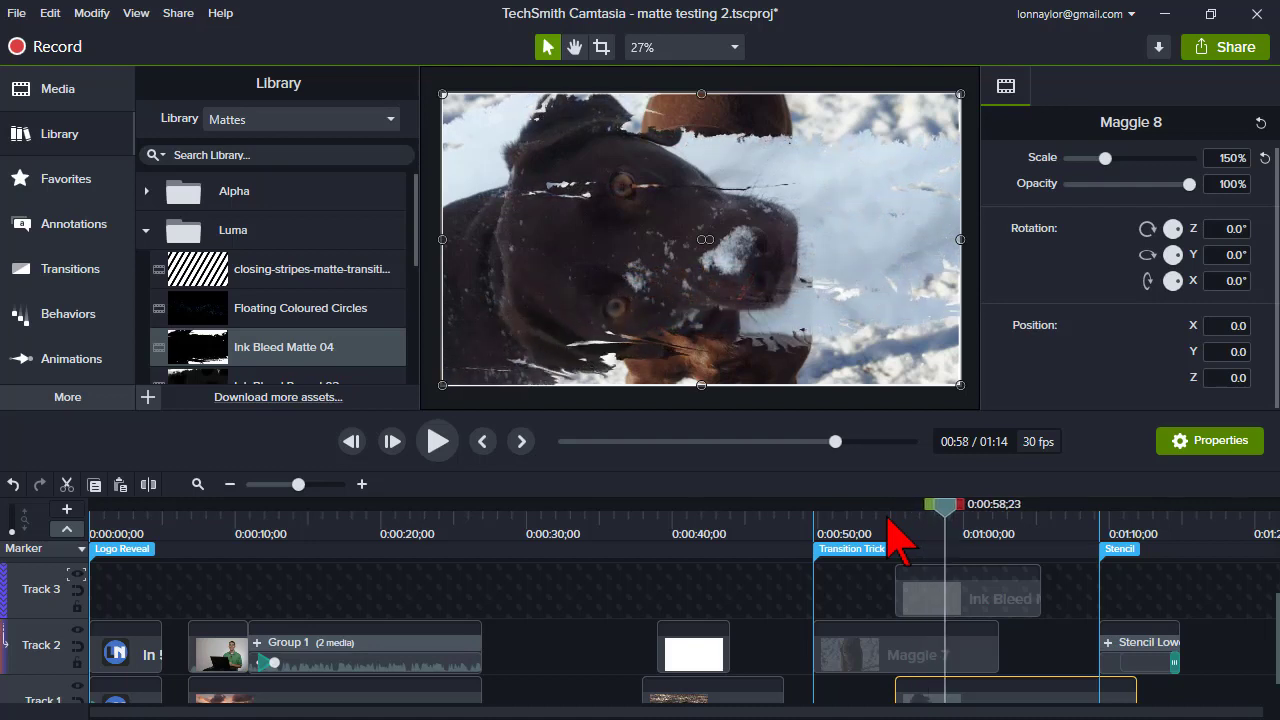
key(period)
key(period)
key(period)
key(period)
key(period)
key(period)
key(period)
key(period)
key(period)
key(period)
key(period)
key(period)
key(period)
key(period)
key(period)
key(period)
key(period)
key(period)
key(period)
key(period)
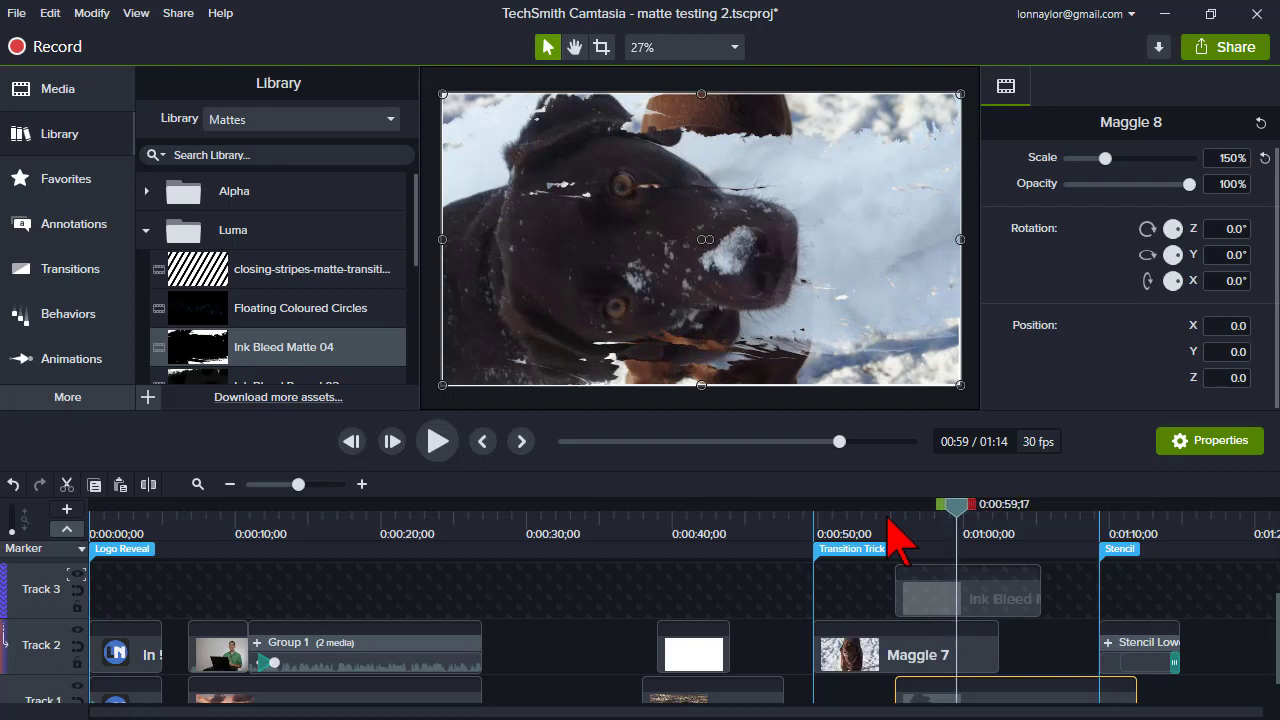
key(period)
key(period)
key(period)
key(period)
key(period)
key(period)
key(period)
key(period)
key(period)
key(period)
key(period)
key(period)
key(period)
key(period)
key(period)
key(period)
key(period)
key(period)
key(period)
key(period)
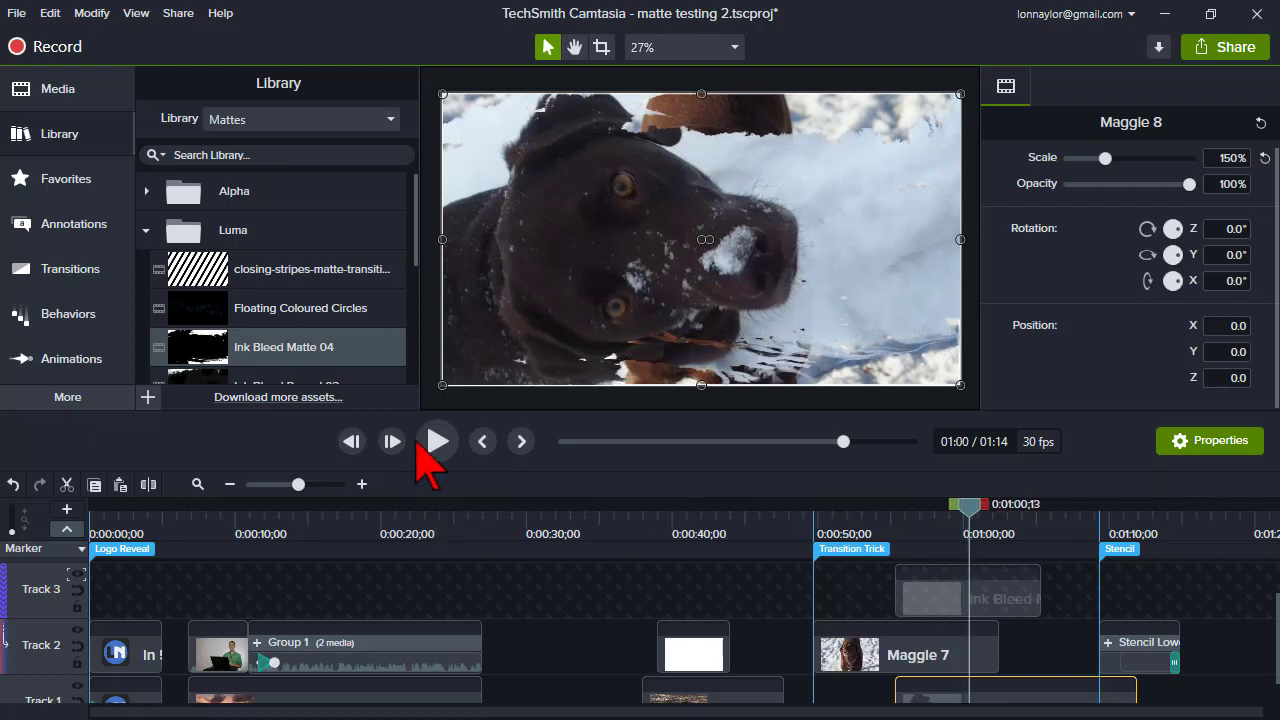
key(period)
key(period)
key(period)
key(period)
key(period)
key(period)
key(period)
key(period)
key(period)
key(period)
key(period)
key(period)
key(period)
key(period)
key(period)
key(period)
key(period)
key(period)
key(period)
key(period)
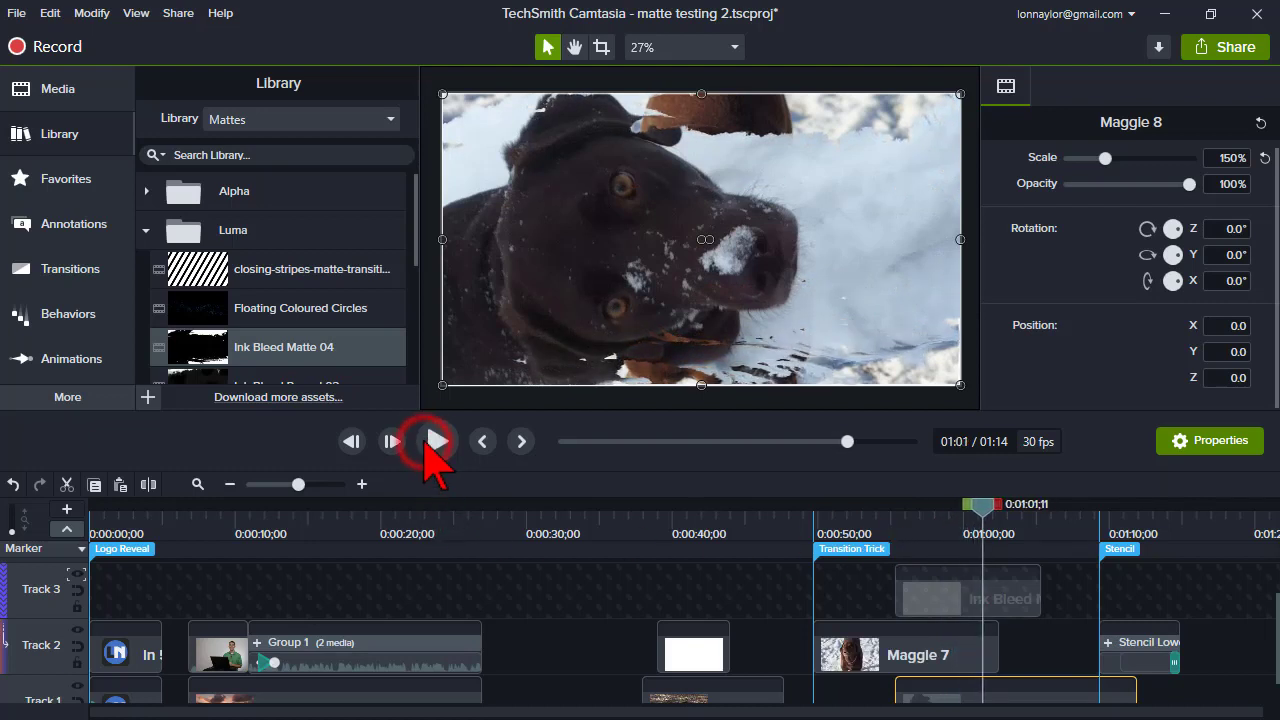
key(comma)
key(comma)
key(comma)
key(comma)
key(comma)
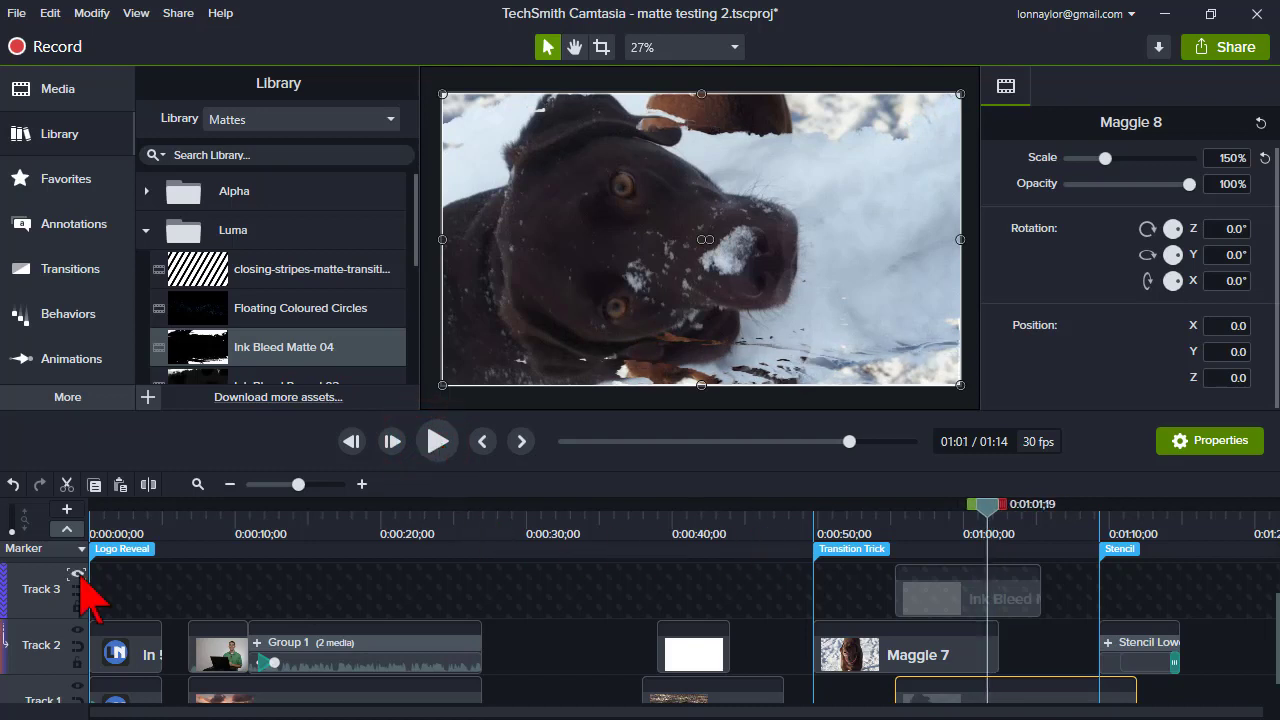
- Toggle Track 3's matte preview and scrub back to about 0:00:58 to compare the transition
click(77, 573)
click(112, 521)
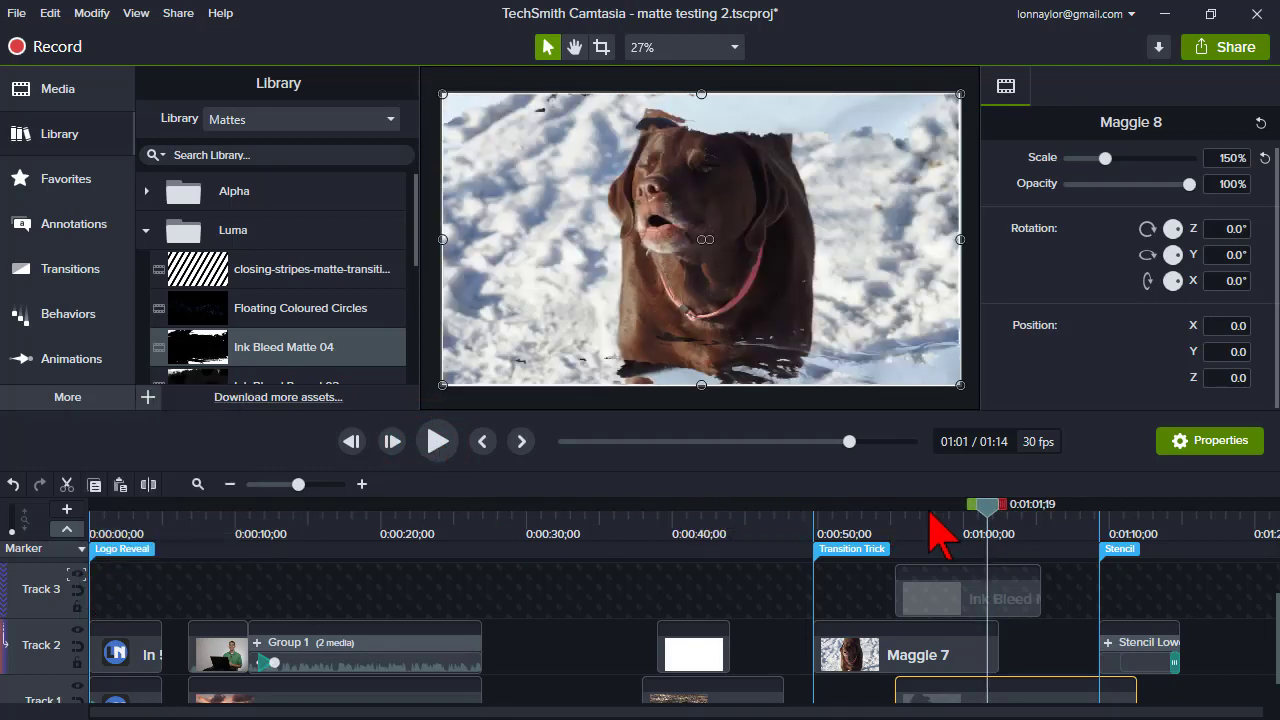
mouse_move(935, 513)
mouse_down()
mouse_move(907, 514)
mouse_move(946, 517)
mouse_up()
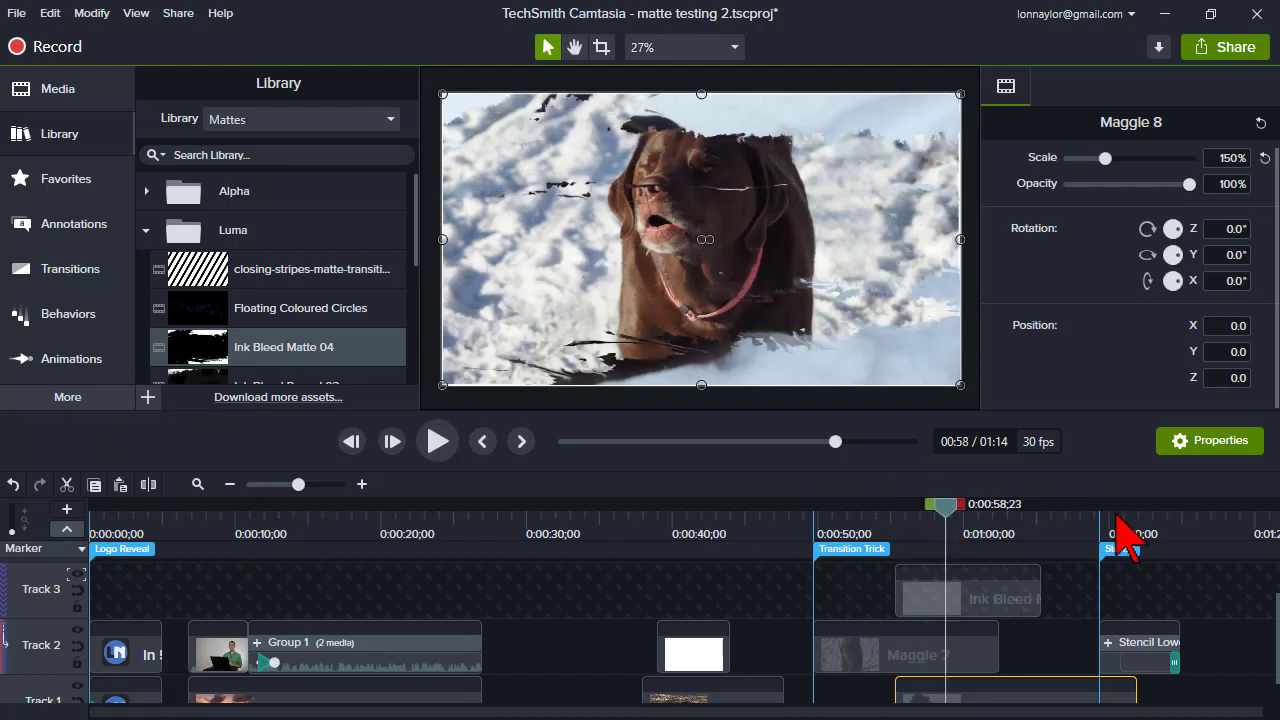
- Trim the end of the Maggle 8 clip shorter so it ends before the Stencil marker
drag(1135, 695, 1062, 695)
drag(1112, 522, 1092, 522)
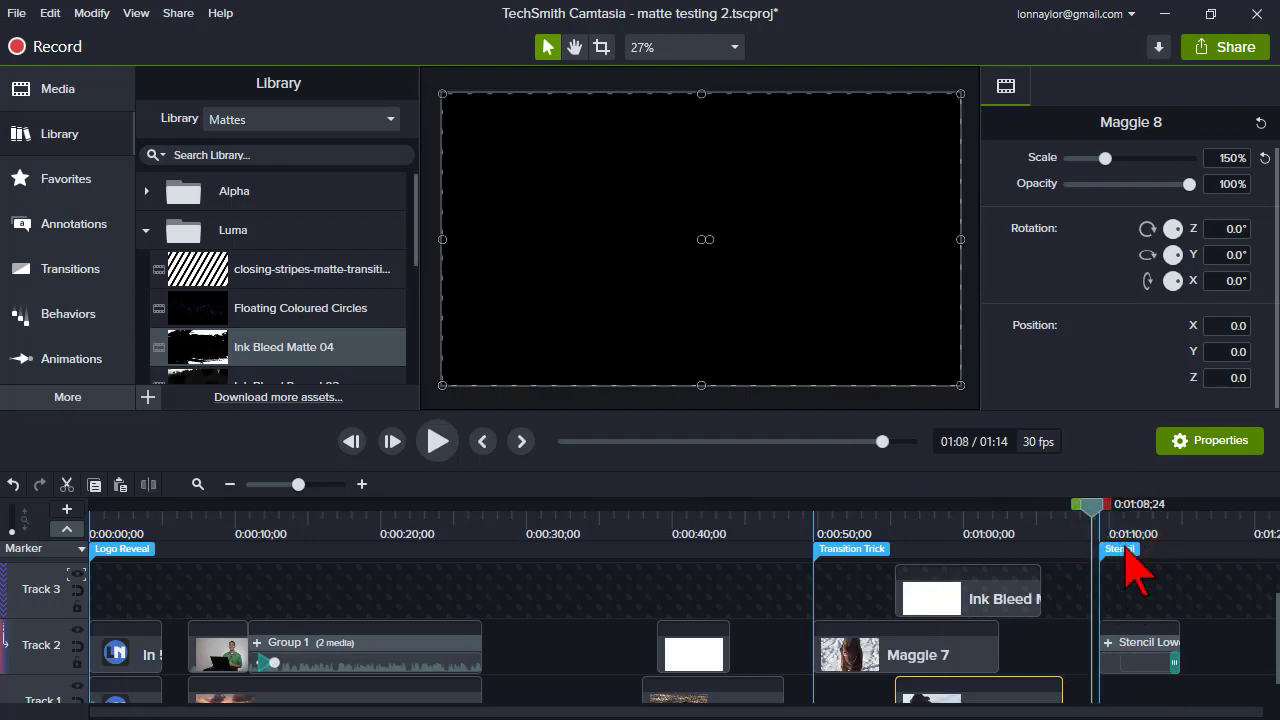
- Jump to the Stencil marker and play through the stencil lower-third section
click(1121, 549)
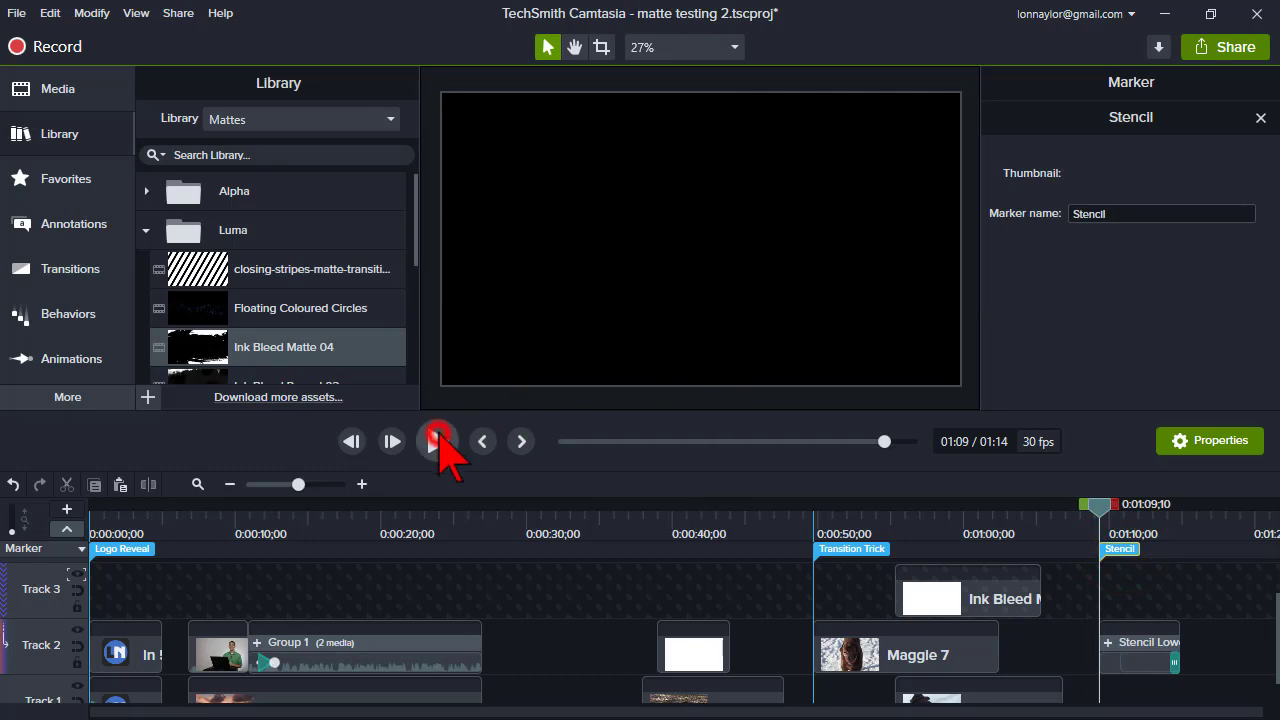
click(438, 436)
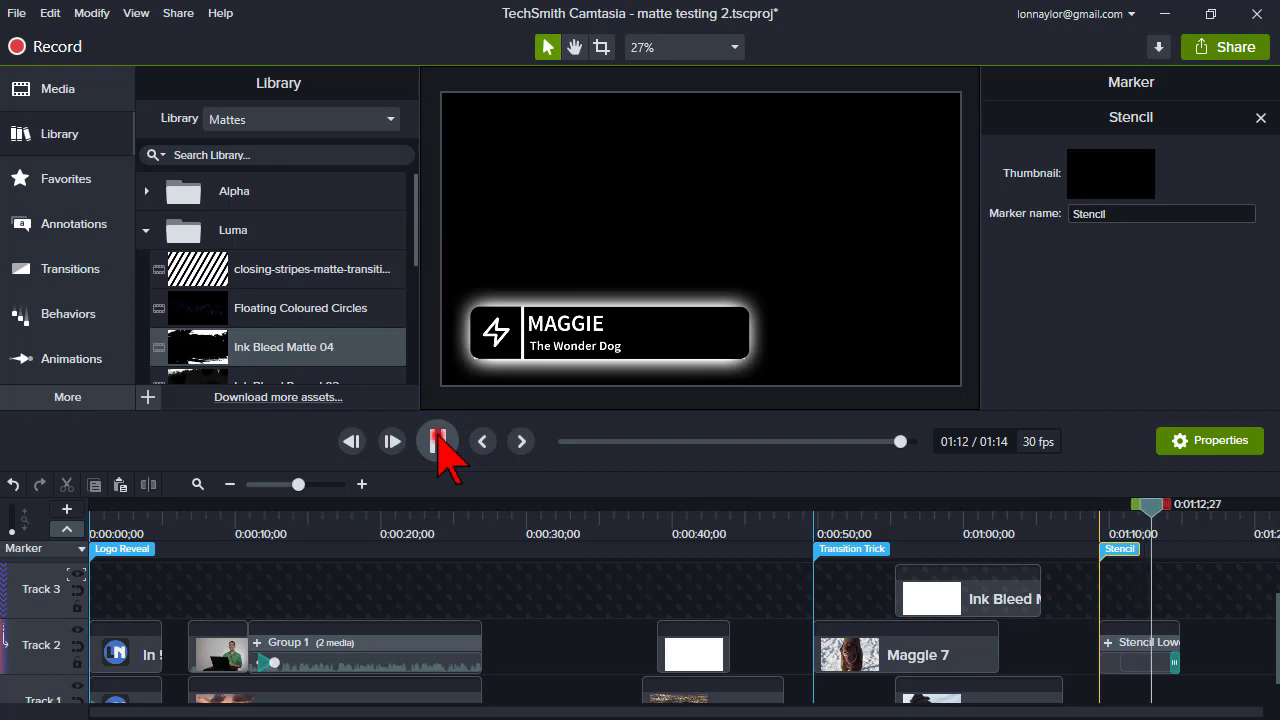
click(437, 446)
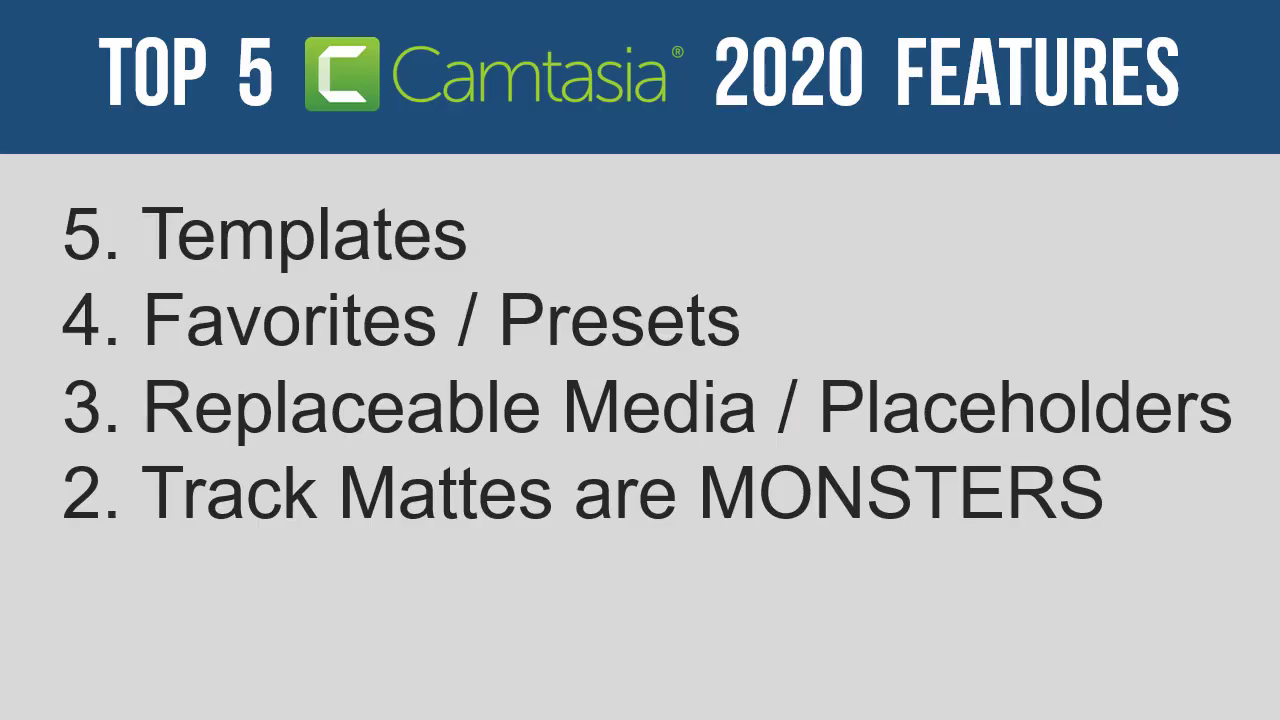
click(522, 513)
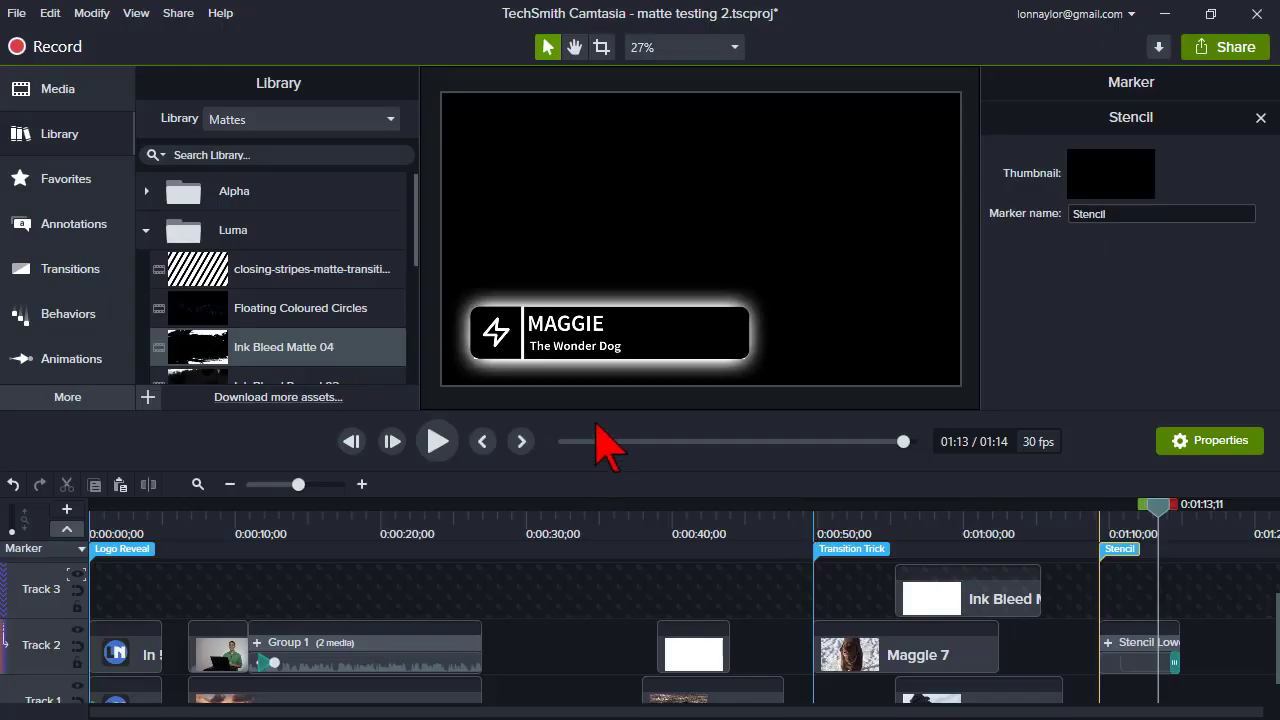
- Enlarge the timeline area and ungroup Group 1 on Track 2
drag(596, 419, 603, 346)
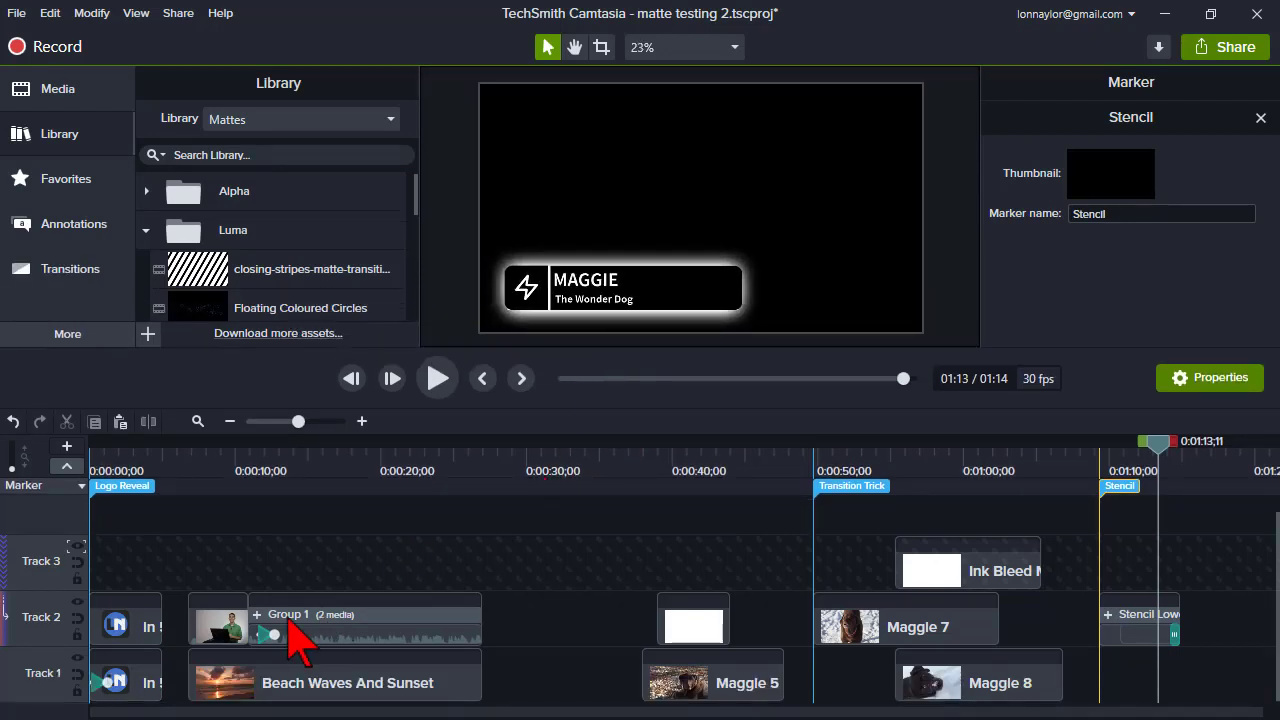
click(253, 614)
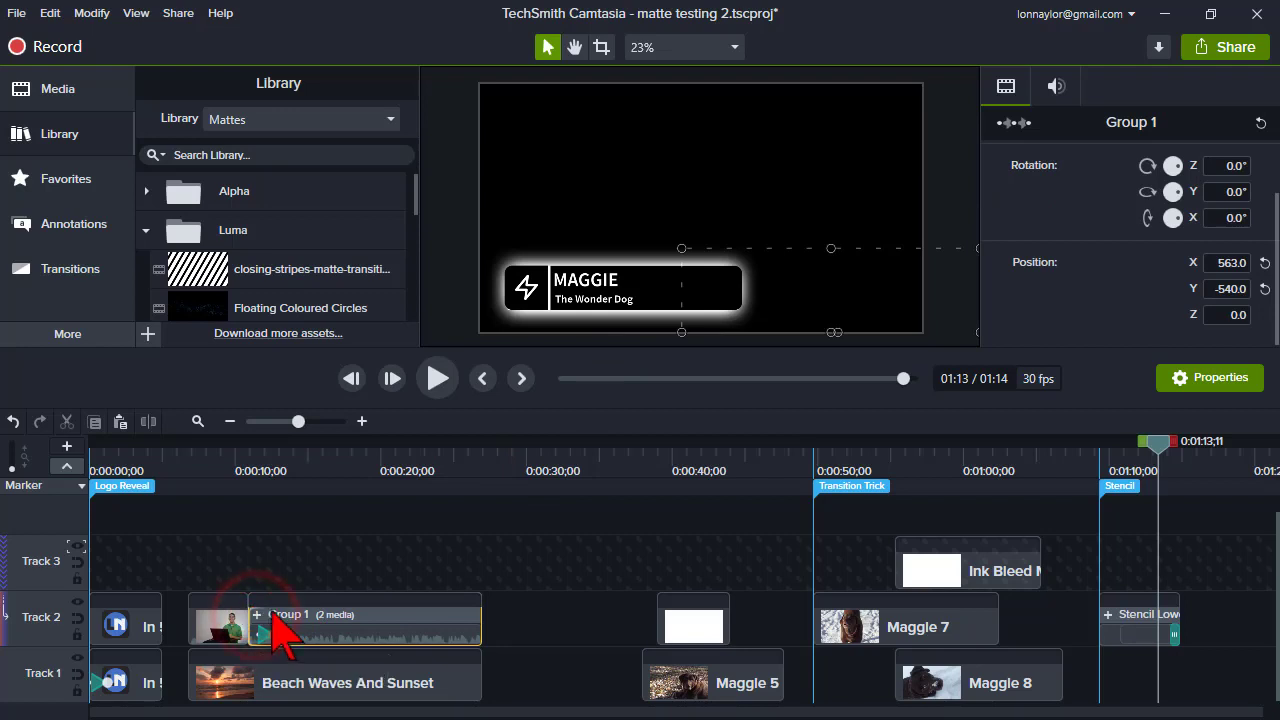
right_click(280, 600)
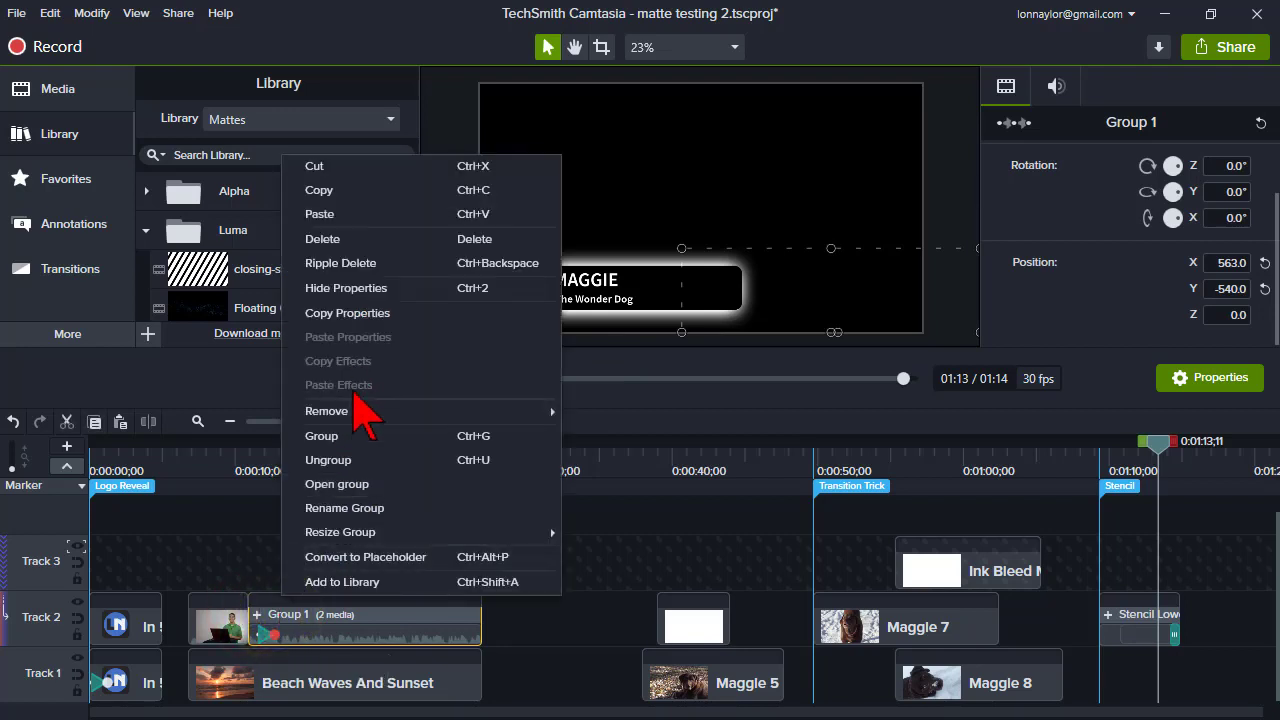
click(358, 461)
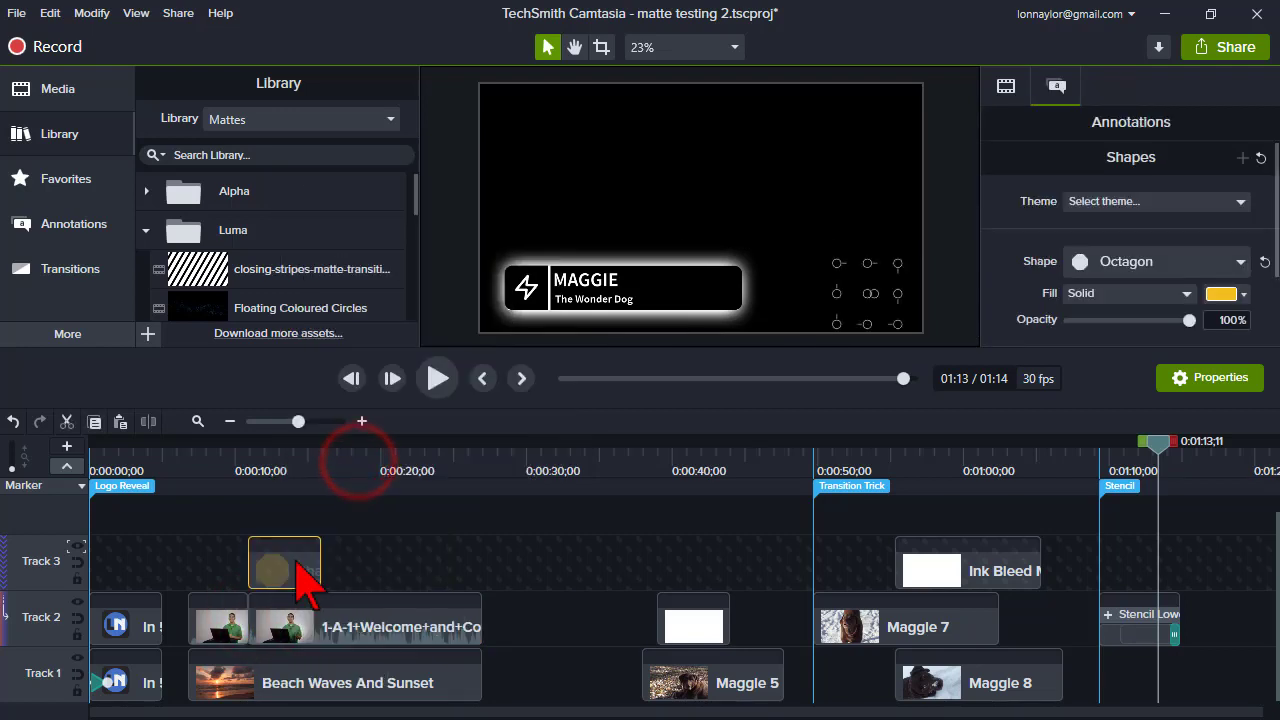
- Copy the octagon shape and paste several copies onto new tracks at about 0:00:11
key(ctrl+c)
key(ctrl+v)
click(261, 503)
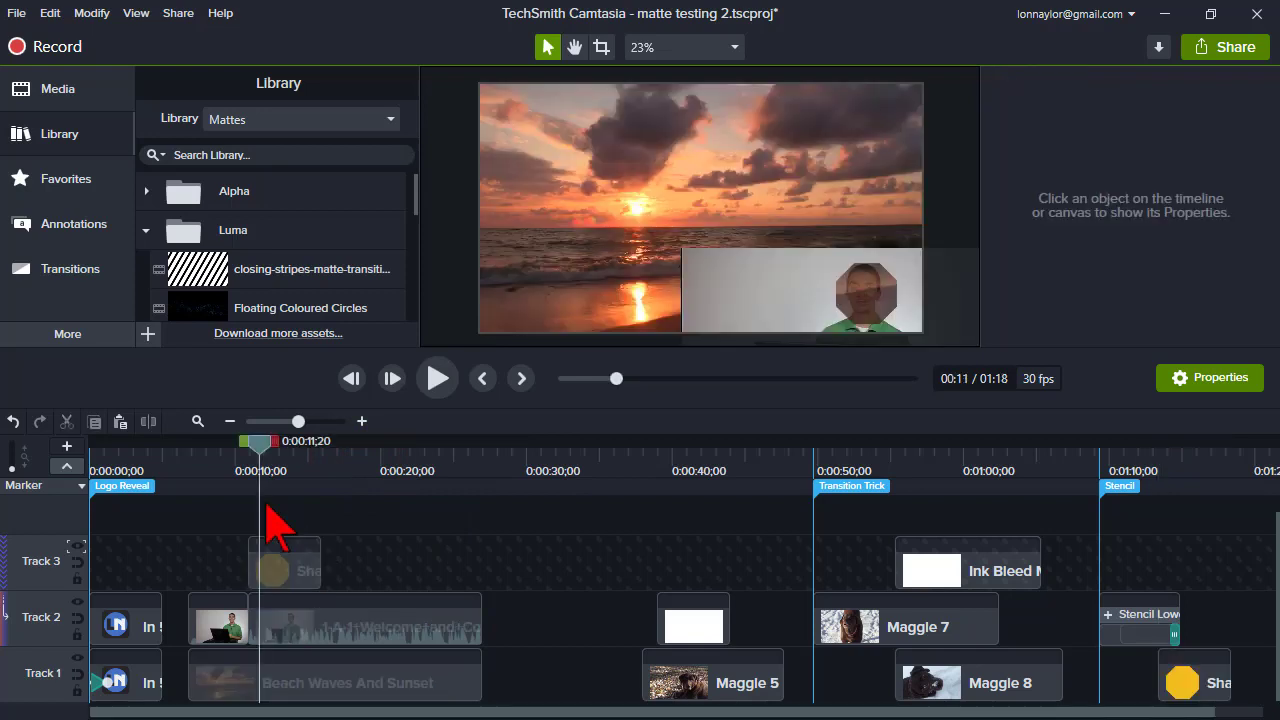
key(ctrl+v)
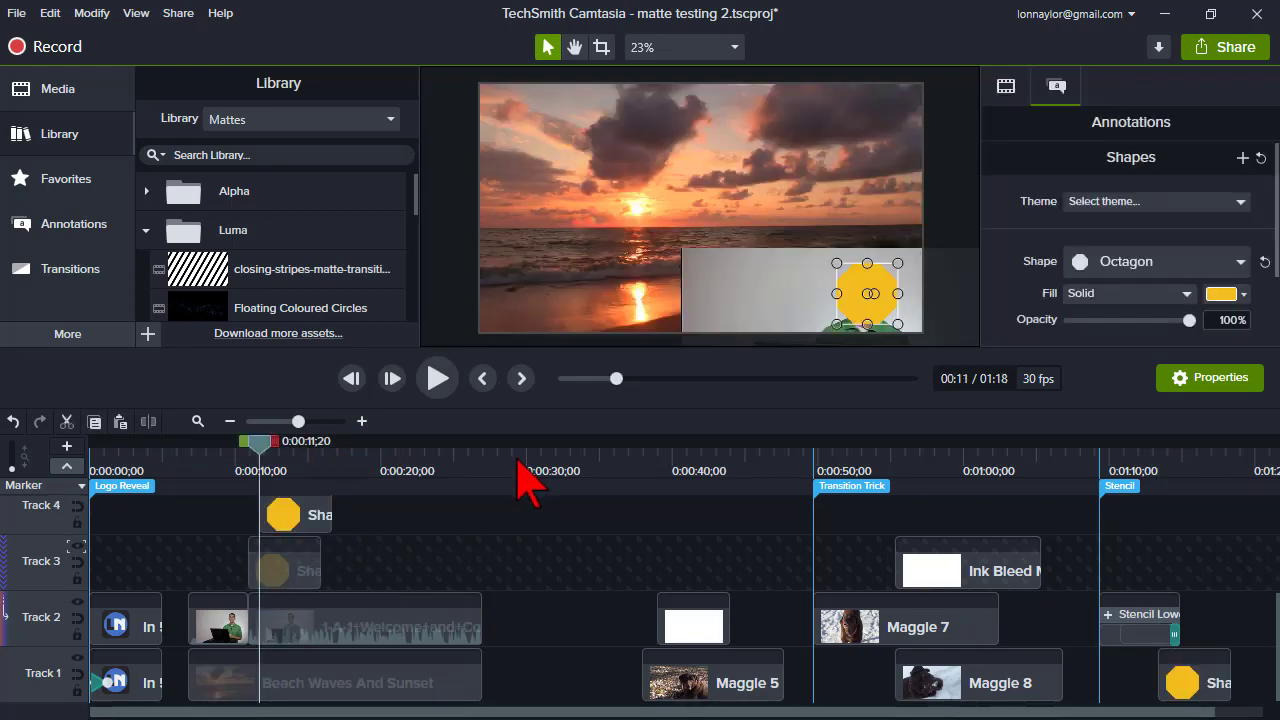
key(ctrl+v)
key(ctrl+v)
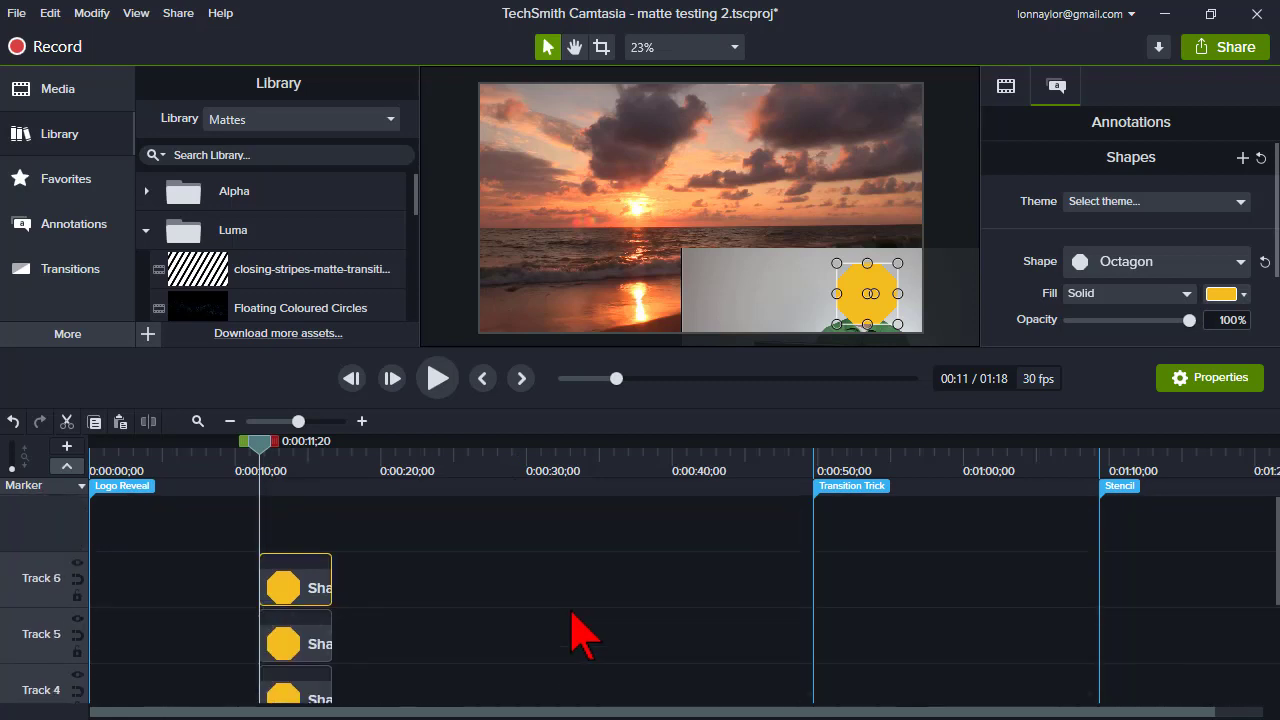
- Scroll through the timeline tracks to inspect the pasted octagon copies
scroll(279, 588, down, 2)
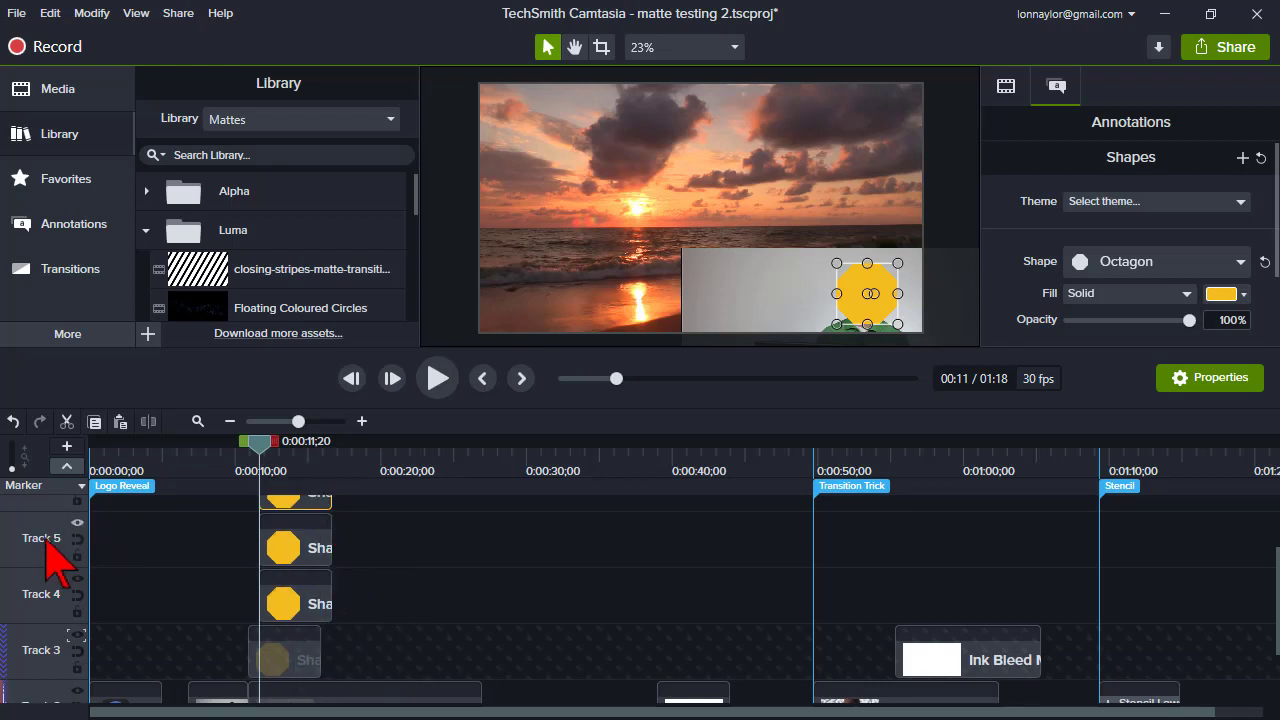
scroll(568, 590, up, 2)
scroll(568, 590, down, 2)
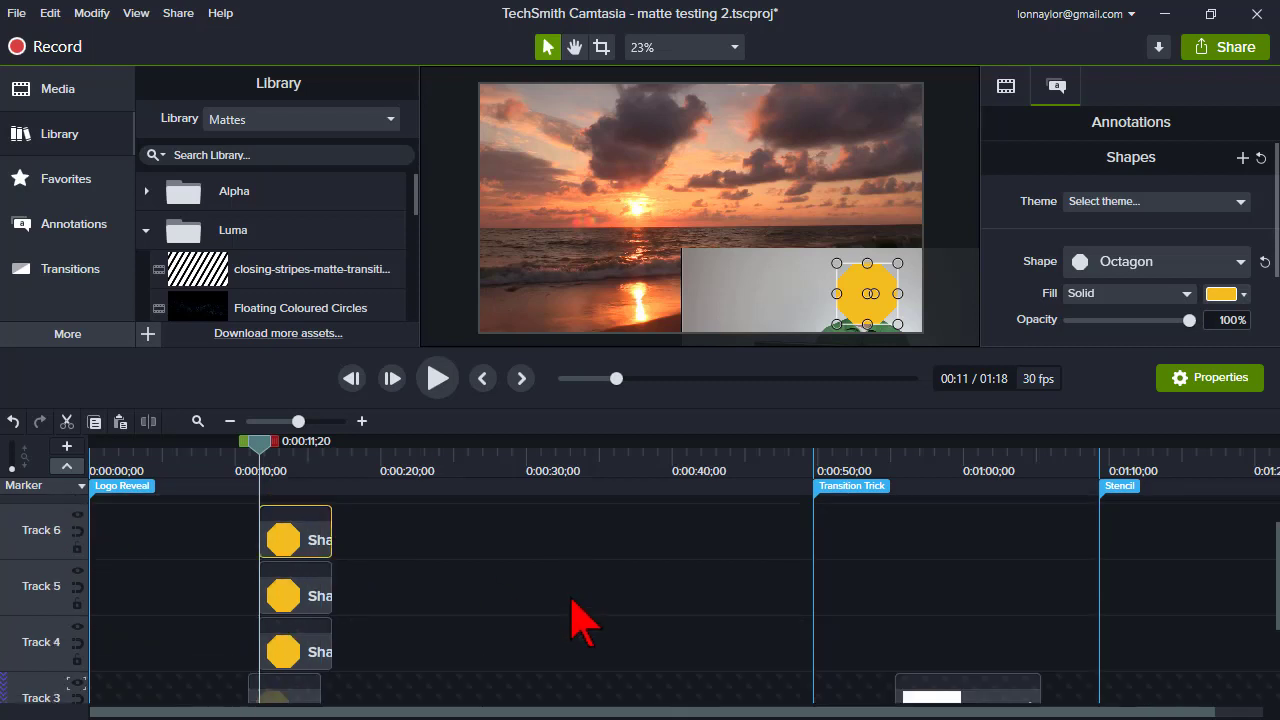
scroll(575, 620, up, 2)
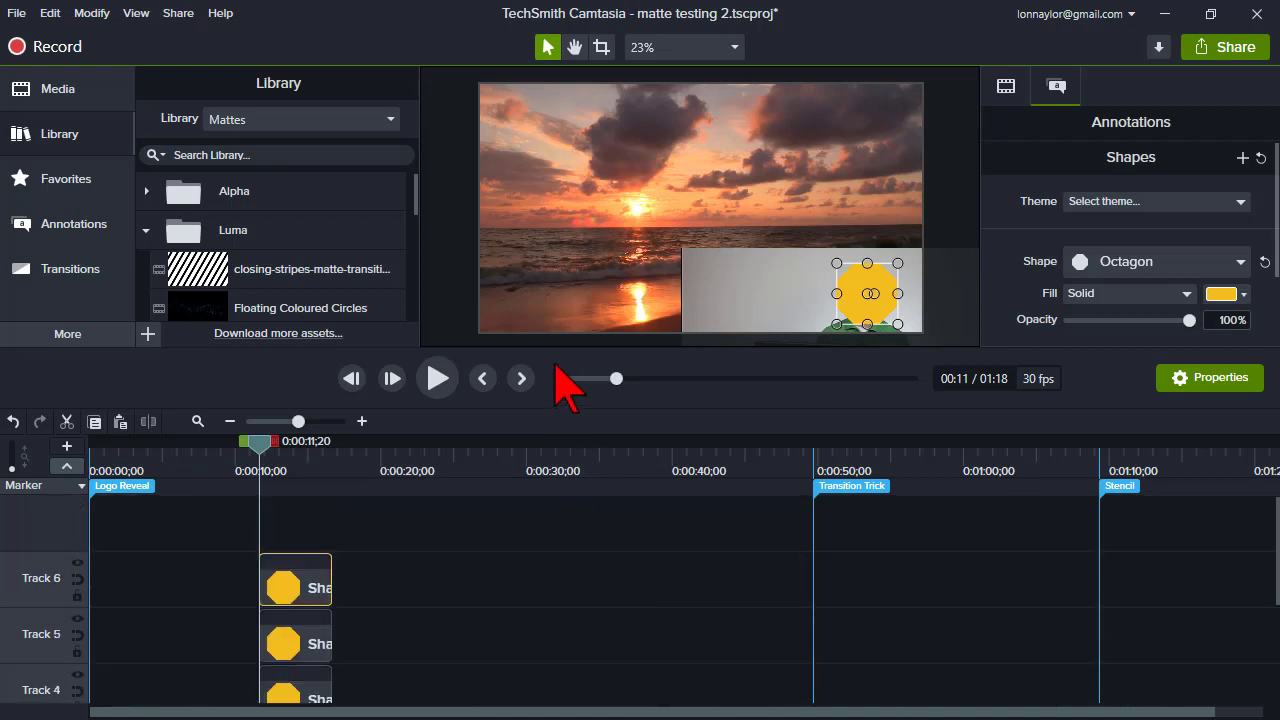
drag(555, 352, 566, 228)
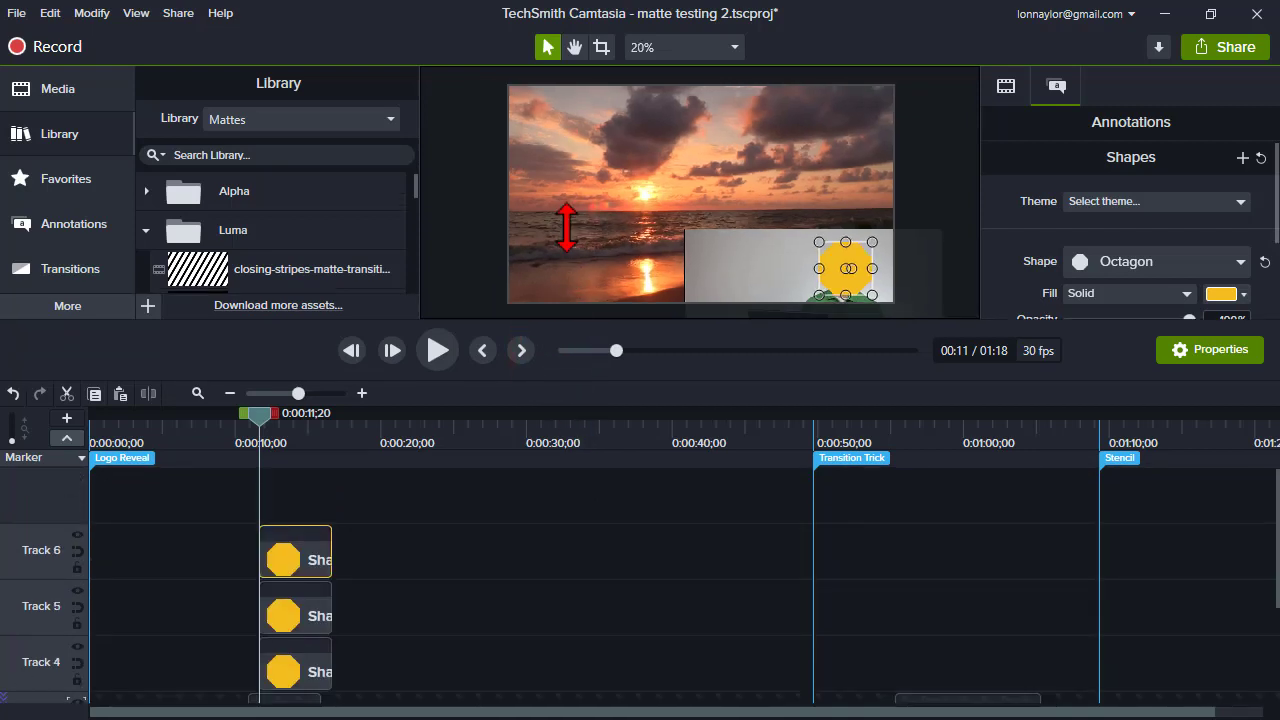
scroll(475, 590, down, 2)
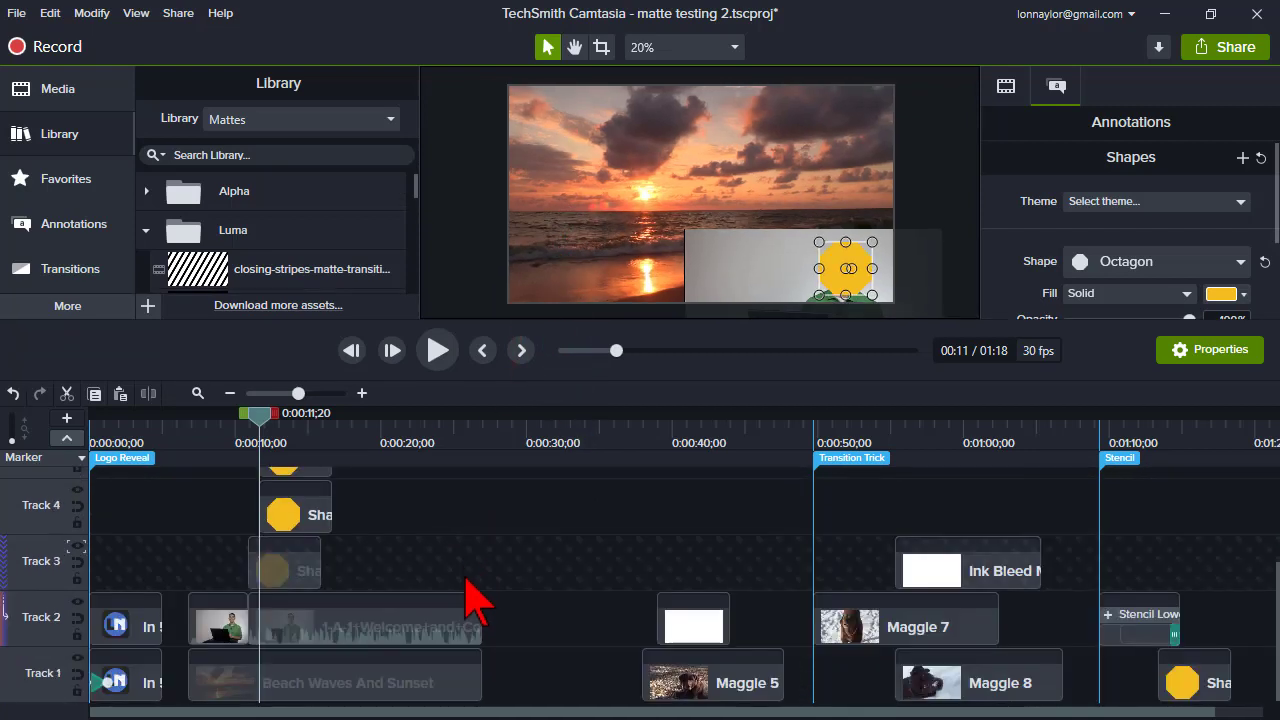
scroll(477, 634, up, 2)
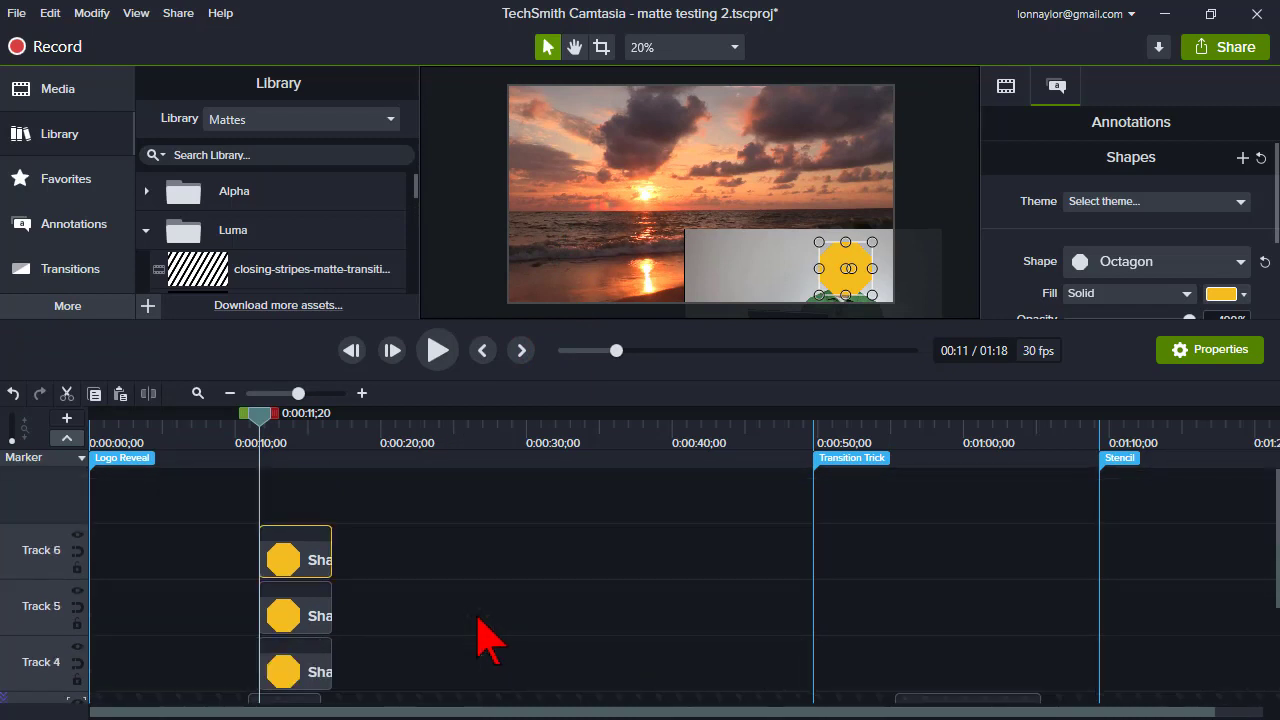
scroll(490, 635, down, 3)
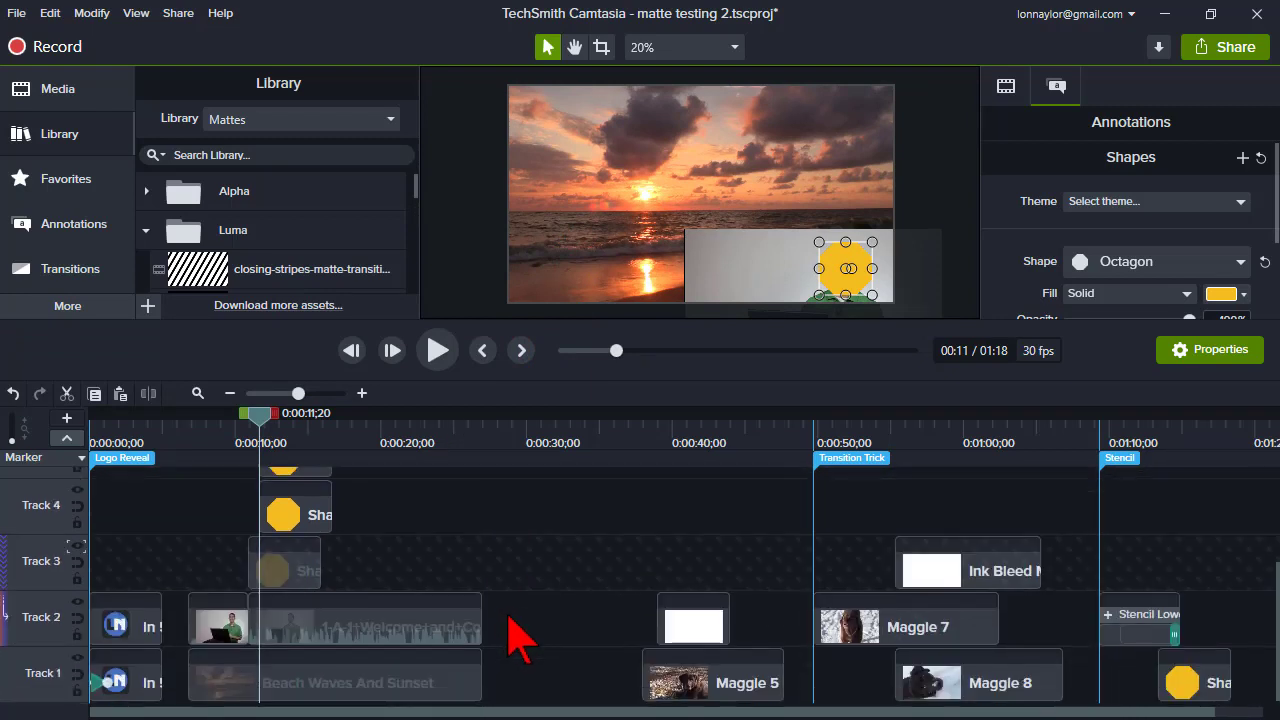
click(515, 458)
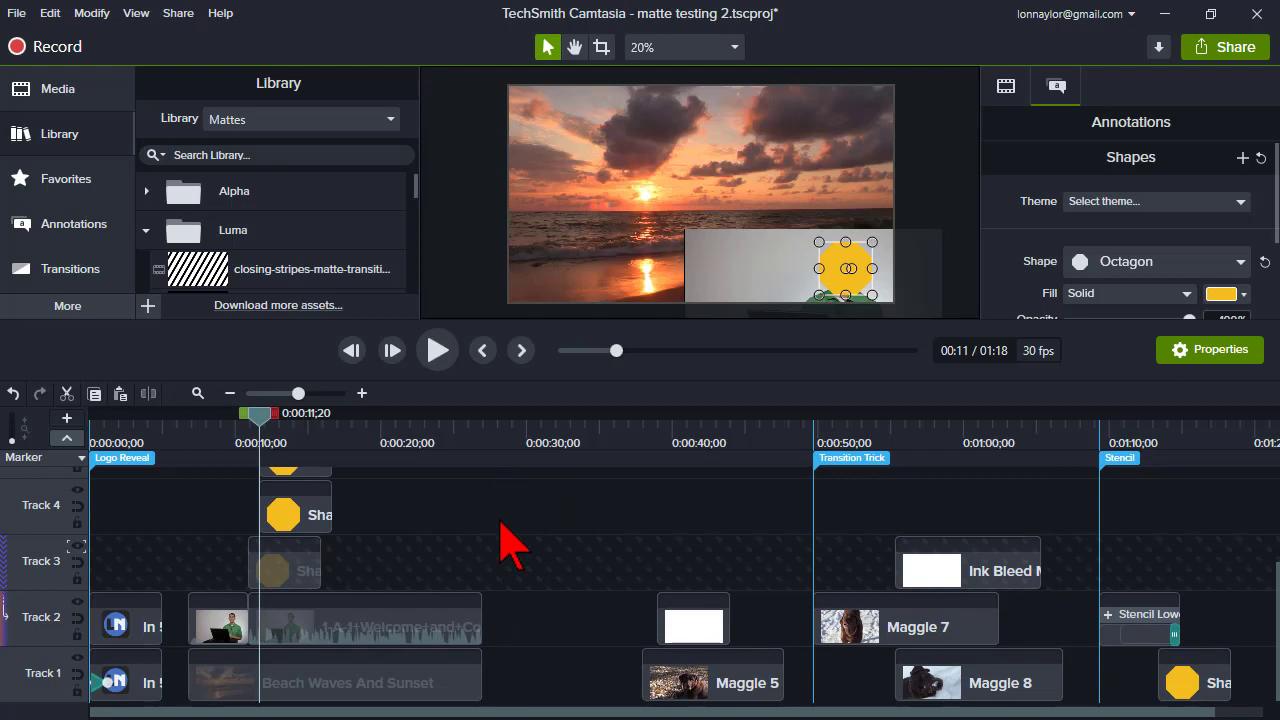
scroll(500, 545, up, 2)
scroll(508, 543, down, 2)
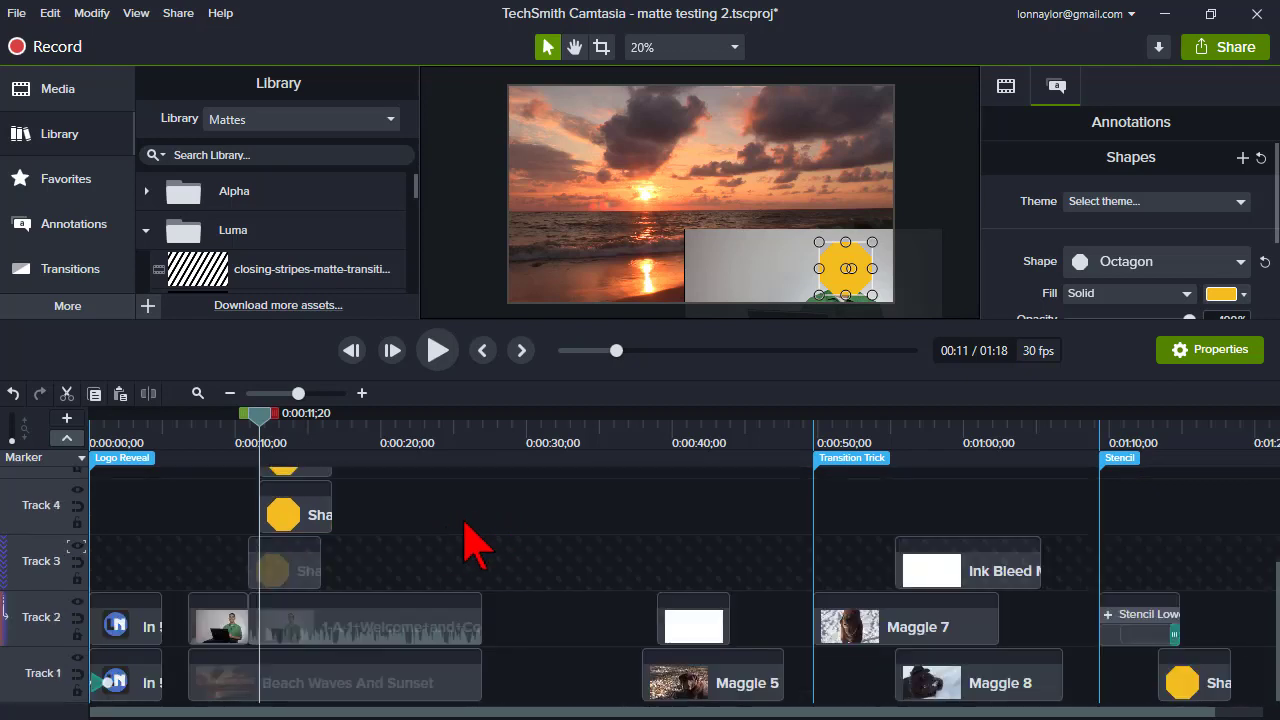
- Detach the timeline into its own window, move the Track 6 octagon copy onto Track 2 near 0:00:45, then reattach it
right_click(30, 502)
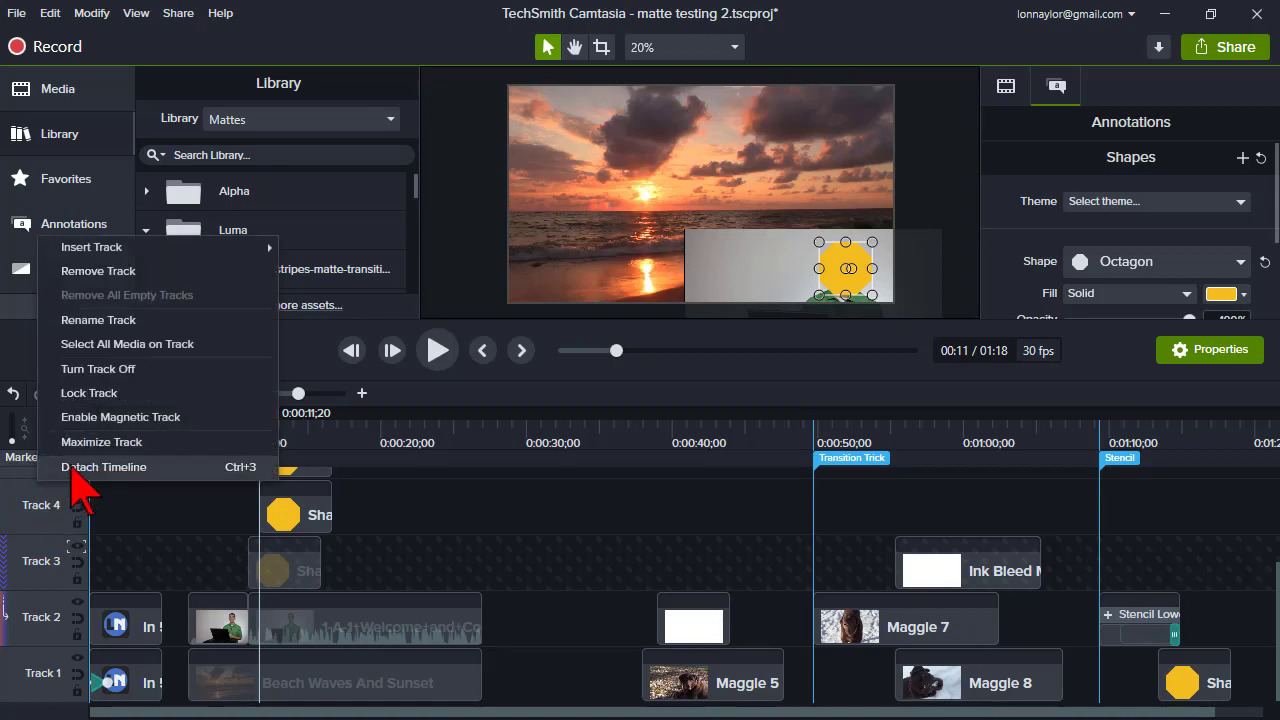
click(72, 466)
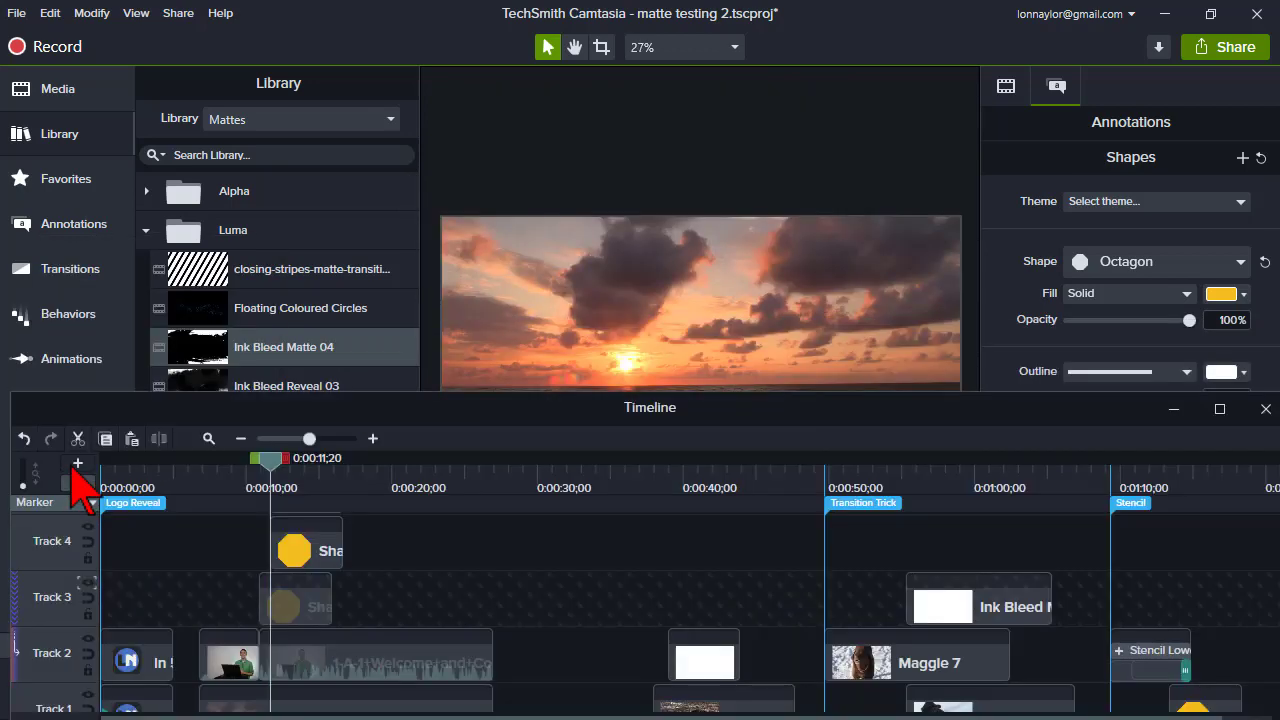
drag(468, 405, 450, 64)
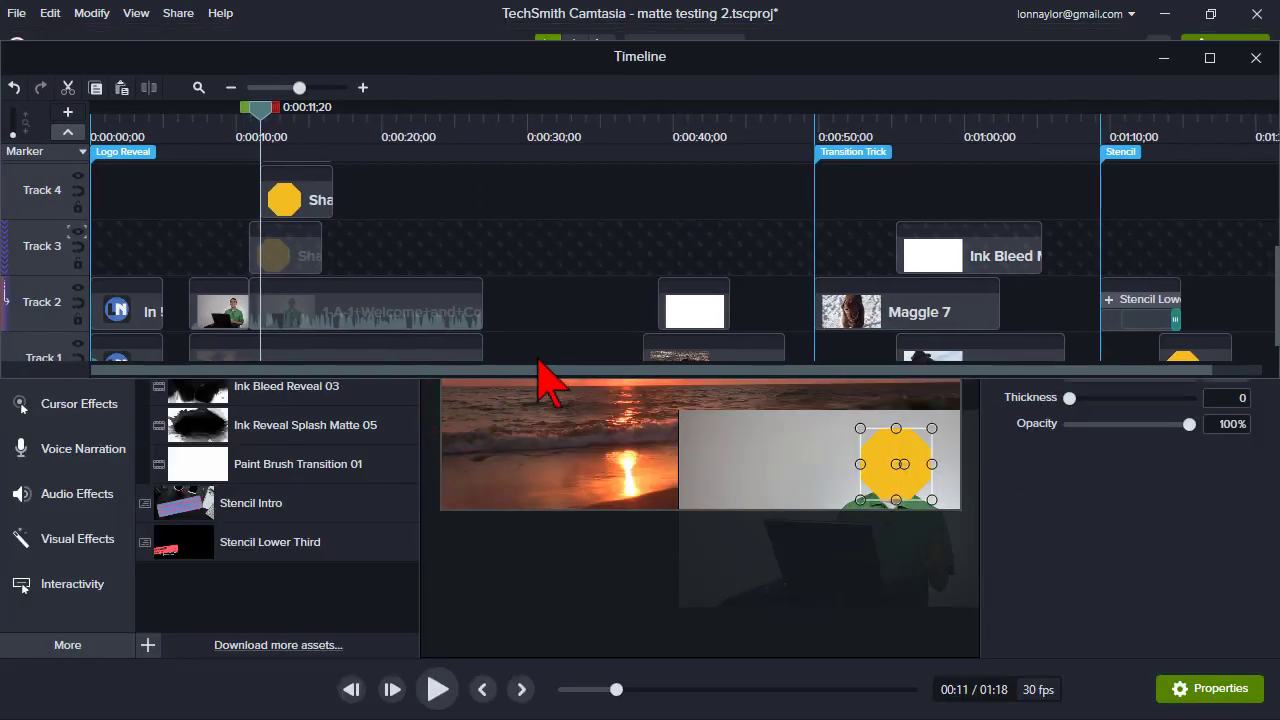
drag(548, 378, 571, 700)
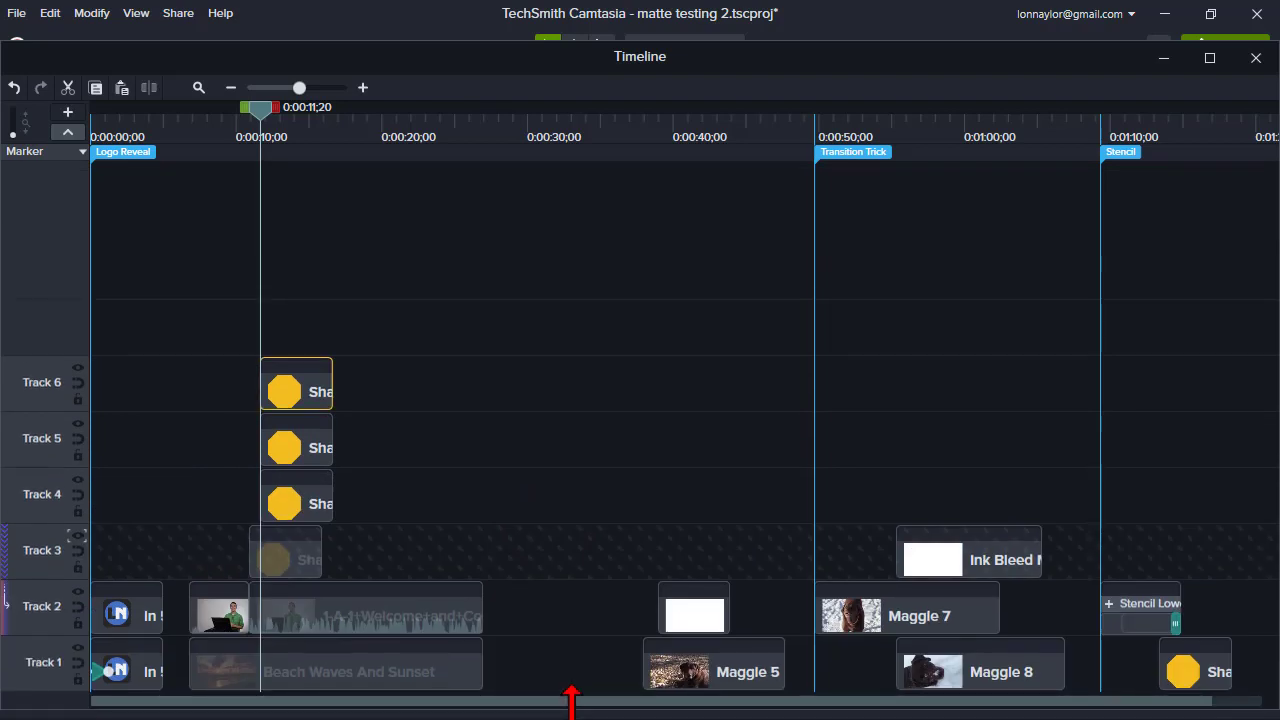
drag(514, 63, 507, 41)
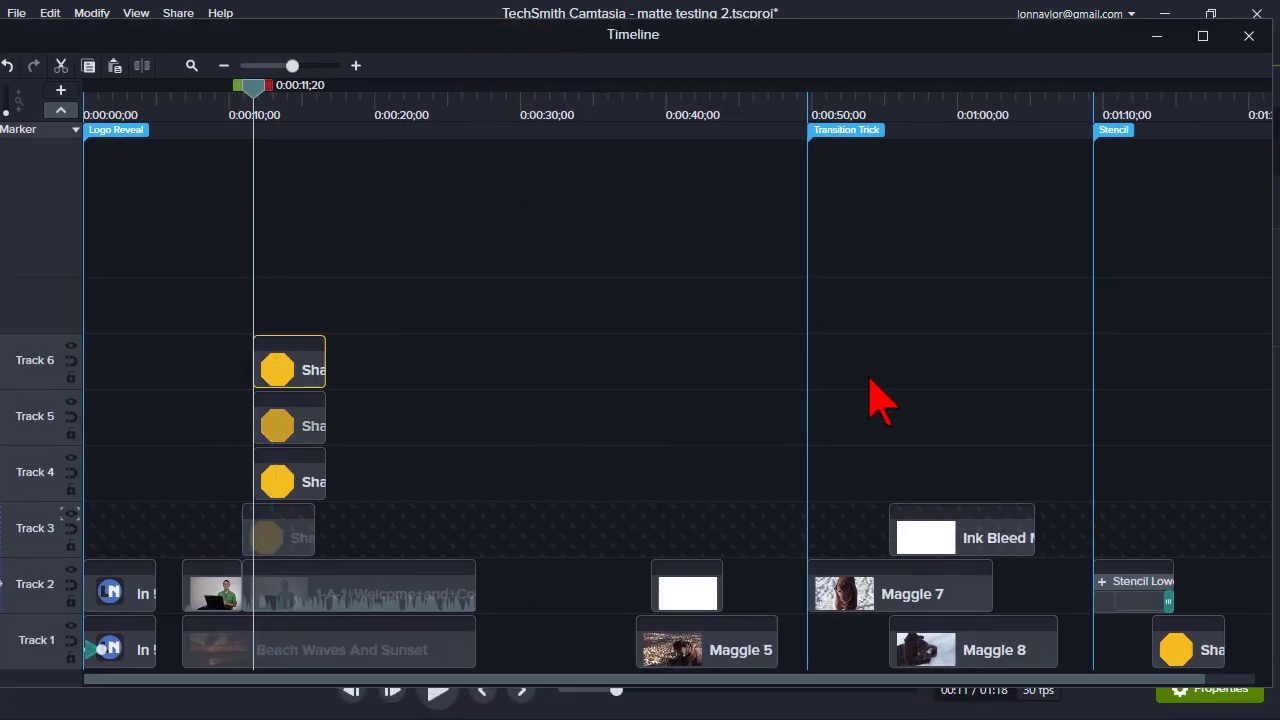
mouse_move(289, 360)
mouse_down()
mouse_move(389, 377)
mouse_move(794, 543)
mouse_move(770, 620)
mouse_up()
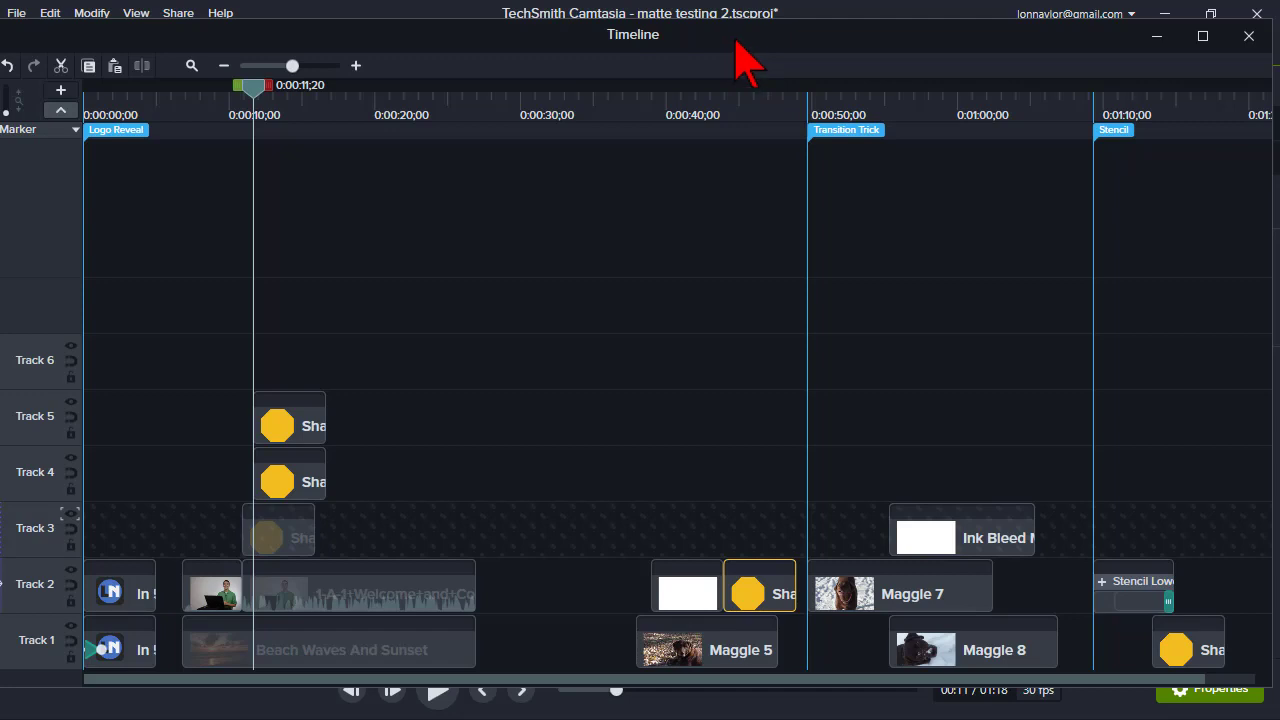
click(1249, 36)
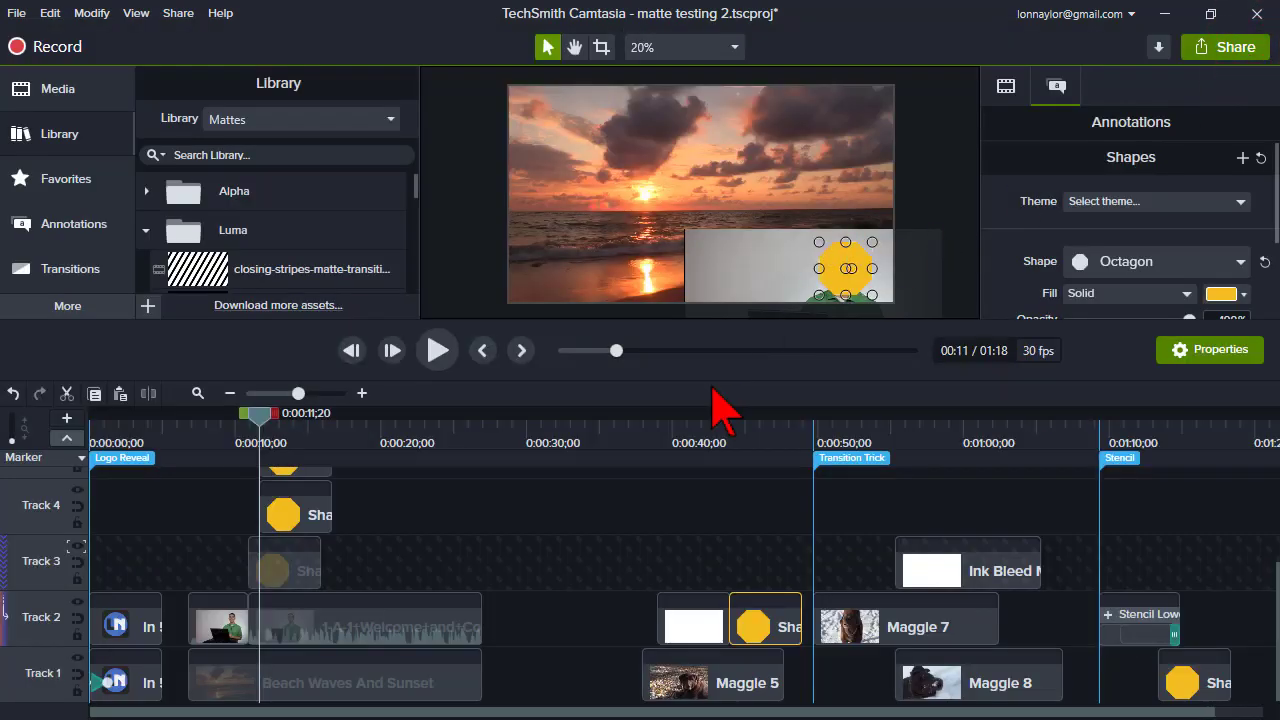
drag(709, 323, 709, 403)
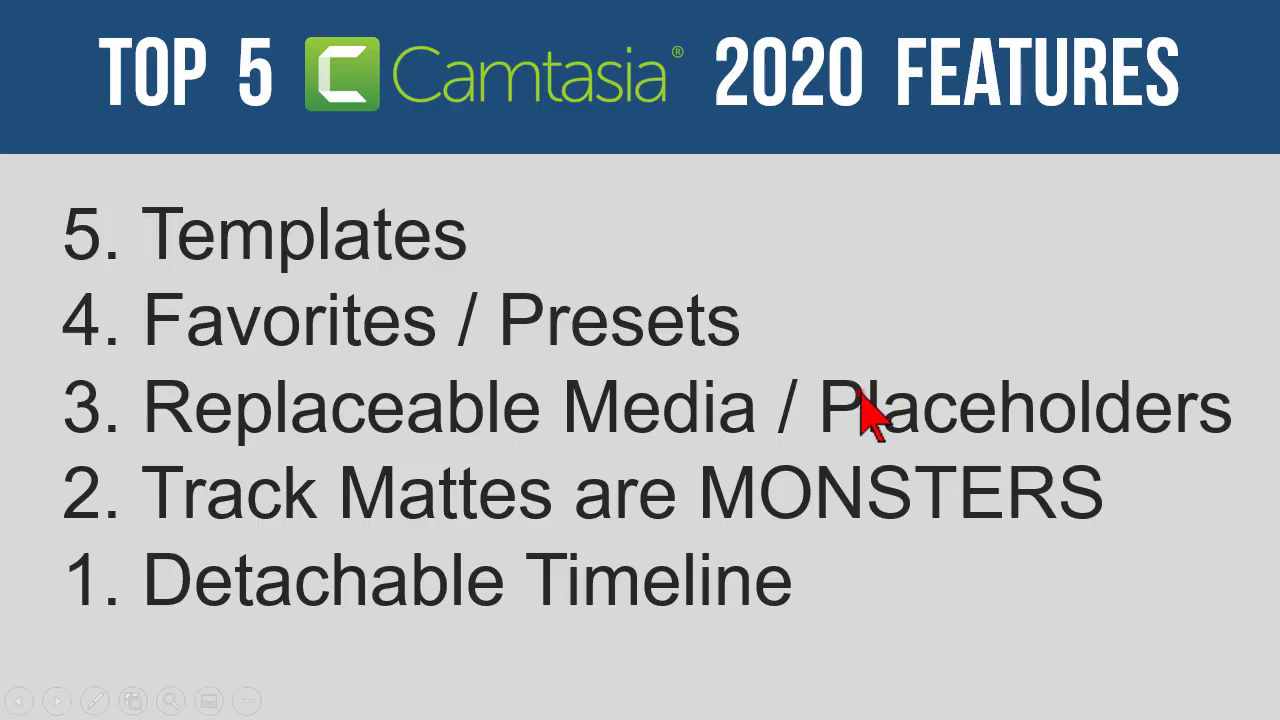
click(859, 391)
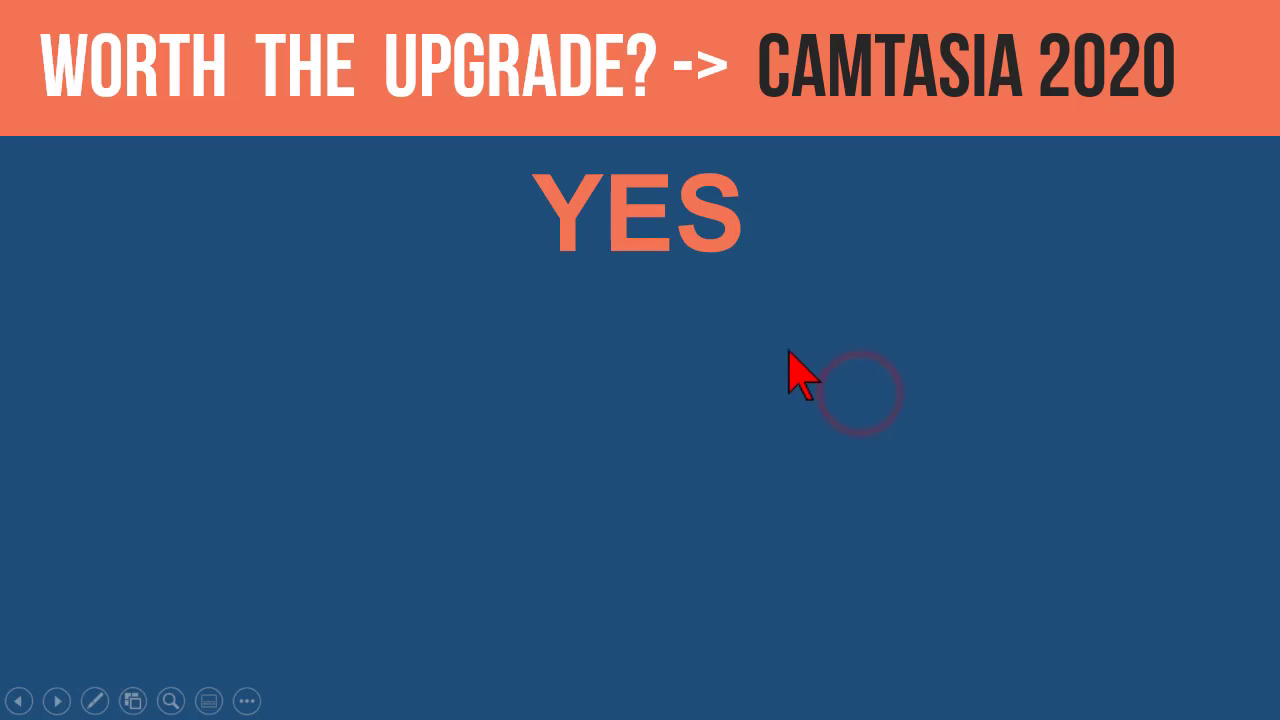
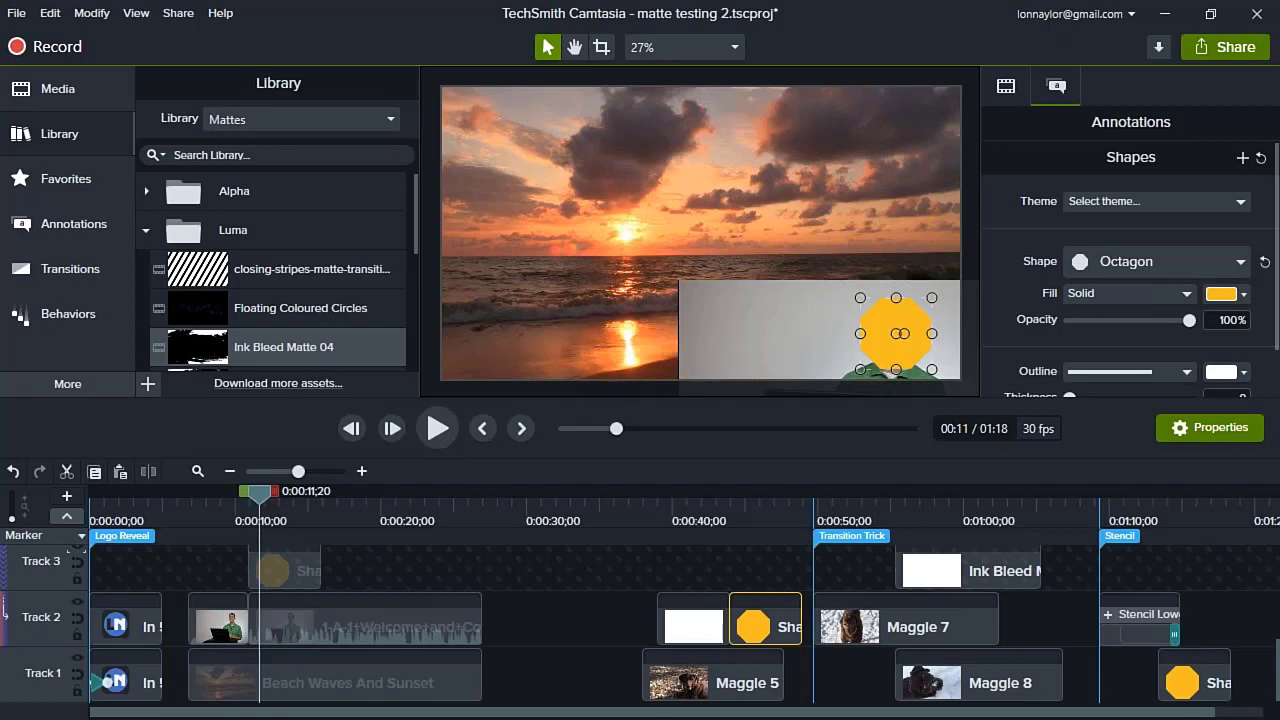
- Switch to Task Manager to examine Camtasia's process usage and the CPU and memory performance graphs, then minimize it
drag(1279, 121, 823, 114)
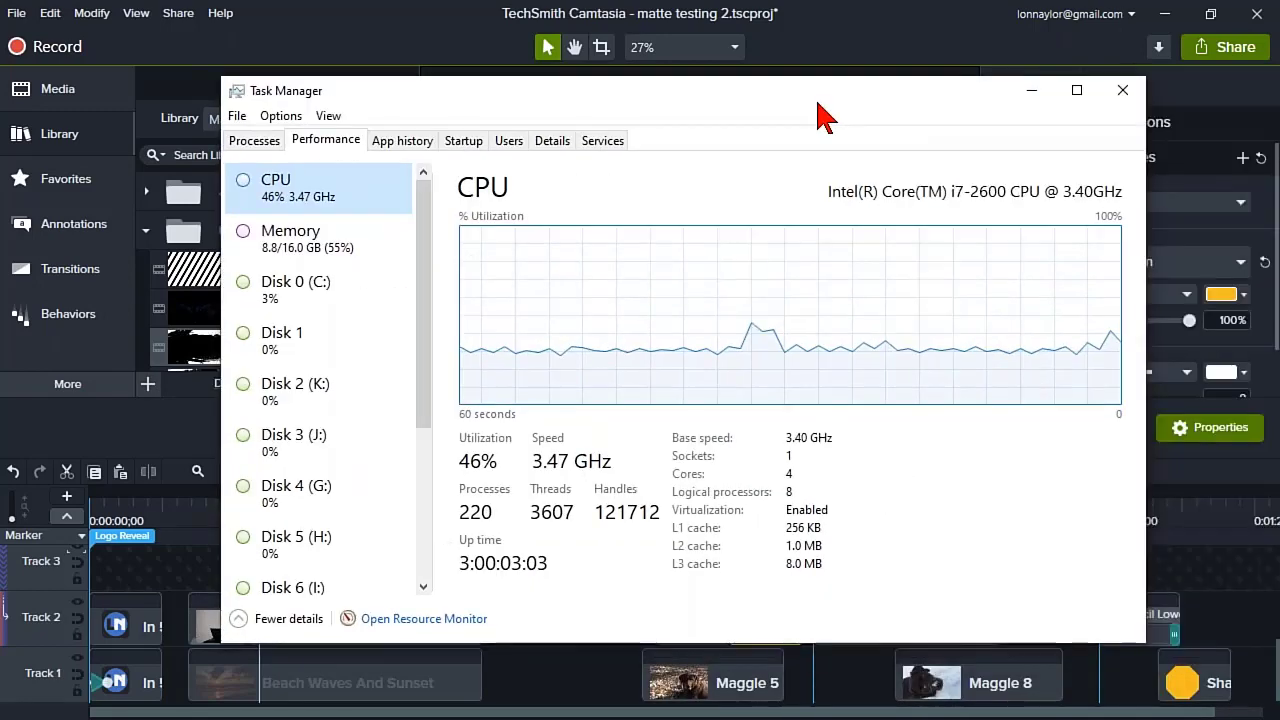
click(241, 146)
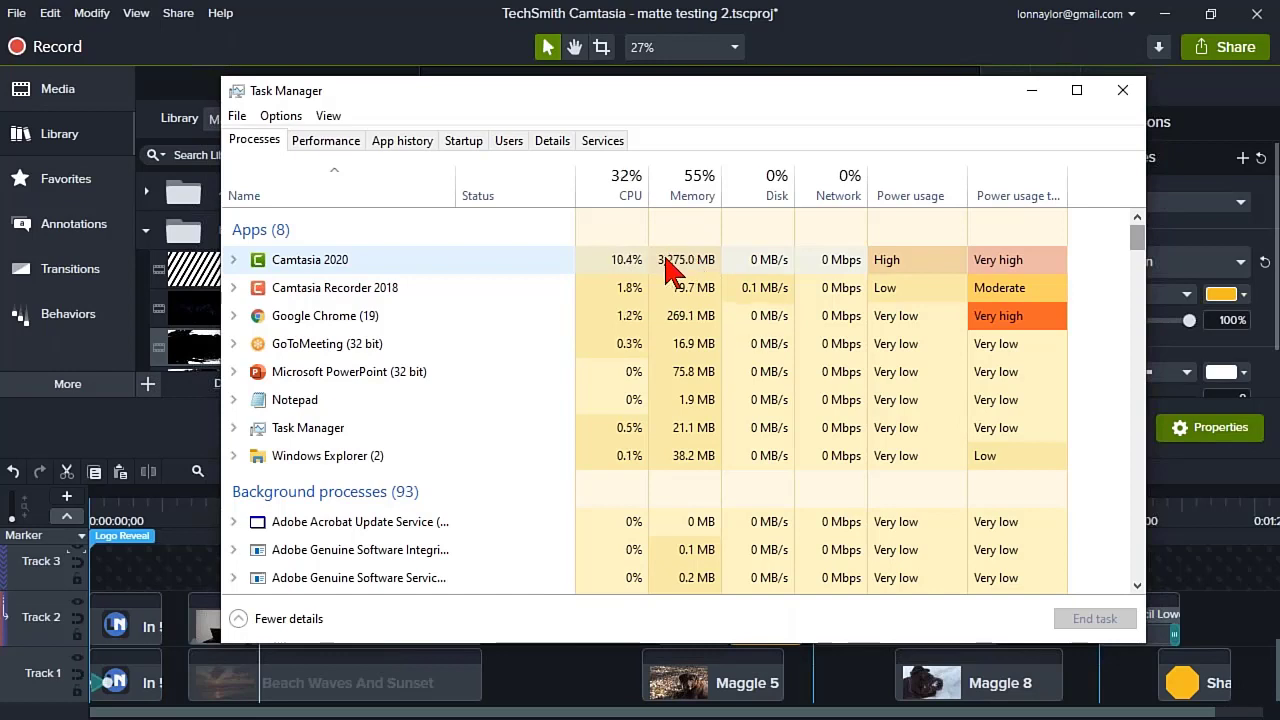
click(318, 145)
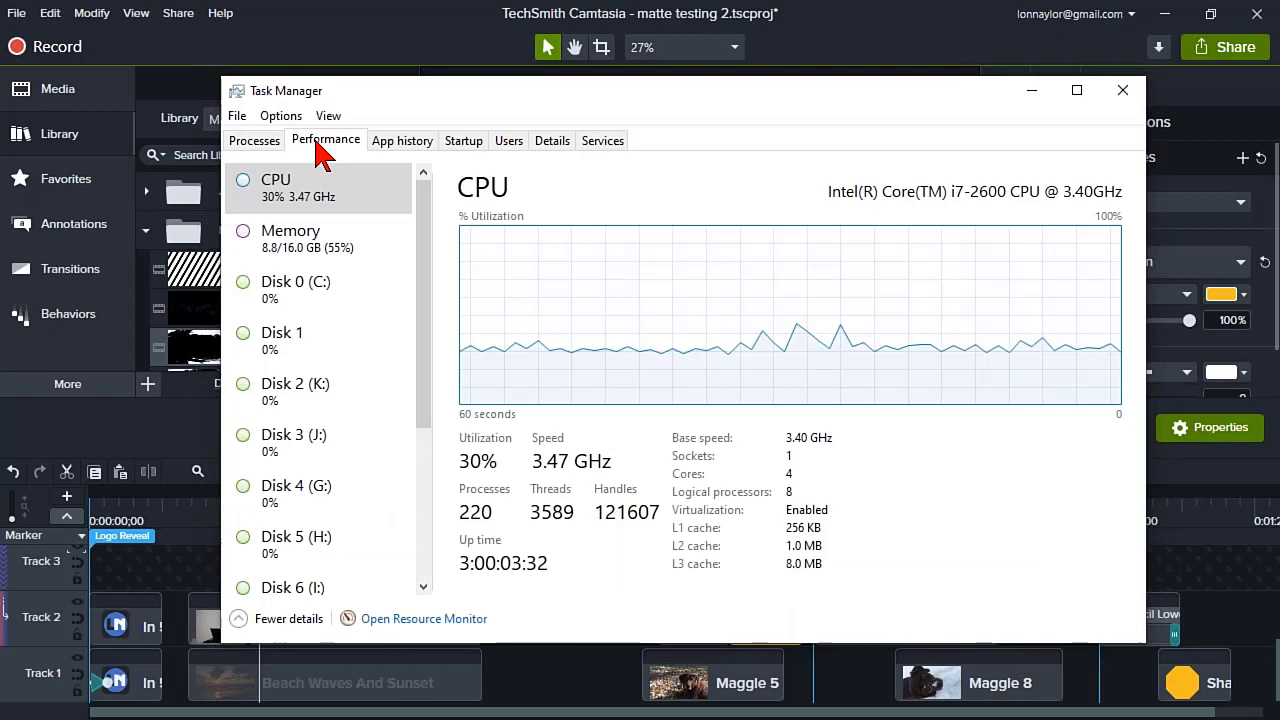
click(328, 258)
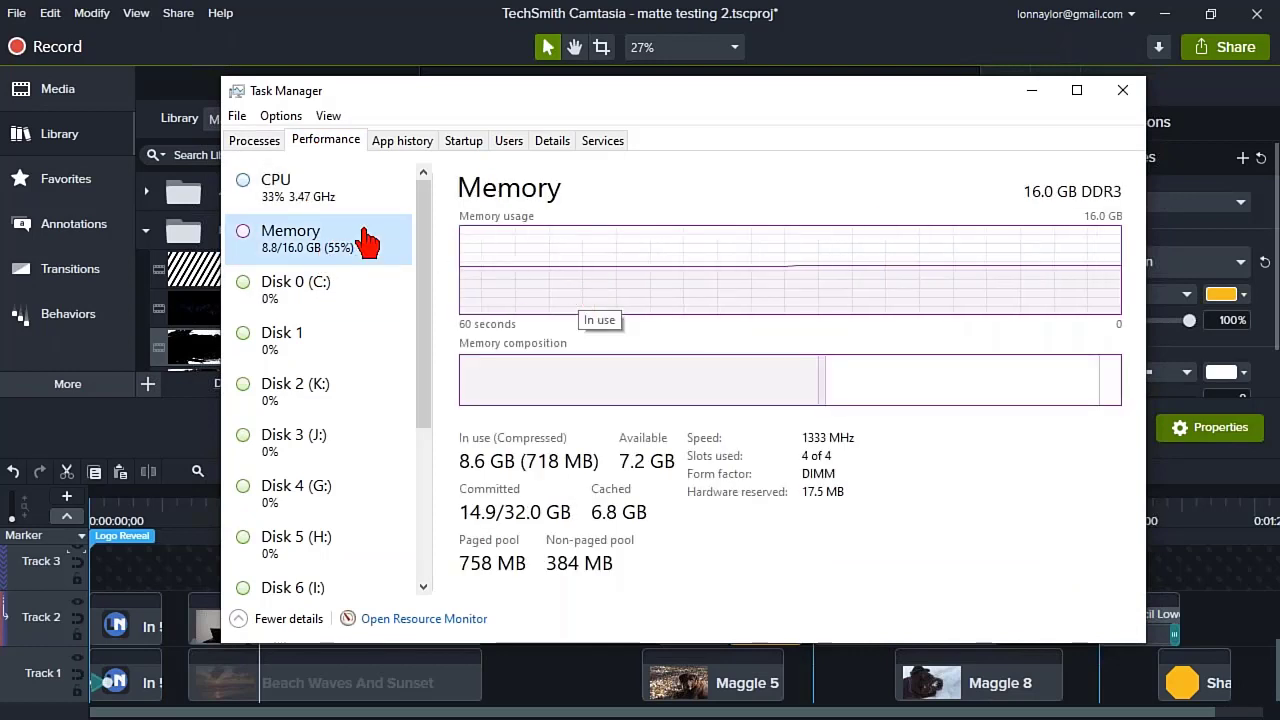
click(314, 210)
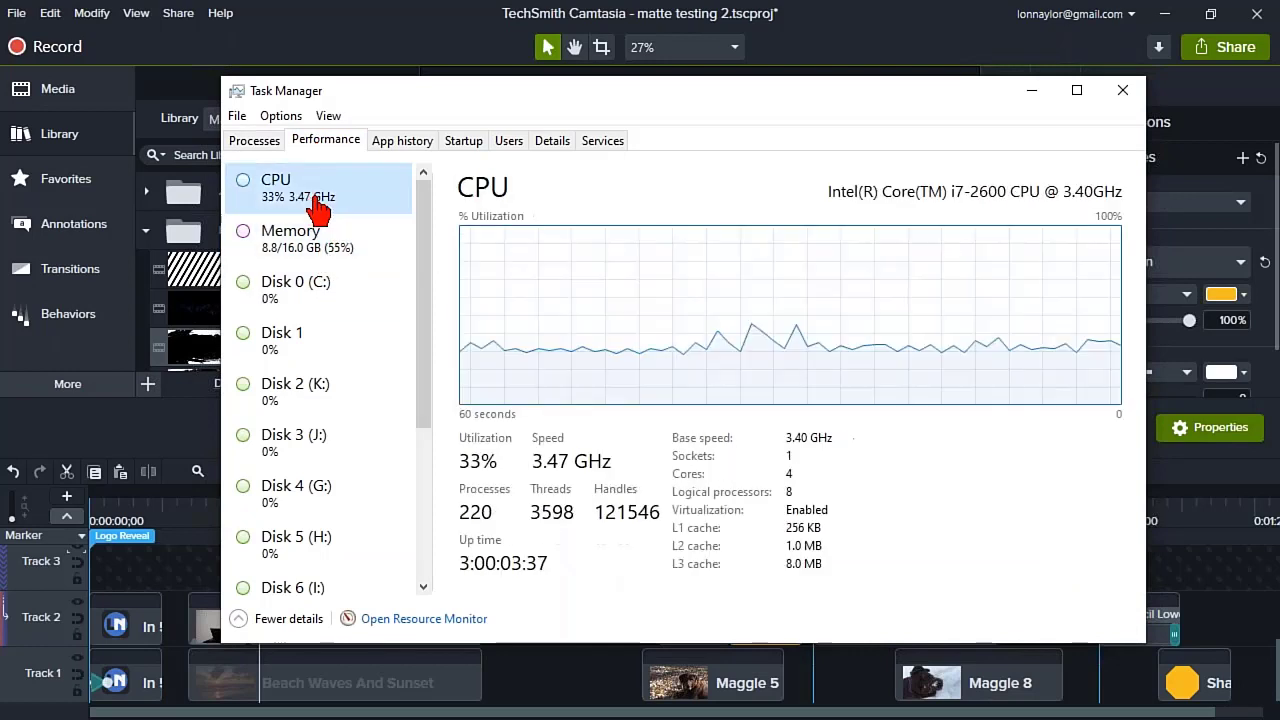
click(1030, 96)
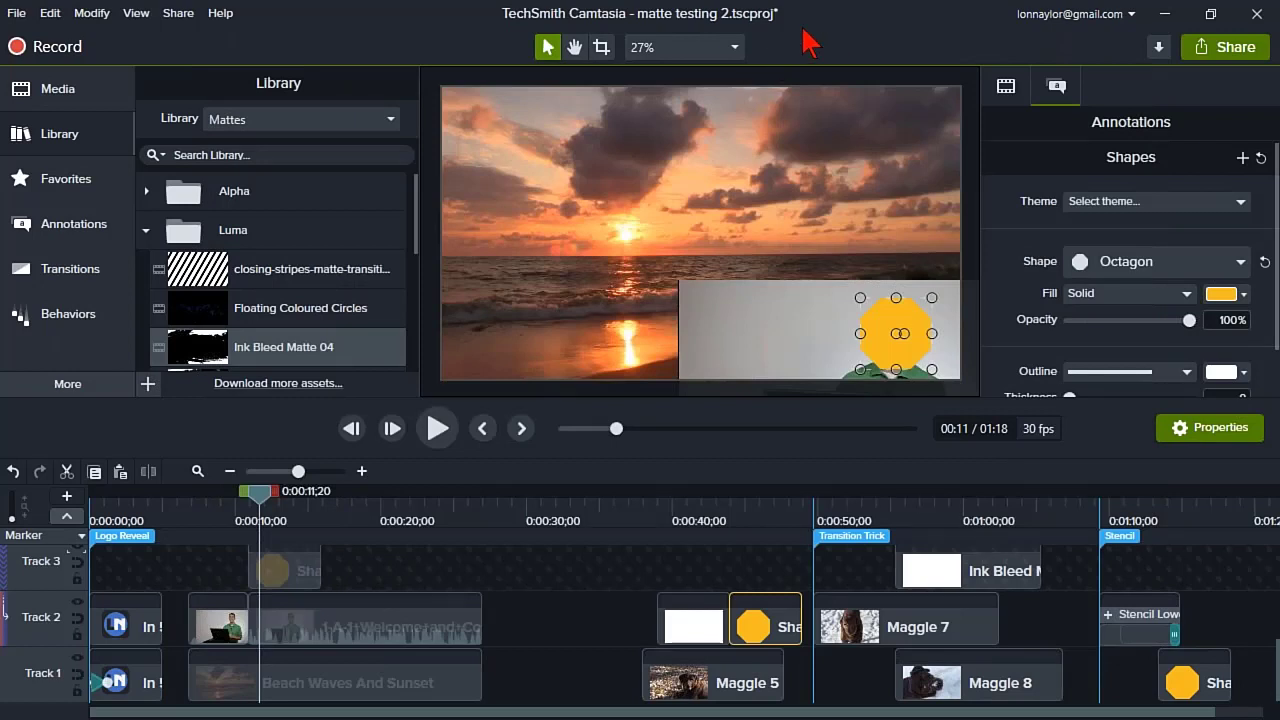